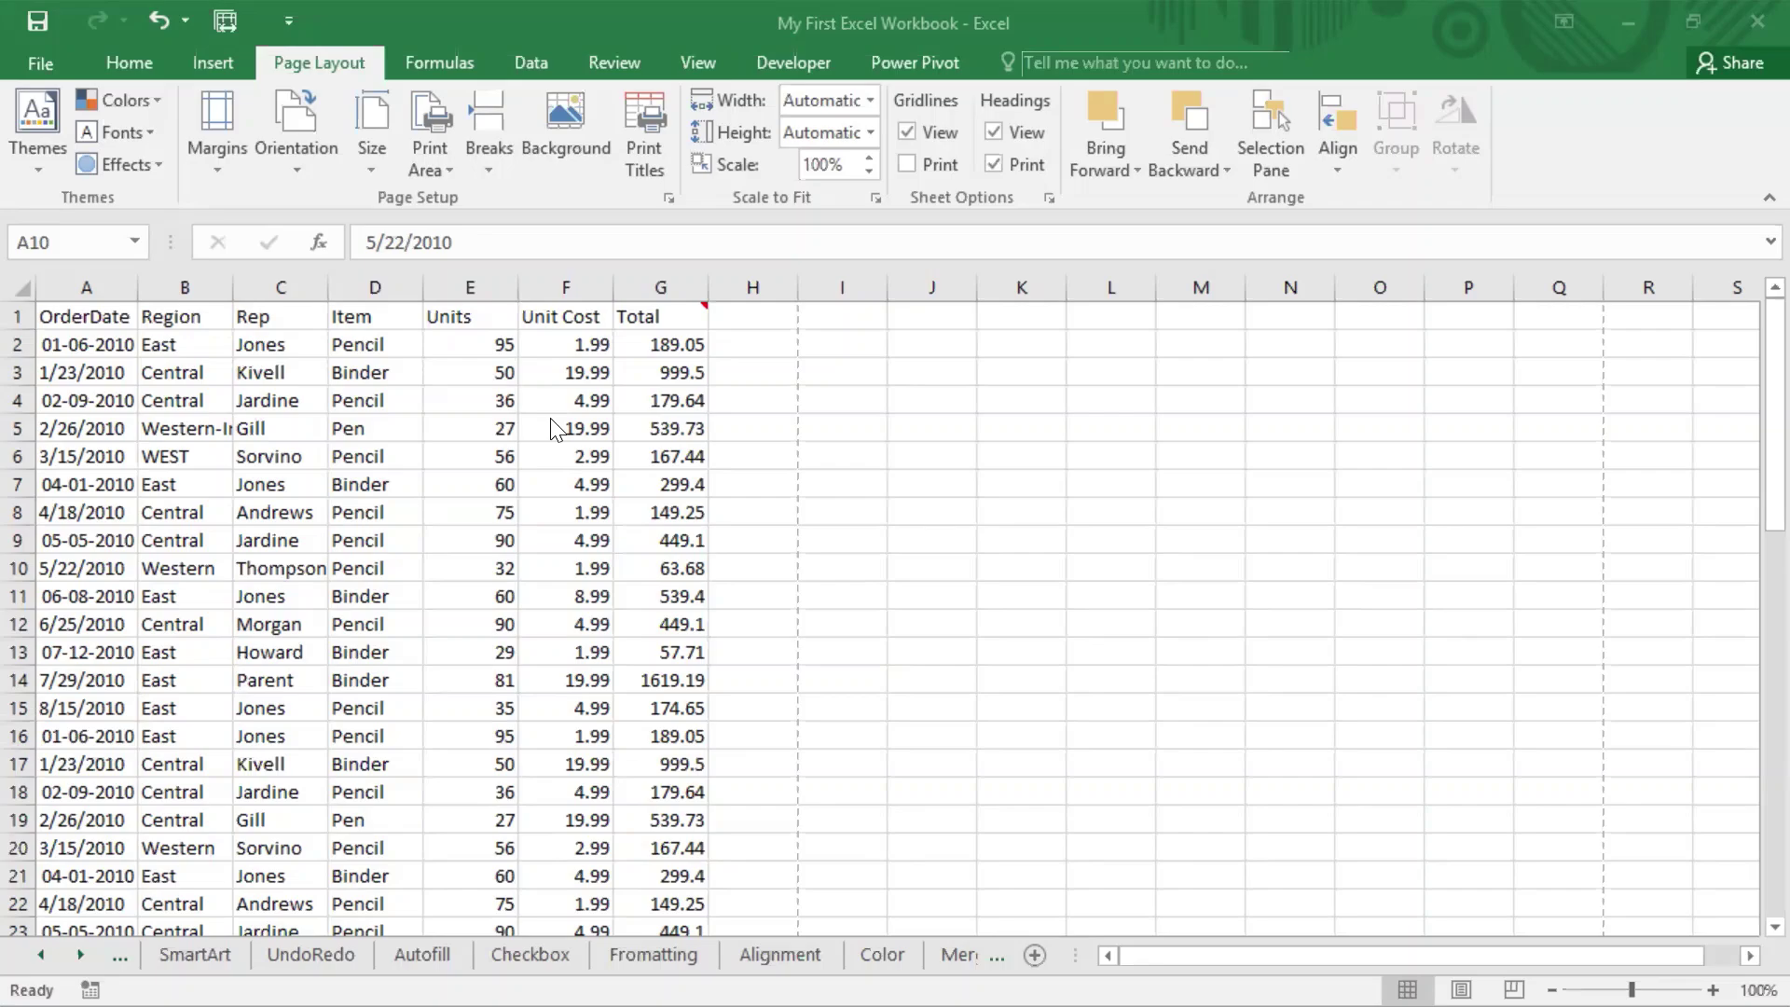
Step: Page through the order worksheet's print preview and return to the sheet
{"action": "left_click", "coordinate": [20, 57]}
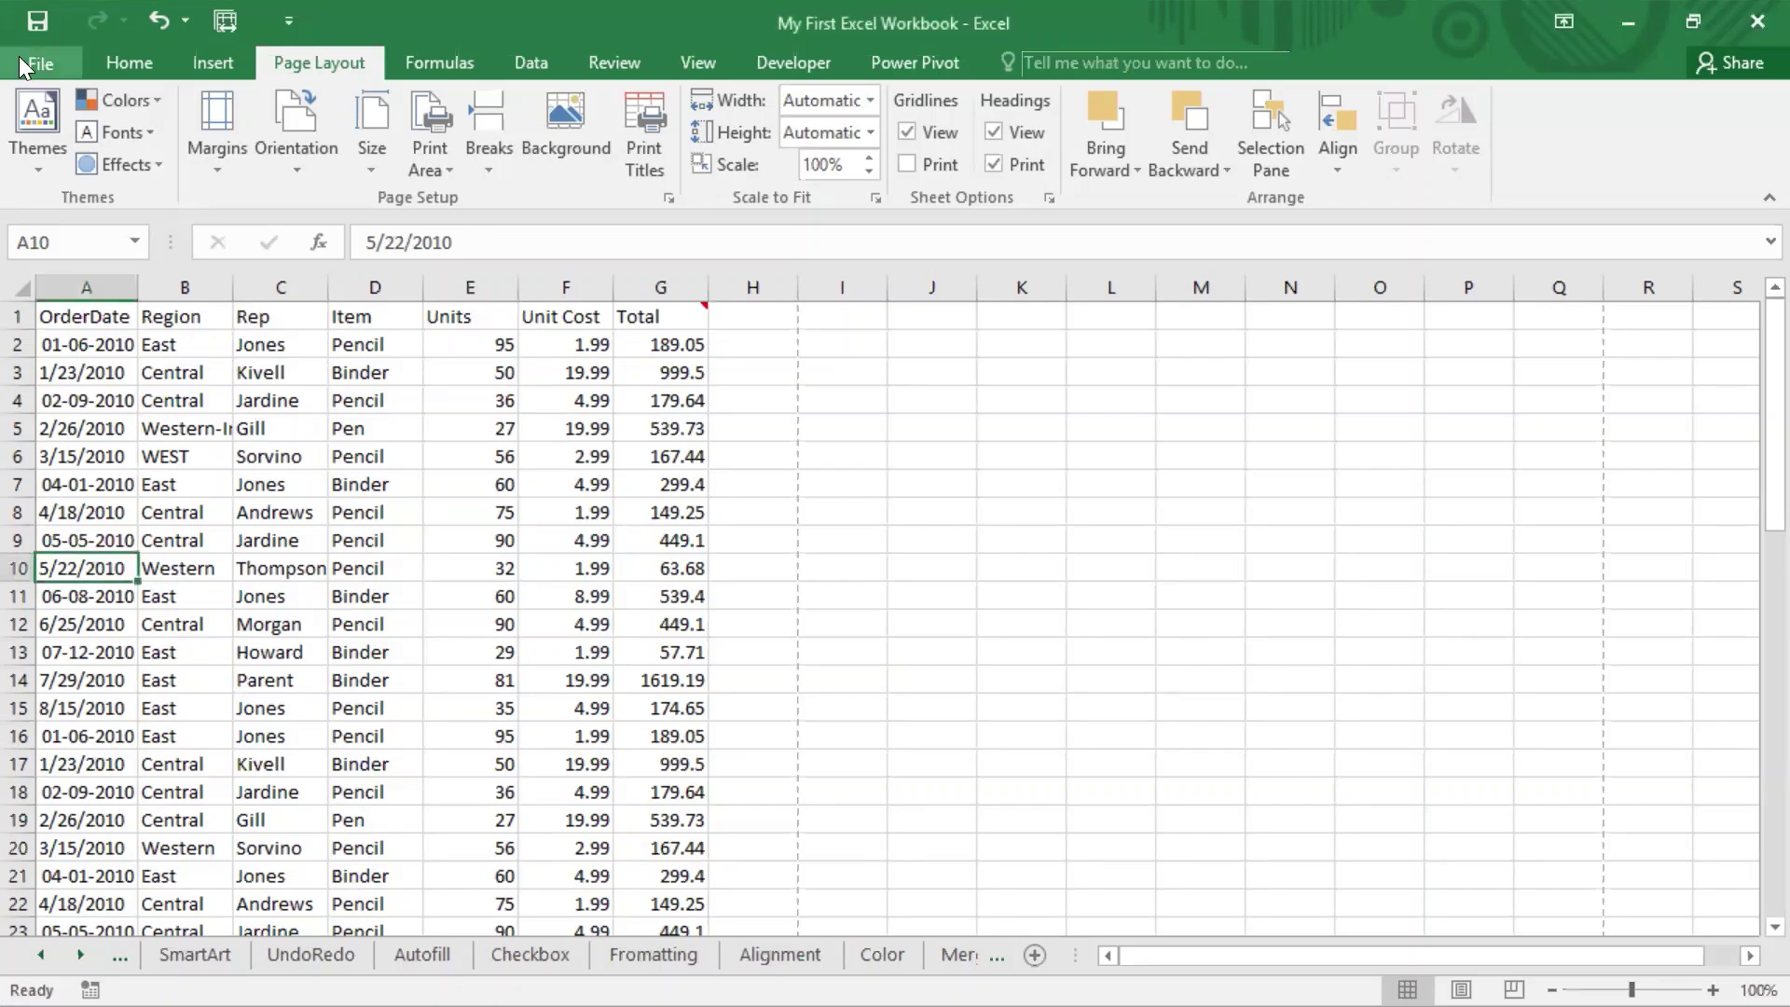
{"action": "left_click", "coordinate": [21, 56]}
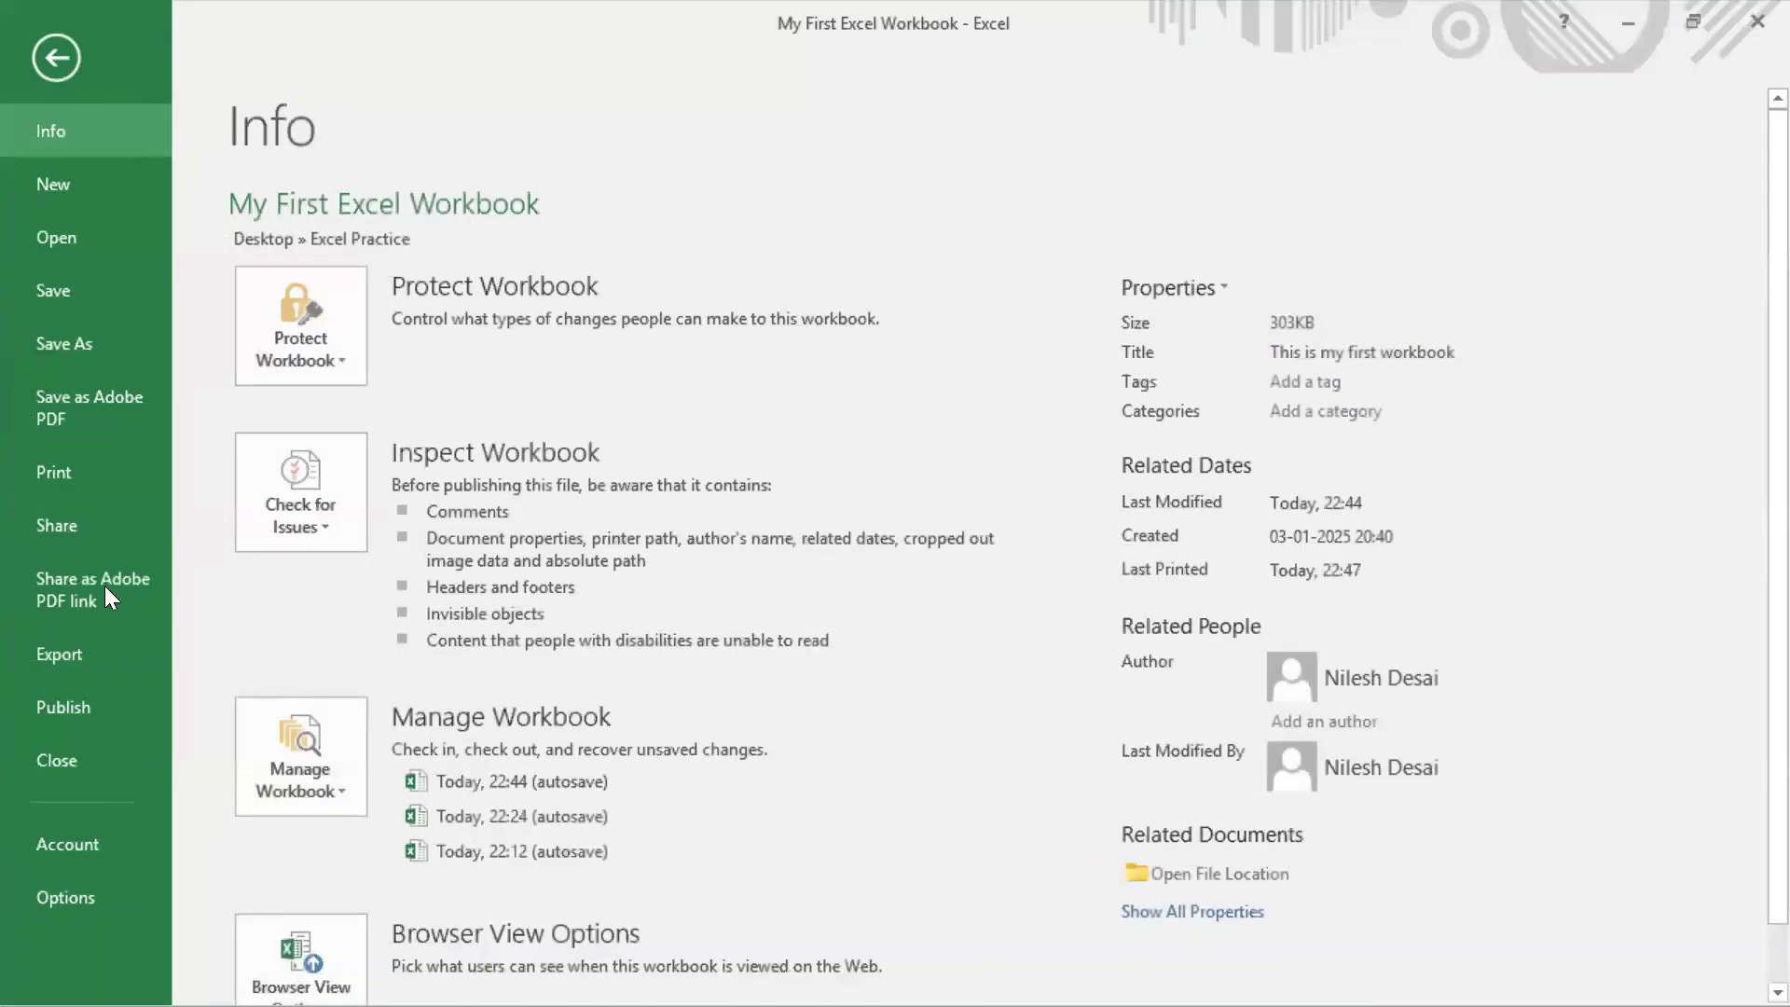
{"action": "left_click", "coordinate": [73, 466]}
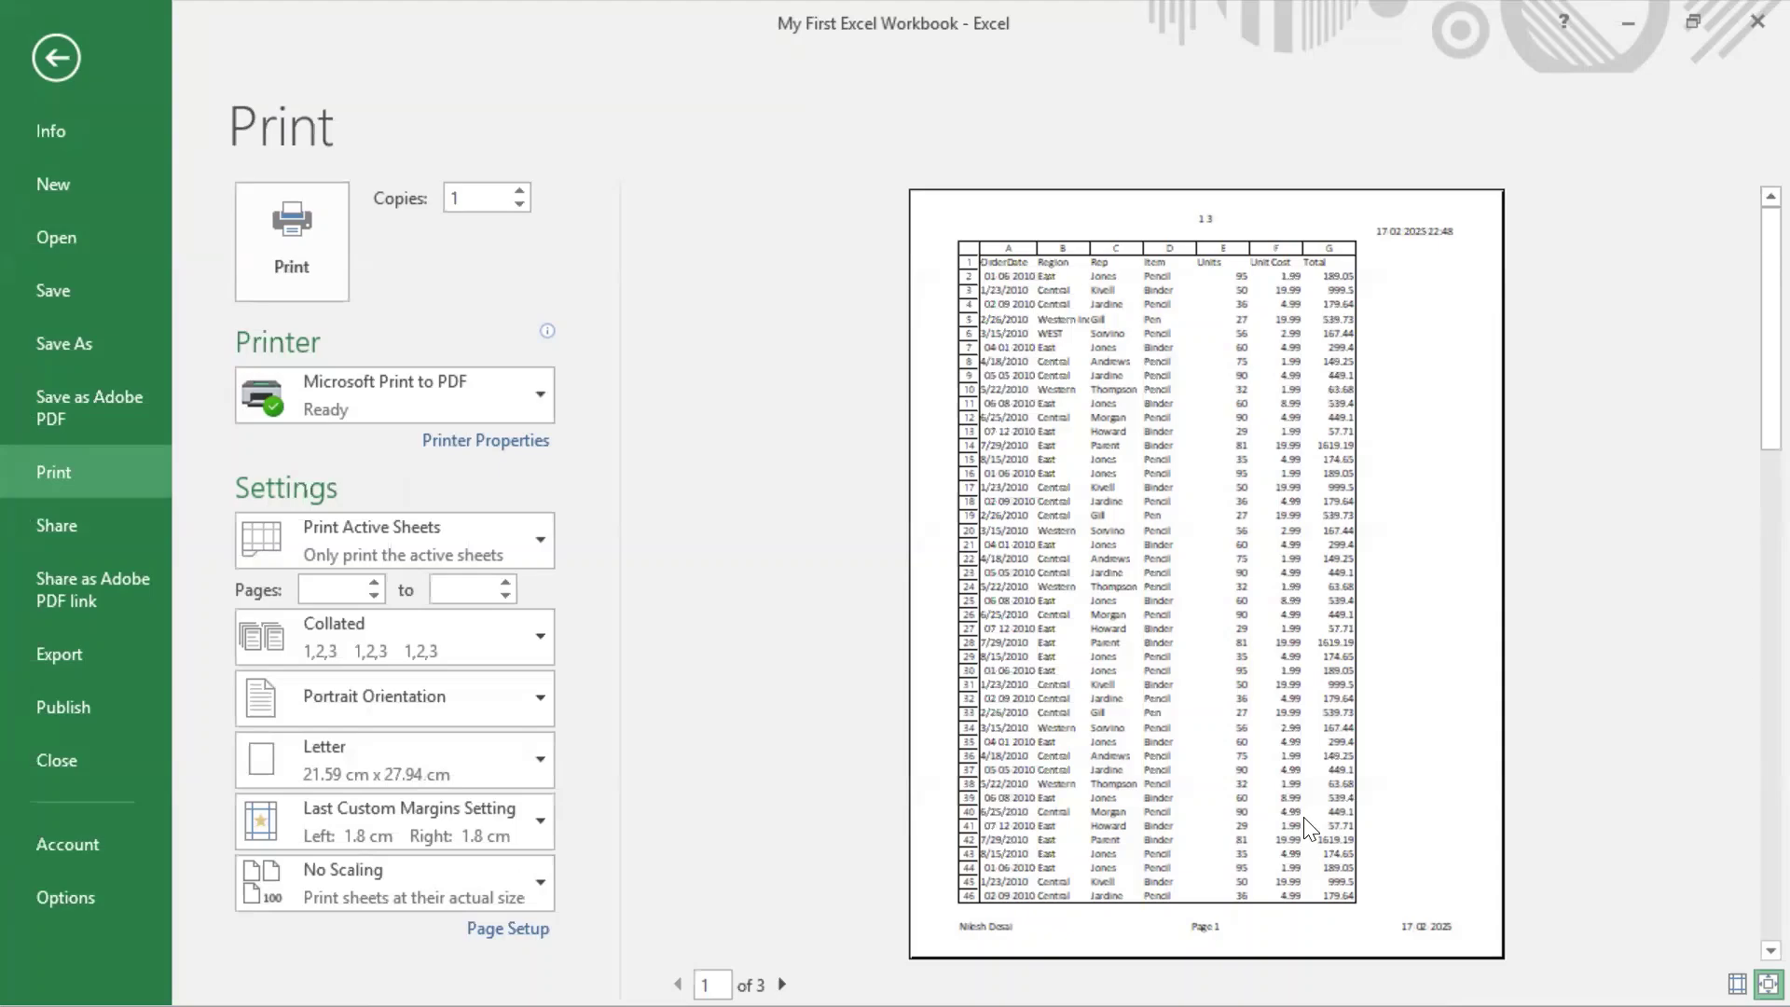
{"action": "scroll", "coordinate": [1310, 825], "scroll_direction": "down", "scroll_amount": 2}
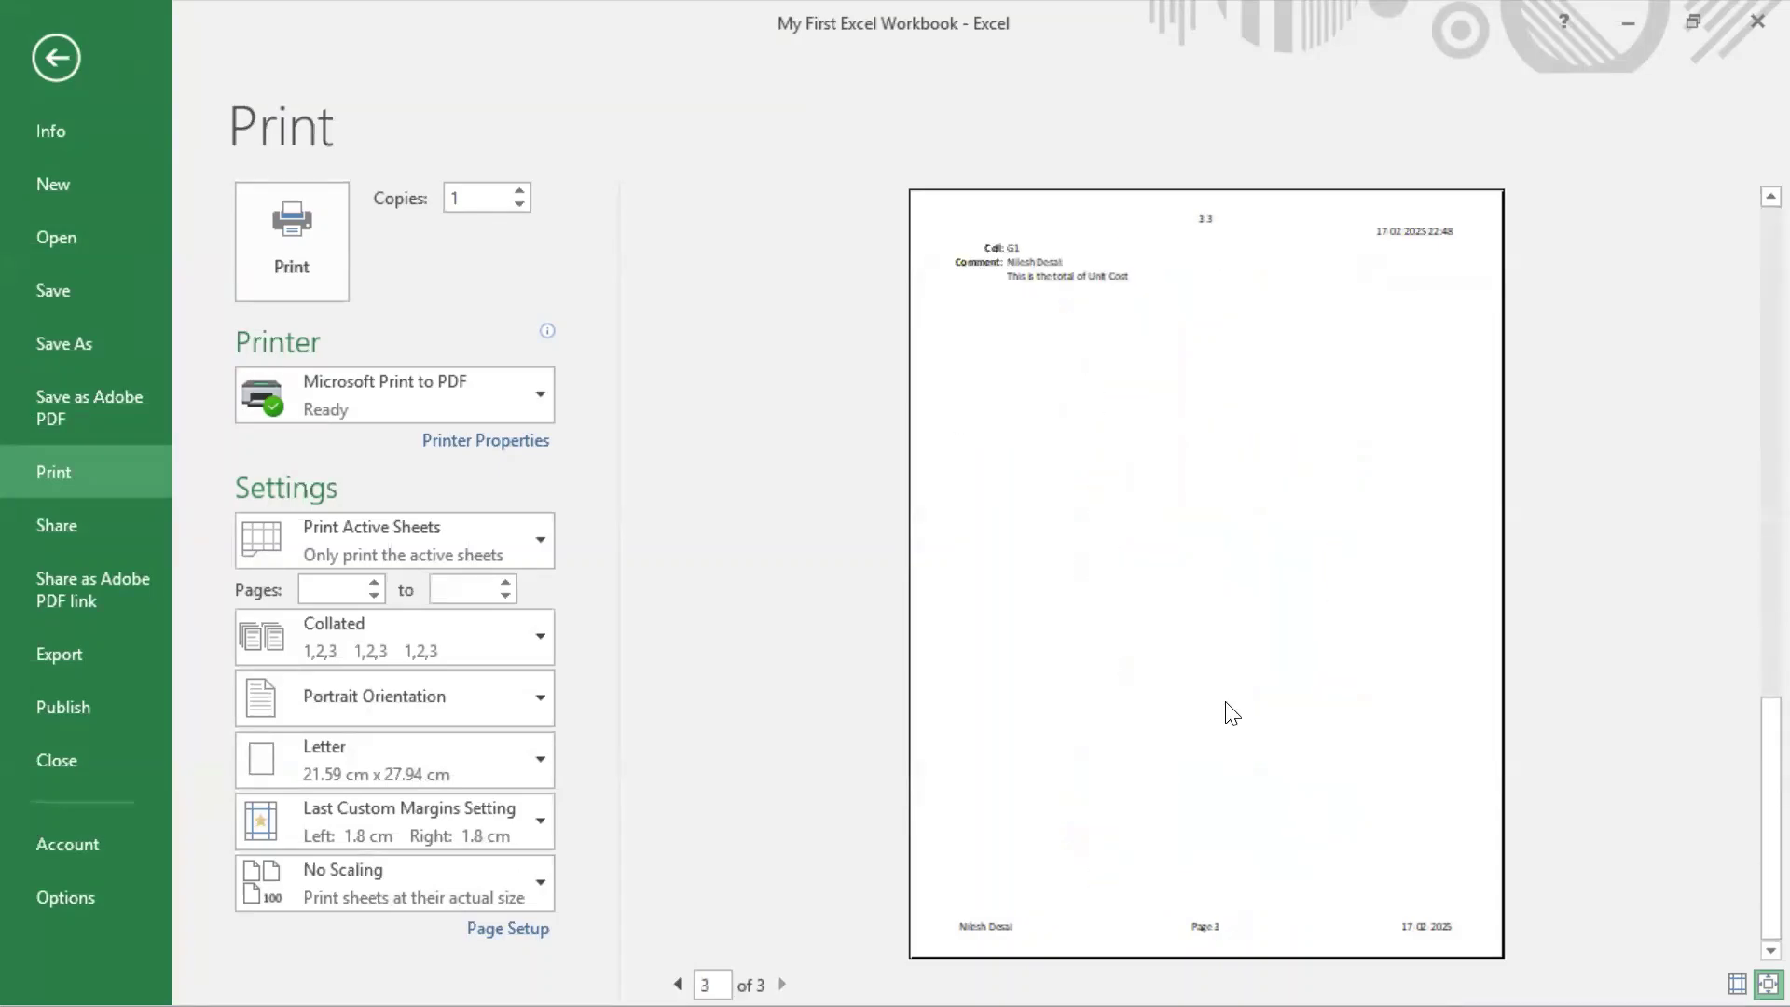
{"action": "scroll", "coordinate": [1240, 559], "scroll_direction": "up", "scroll_amount": 1}
{"action": "scroll", "coordinate": [1254, 440], "scroll_direction": "up", "scroll_amount": 1}
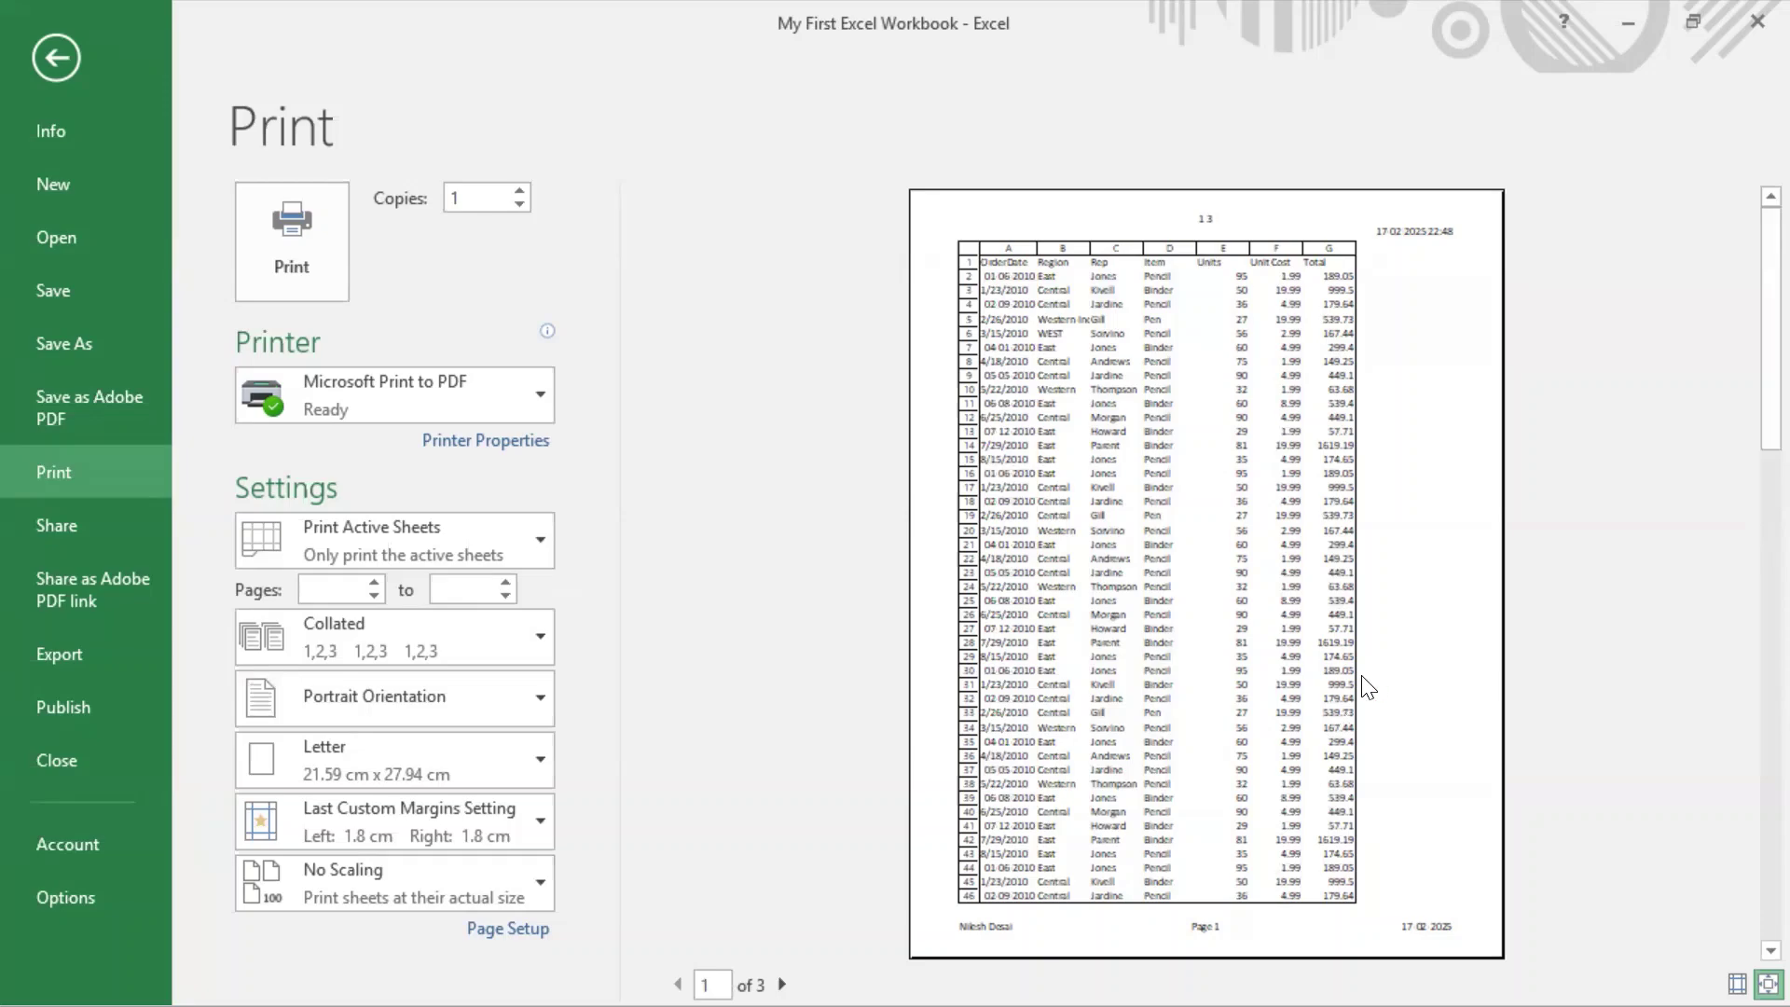
{"action": "left_click", "coordinate": [1166, 324]}
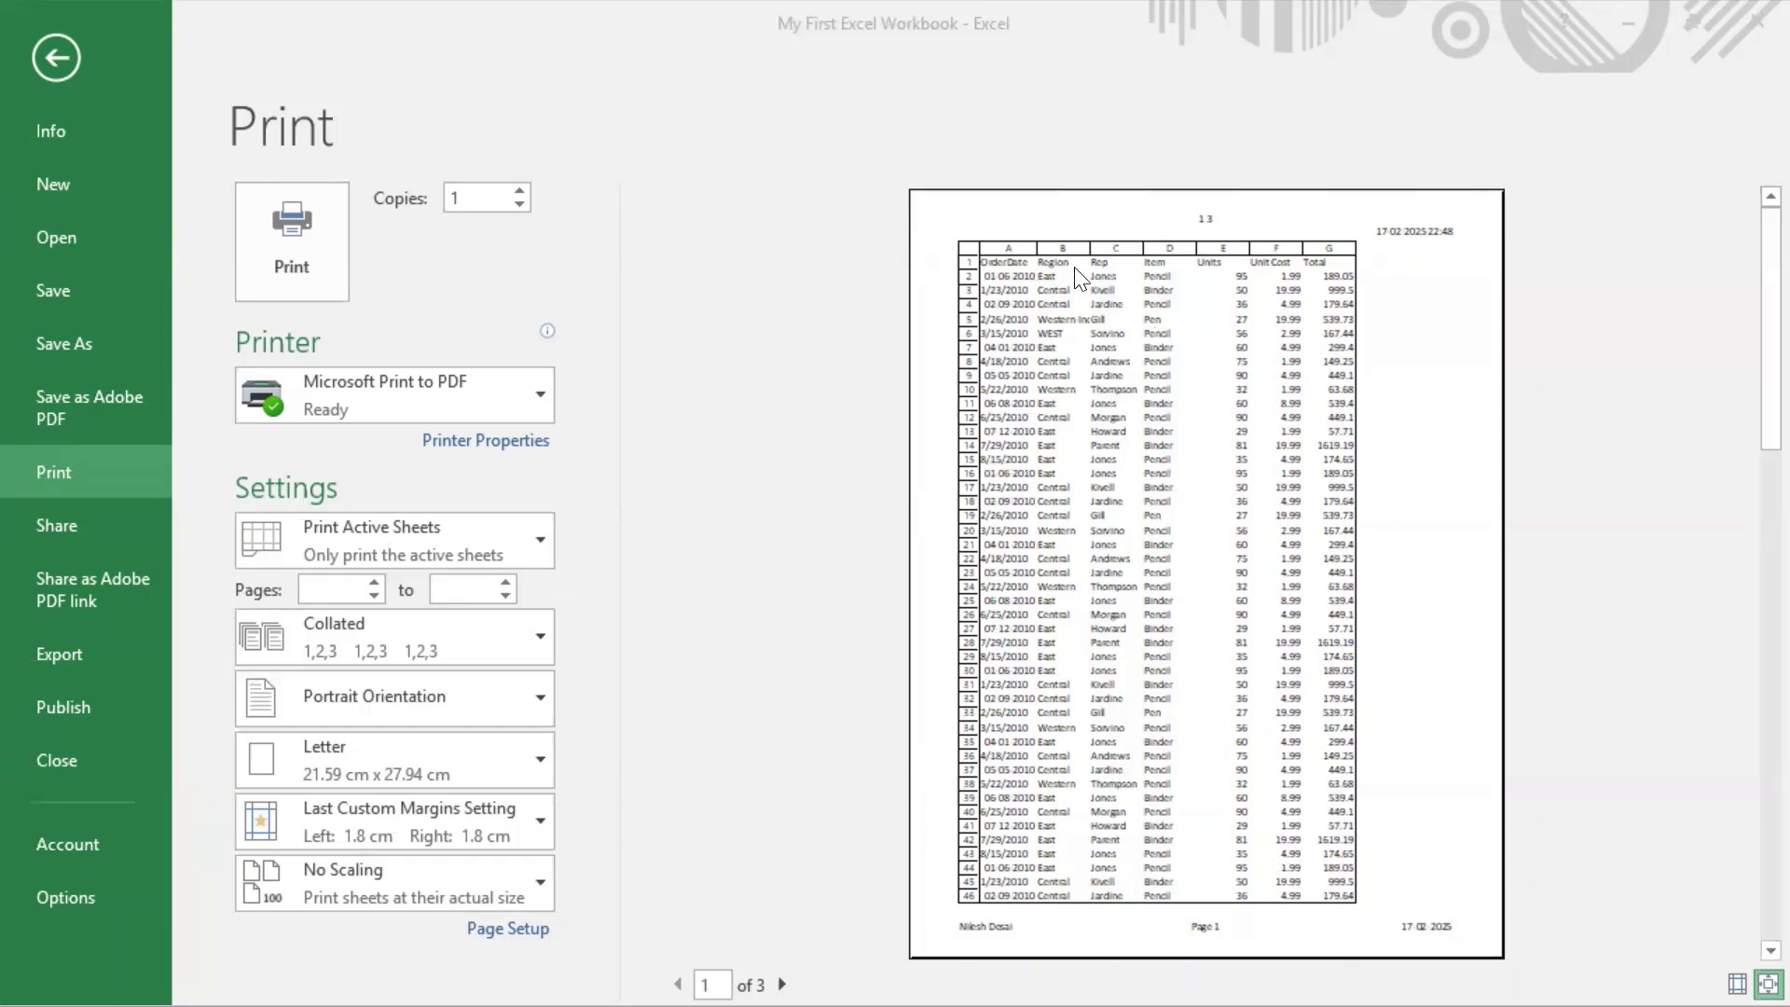
{"action": "left_click", "coordinate": [55, 68]}
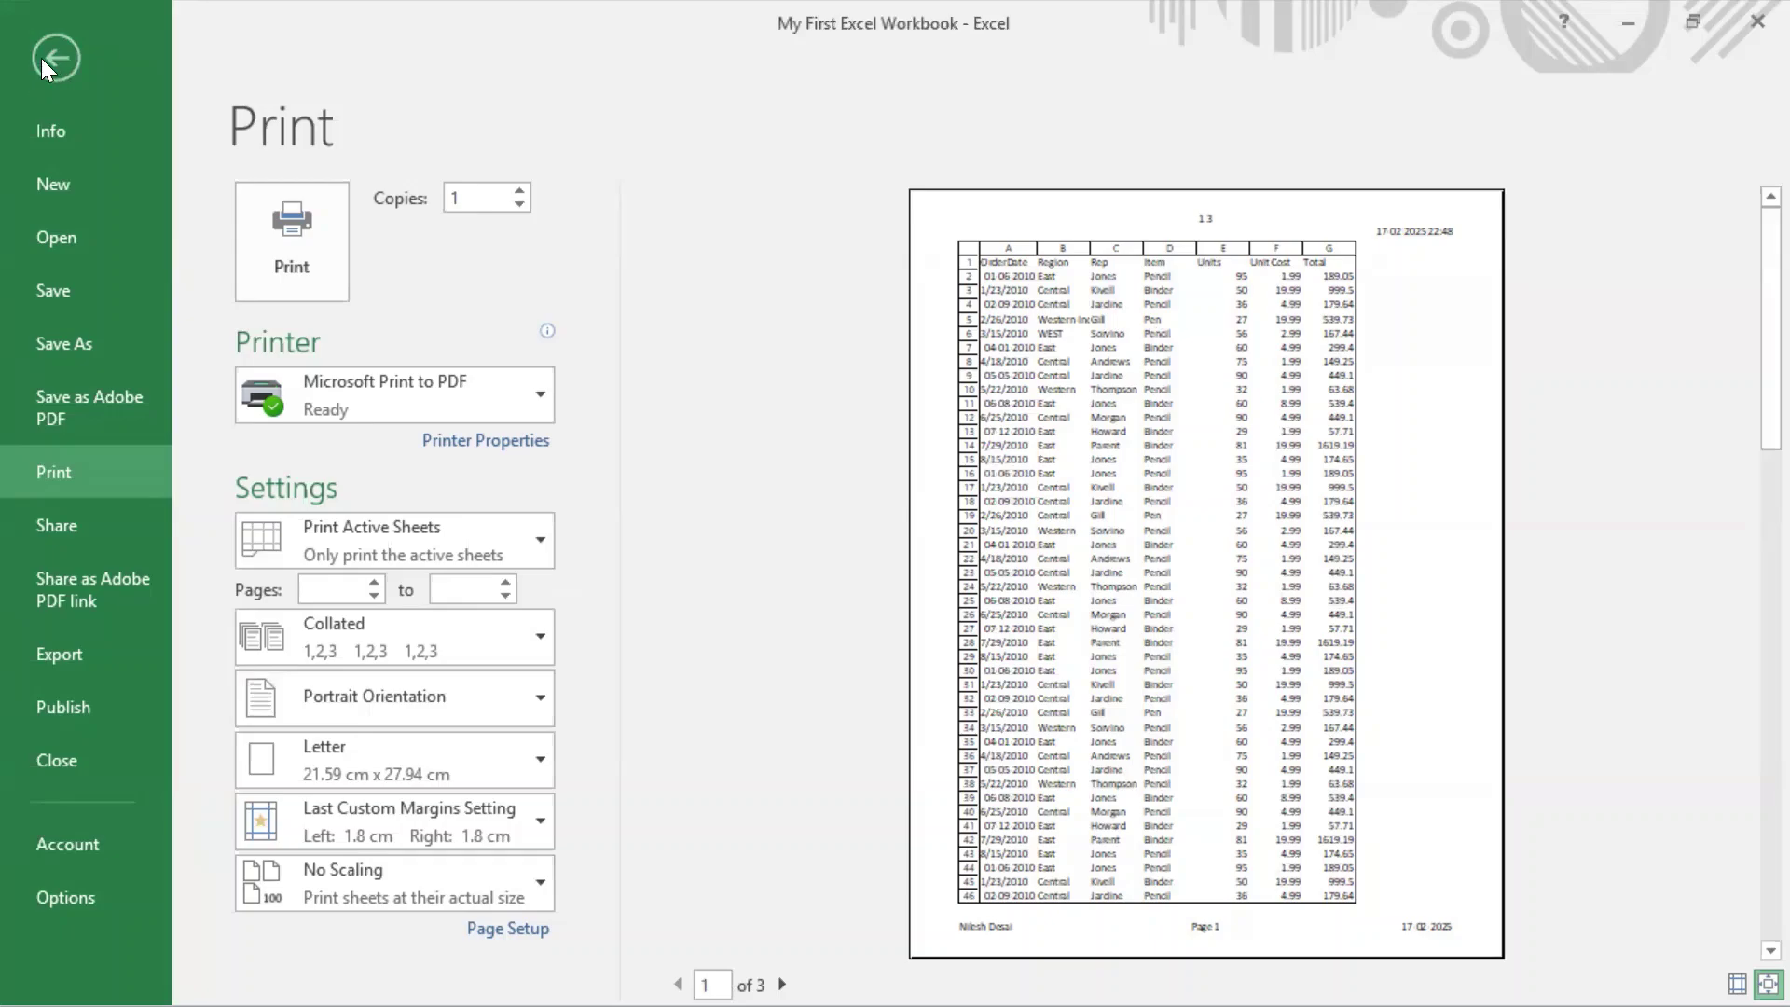
{"action": "left_click", "coordinate": [43, 61]}
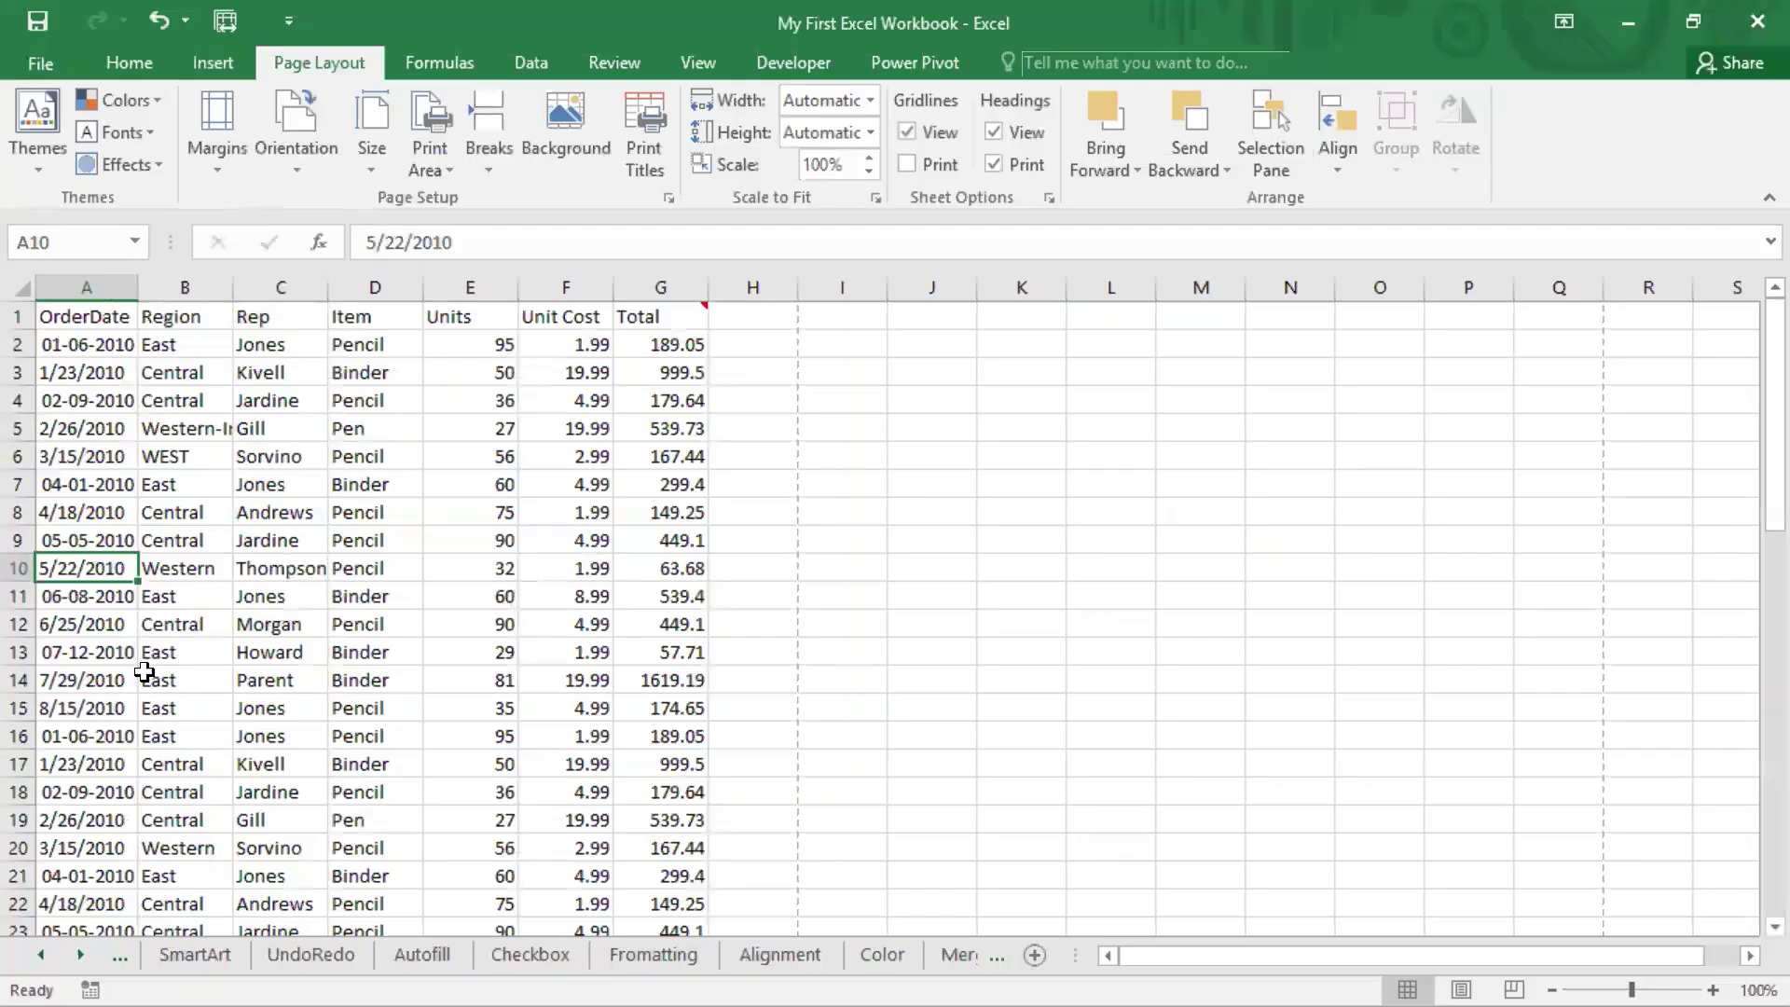
Step: Select cell A13 and display the available page break commands without changing the sheet
{"action": "left_click", "coordinate": [112, 649]}
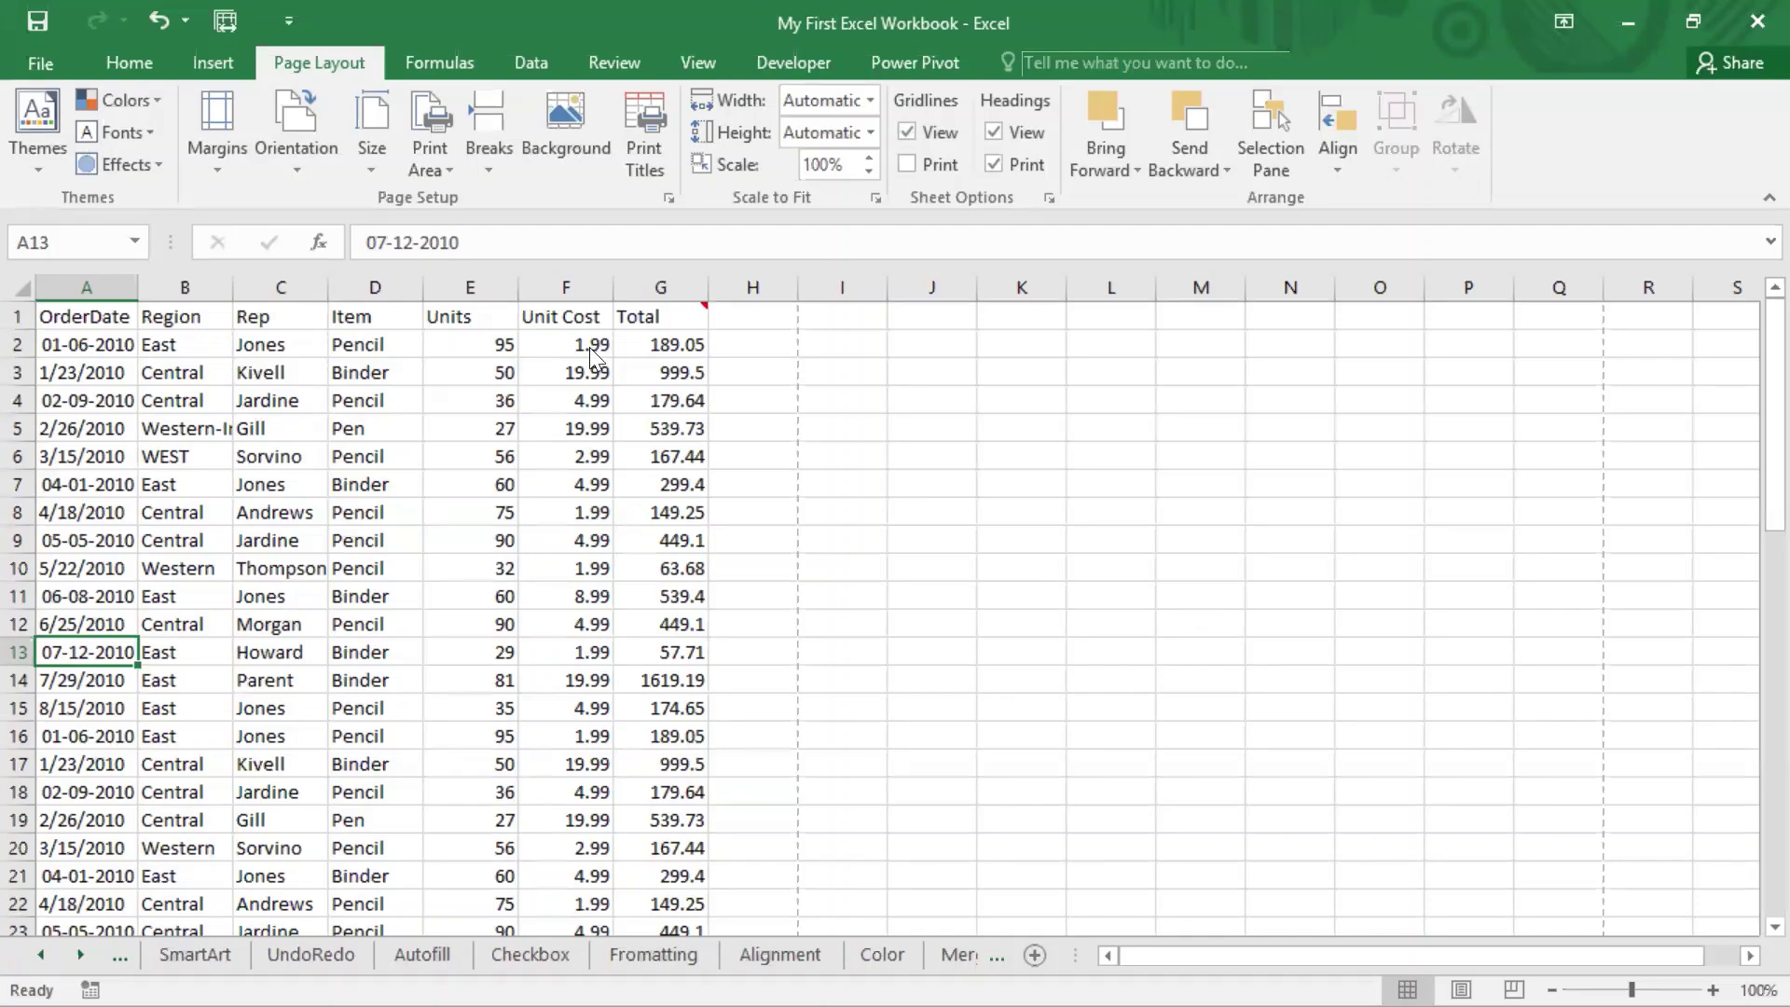
{"action": "key", "text": "Print"}
{"action": "left_click_drag", "start_coordinate": [250, 43], "coordinate": [390, 86]}
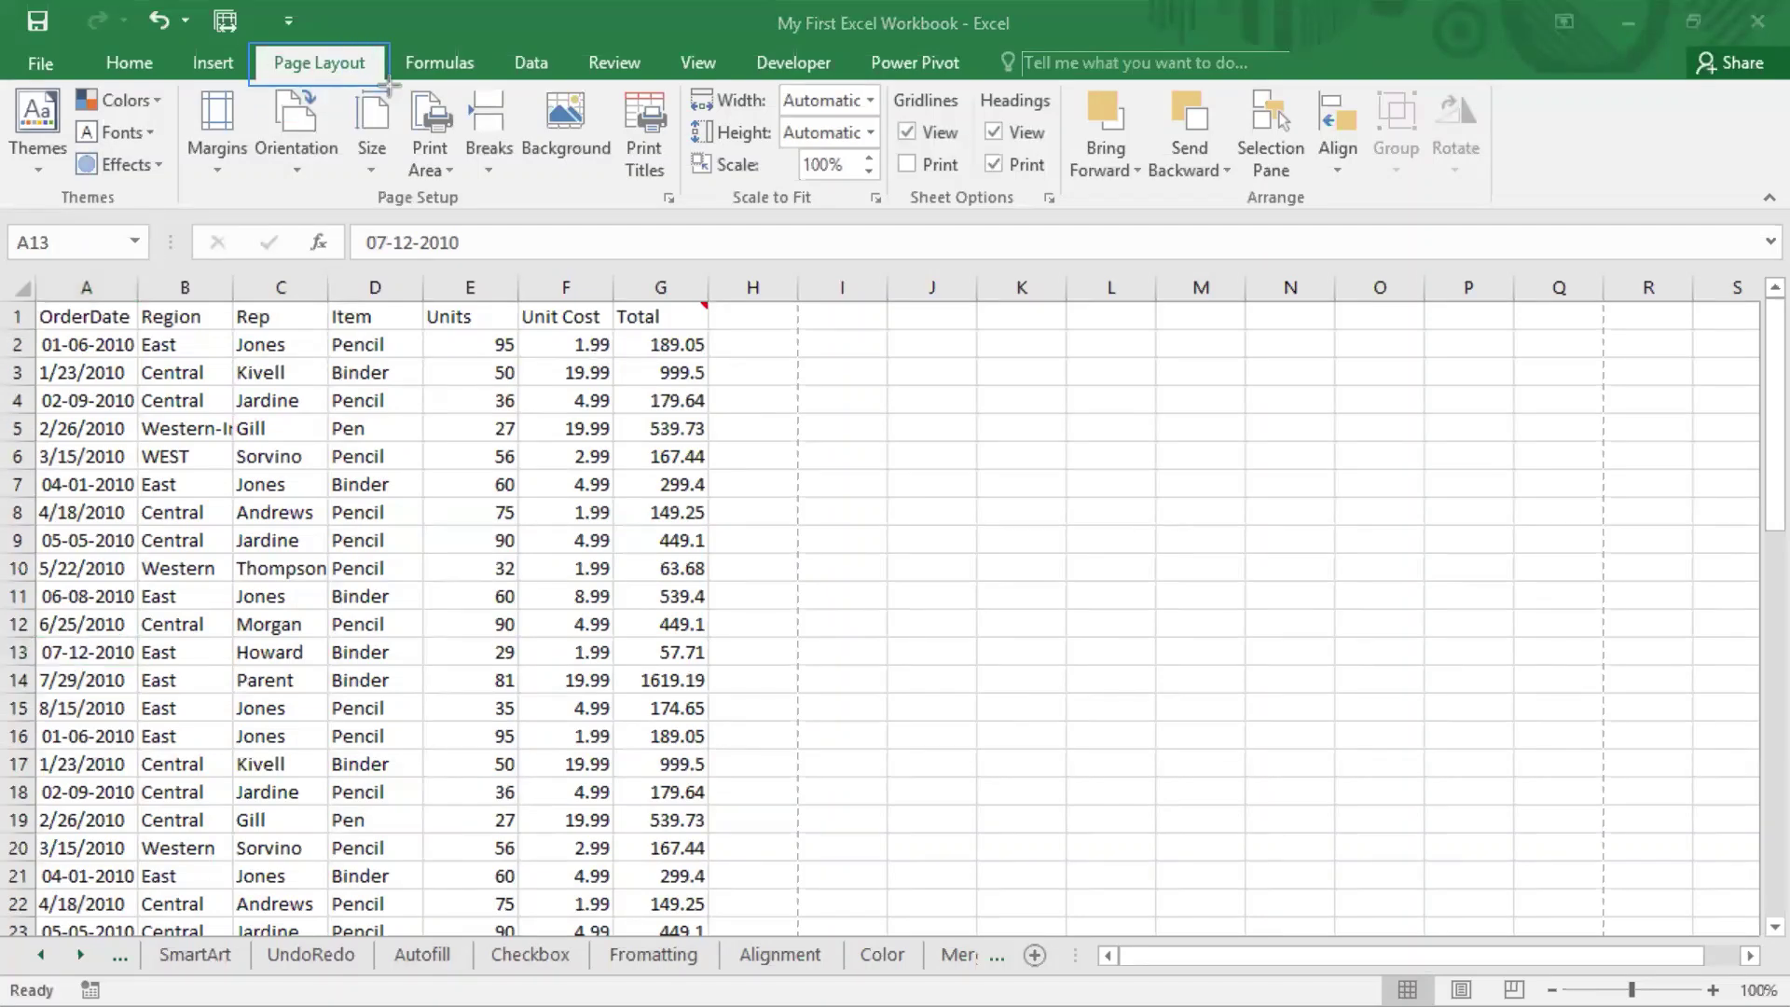
{"action": "left_click_drag", "start_coordinate": [176, 82], "coordinate": [696, 212]}
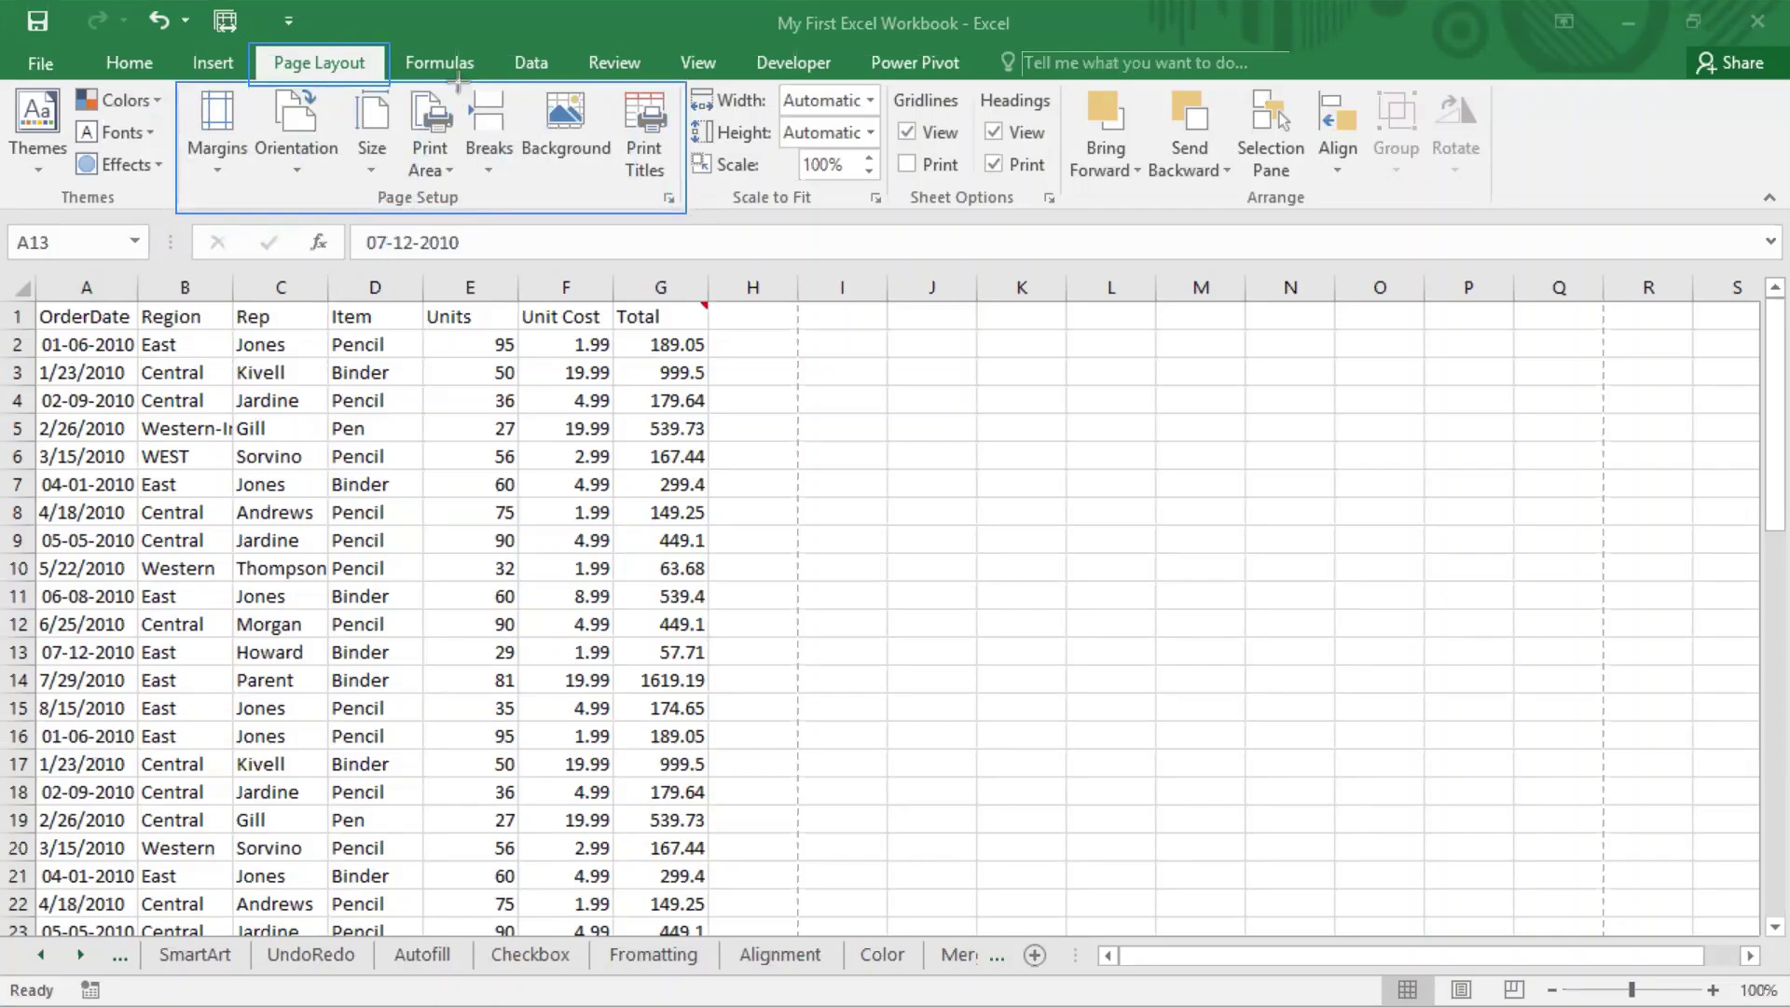
{"action": "left_click_drag", "start_coordinate": [458, 82], "coordinate": [522, 183]}
{"action": "left_click", "coordinate": [486, 169]}
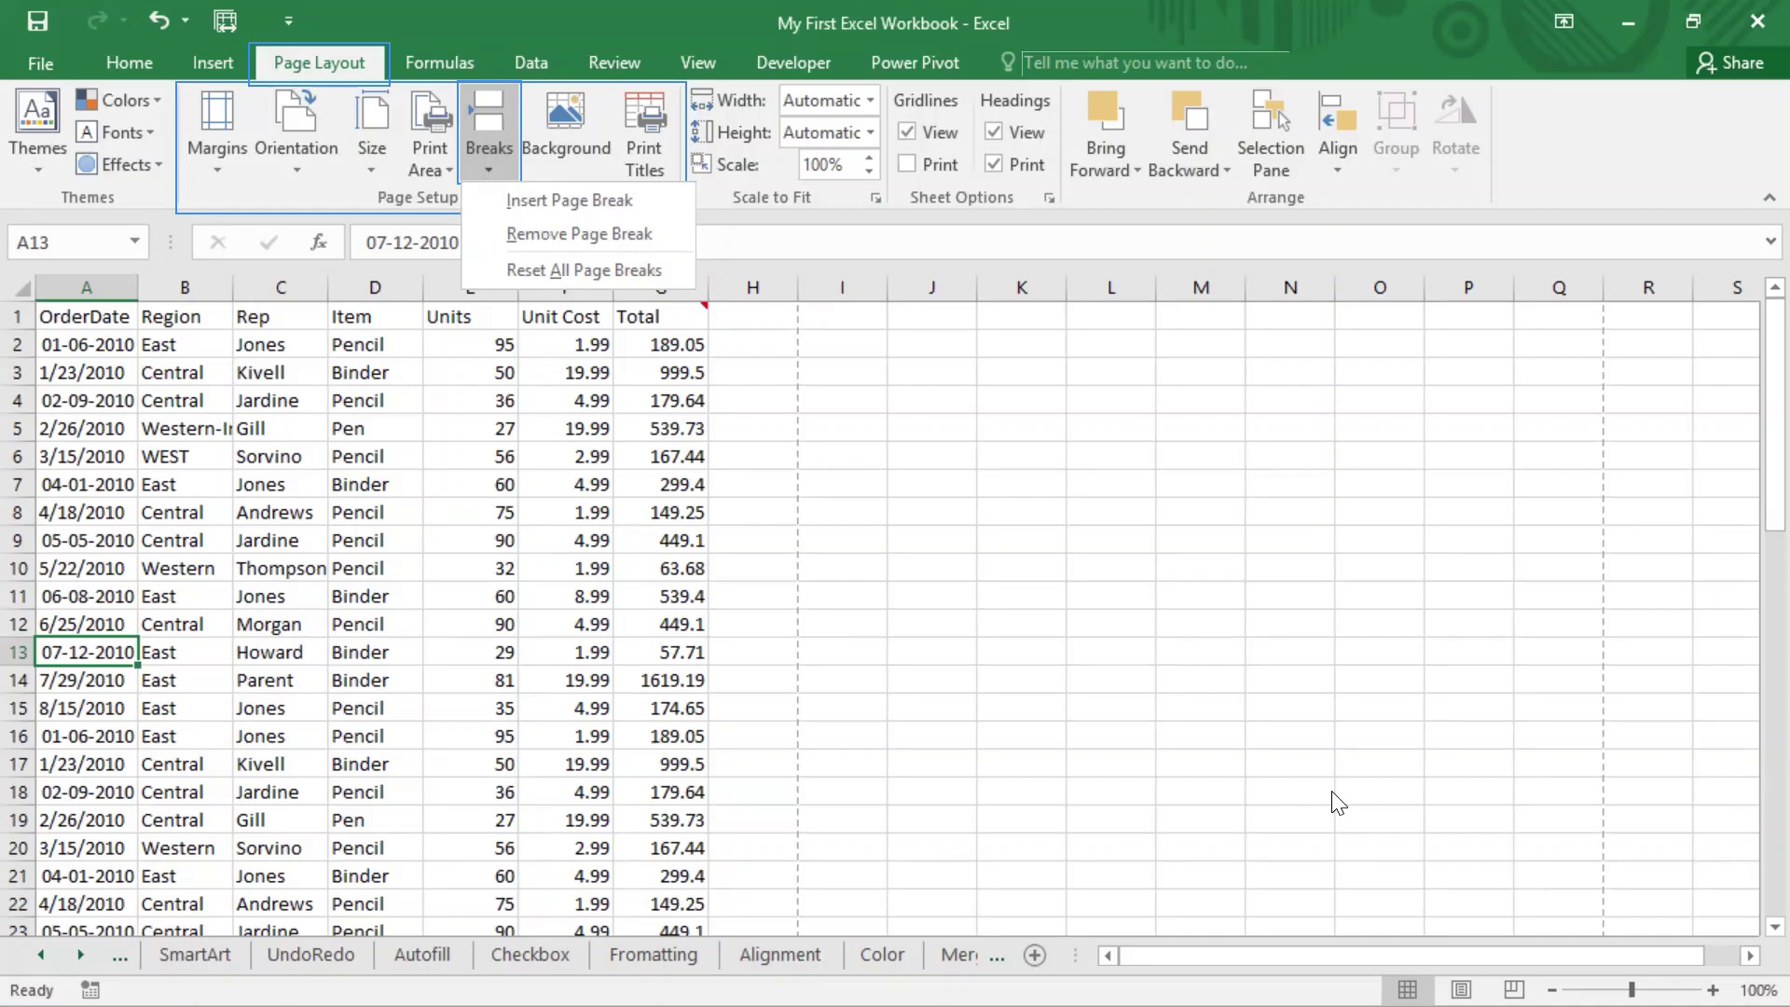
{"action": "left_click", "coordinate": [575, 234]}
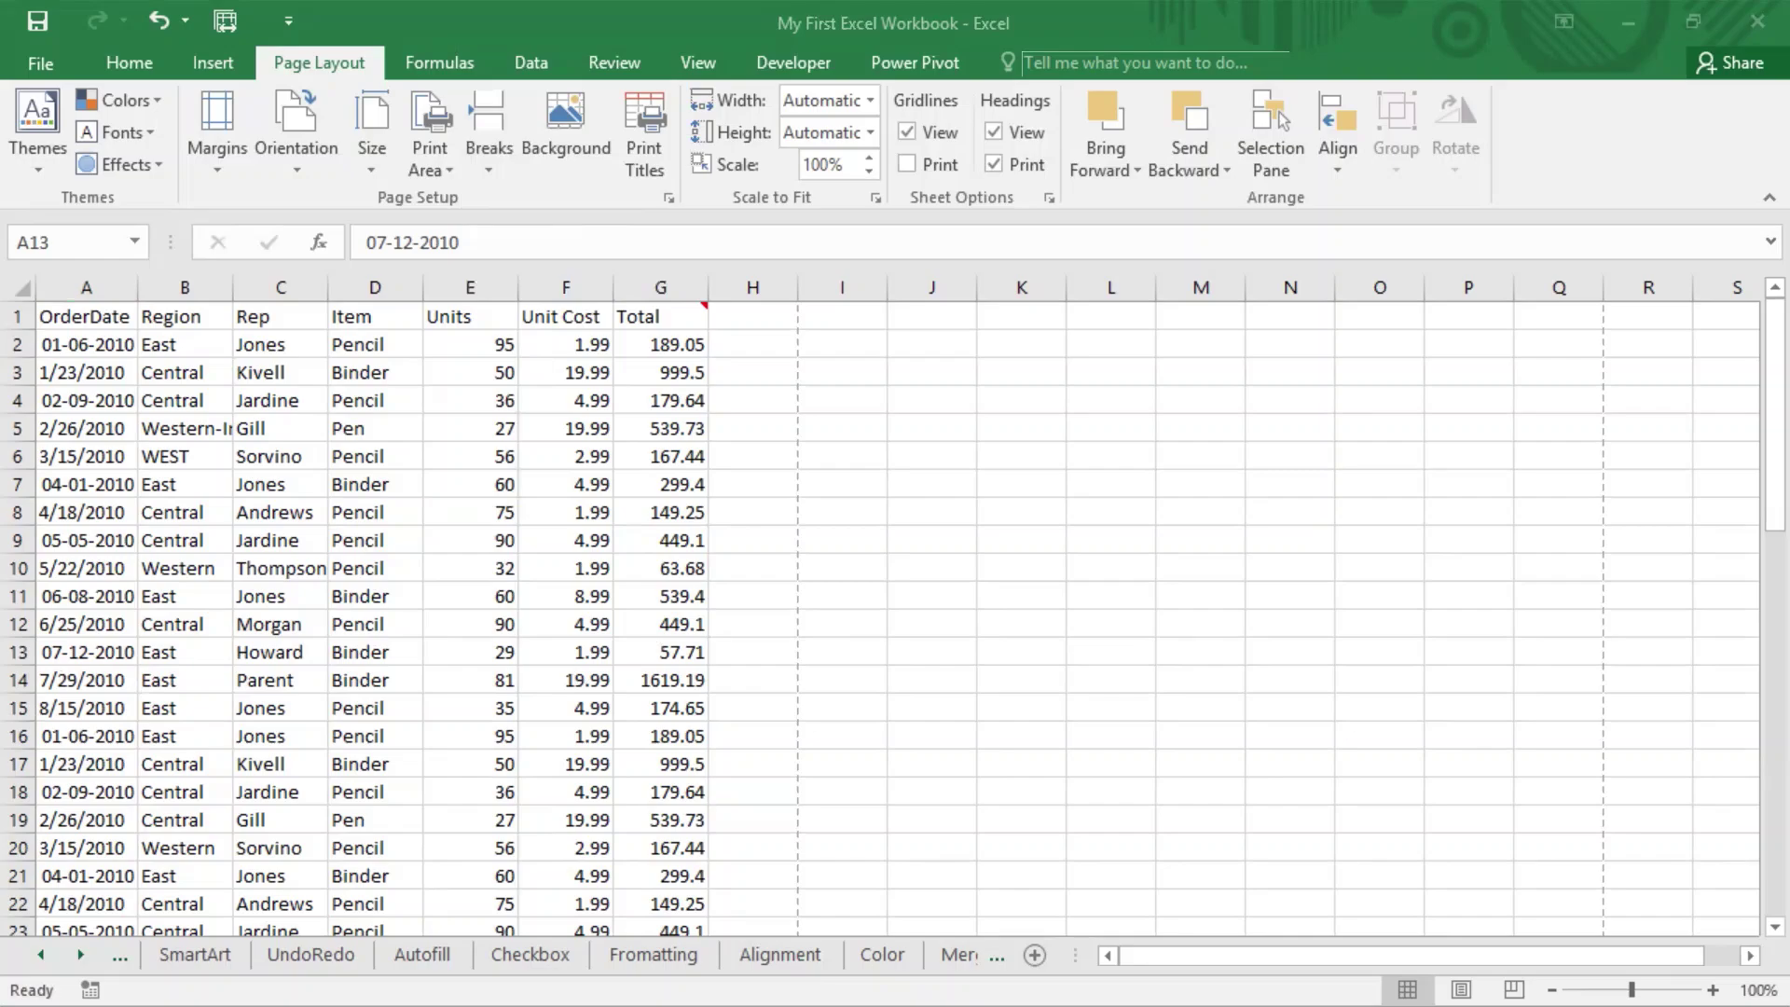
Step: Bring up the On-Screen Keyboard over the workbook and select cell A4
{"action": "key", "text": "super"}
{"action": "left_click", "coordinate": [1254, 974]}
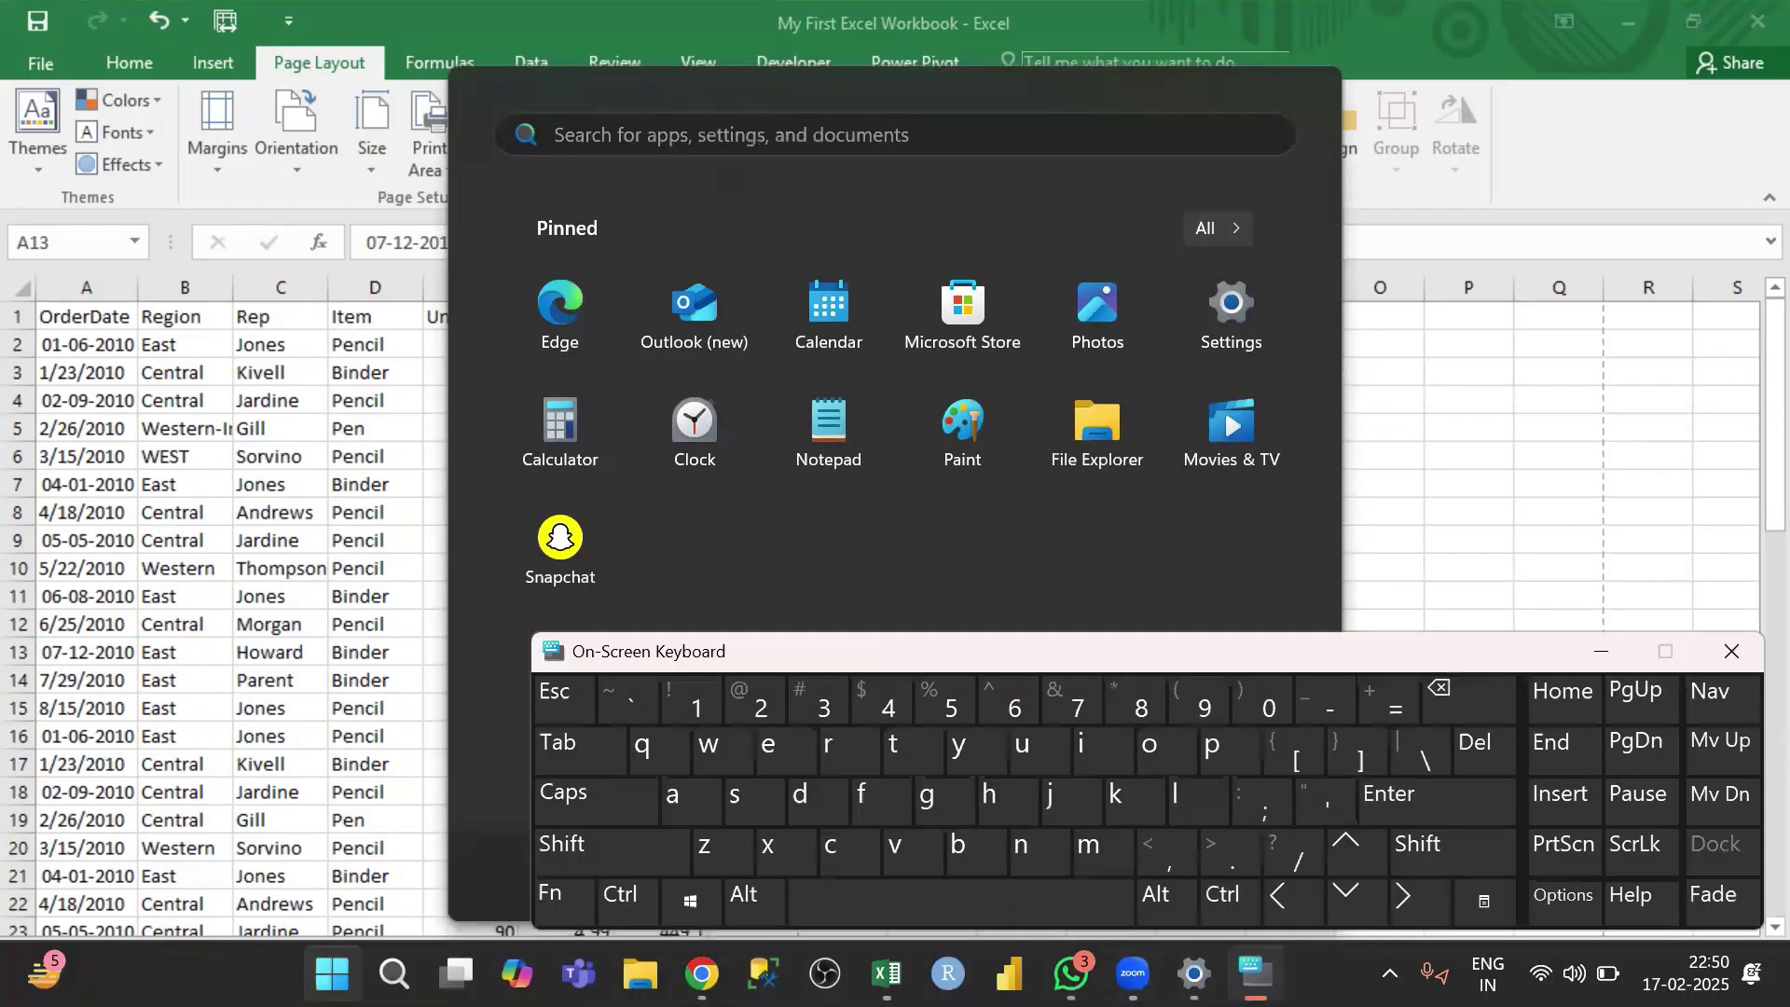
{"action": "left_click", "coordinate": [1648, 456]}
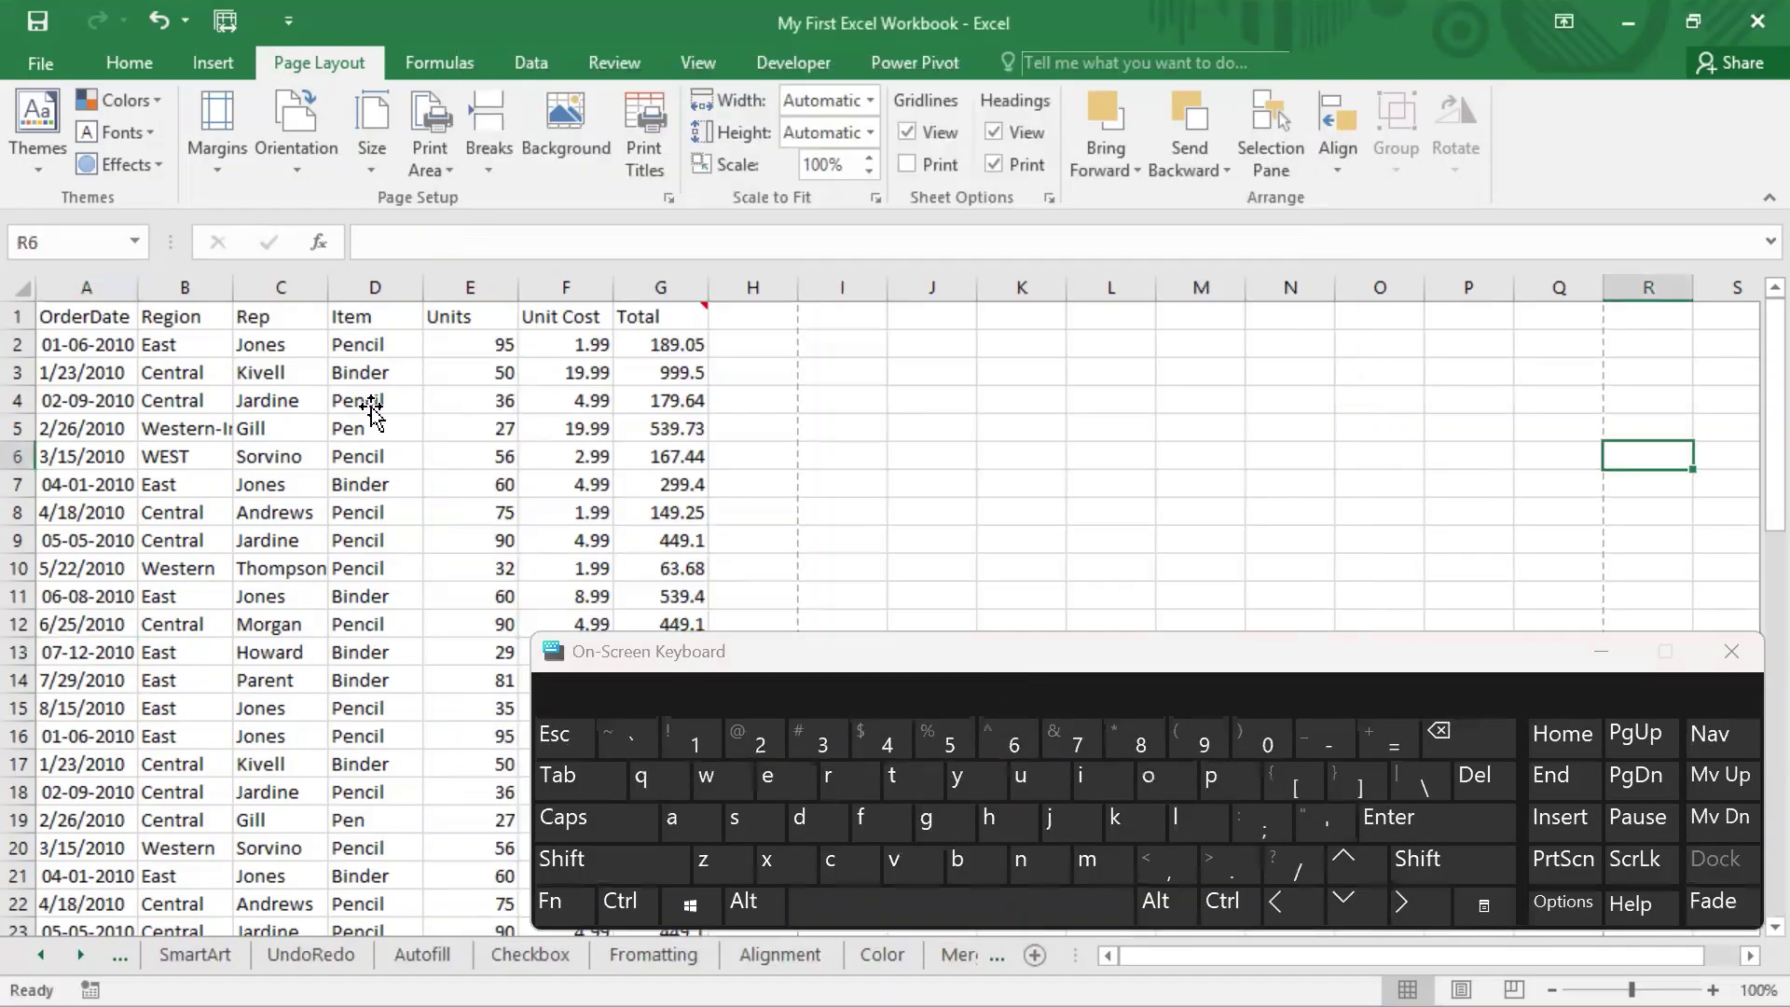
{"action": "left_click", "coordinate": [131, 401]}
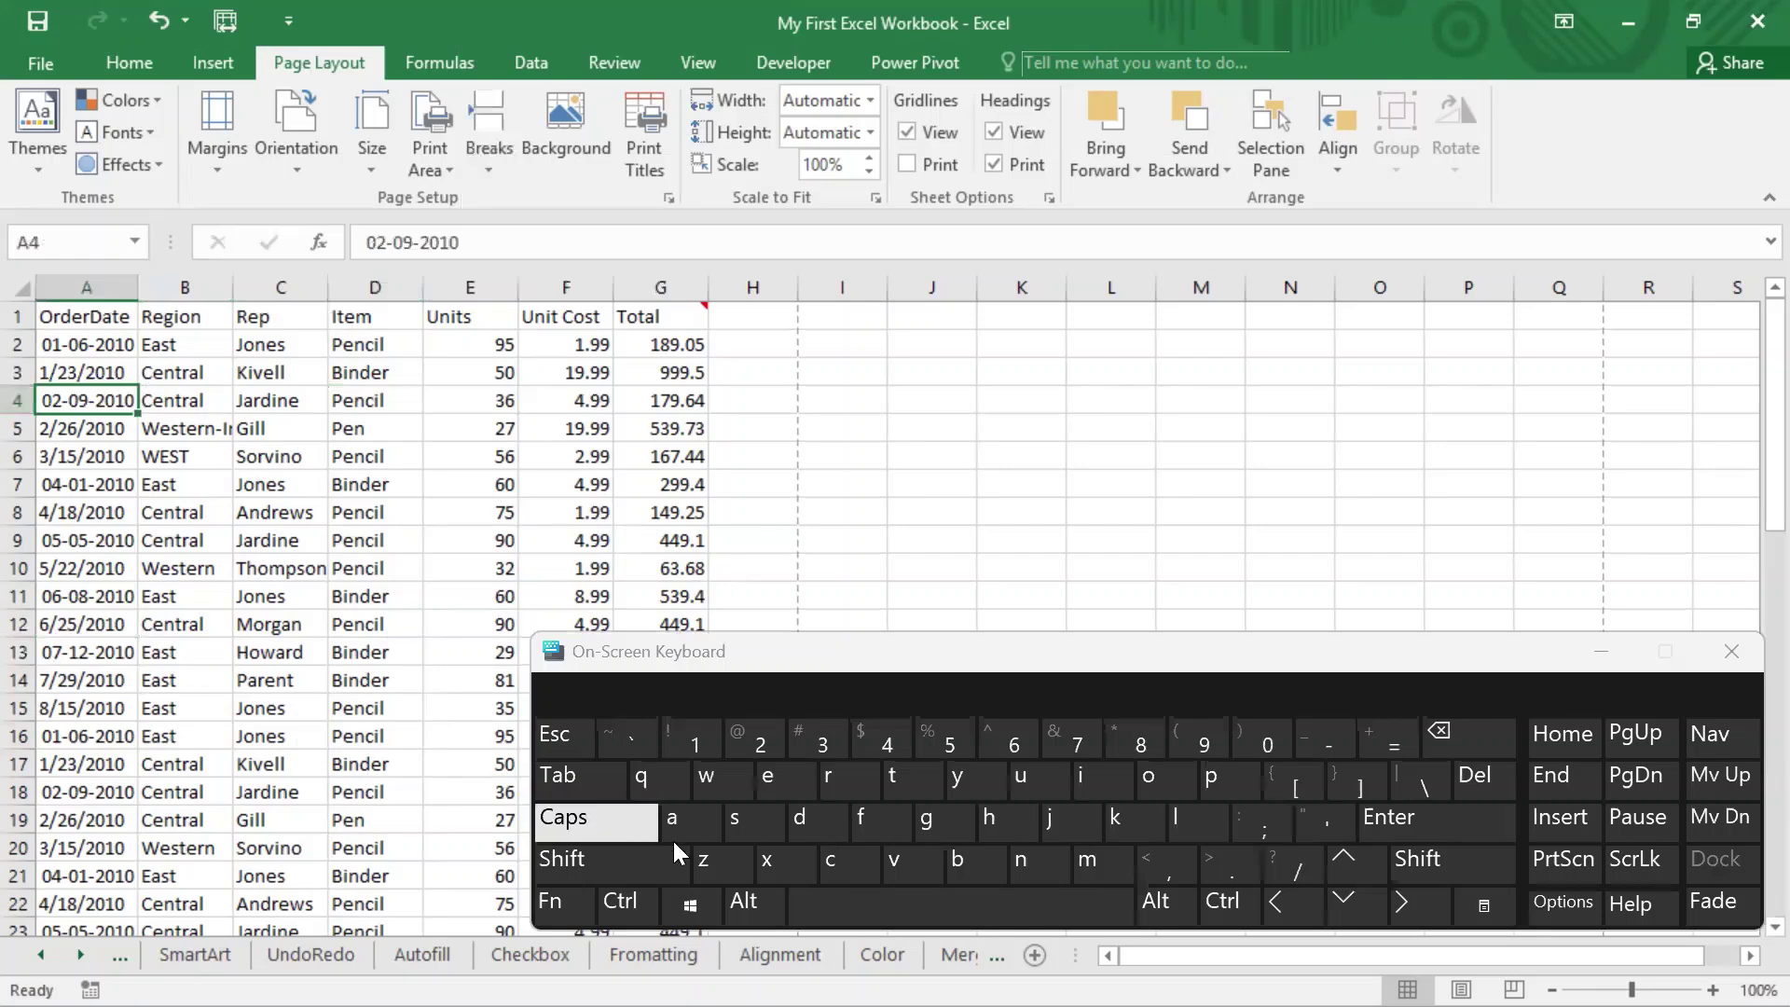
{"action": "left_click", "coordinate": [755, 905]}
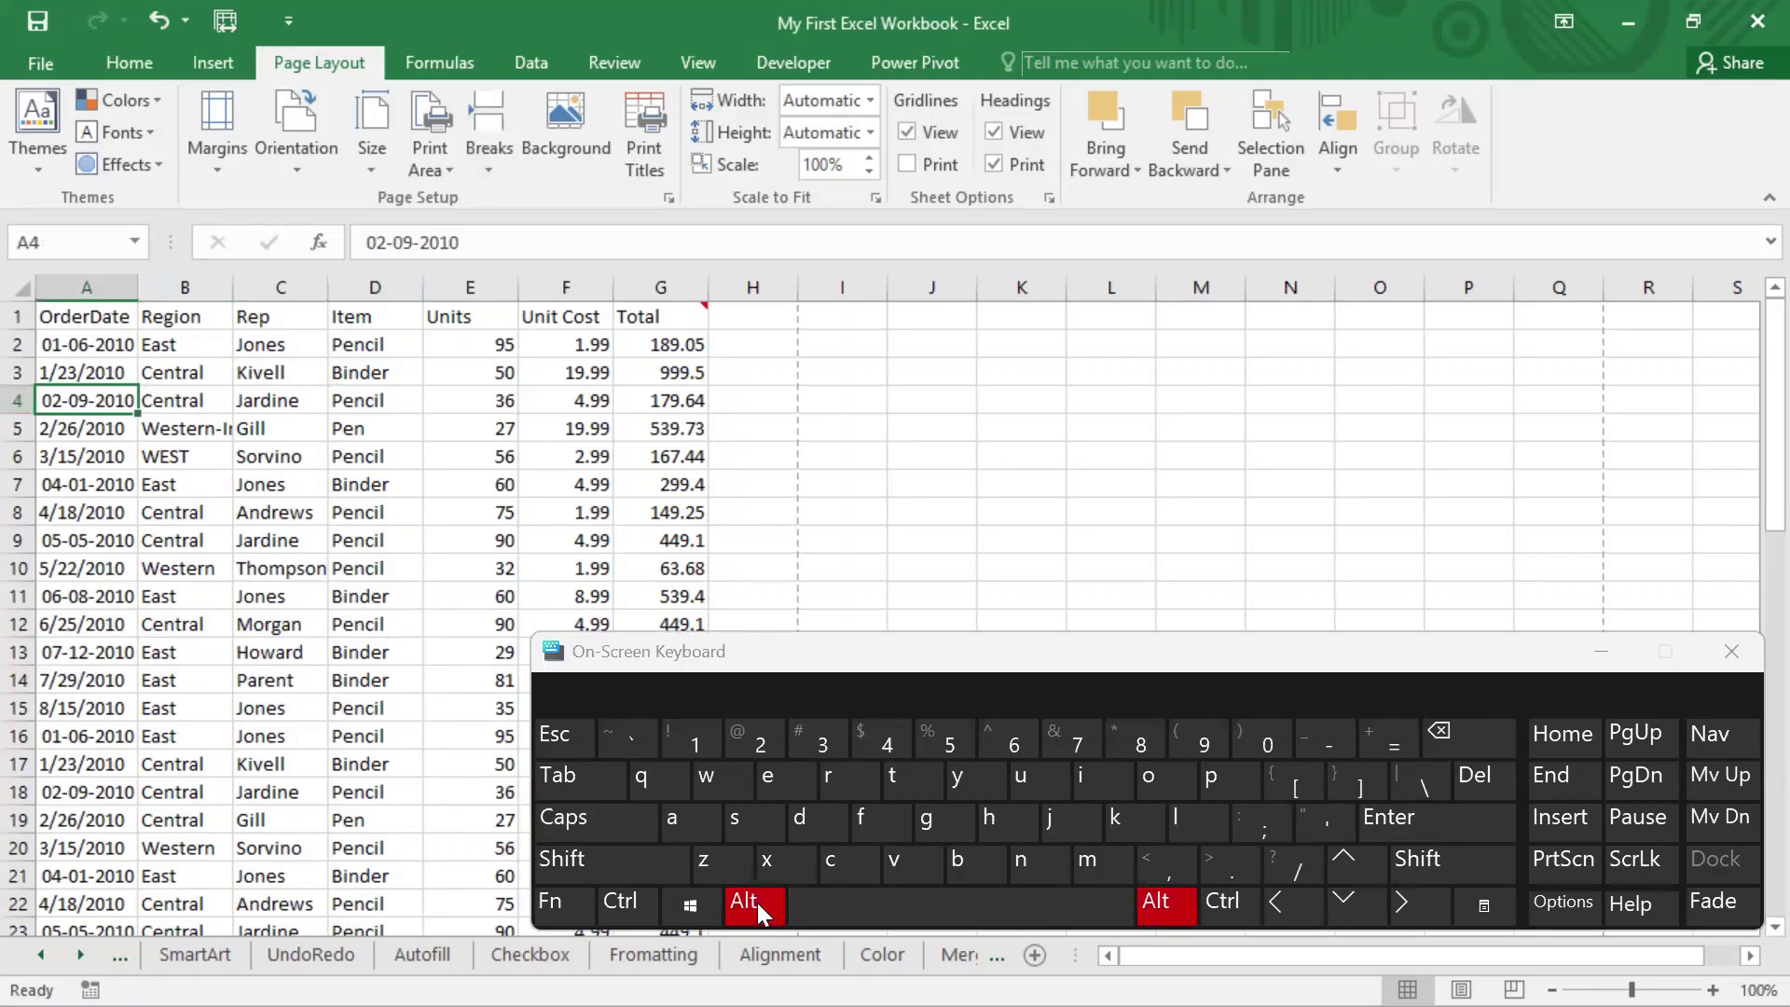
{"action": "left_click", "coordinate": [1221, 783]}
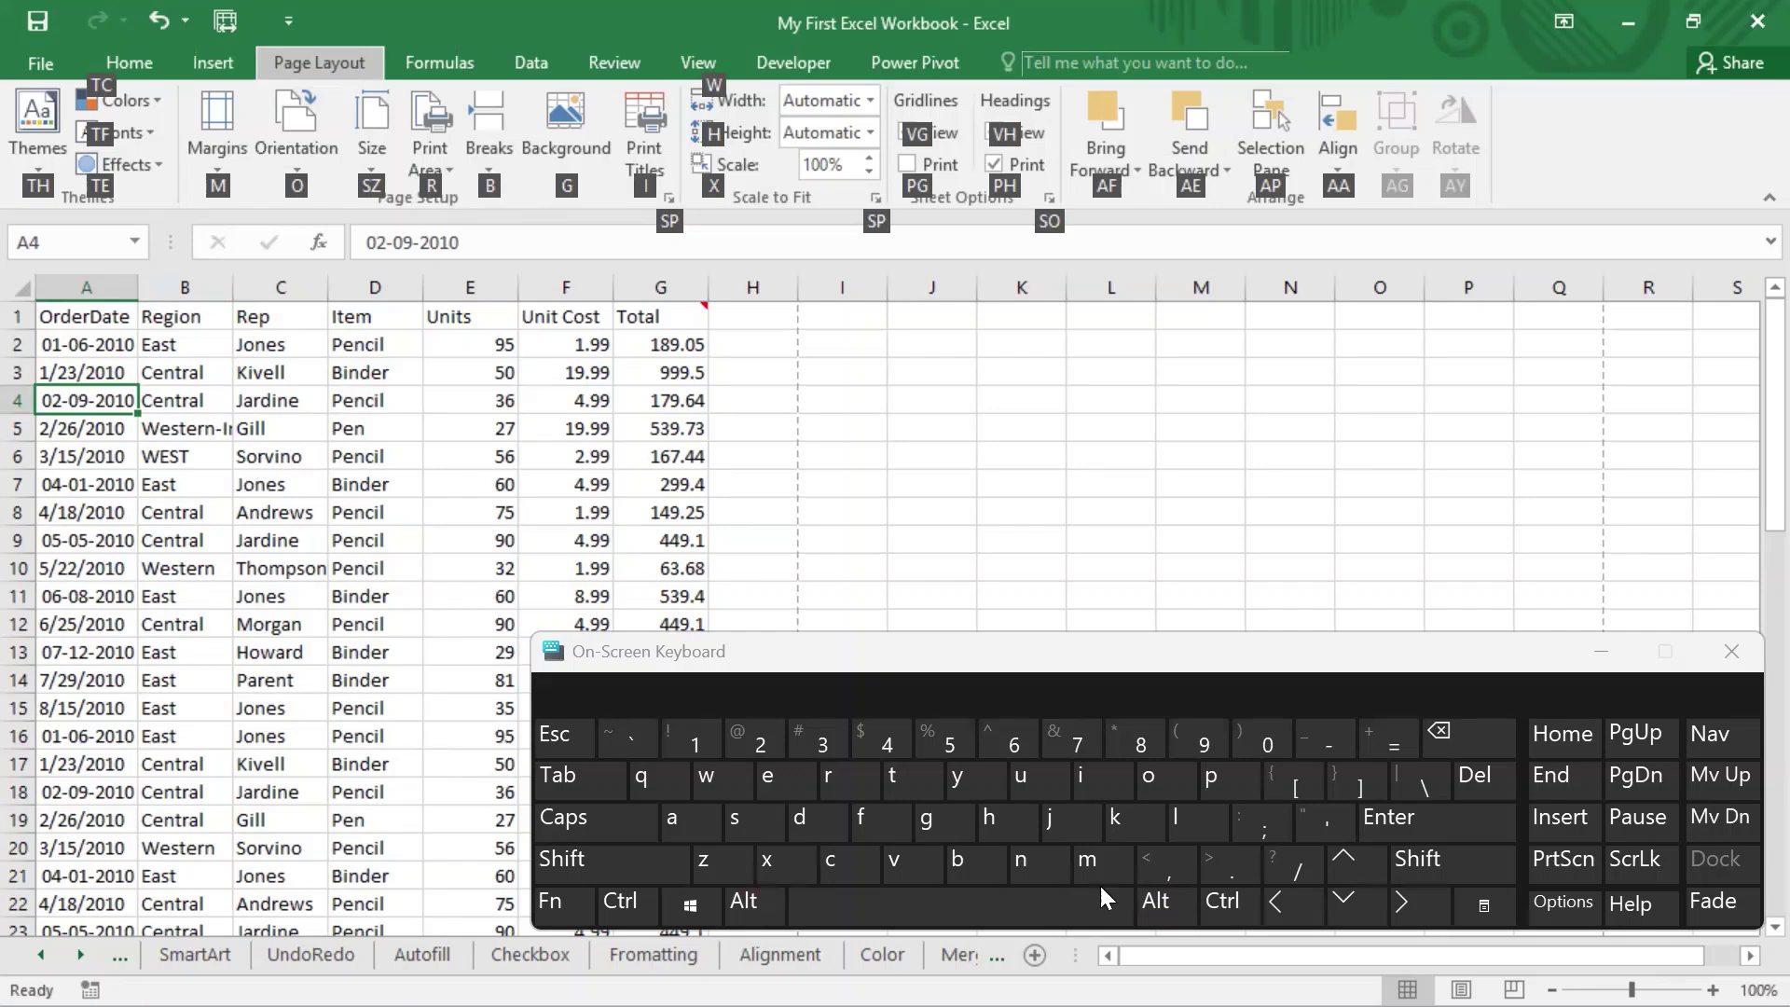
{"action": "left_click", "coordinate": [937, 854]}
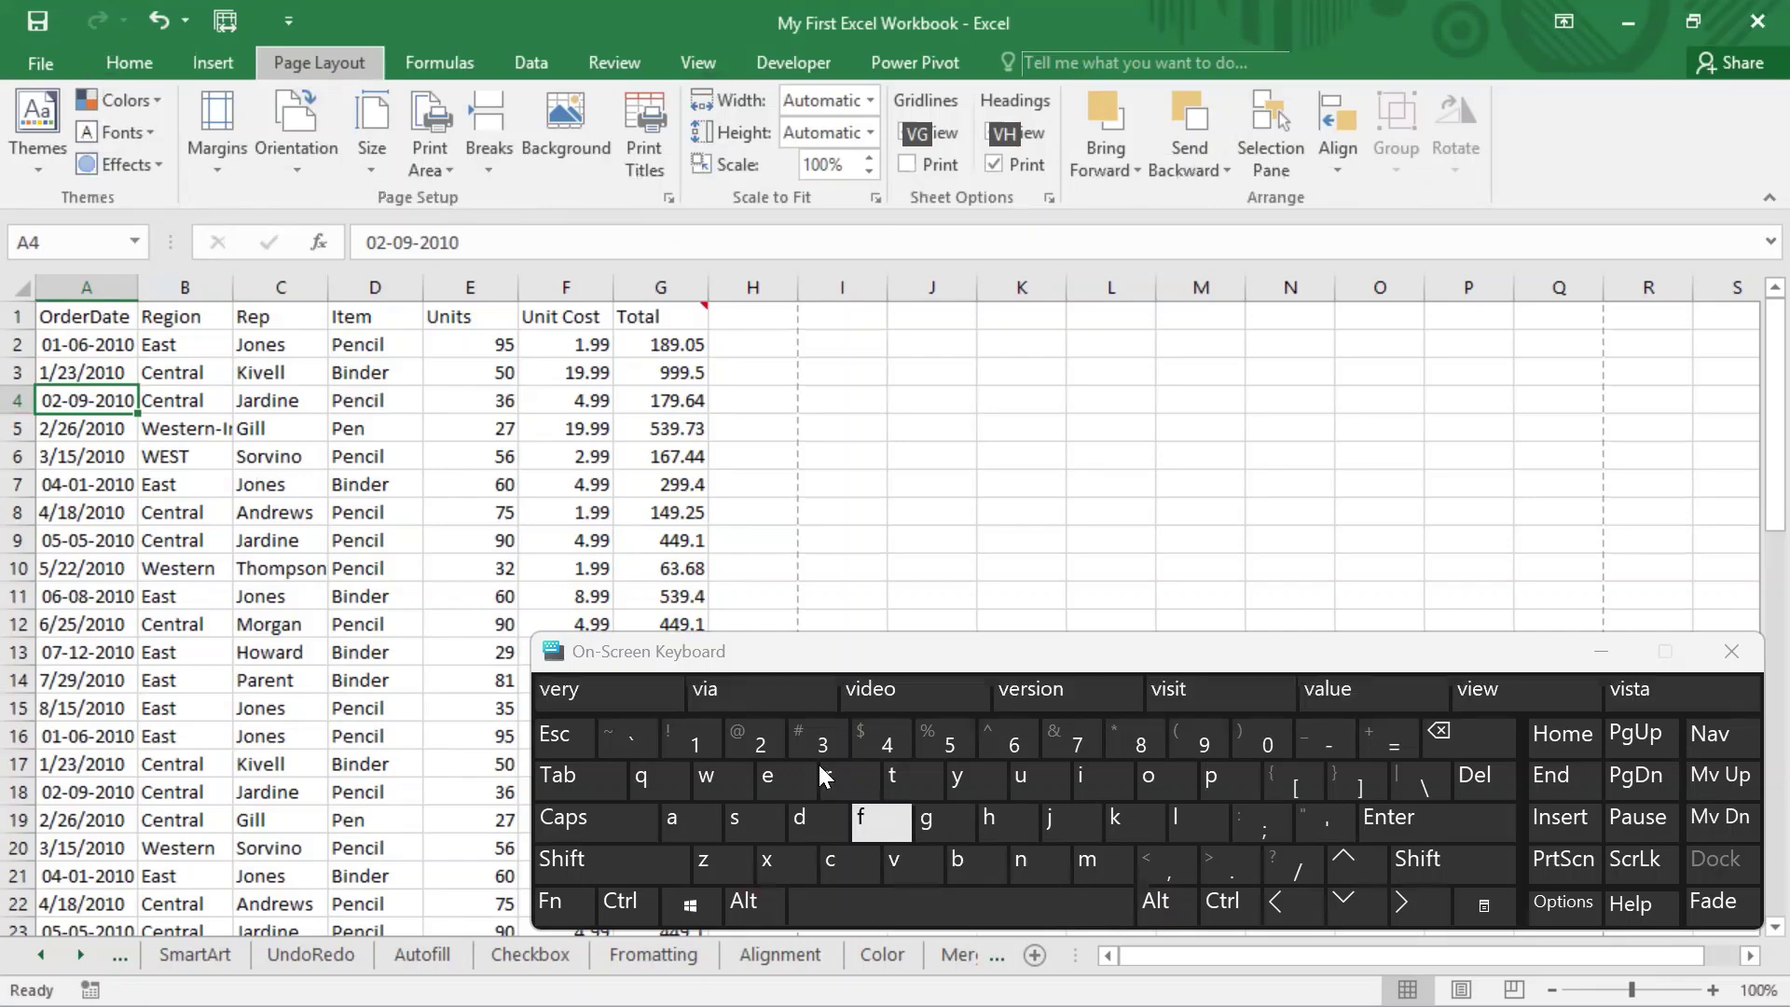
{"action": "left_click", "coordinate": [740, 912]}
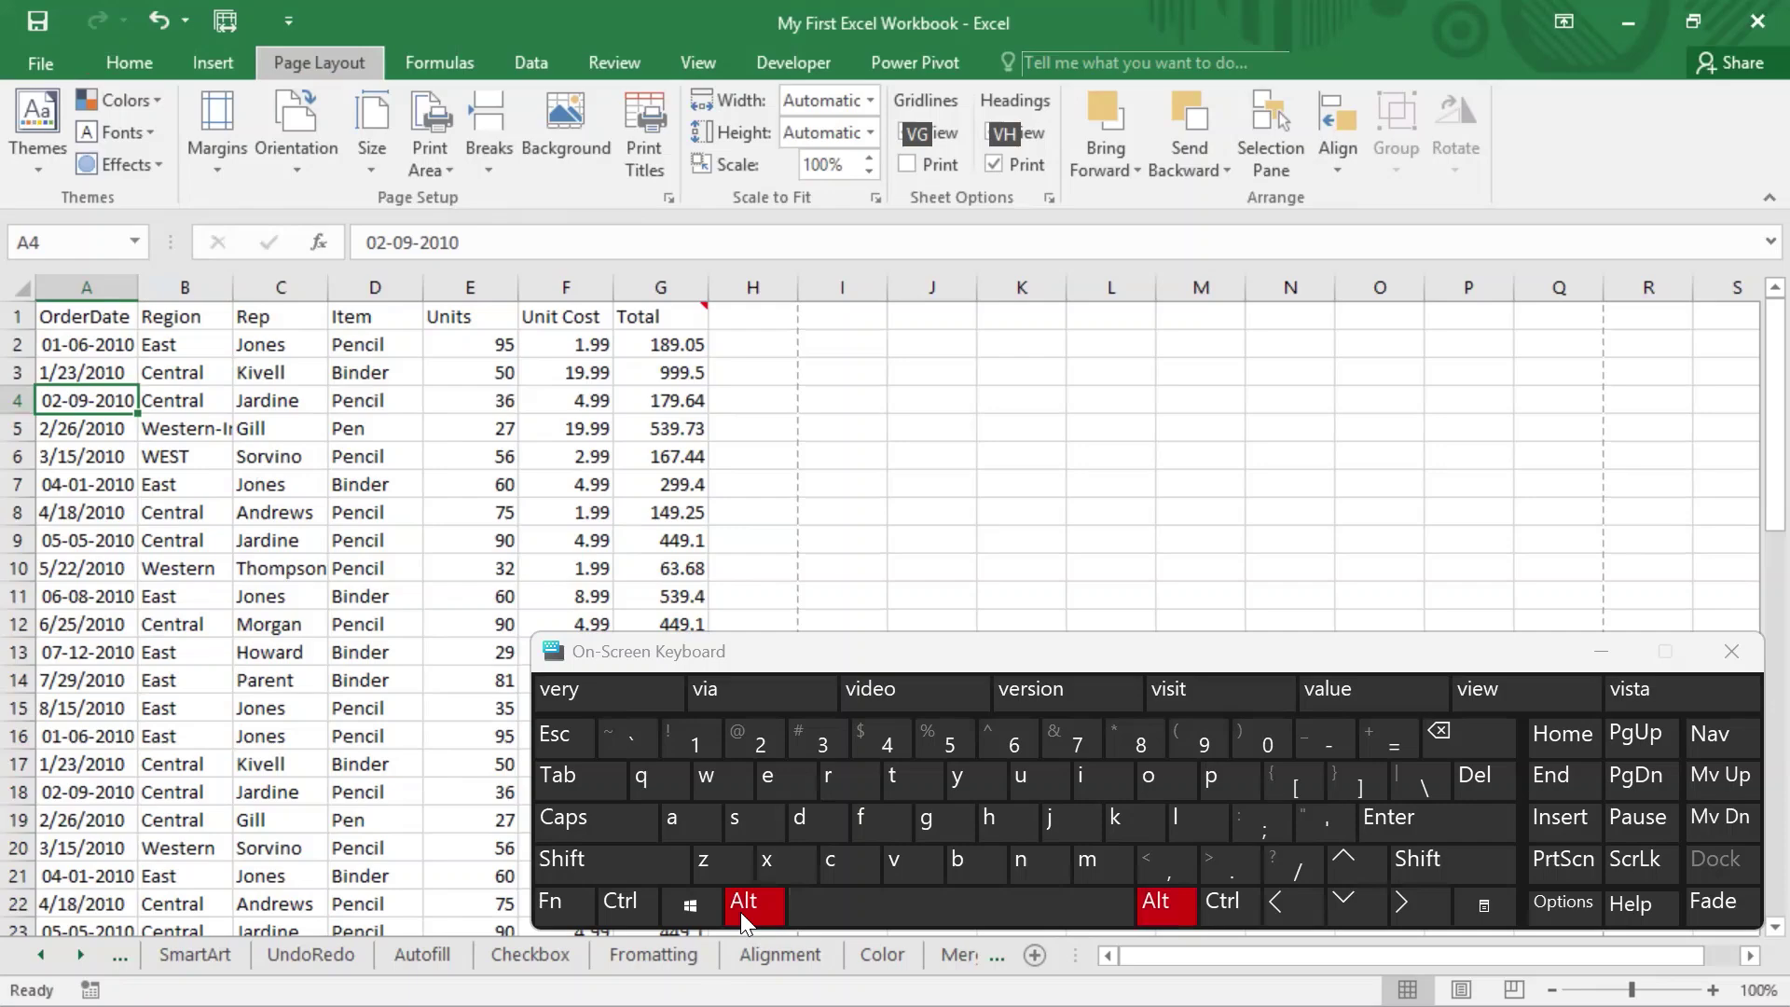
{"action": "left_click", "coordinate": [1233, 779]}
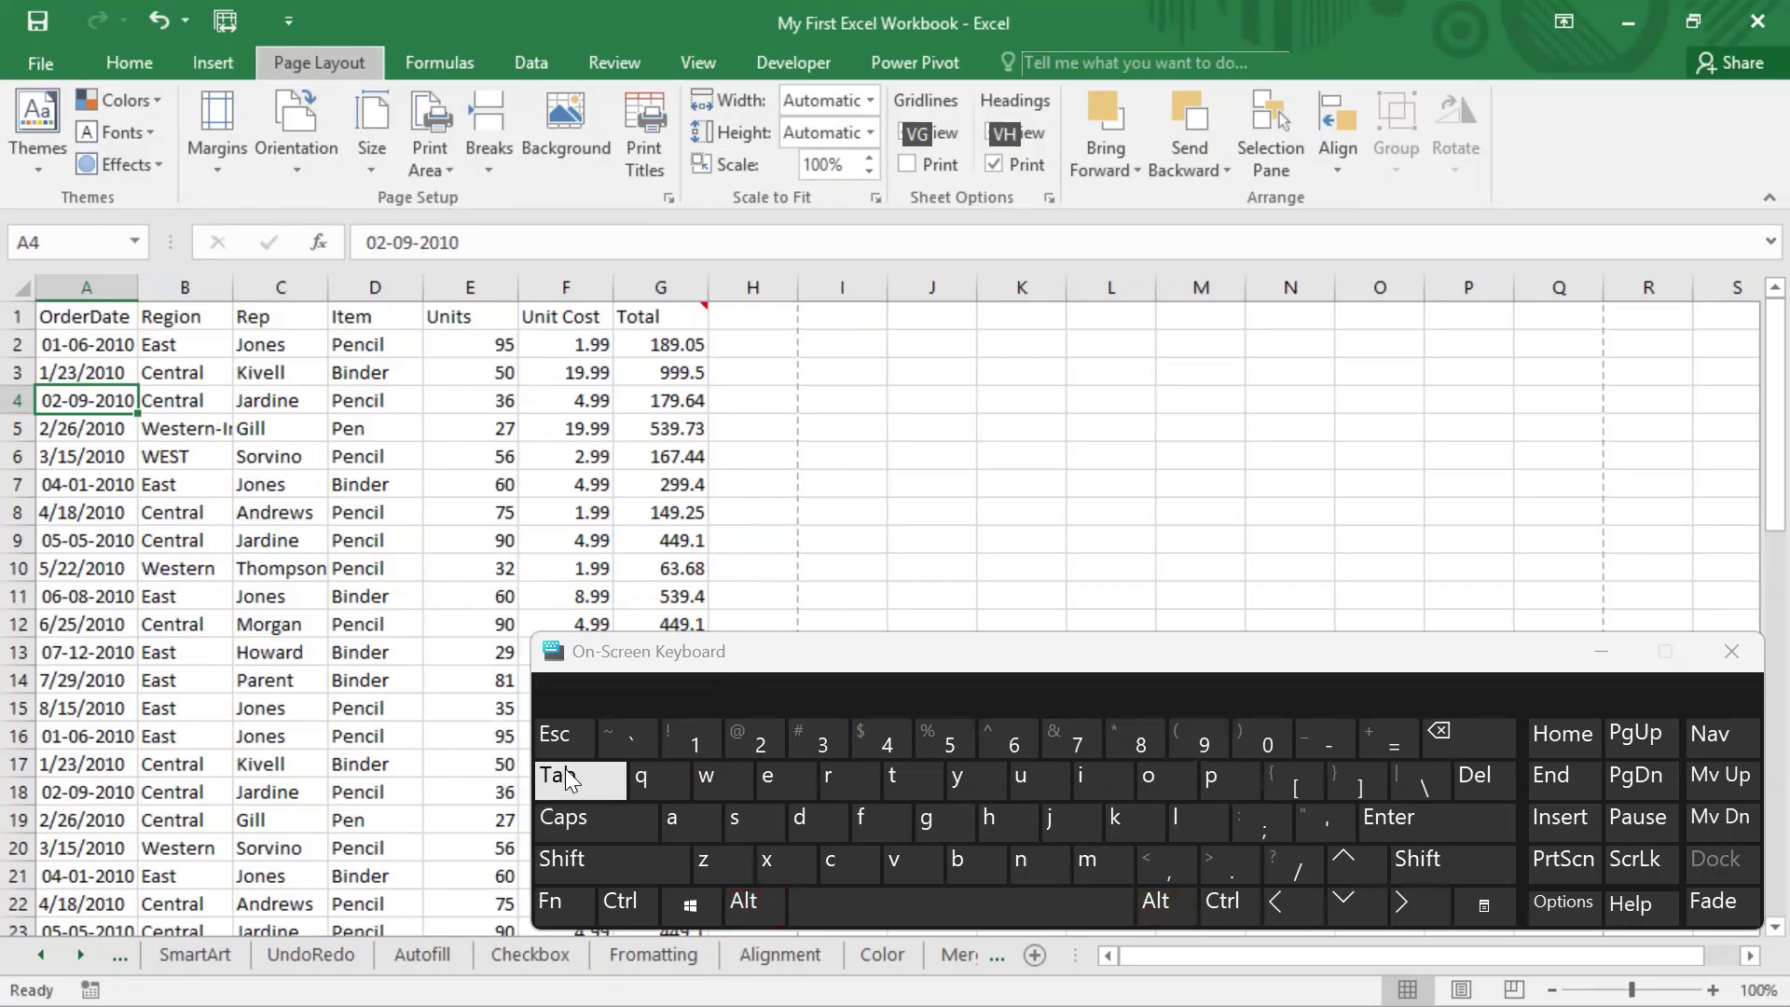
{"action": "left_click", "coordinate": [563, 737]}
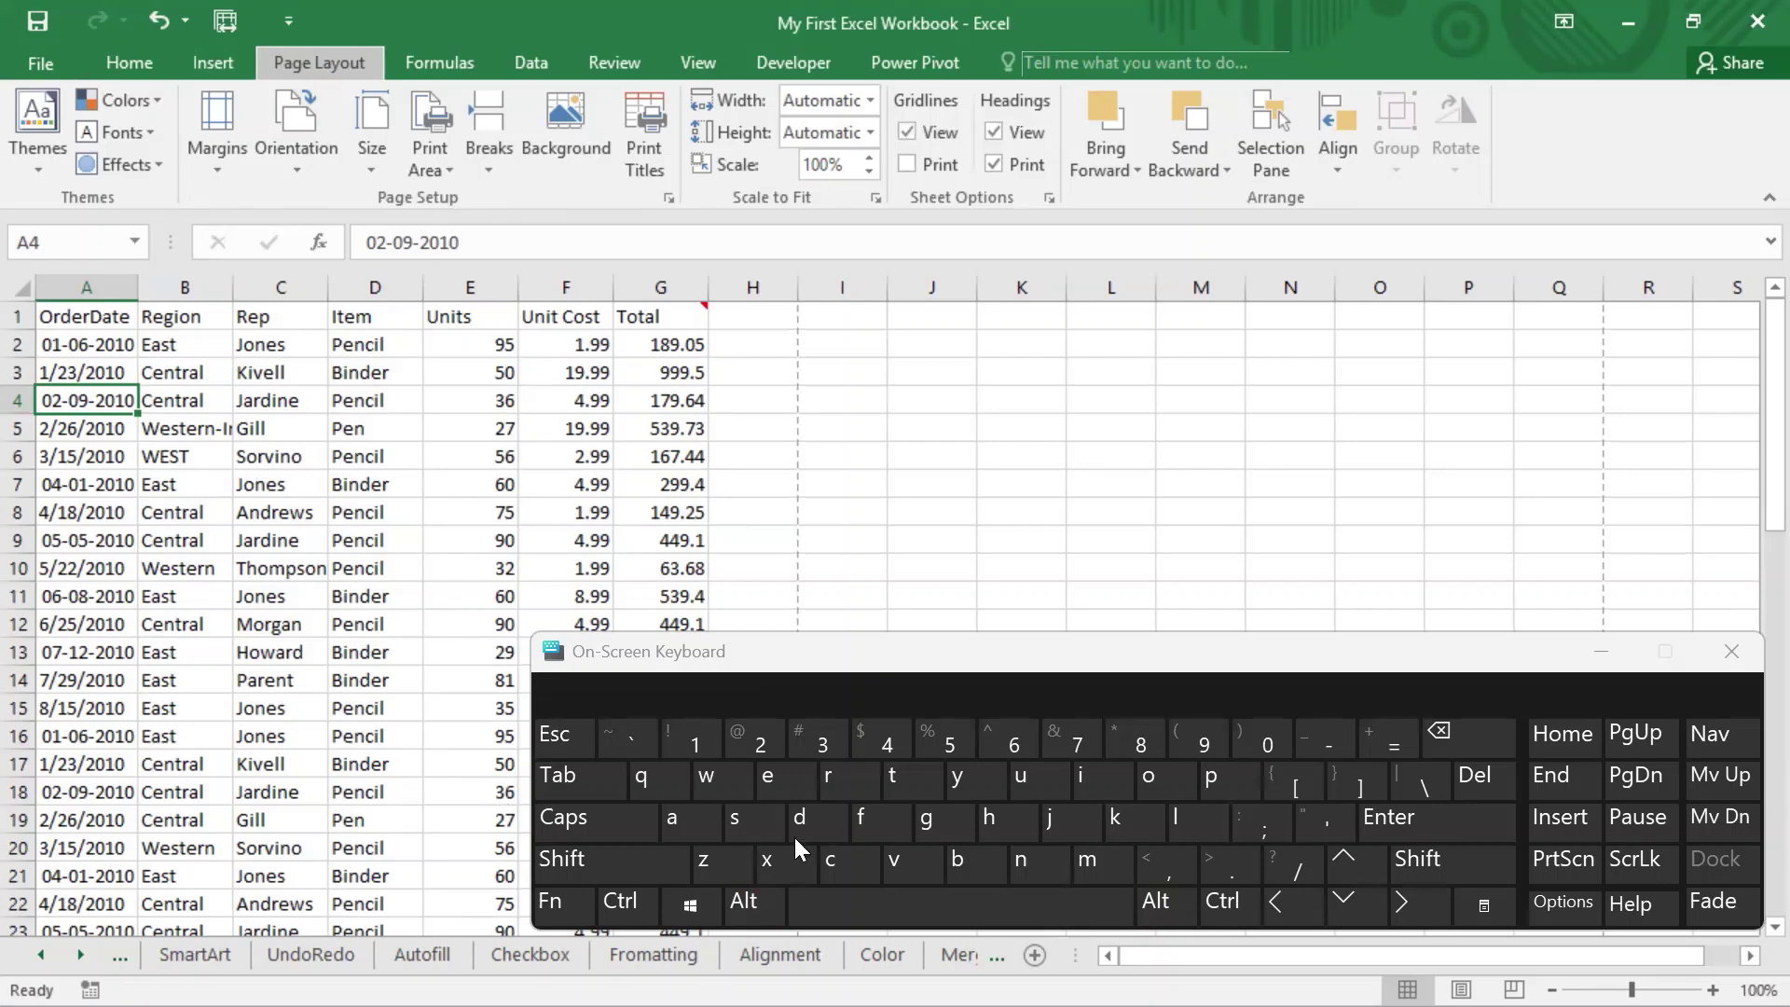
{"action": "left_click", "coordinate": [559, 741]}
{"action": "left_click", "coordinate": [550, 745]}
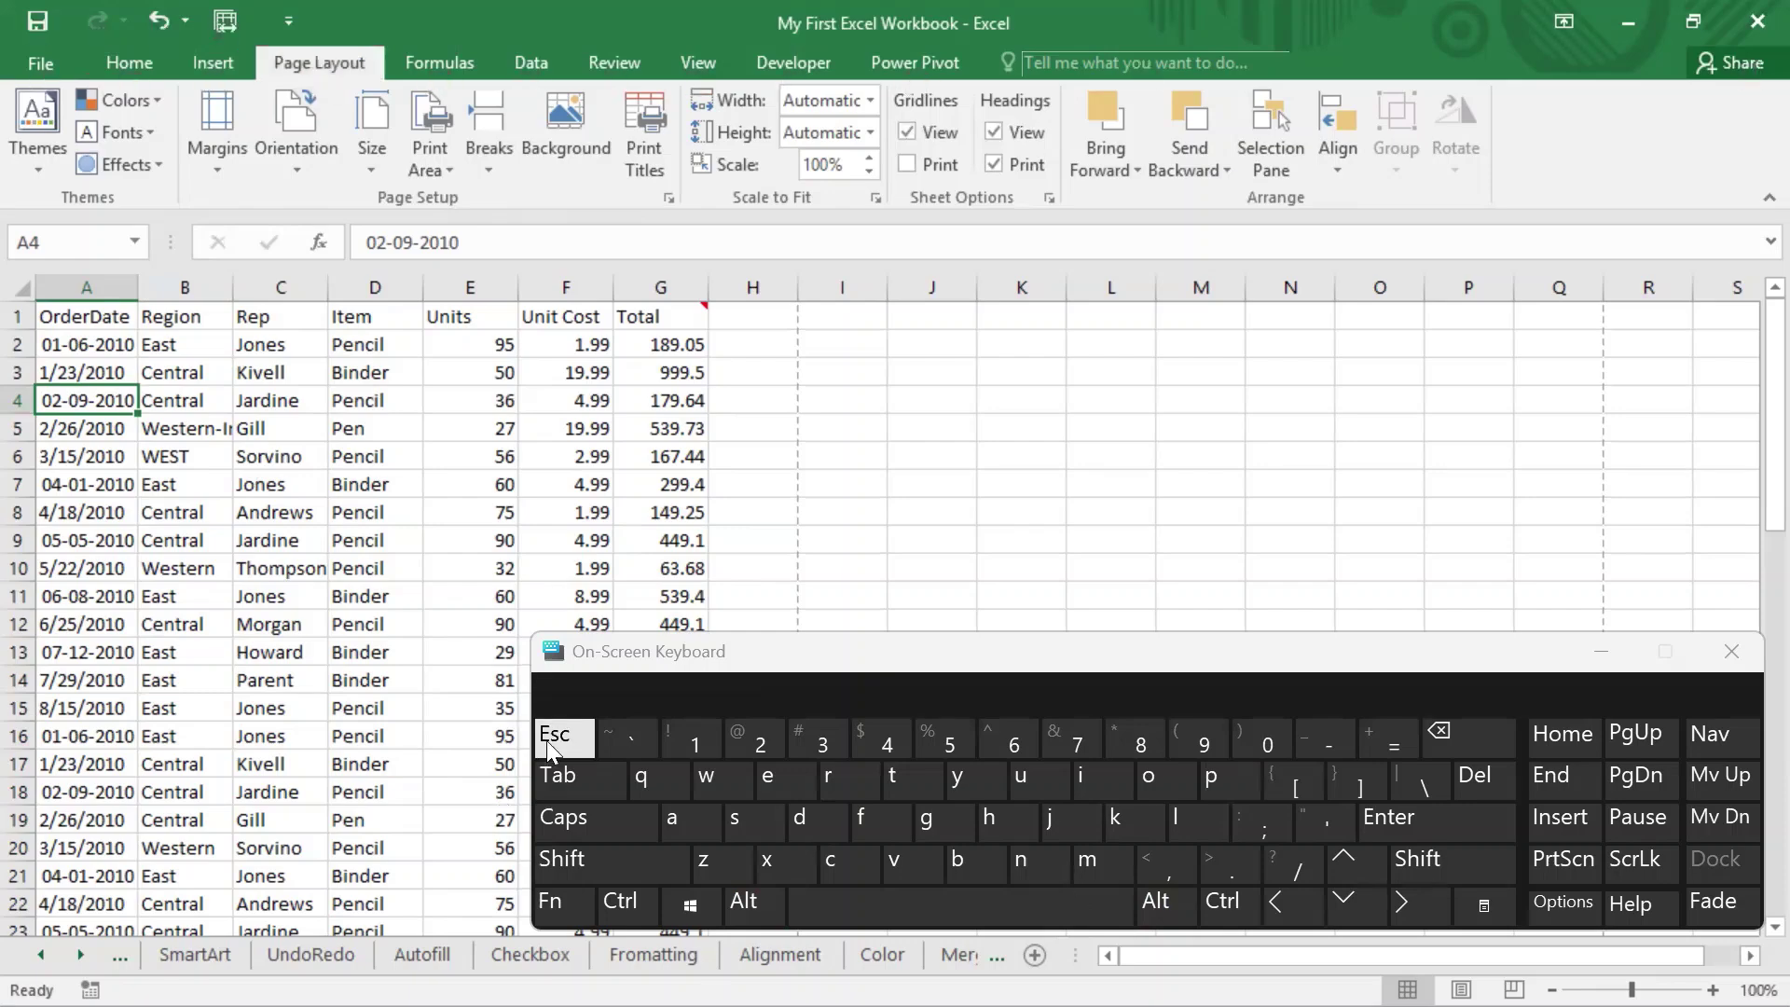
Step: Display the page break commands through the ribbon key tips using the On-Screen Keyboard, and dismiss them
{"action": "left_click", "coordinate": [782, 953]}
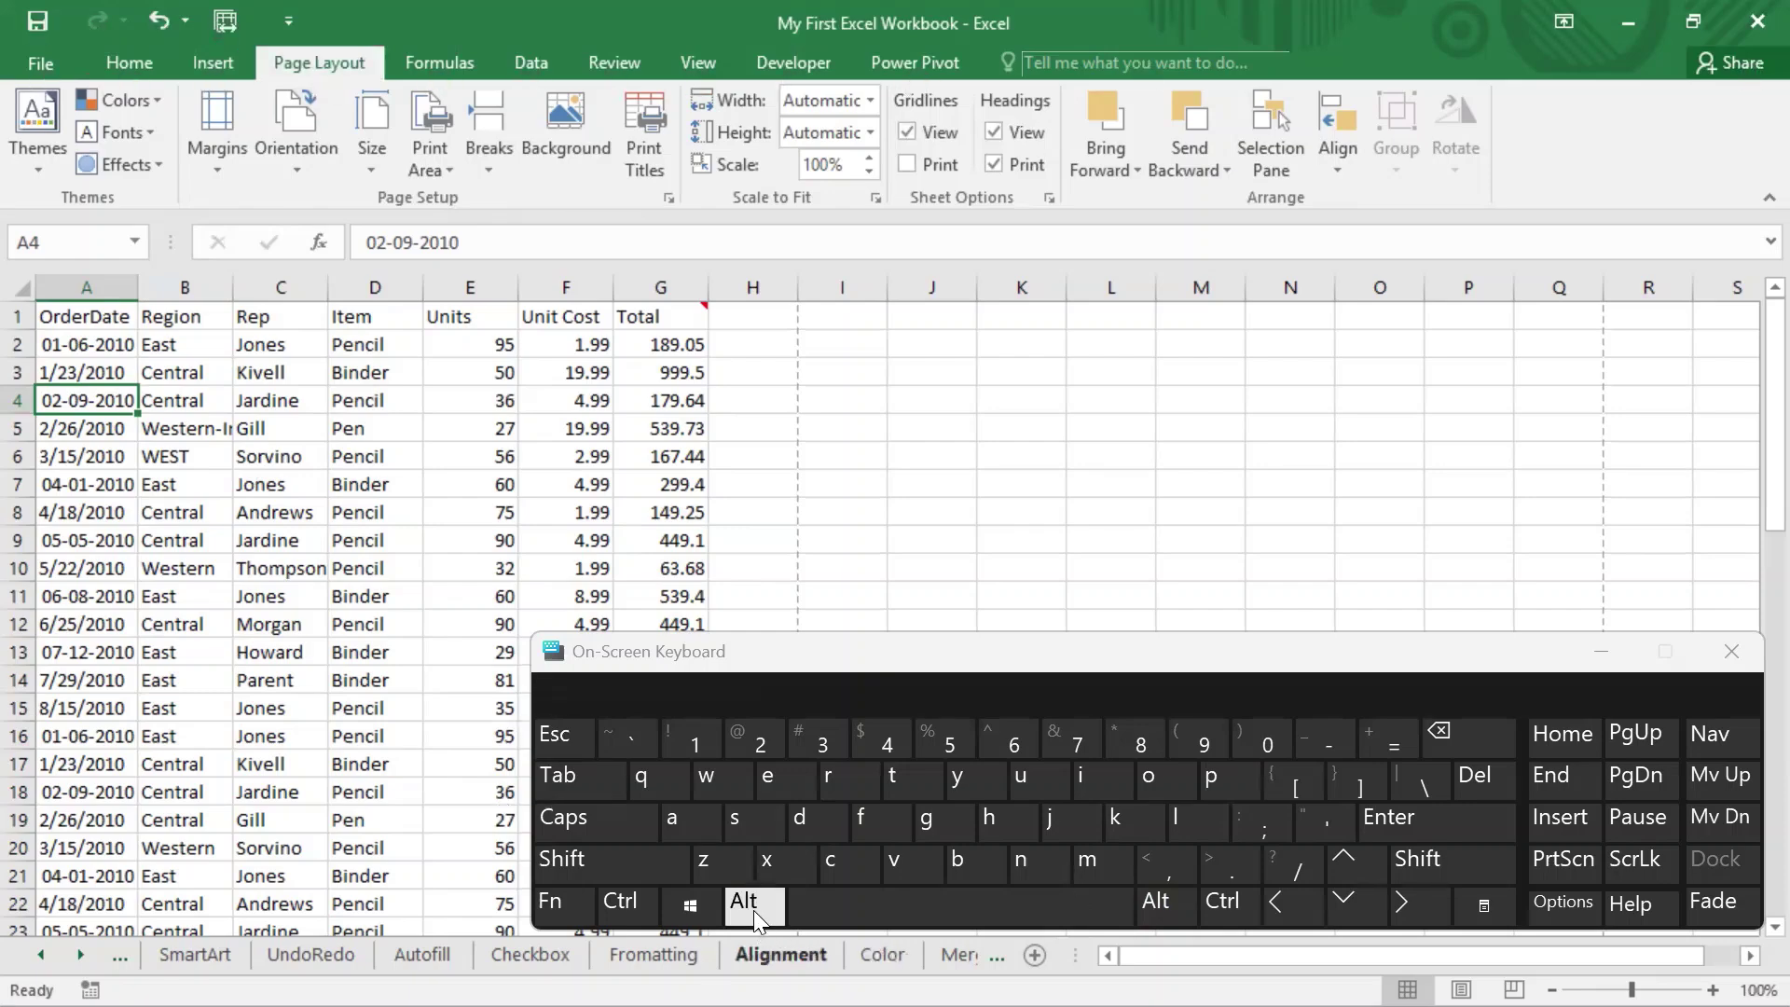
{"action": "left_click", "coordinate": [1221, 781]}
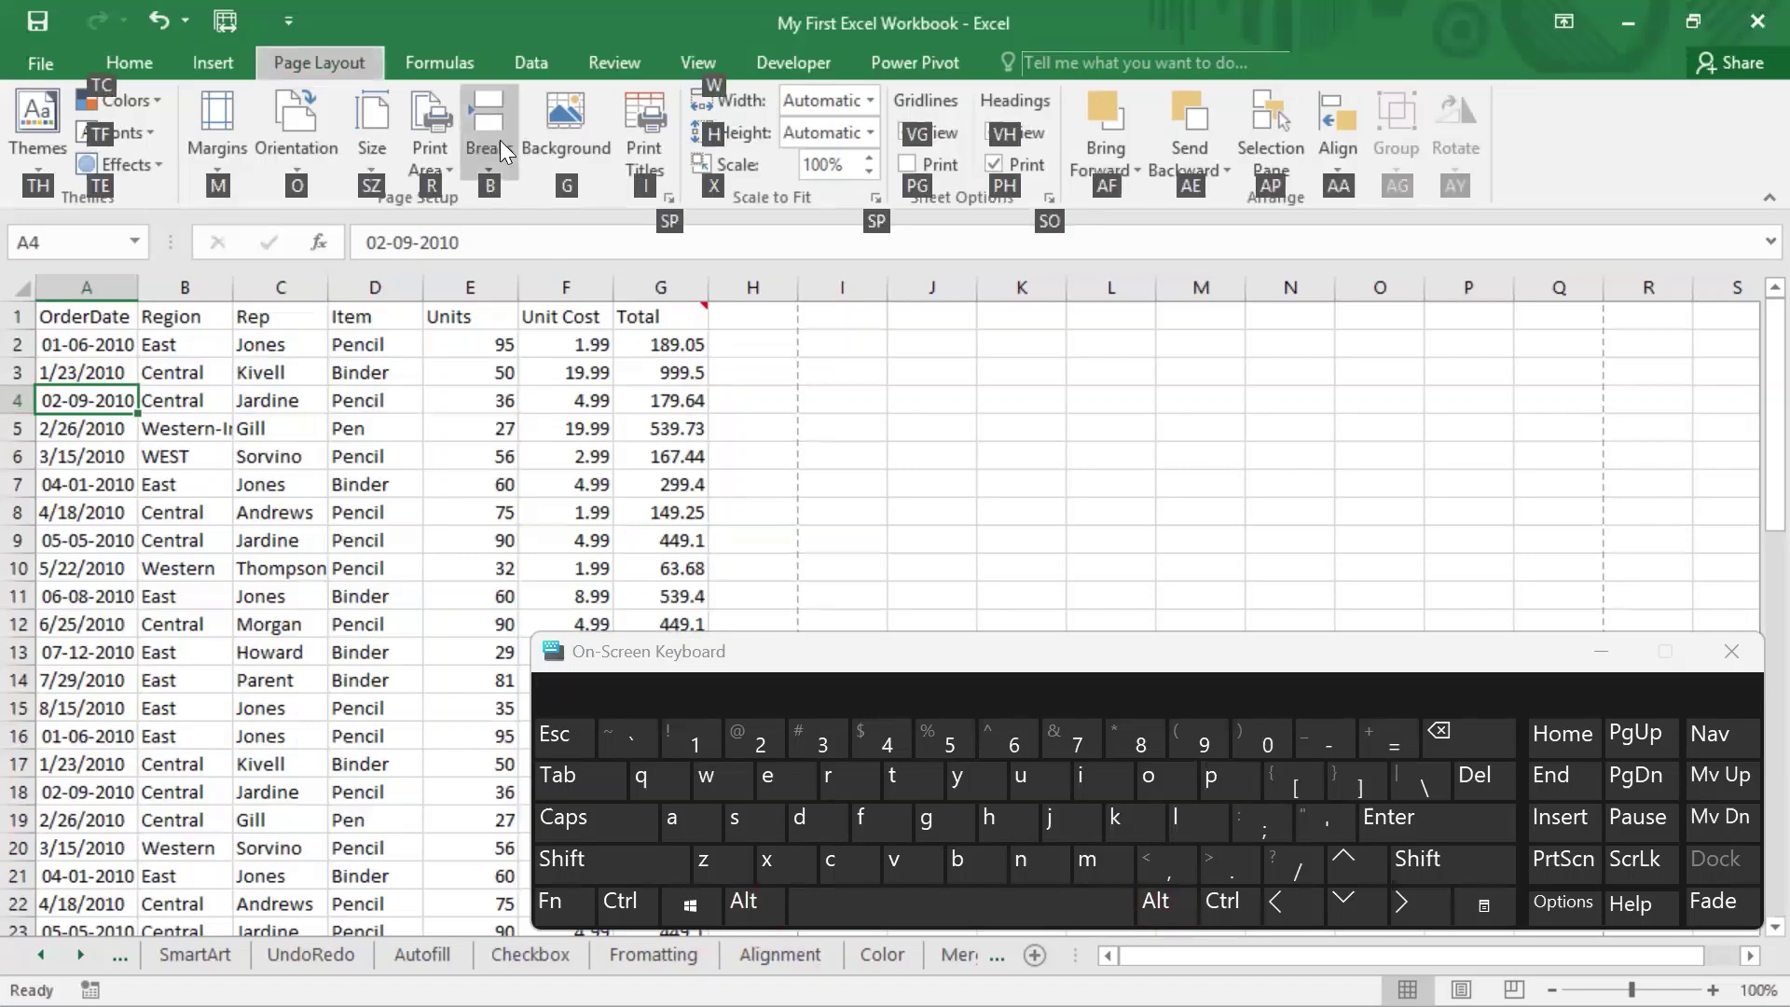
{"action": "left_click", "coordinate": [960, 873]}
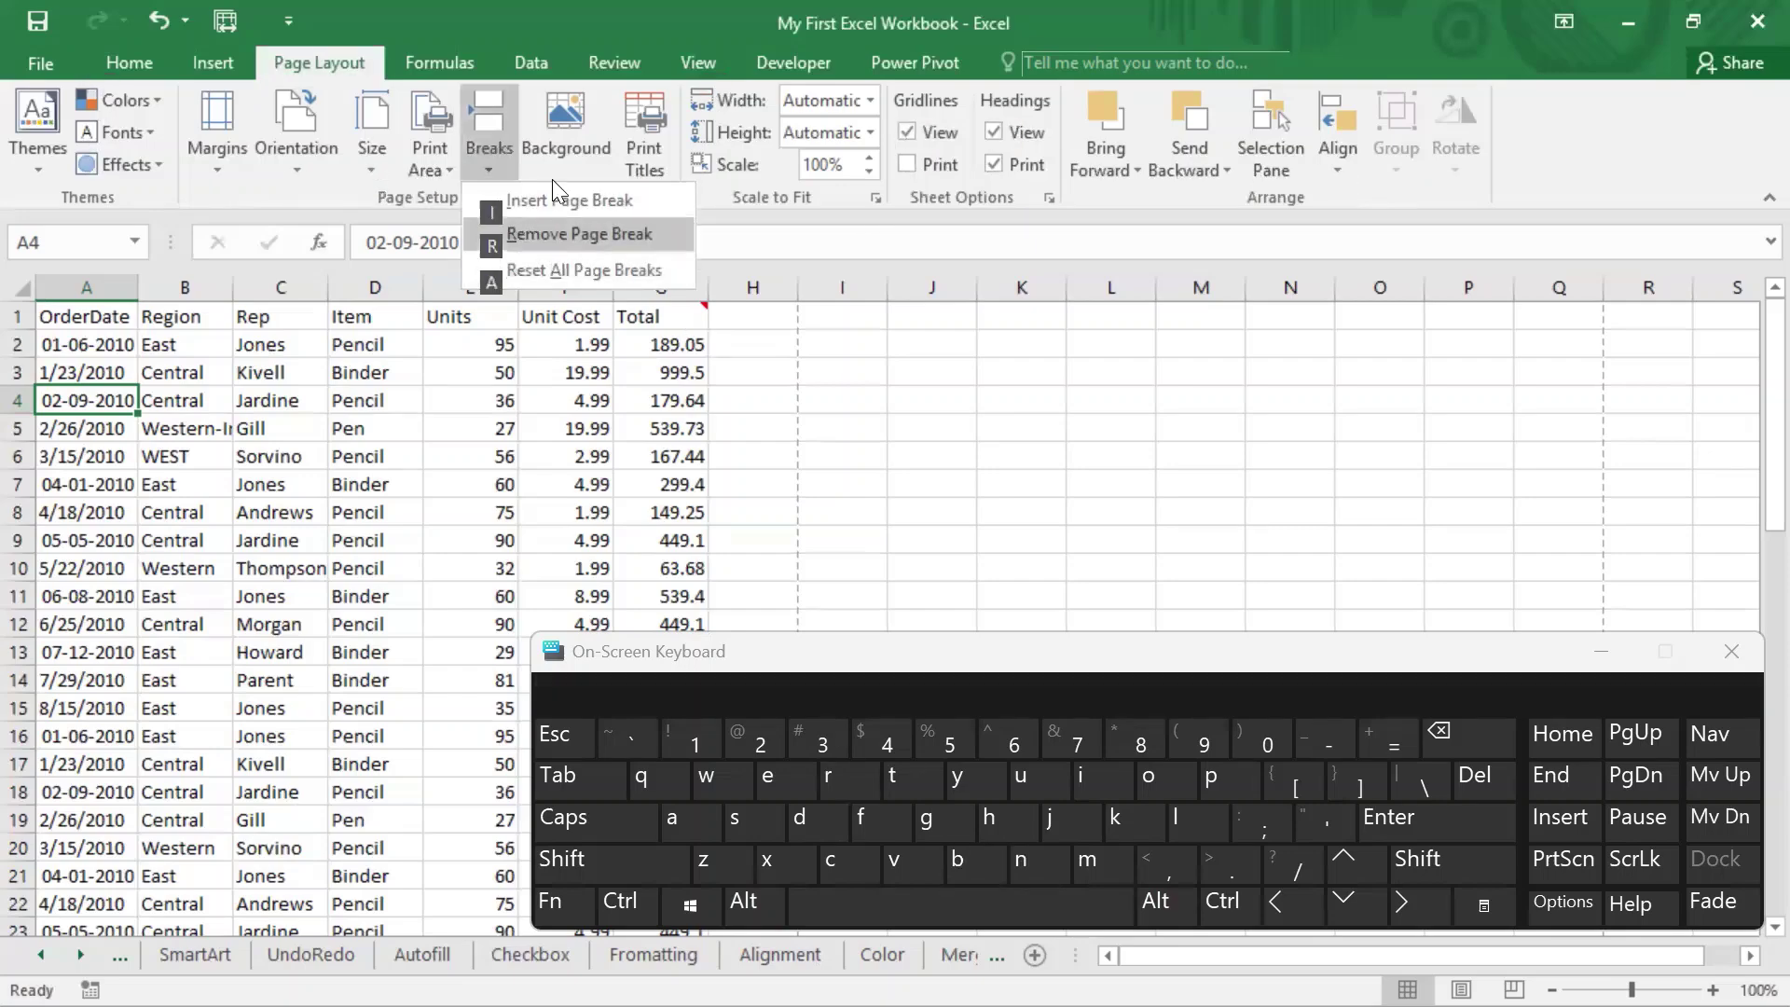
{"action": "left_click", "coordinate": [1176, 824]}
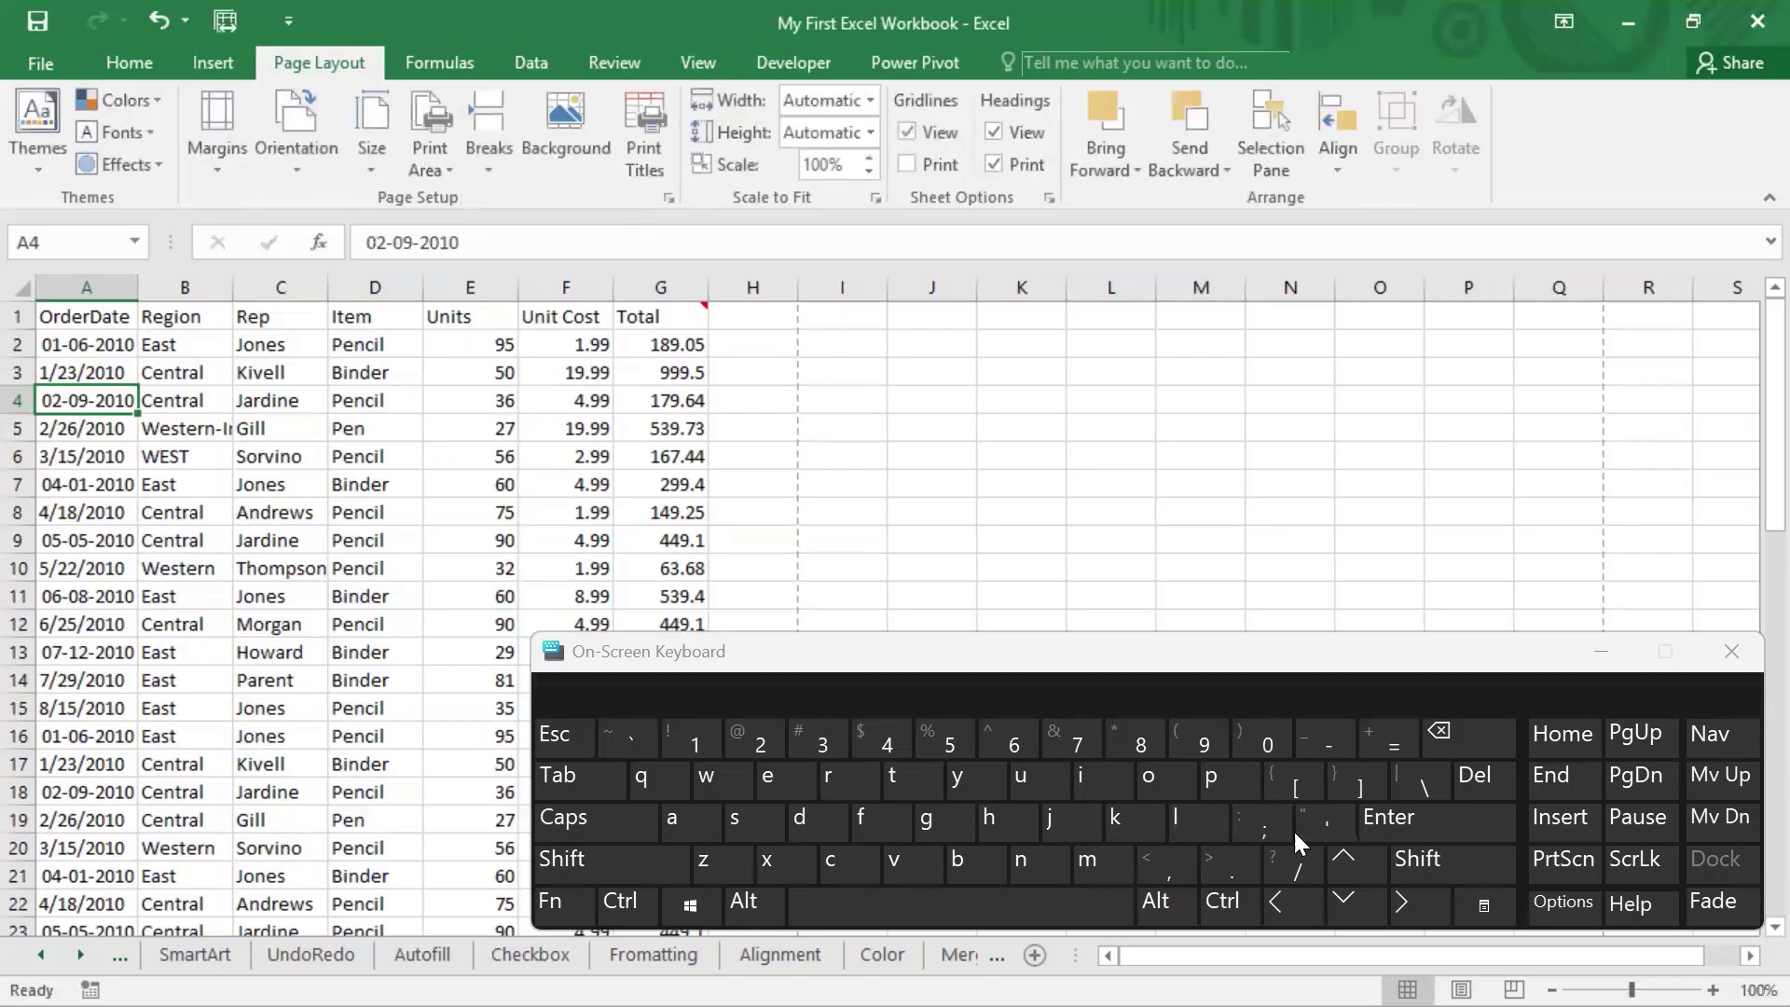
Step: Close the On-Screen Keyboard and view the page break commands directly from the ribbon
{"action": "left_click", "coordinate": [1731, 651]}
{"action": "left_click", "coordinate": [483, 164]}
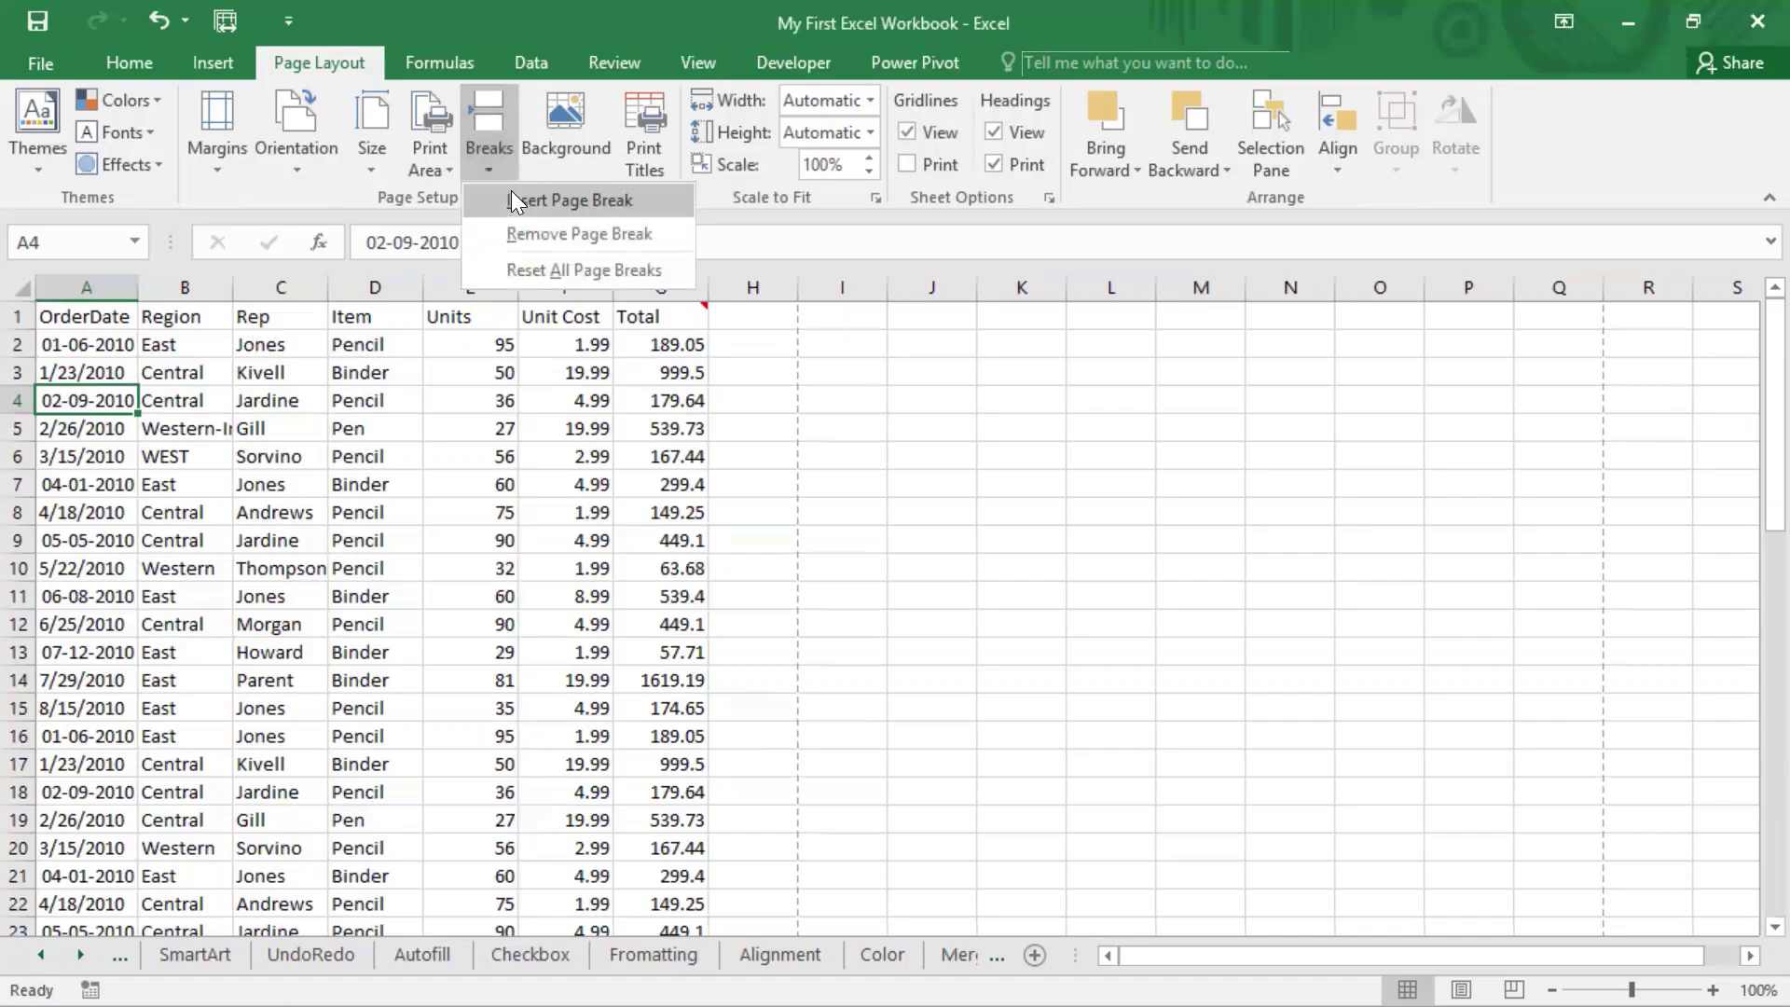
{"action": "left_click", "coordinate": [259, 437]}
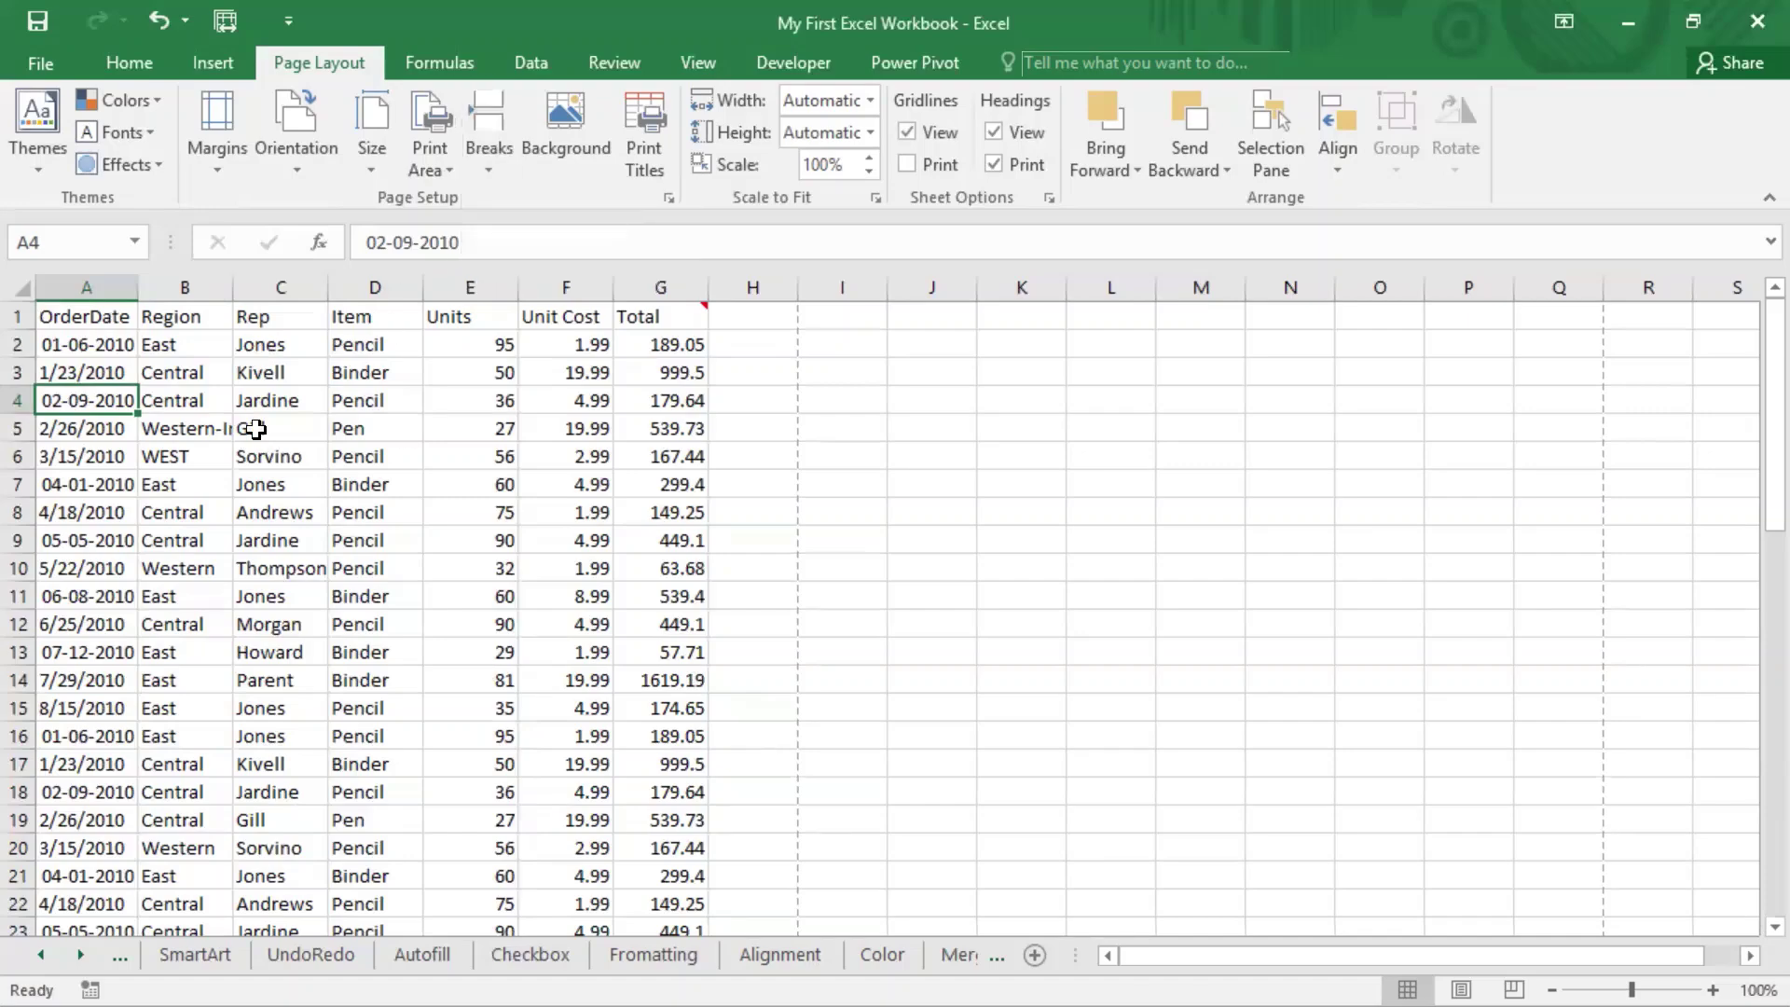
Step: Insert a manual page break above row 21, with cell A21 as the active cell
{"action": "left_click", "coordinate": [89, 620]}
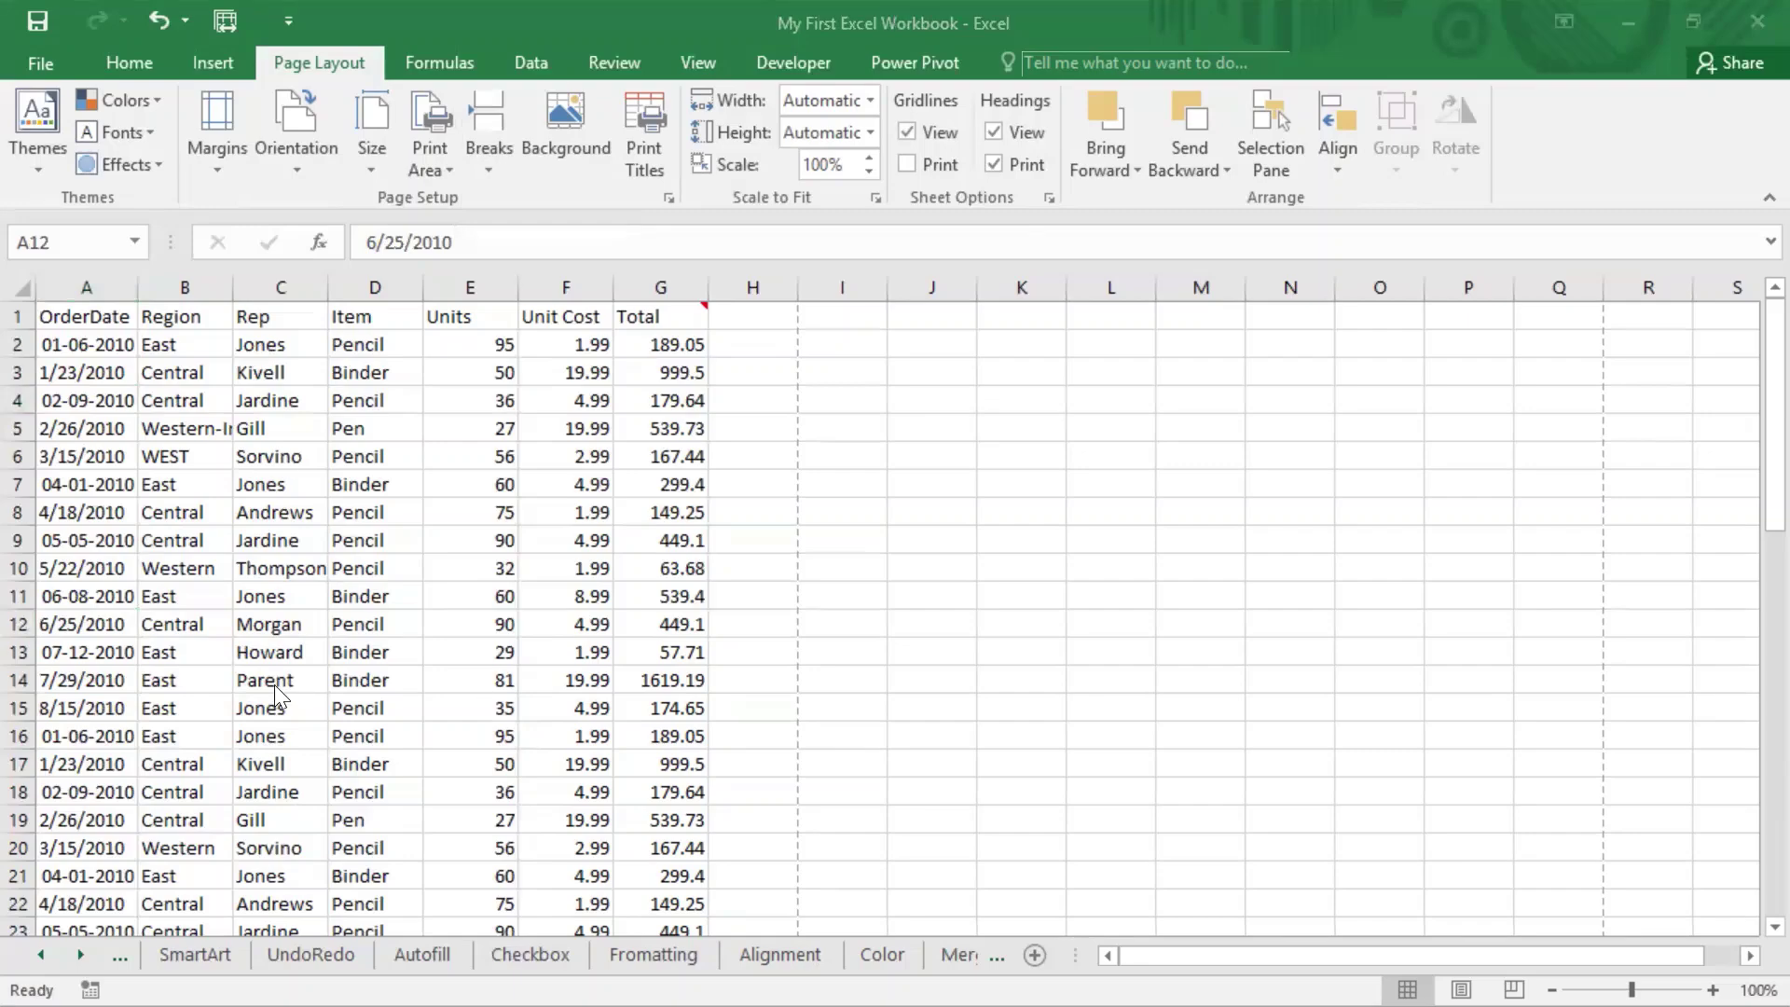
{"action": "left_click", "coordinate": [20, 849]}
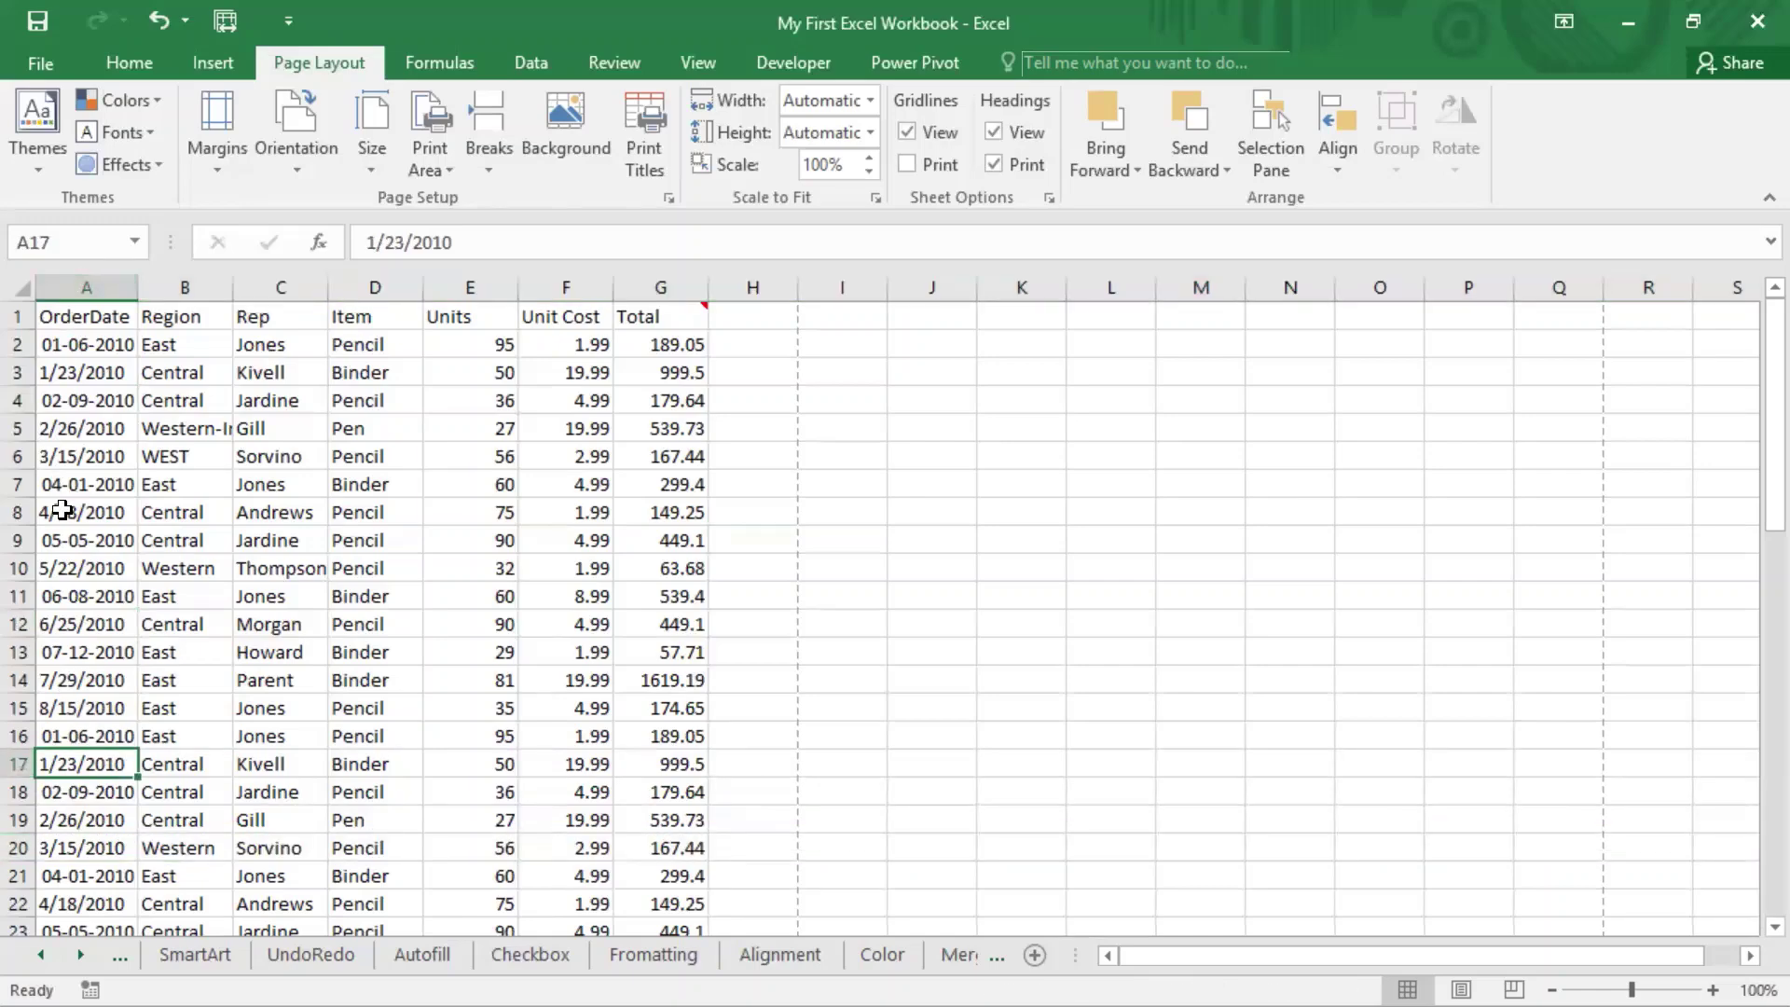
{"action": "left_click", "coordinate": [50, 845]}
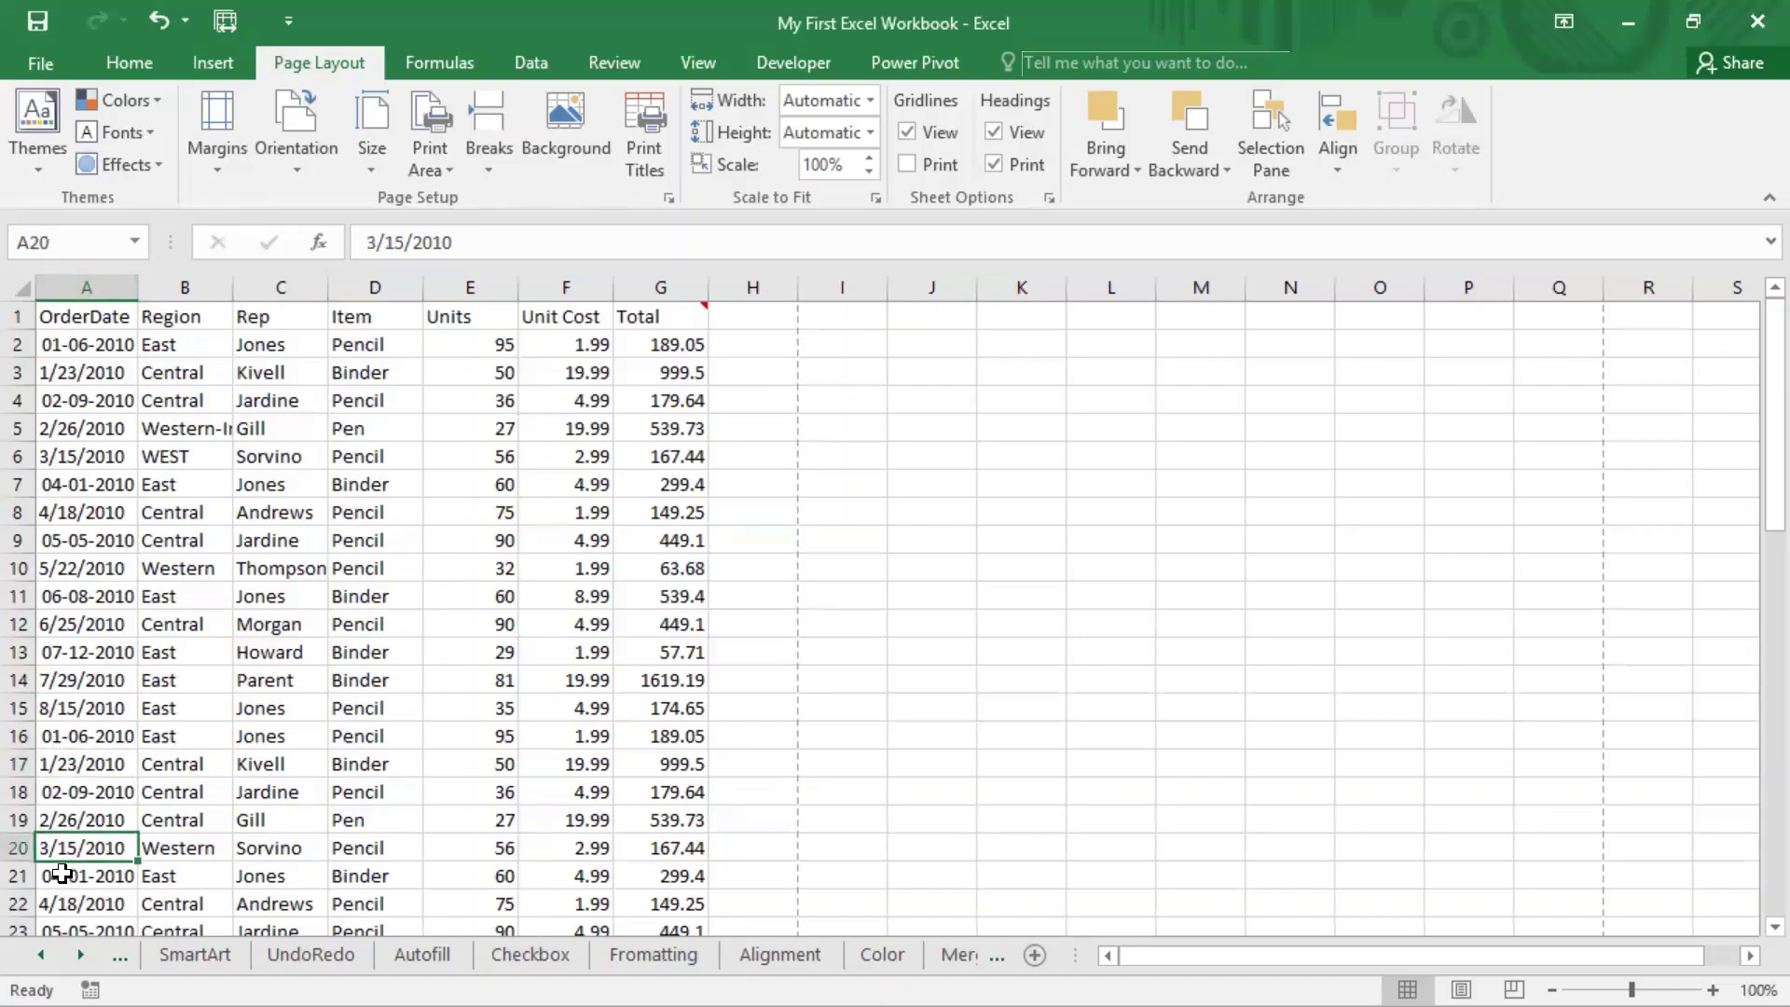
{"action": "left_click", "coordinate": [62, 873]}
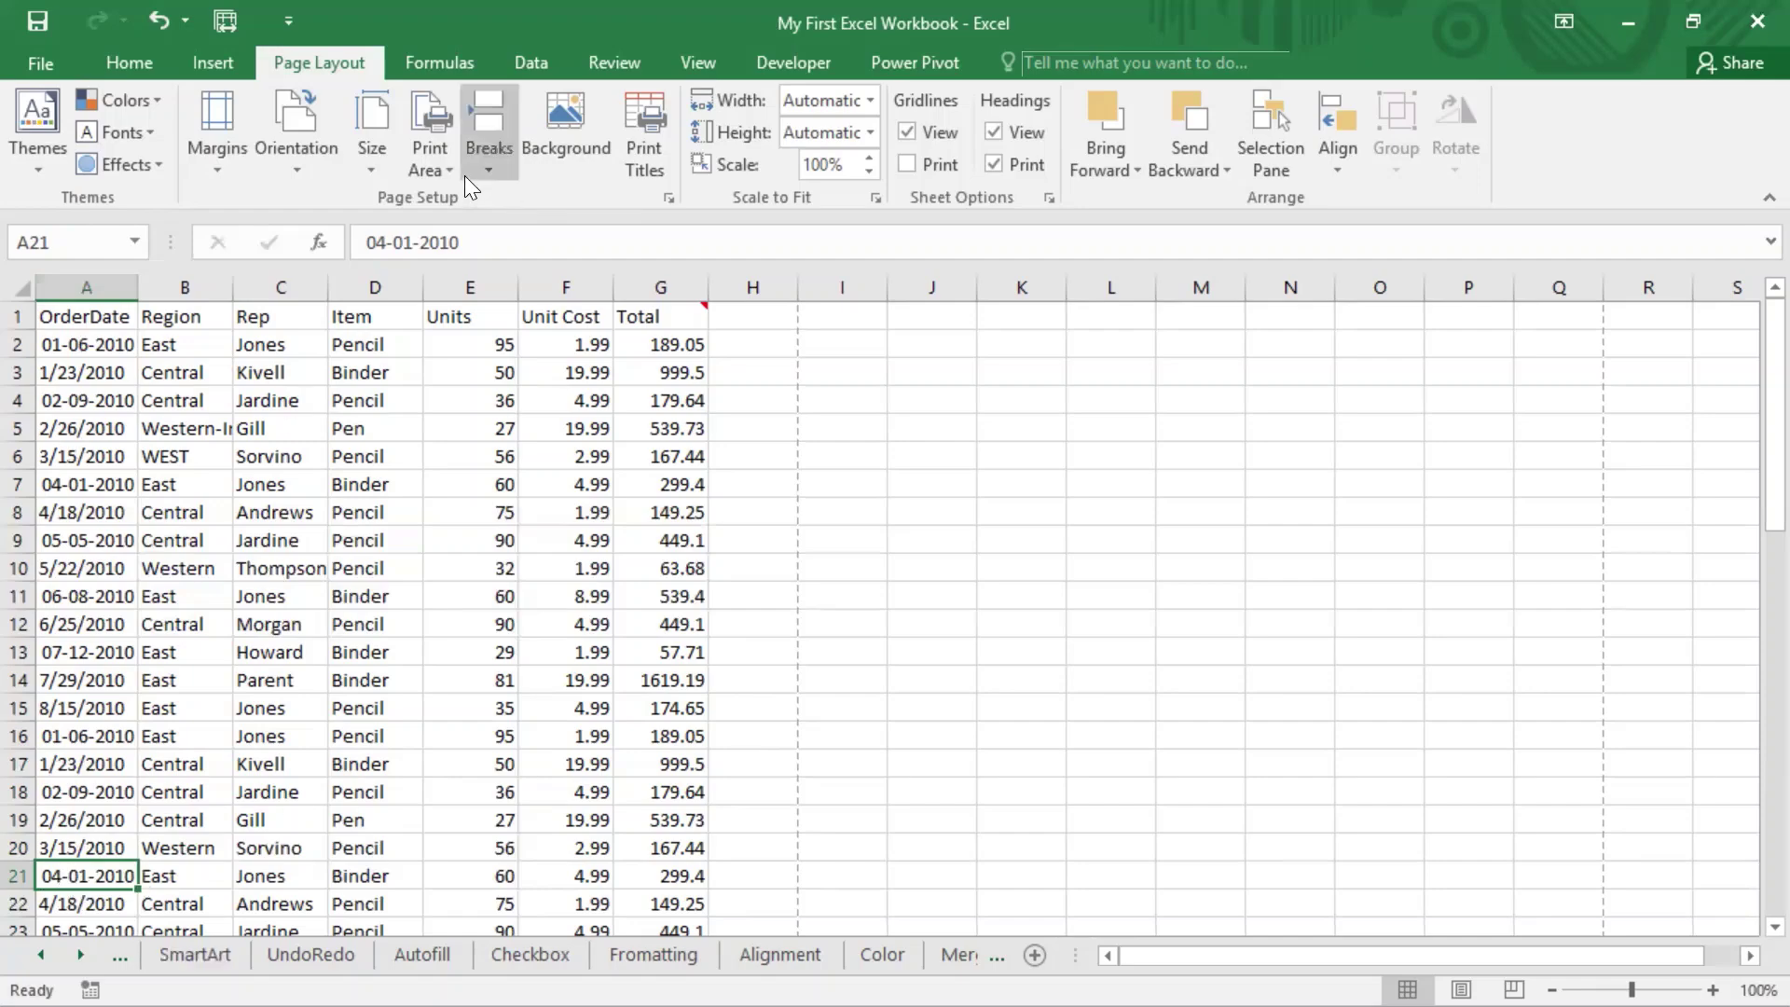
{"action": "left_click", "coordinate": [498, 166]}
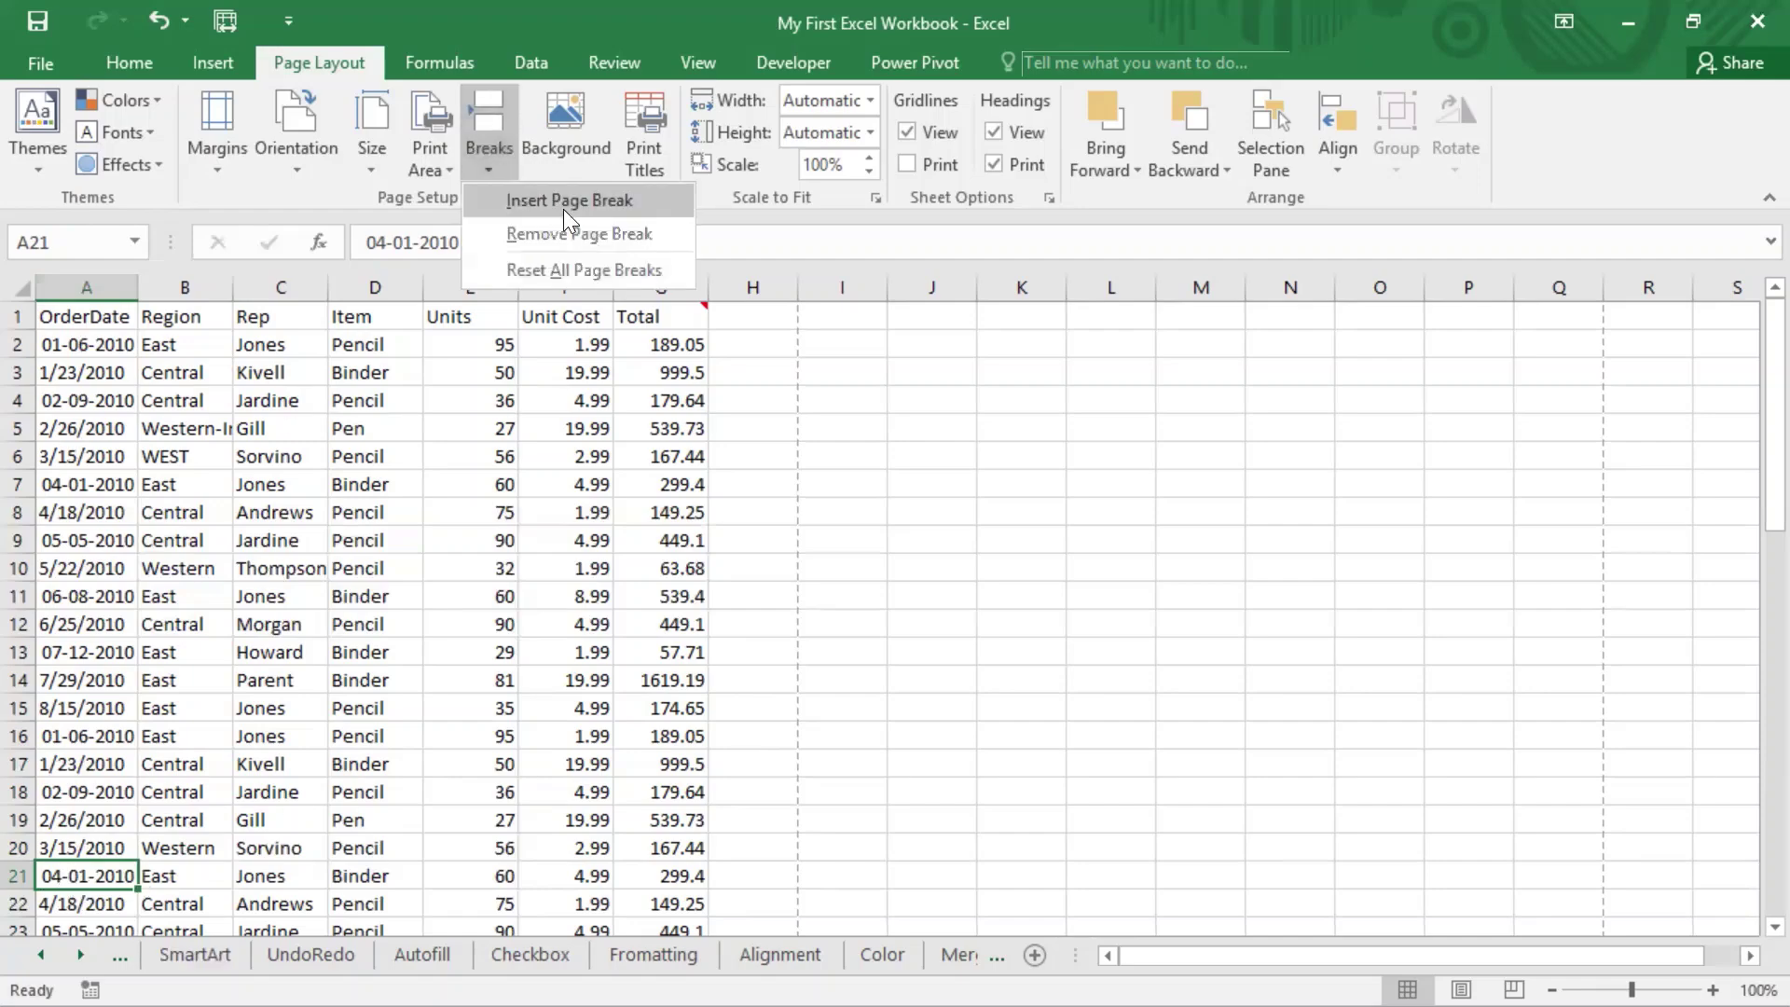
{"action": "left_click", "coordinate": [562, 209]}
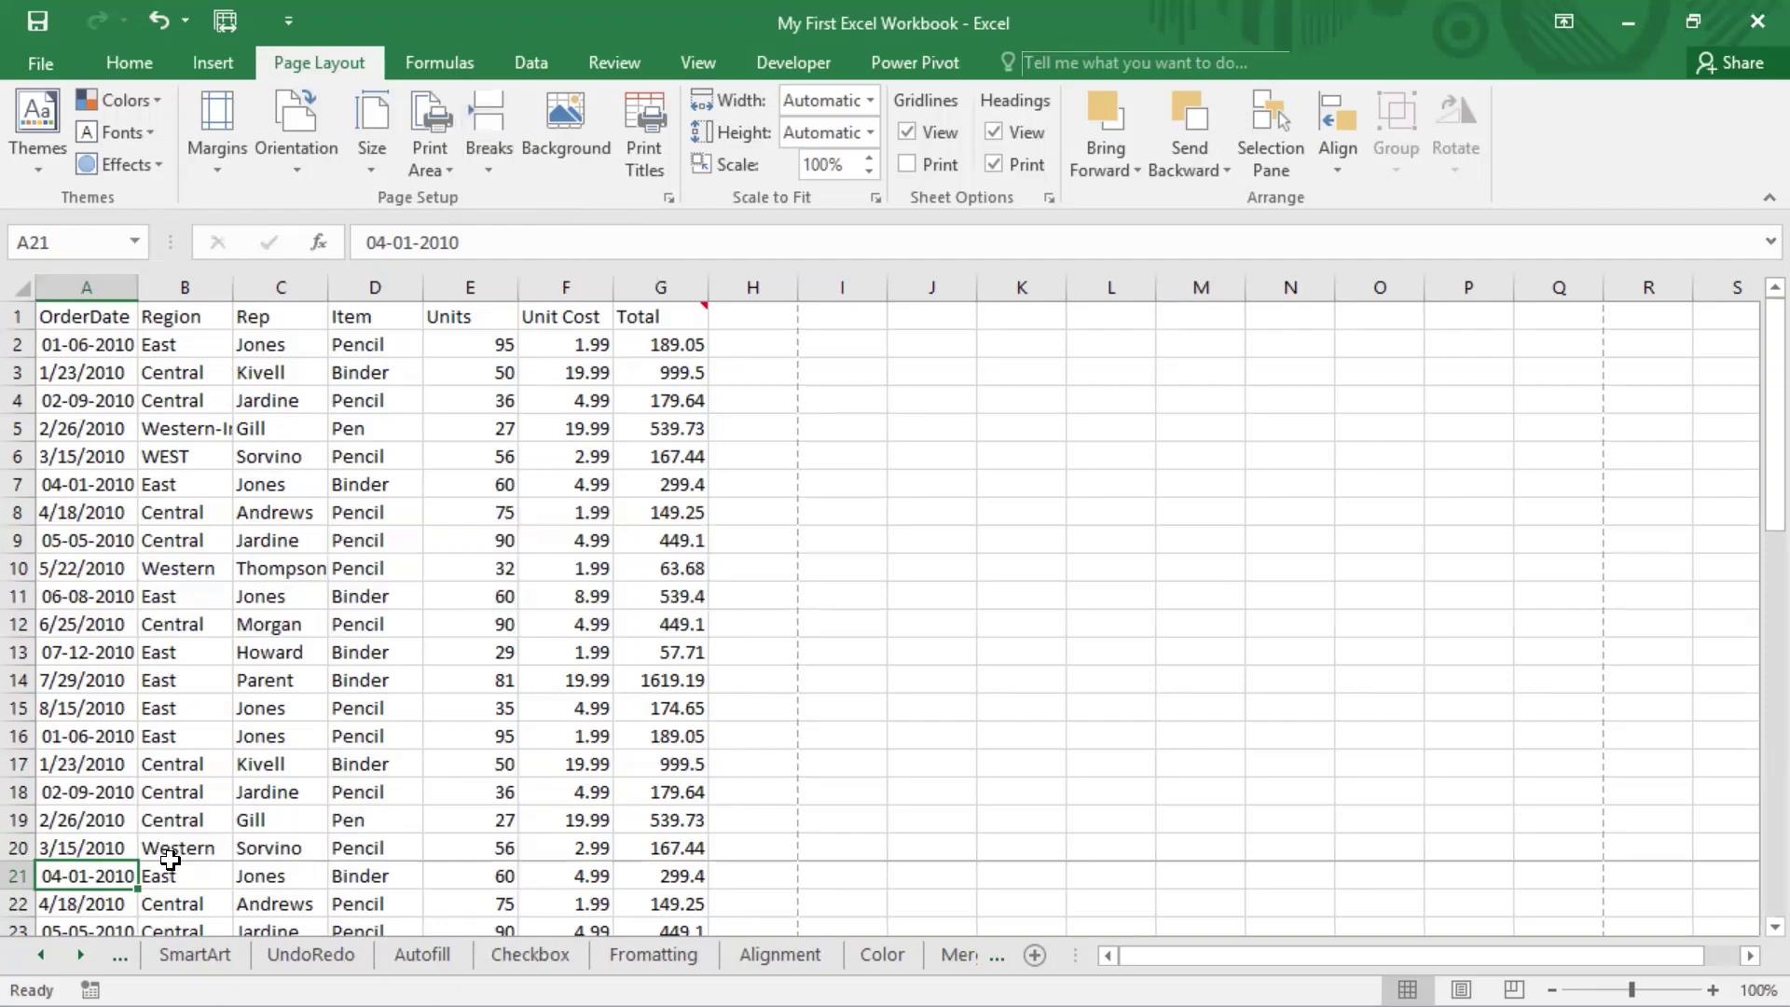
Step: Turn off the on-screen gridlines of the order worksheet
{"action": "left_click", "coordinate": [916, 128]}
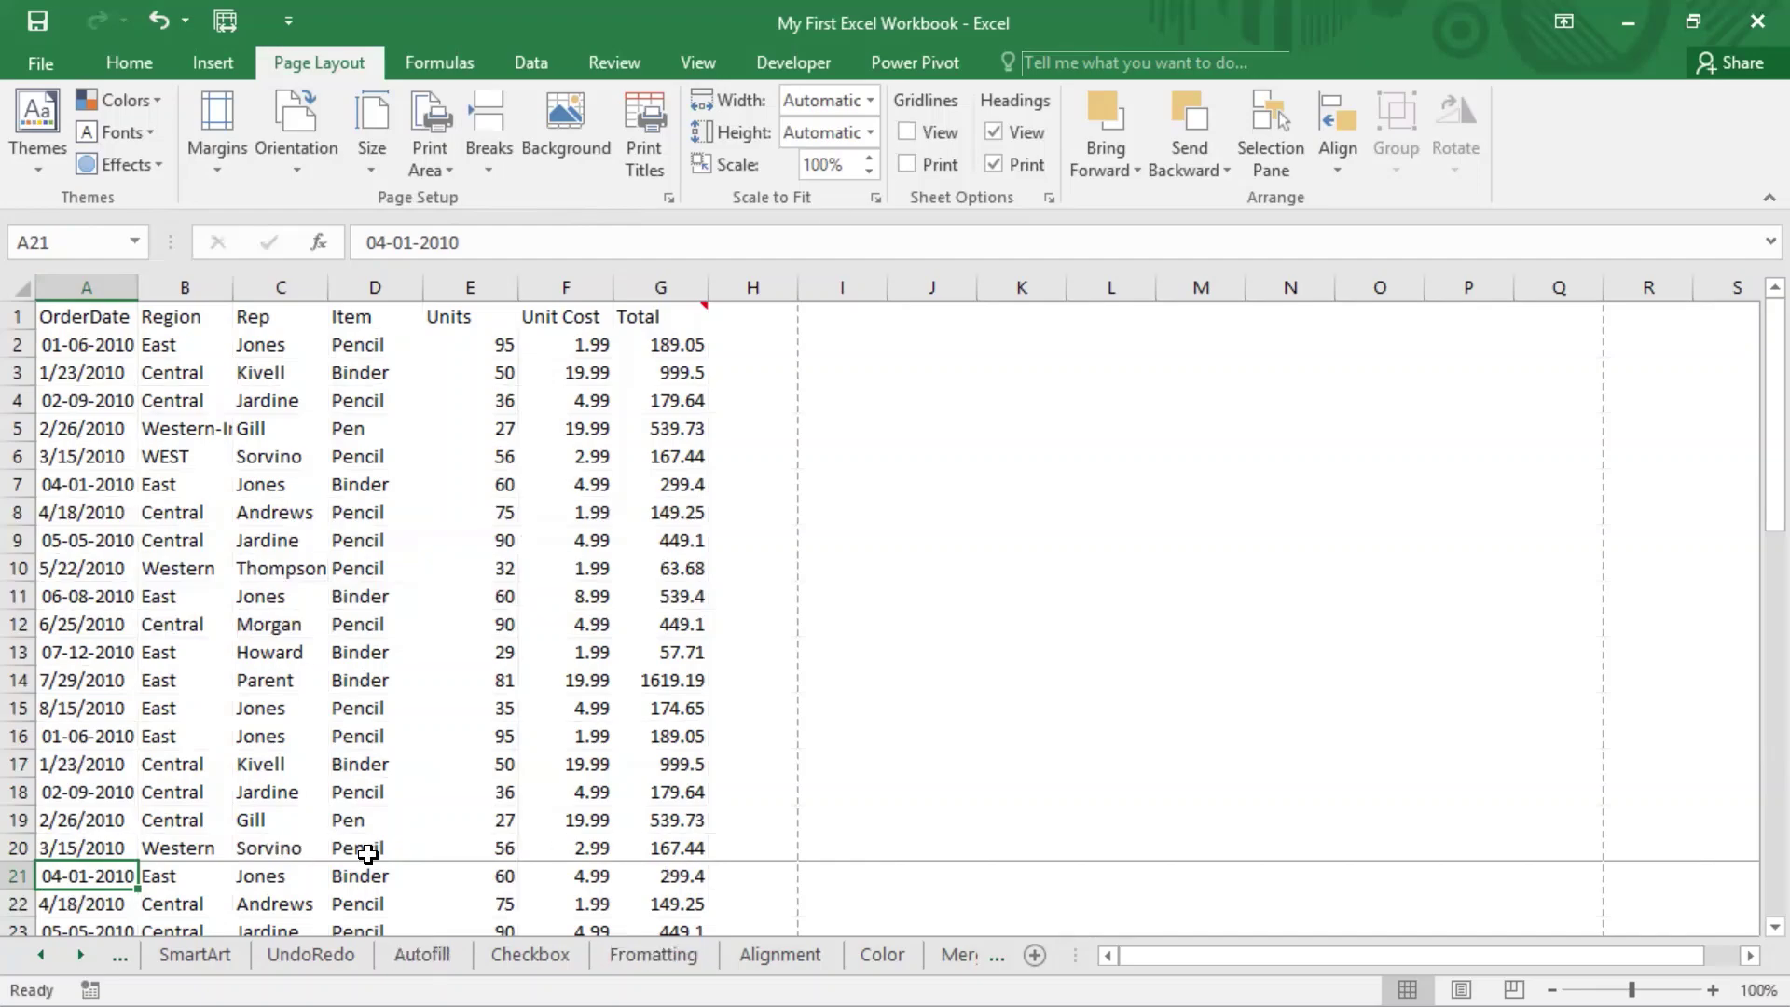
{"action": "key", "text": "ctrl+p"}
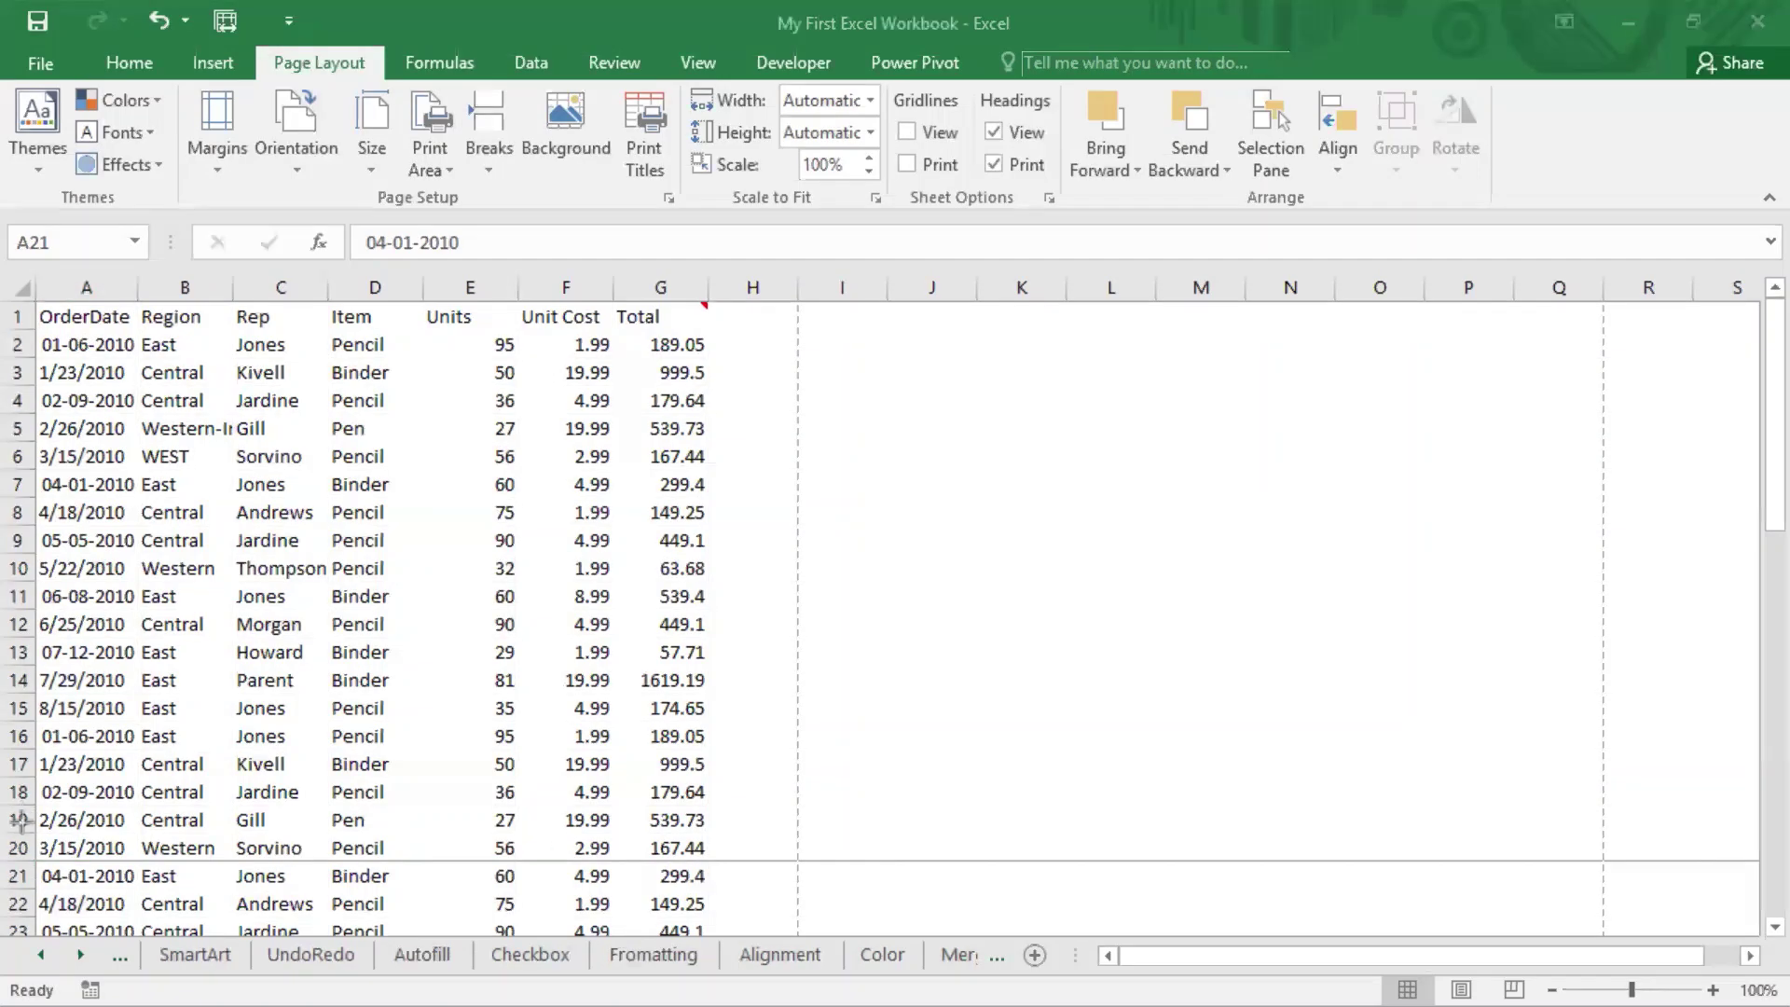
{"action": "left_click_drag", "start_coordinate": [6, 822], "coordinate": [1103, 903]}
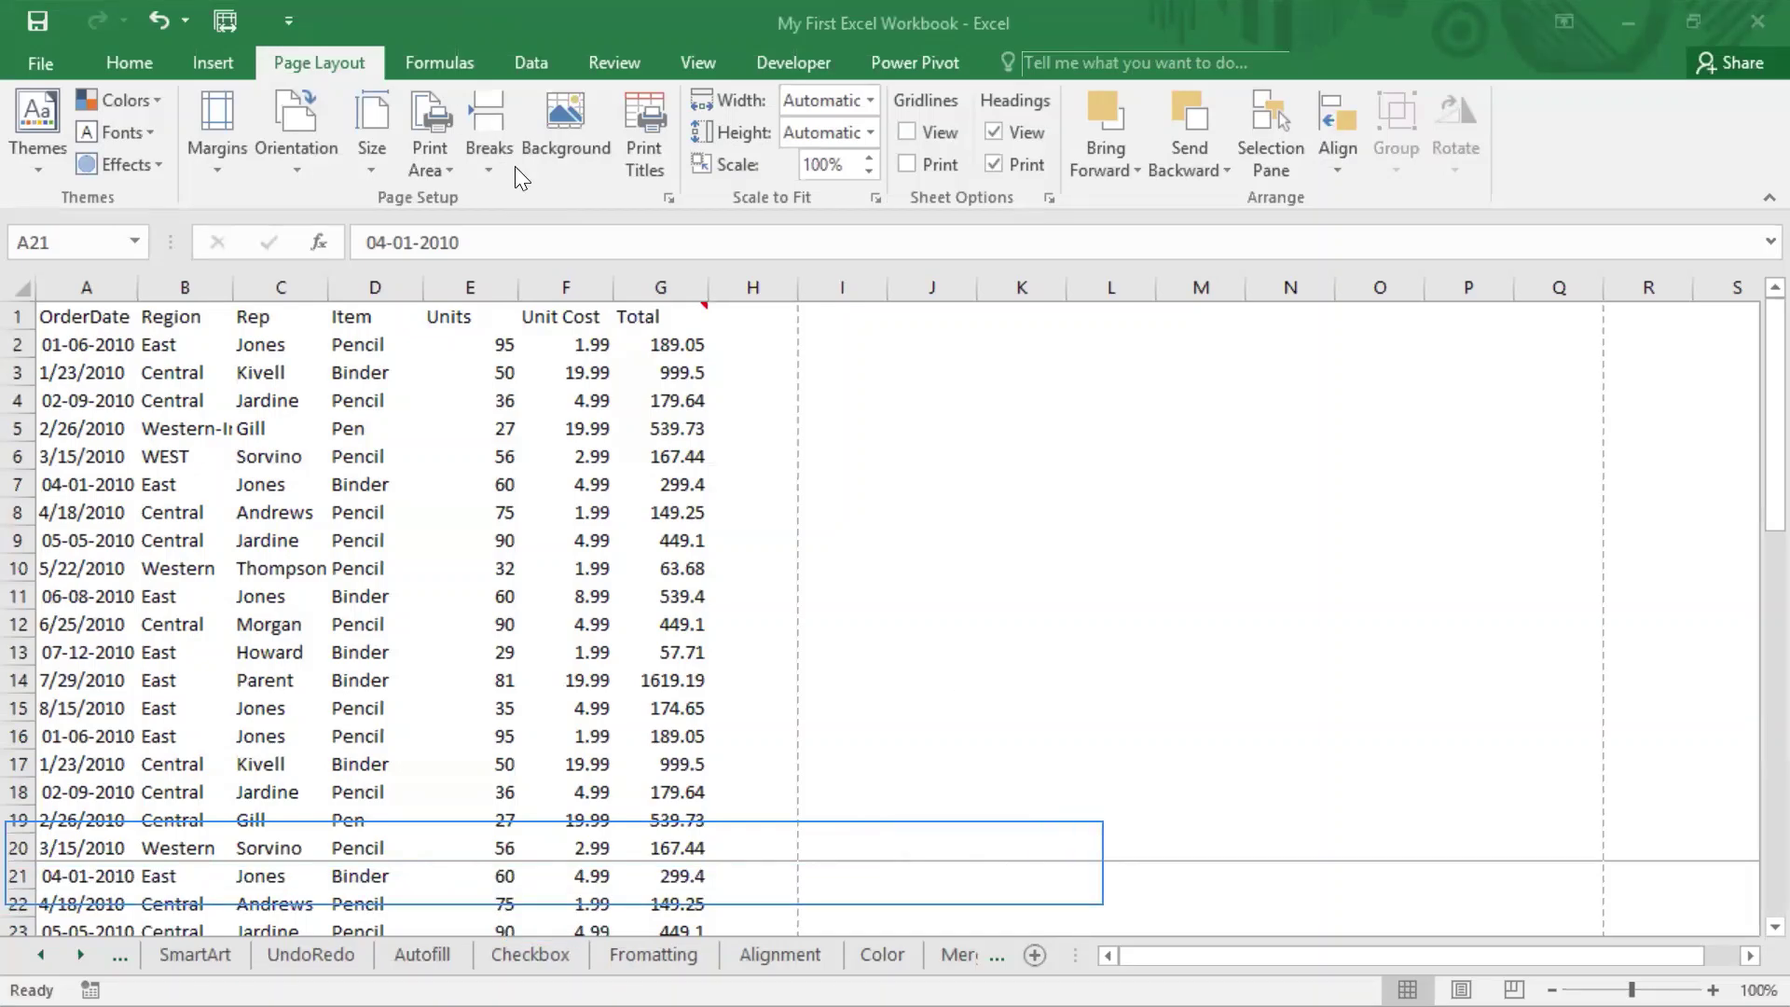
Step: Look over the commands for removing and inserting a page break while cell A21 is active
{"action": "left_click", "coordinate": [485, 170]}
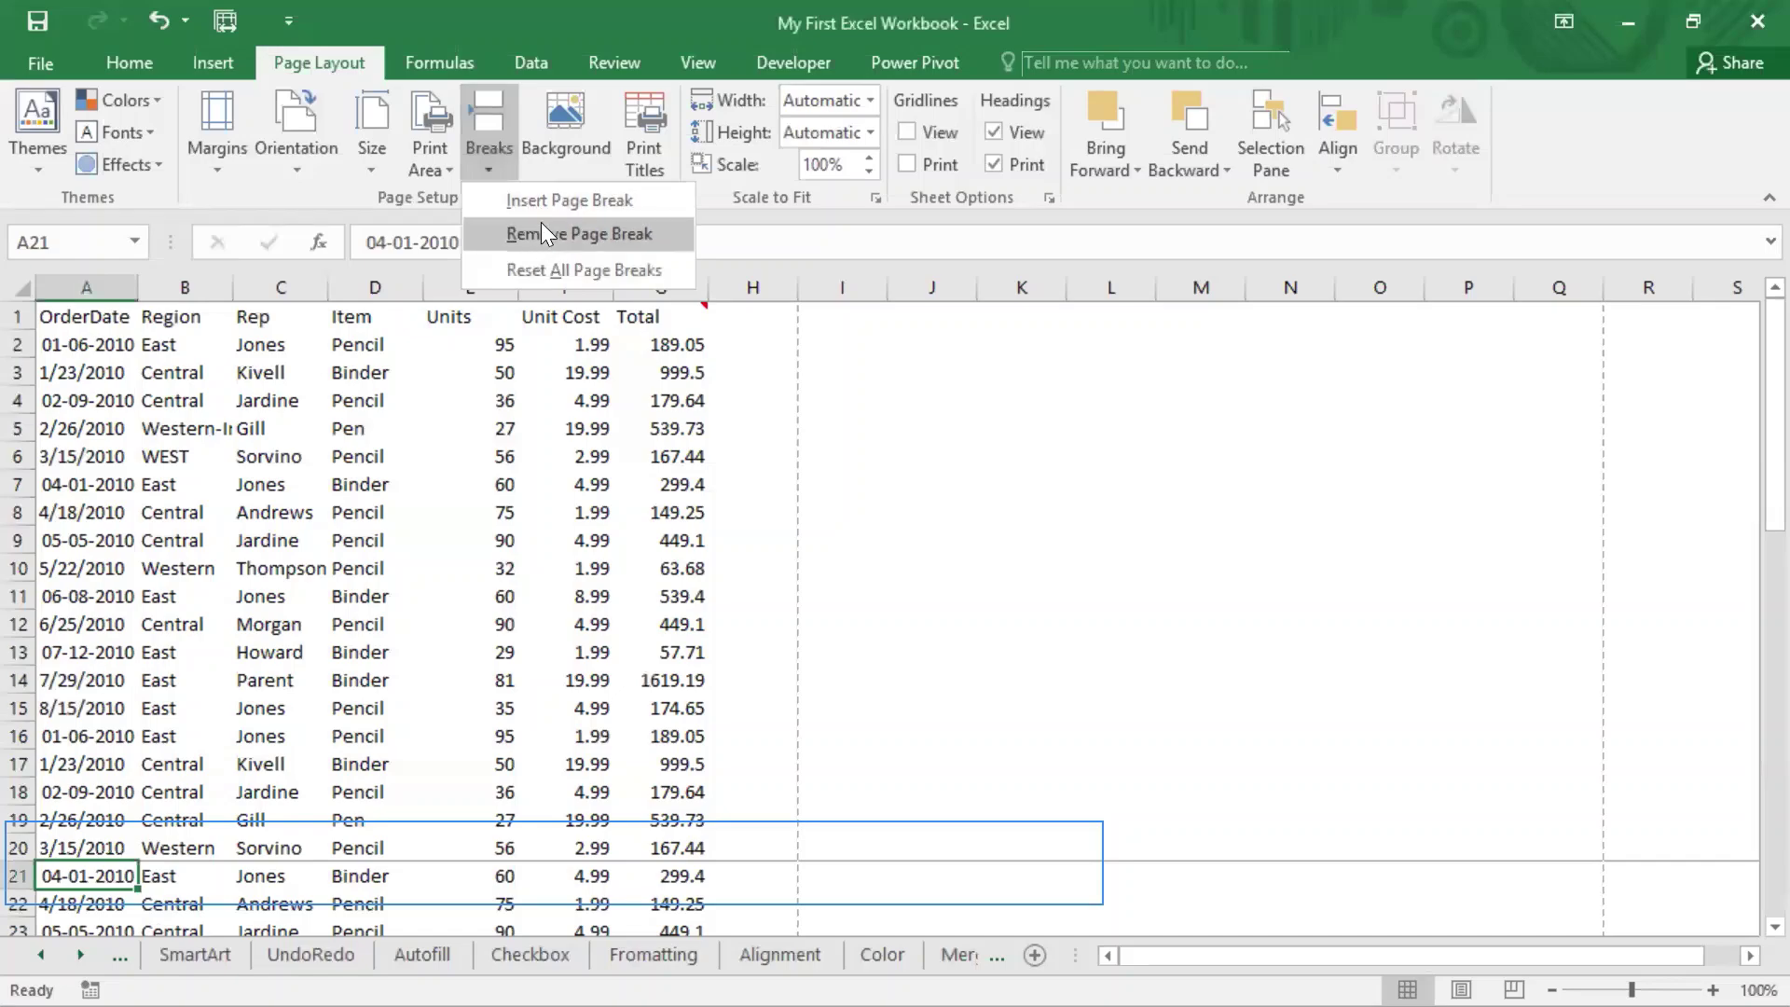
{"action": "left_click", "coordinate": [542, 233]}
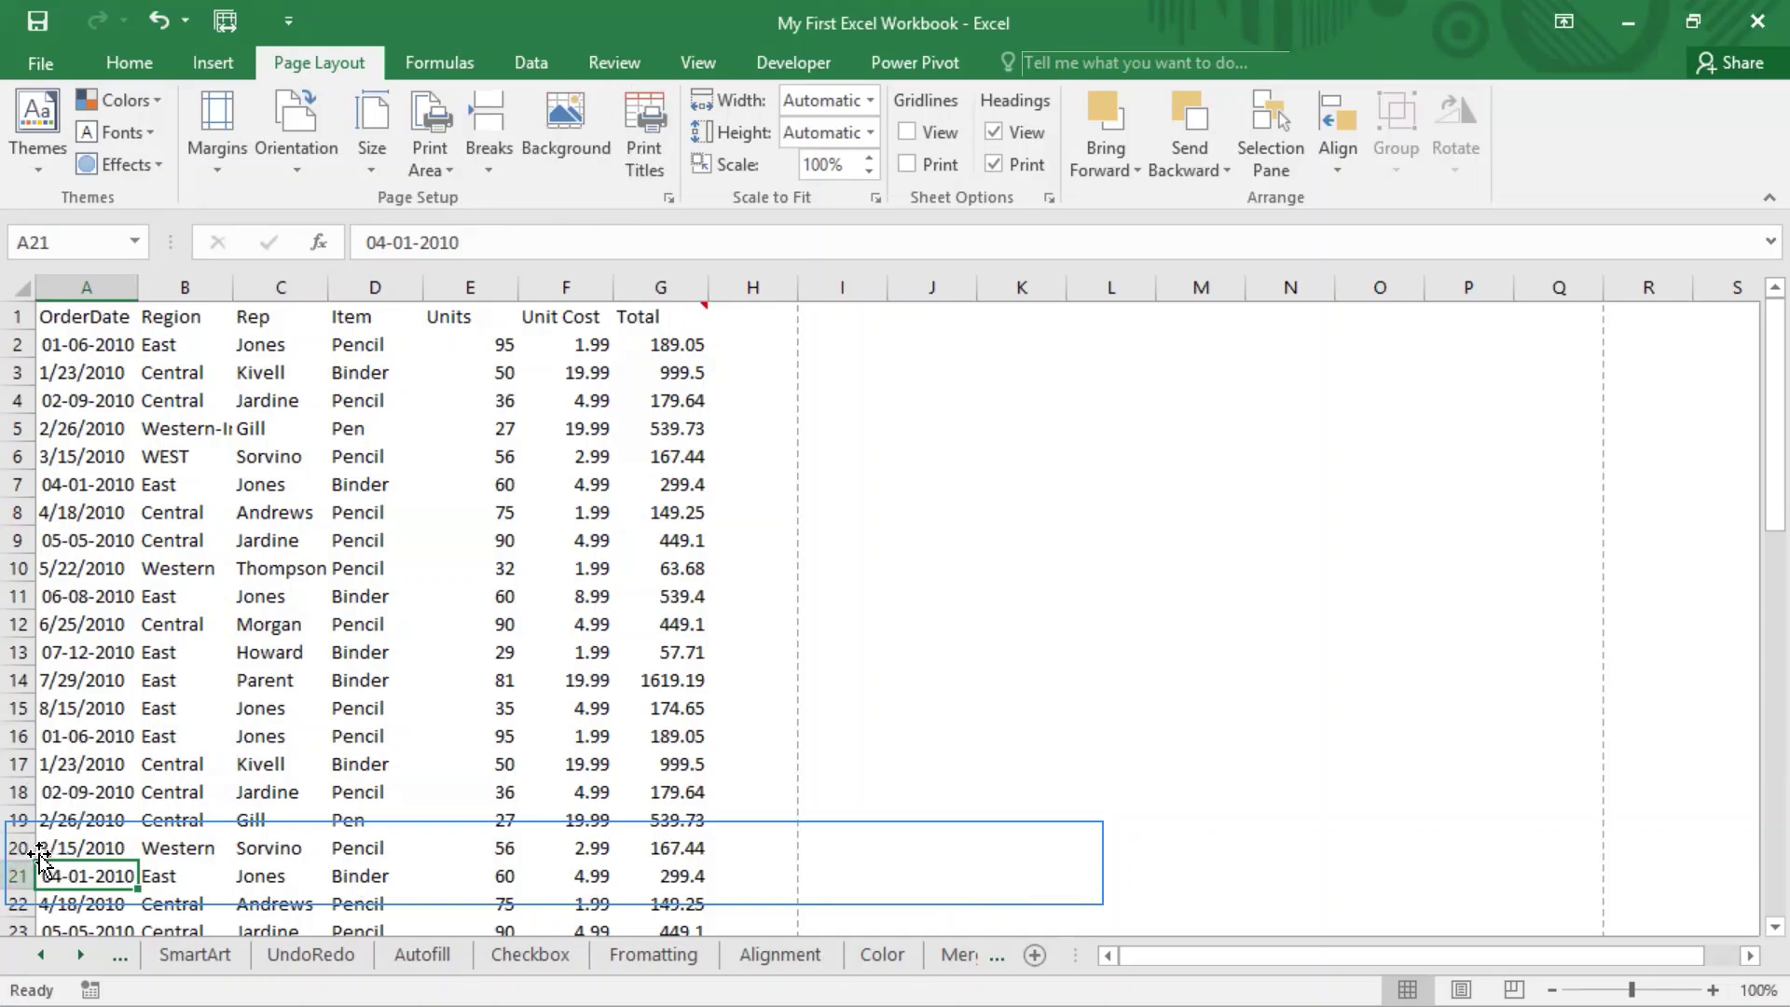
{"action": "left_click", "coordinate": [492, 169]}
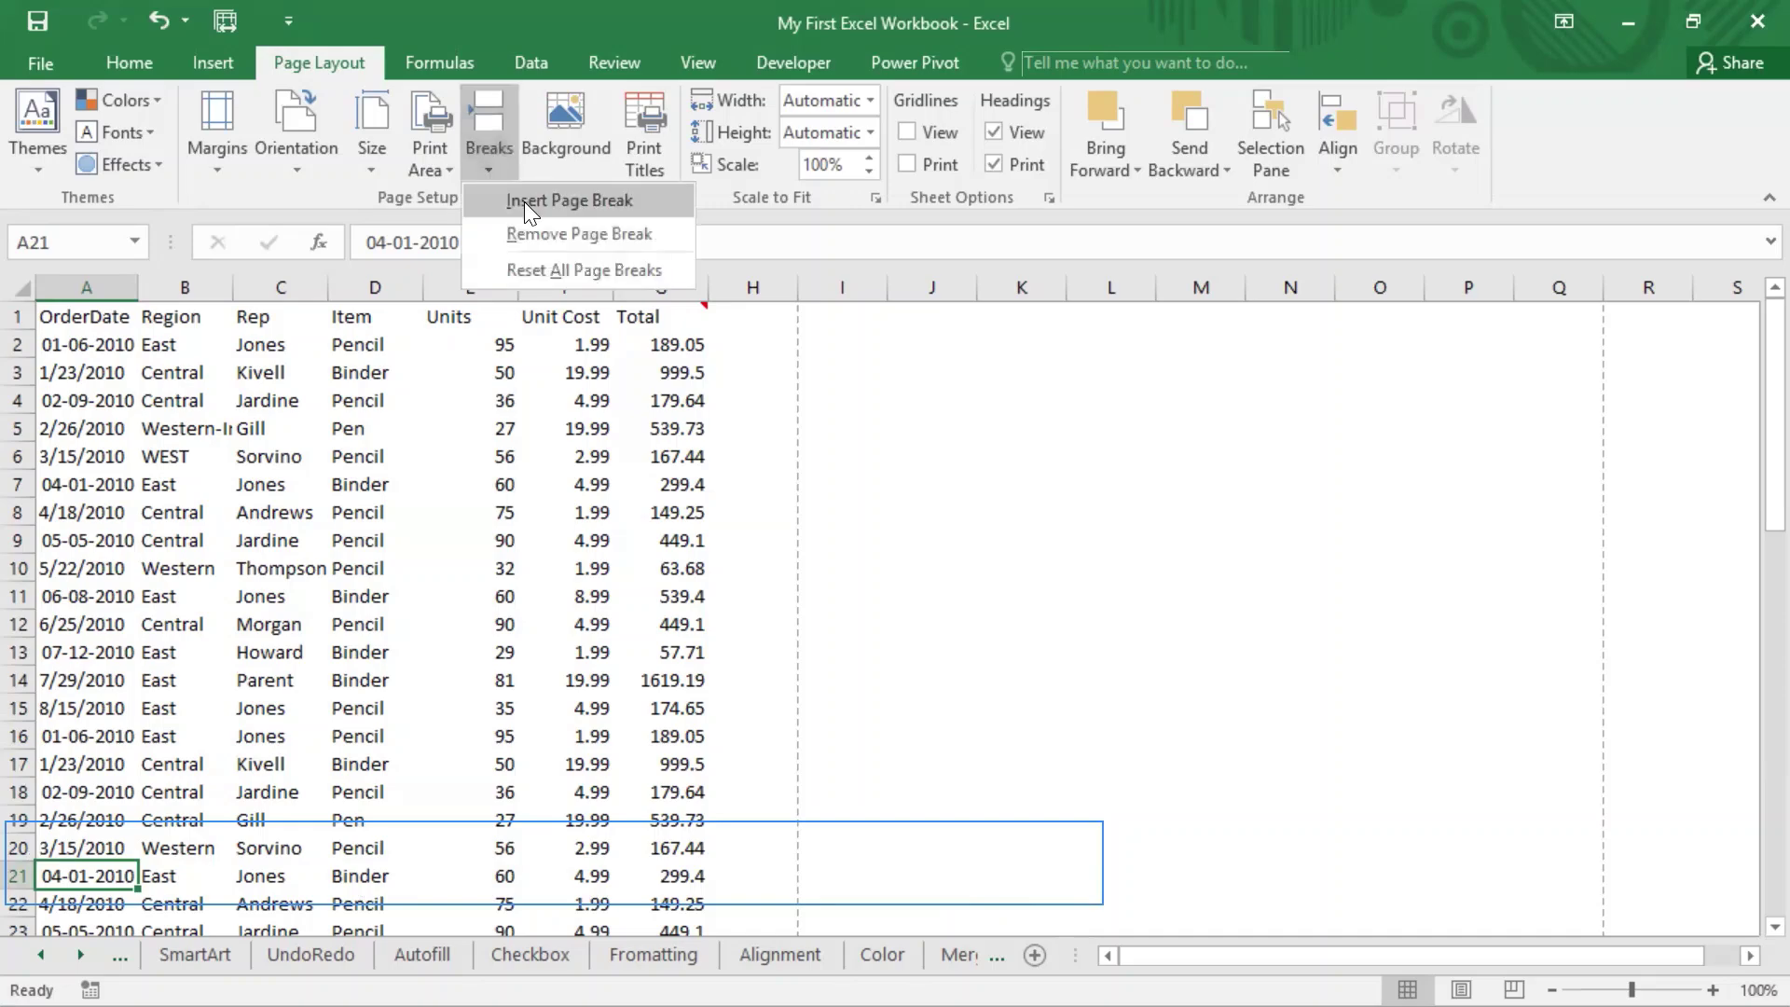
{"action": "left_click", "coordinate": [524, 201]}
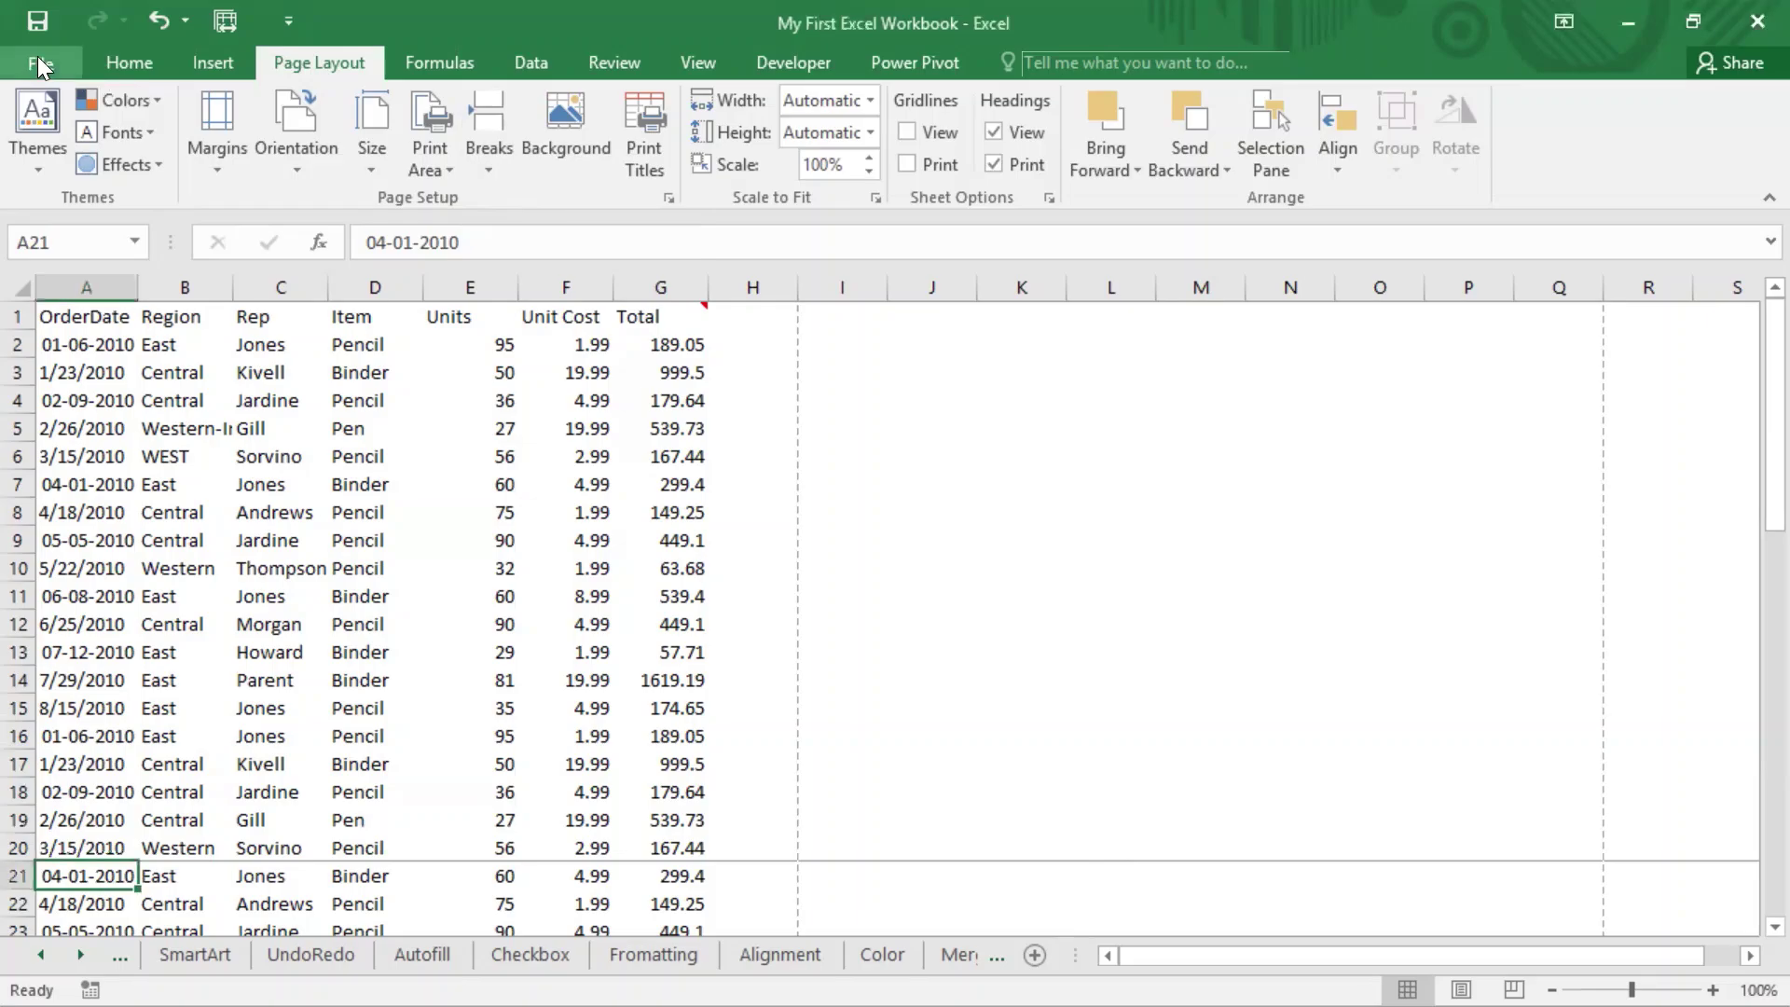
Step: Check the print preview page by page to see how the break at row 21 splits the data, and return to the worksheet
{"action": "left_click", "coordinate": [38, 55]}
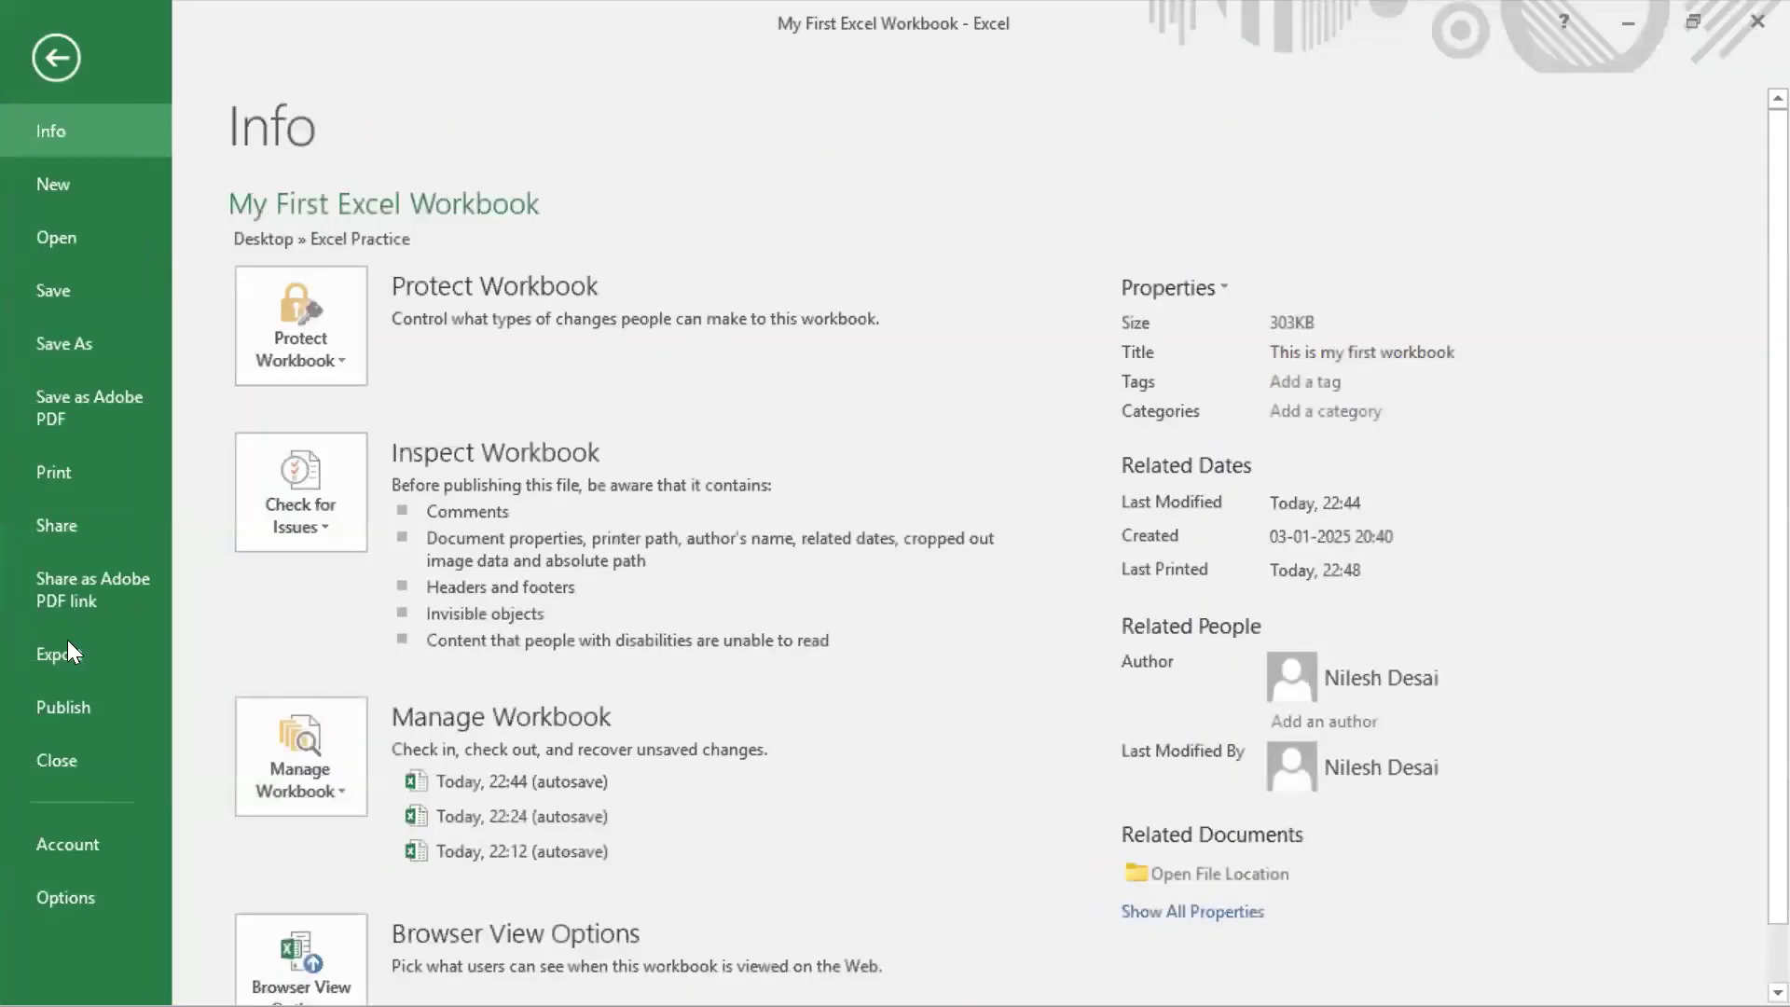
{"action": "left_click", "coordinate": [62, 473]}
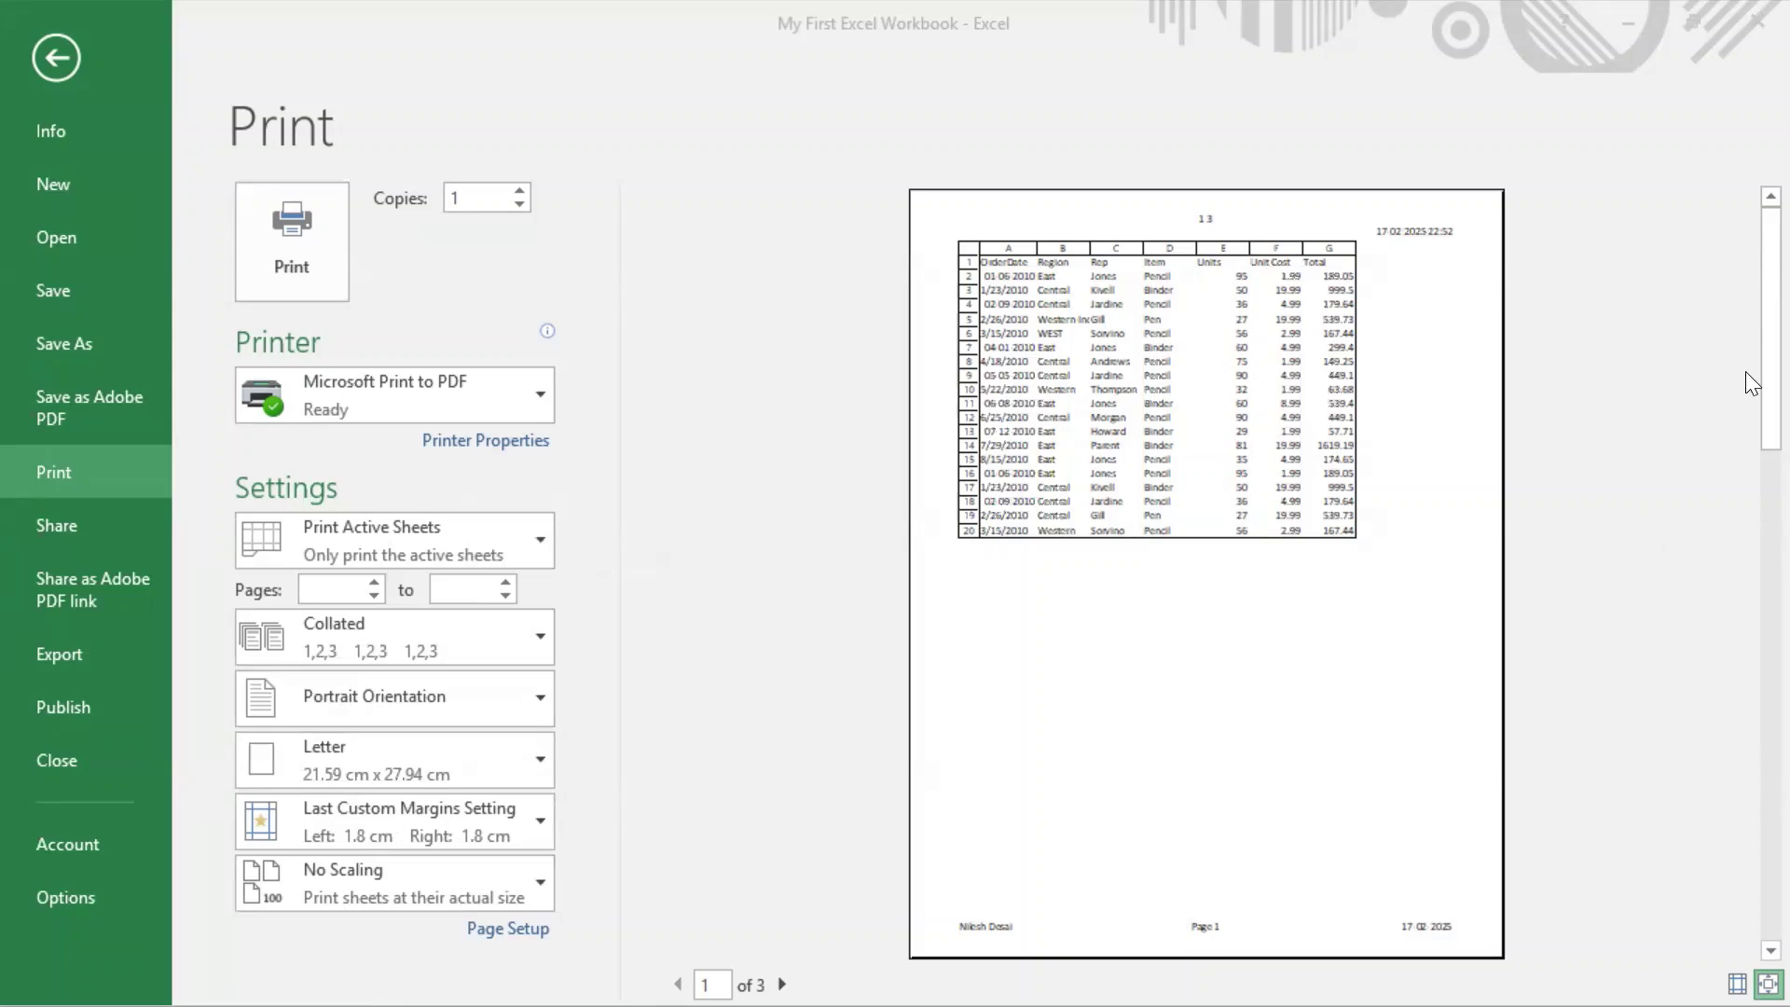
{"action": "left_click", "coordinate": [1758, 348]}
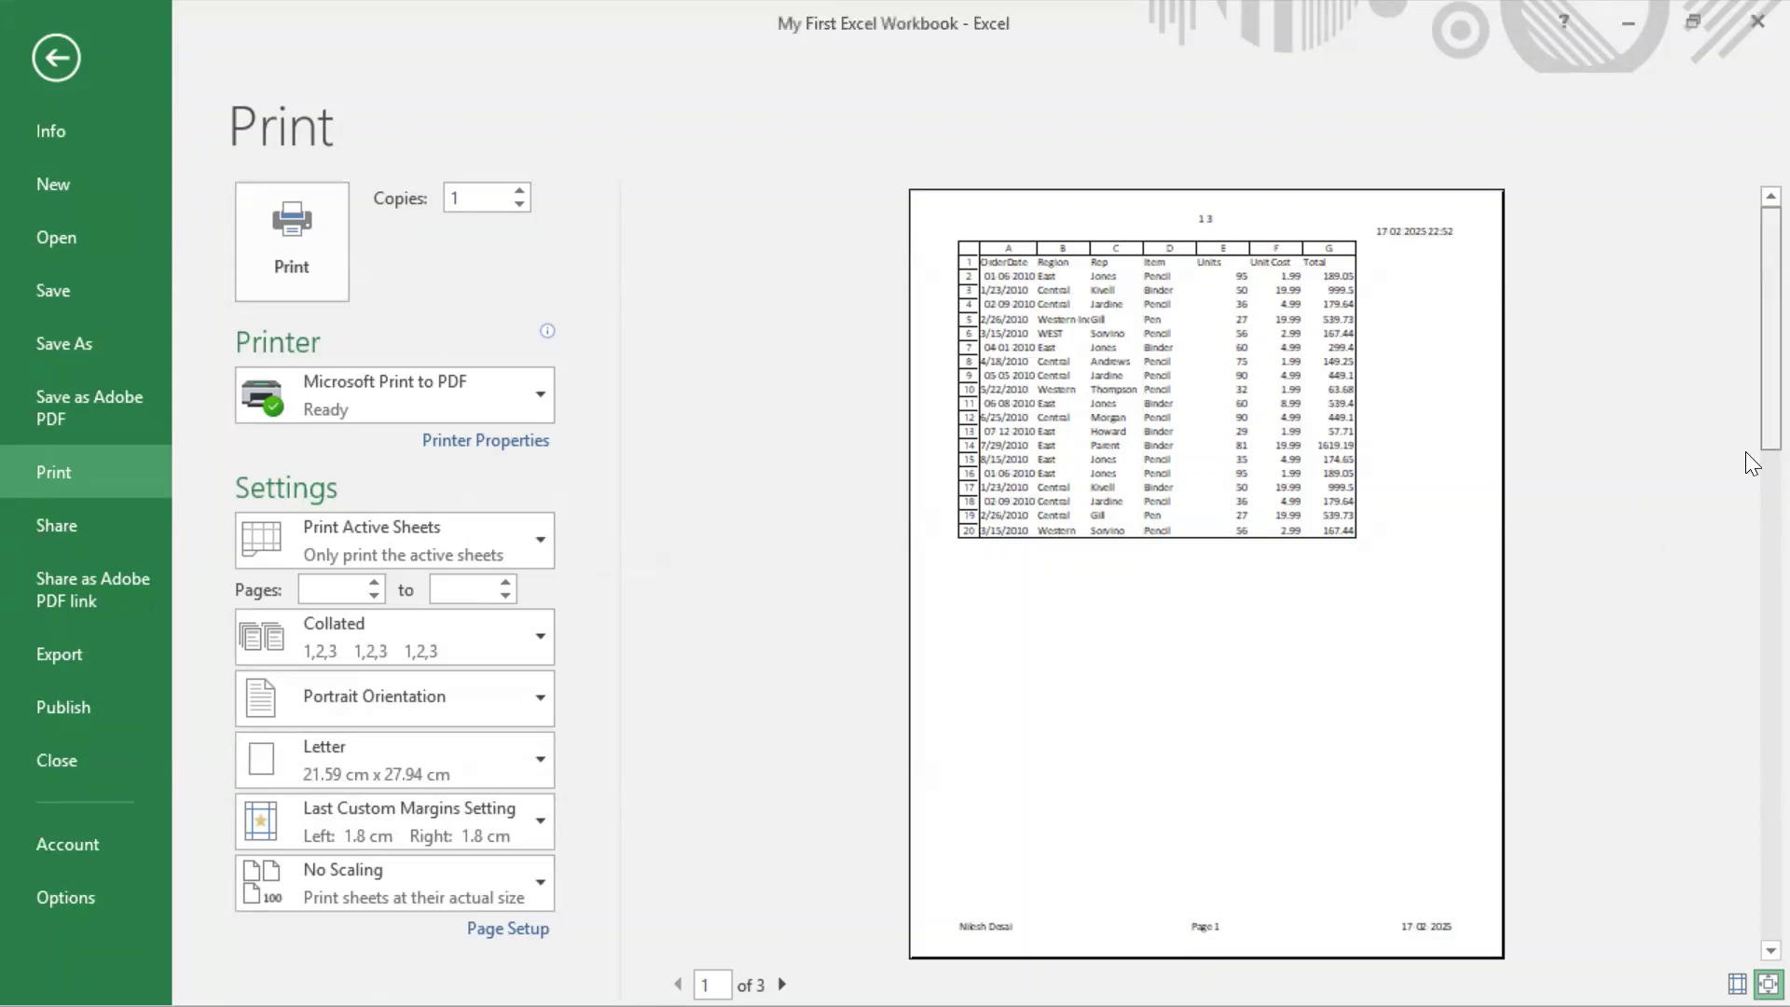
{"action": "scroll", "coordinate": [1702, 516], "scroll_direction": "down", "scroll_amount": 1}
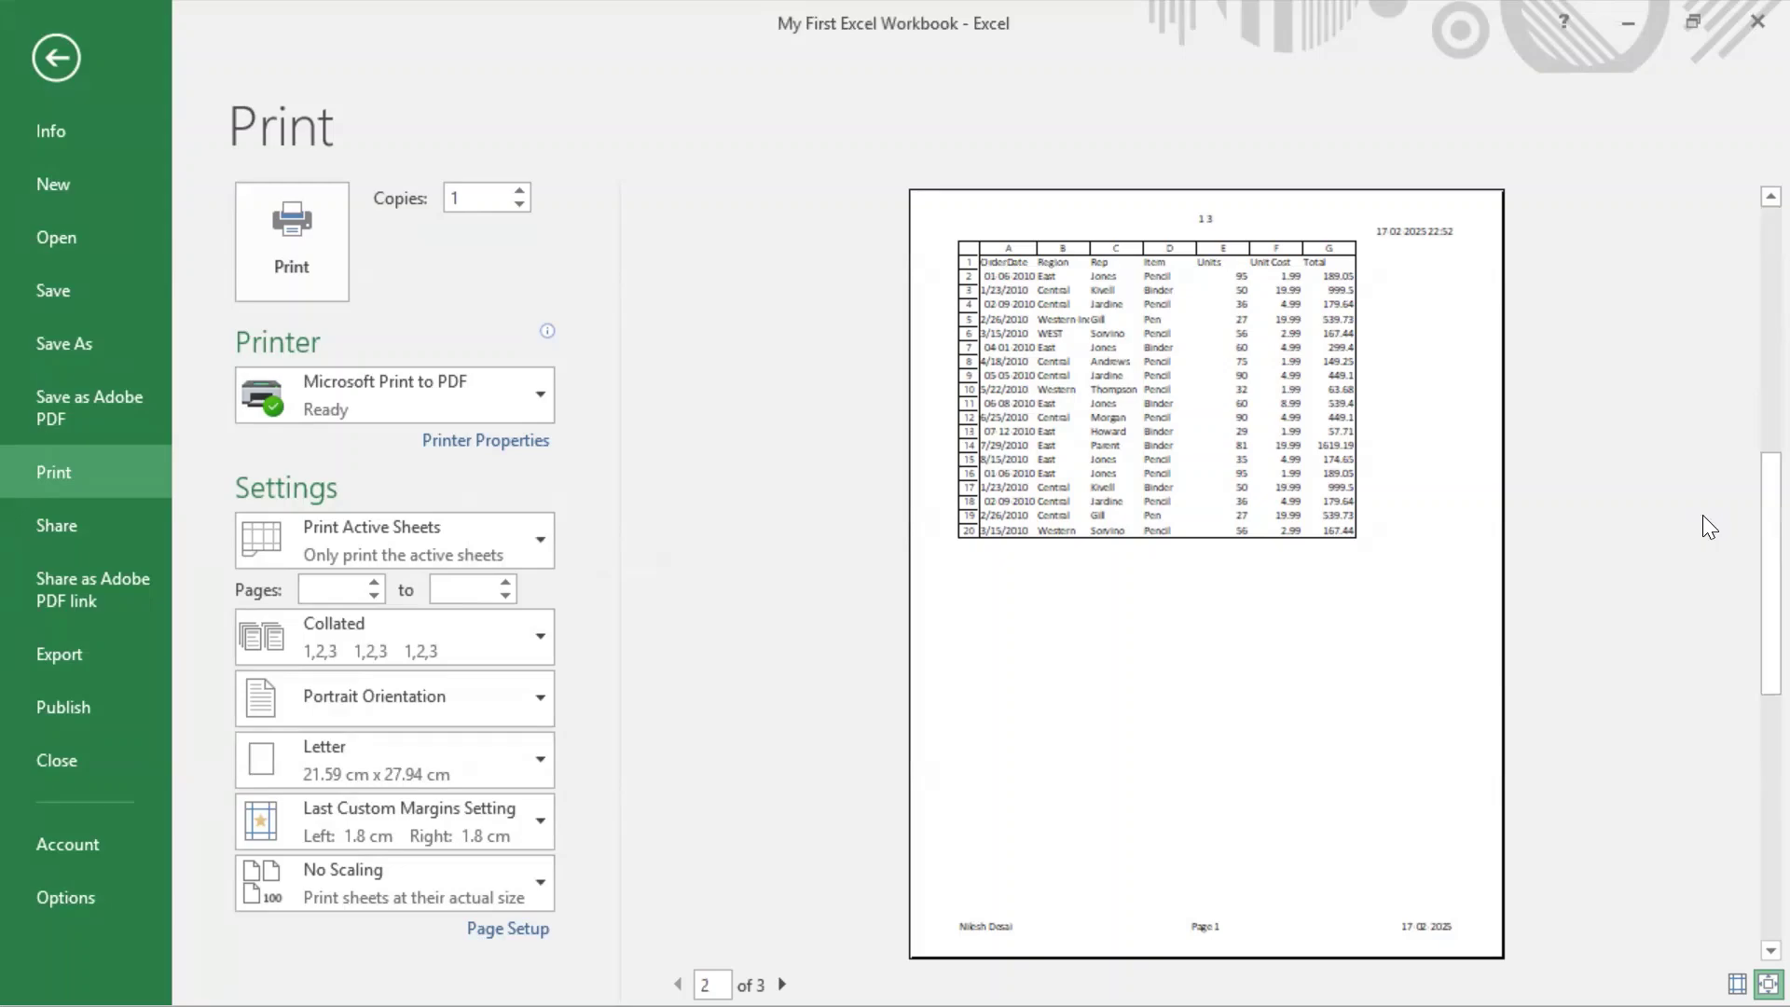
{"action": "scroll", "coordinate": [1703, 514], "scroll_direction": "down", "scroll_amount": 1}
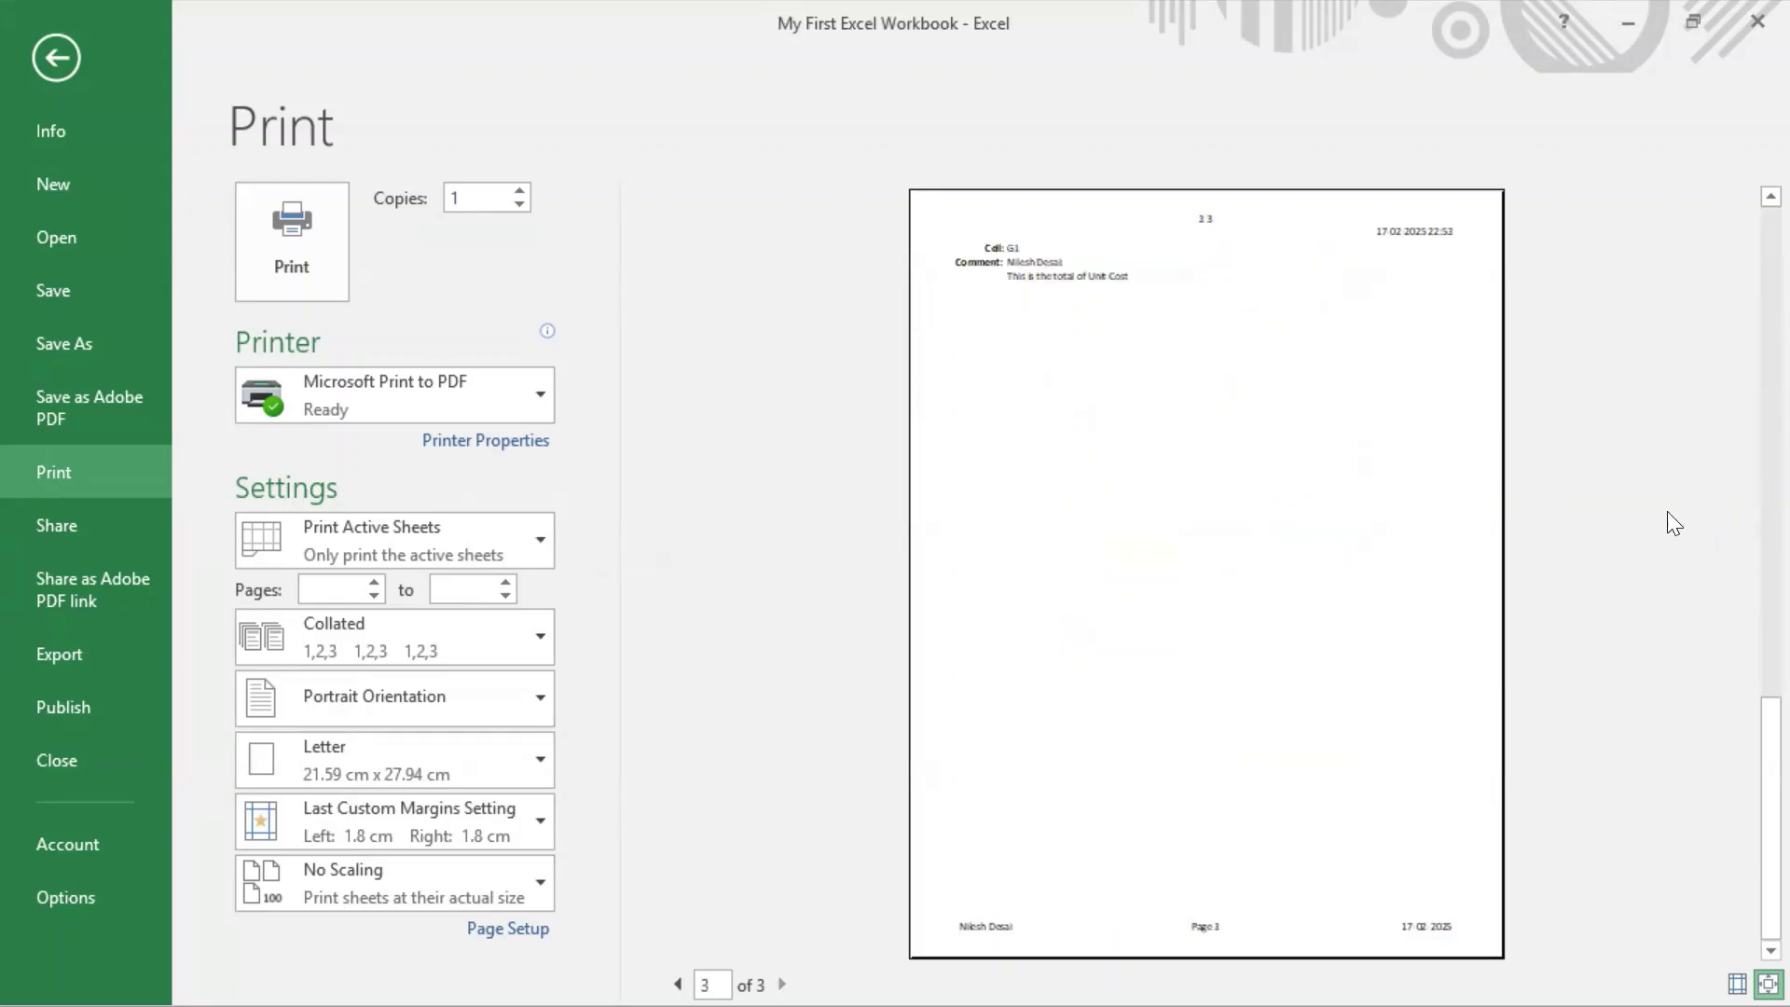
{"action": "scroll", "coordinate": [1702, 515], "scroll_direction": "up", "scroll_amount": 1}
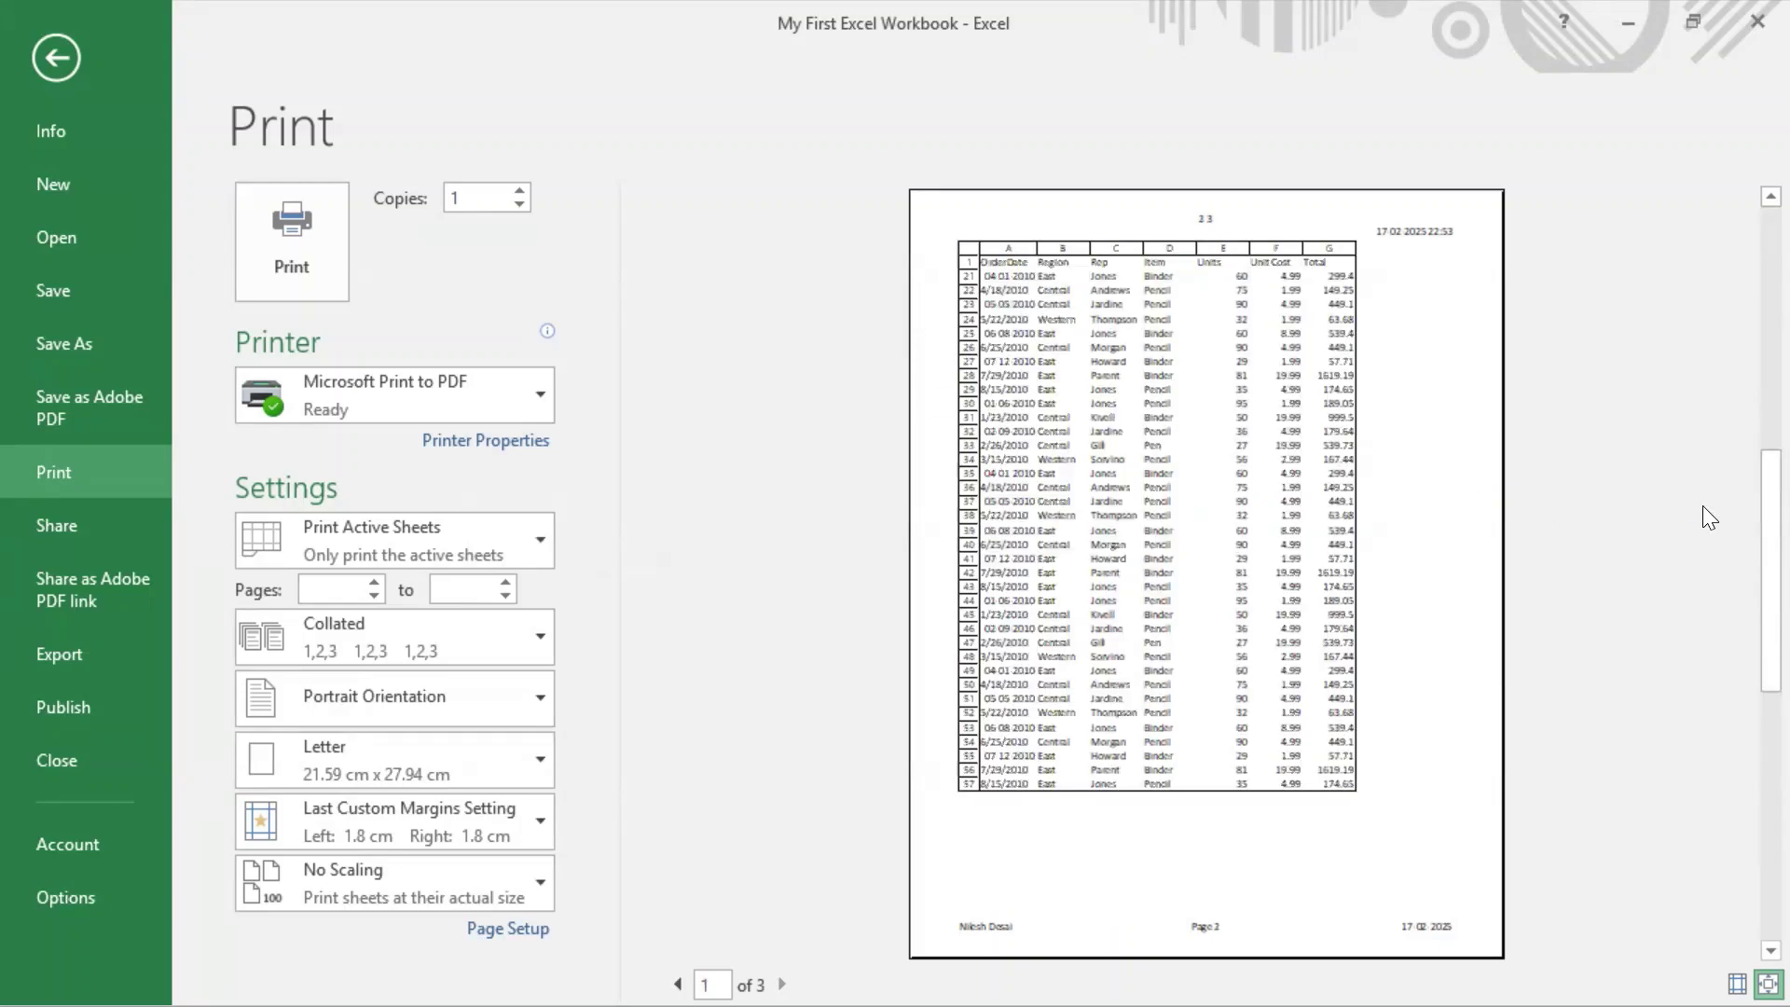
{"action": "scroll", "coordinate": [1702, 505], "scroll_direction": "up", "scroll_amount": 1}
{"action": "scroll", "coordinate": [1706, 514], "scroll_direction": "down", "scroll_amount": 2}
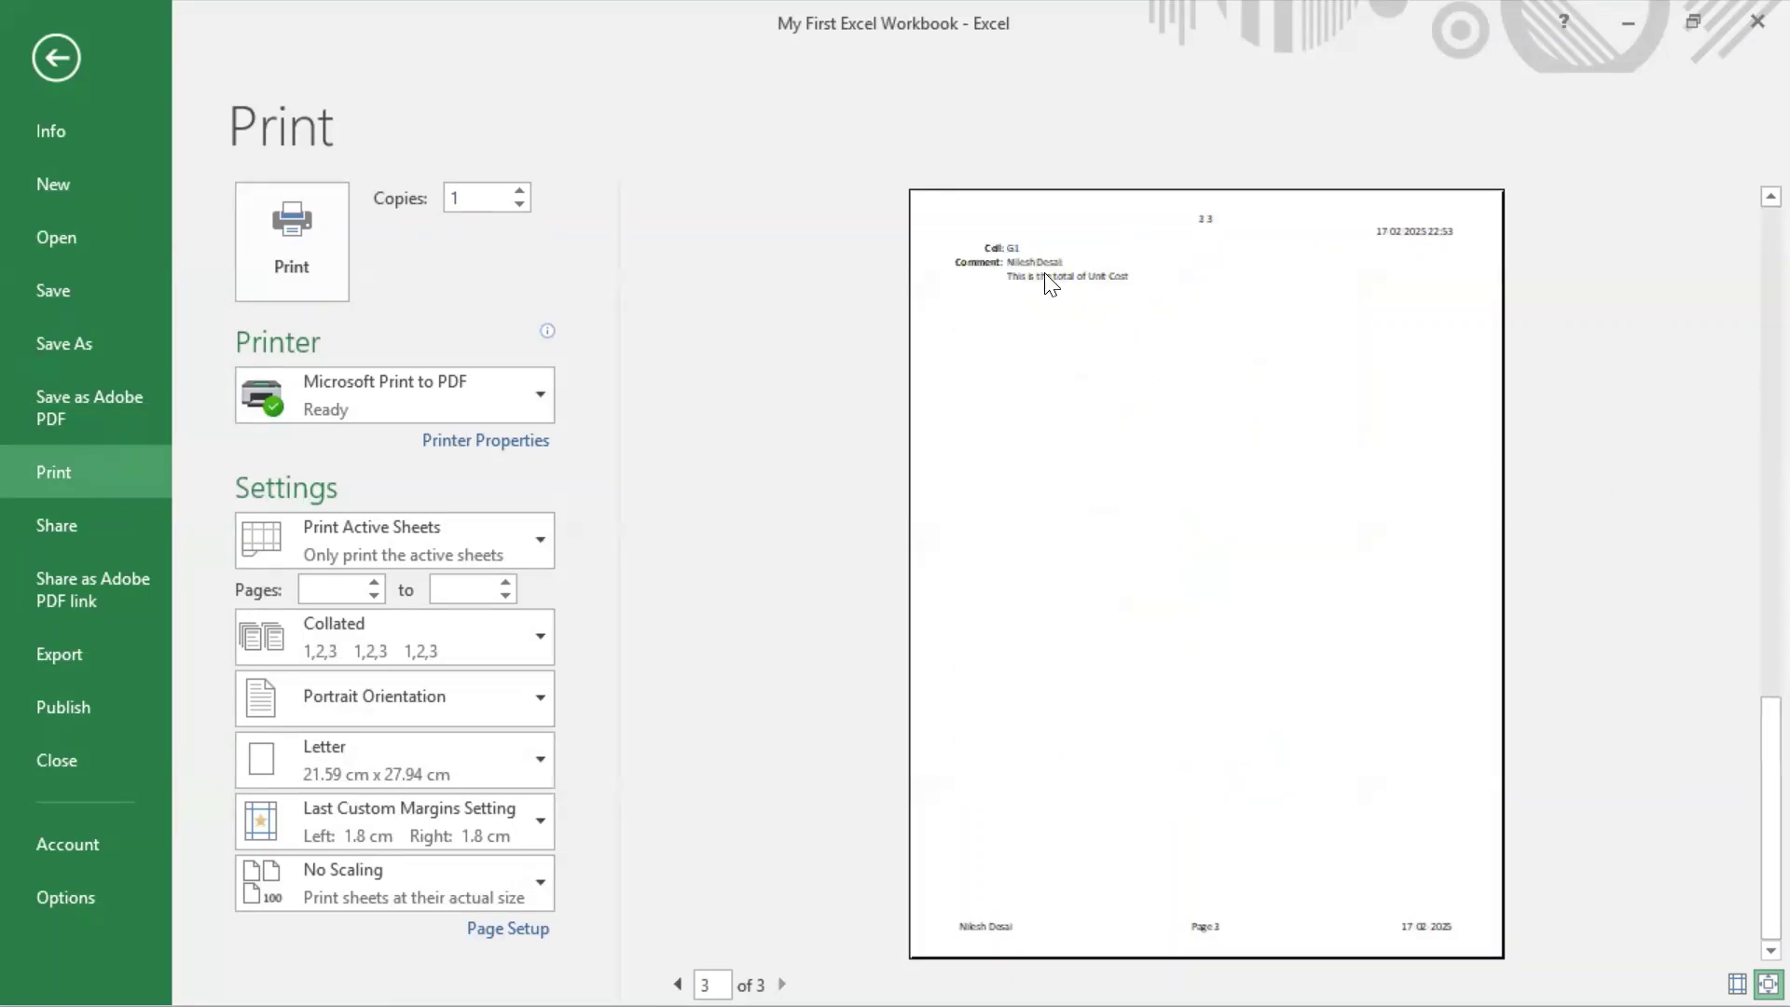
{"action": "scroll", "coordinate": [1678, 503], "scroll_direction": "up", "scroll_amount": 2}
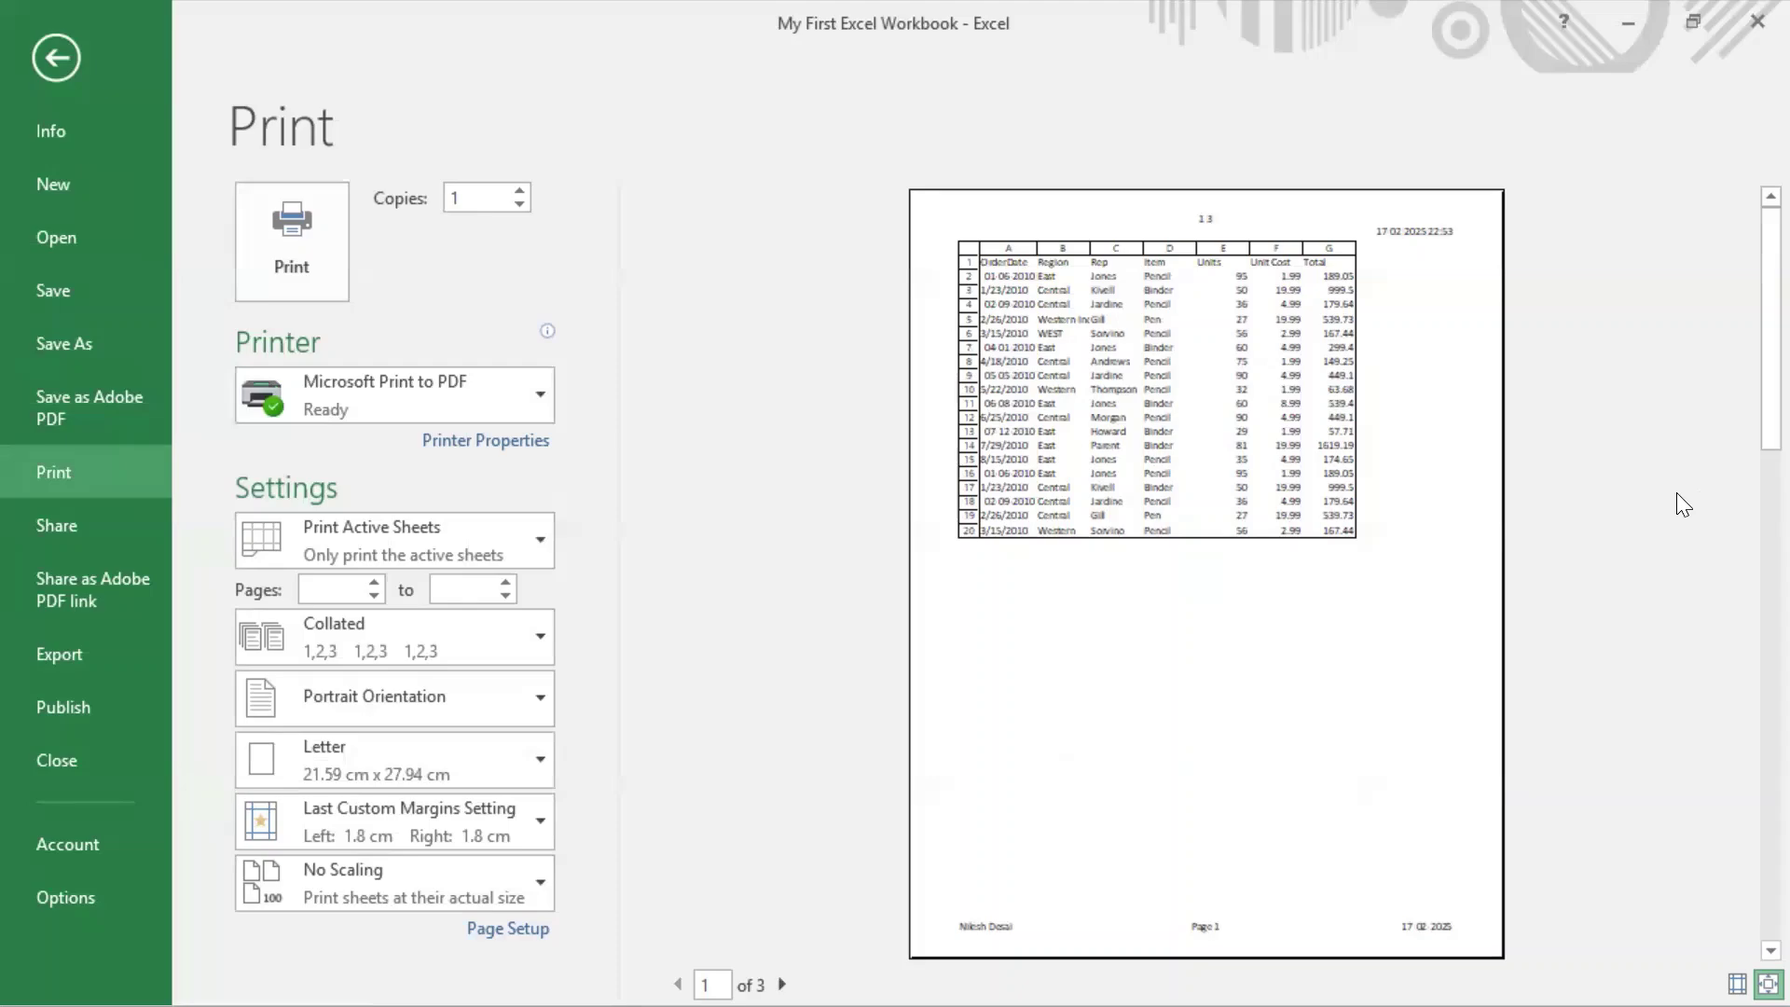
{"action": "left_click_drag", "start_coordinate": [1747, 322], "coordinate": [1747, 548]}
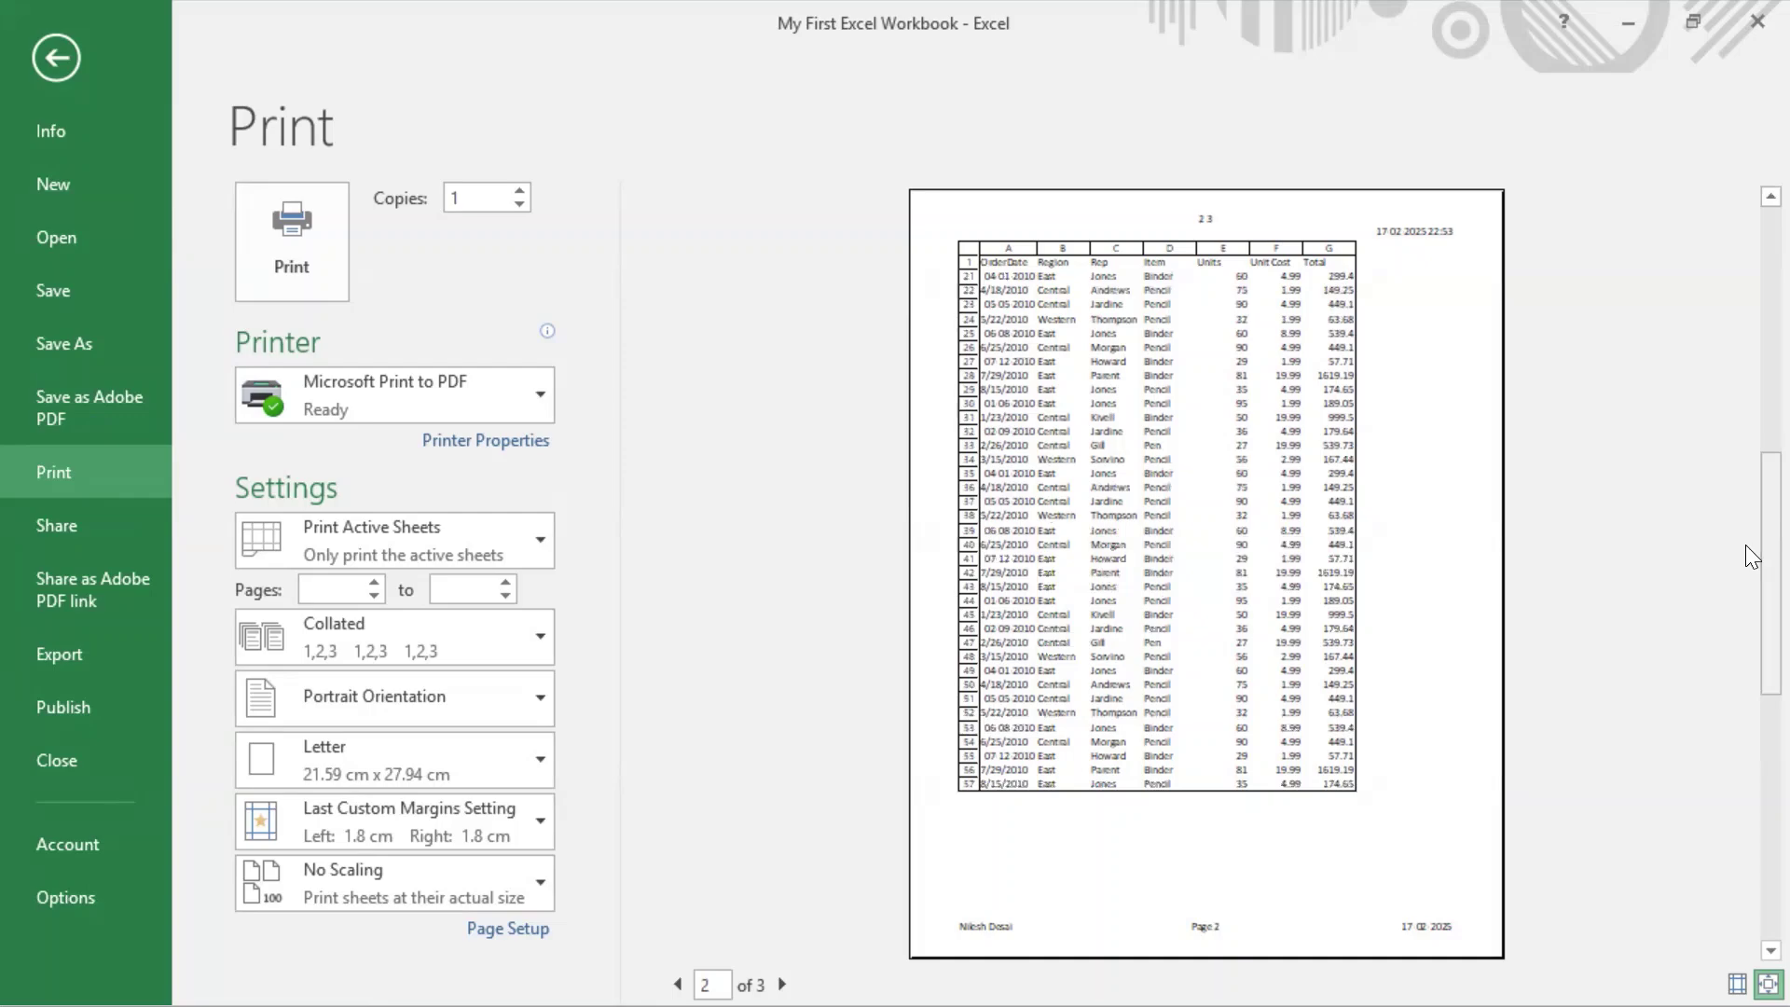
{"action": "left_click", "coordinate": [74, 54]}
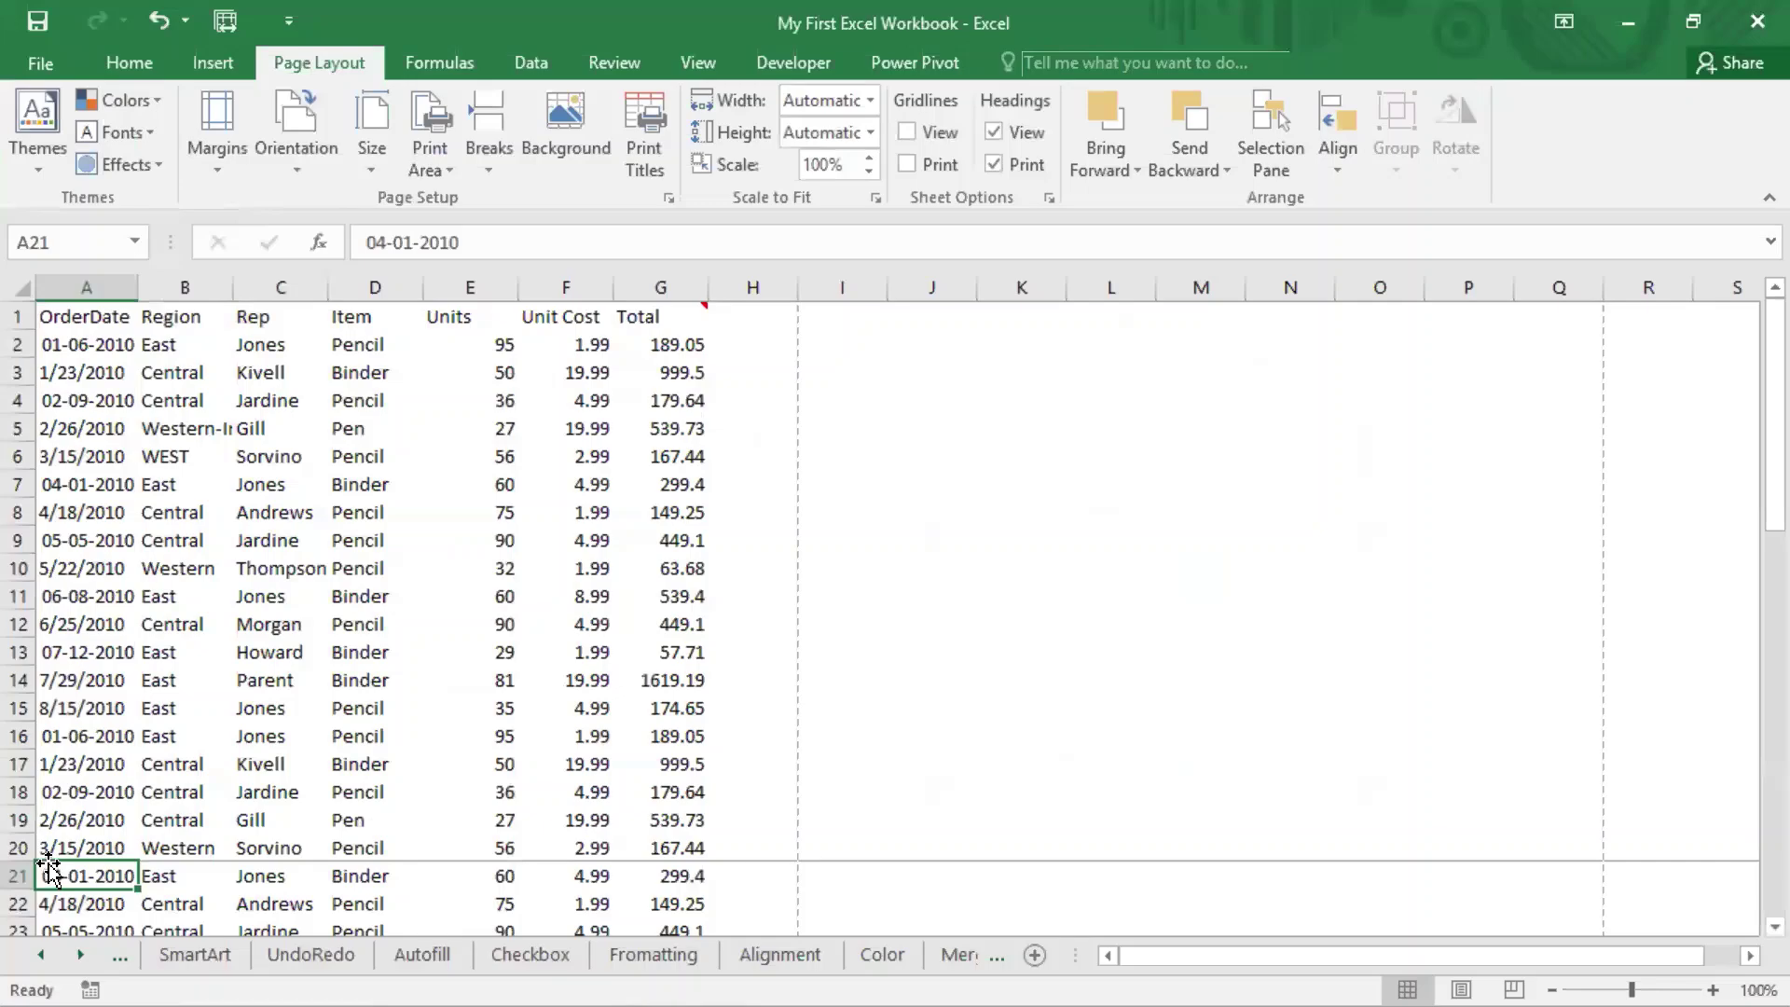
Step: Insert a second manual page break above row 41, with cell A41 as the active cell
{"action": "left_click_drag", "start_coordinate": [1750, 480], "coordinate": [1751, 705]}
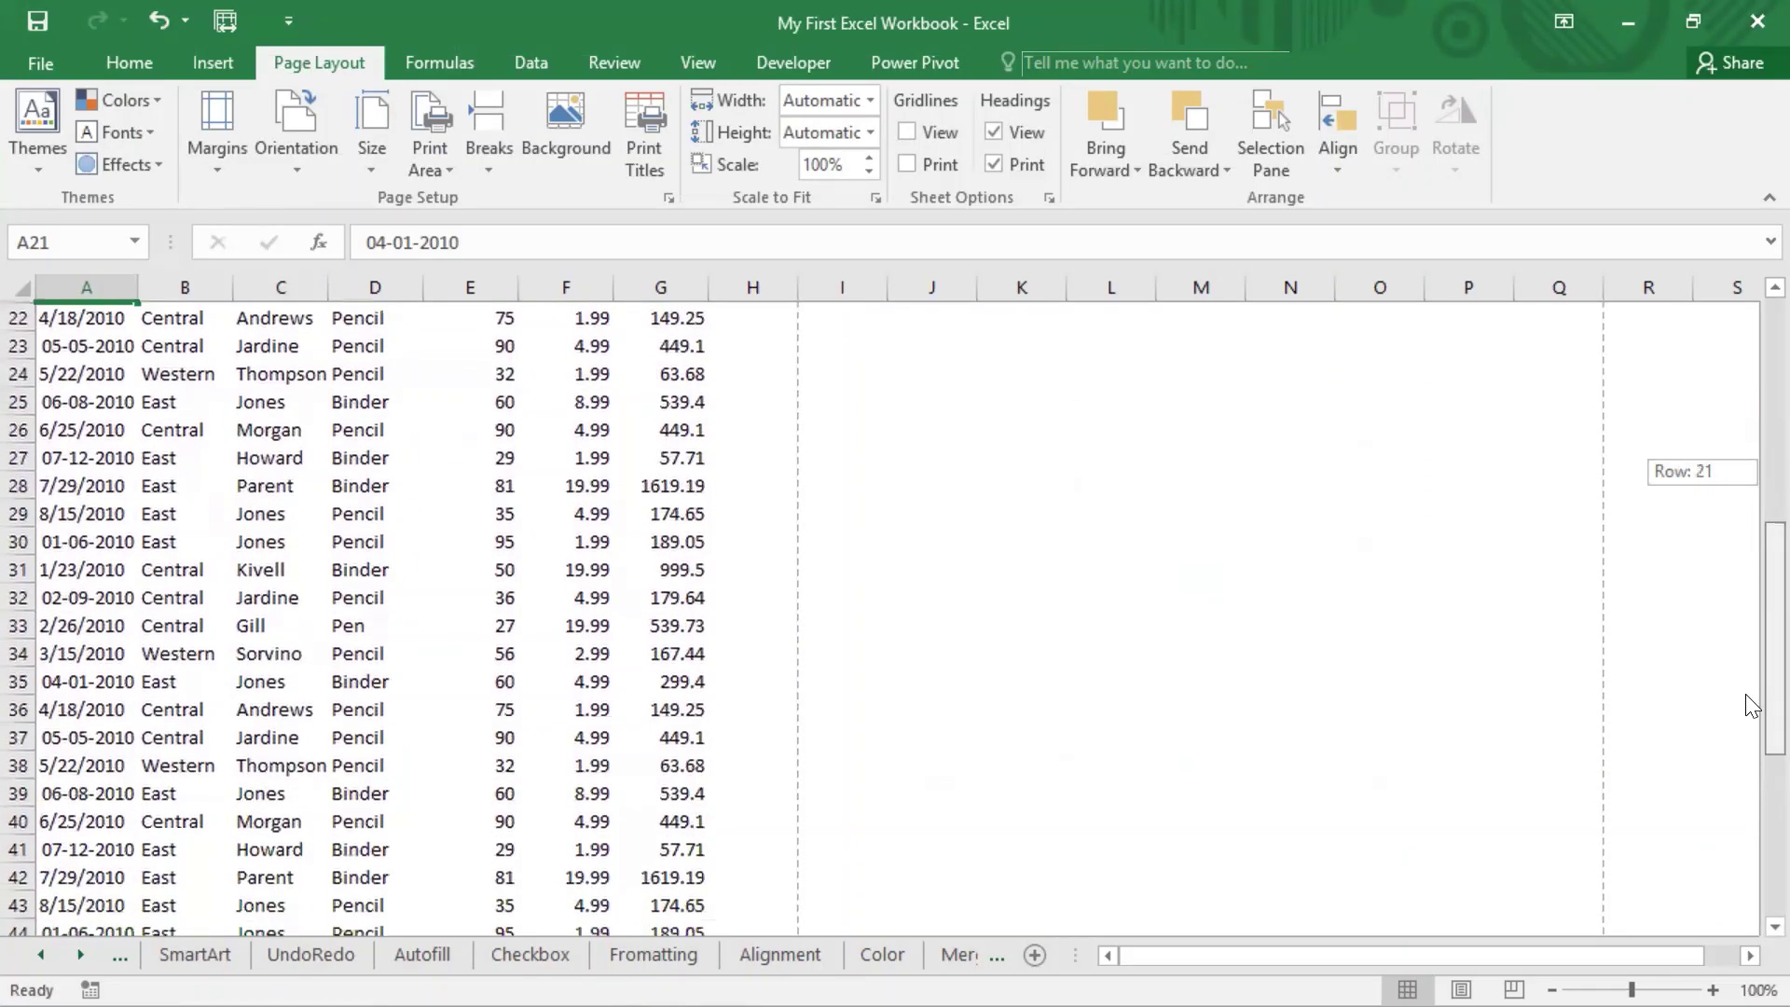
{"action": "left_click", "coordinate": [71, 847]}
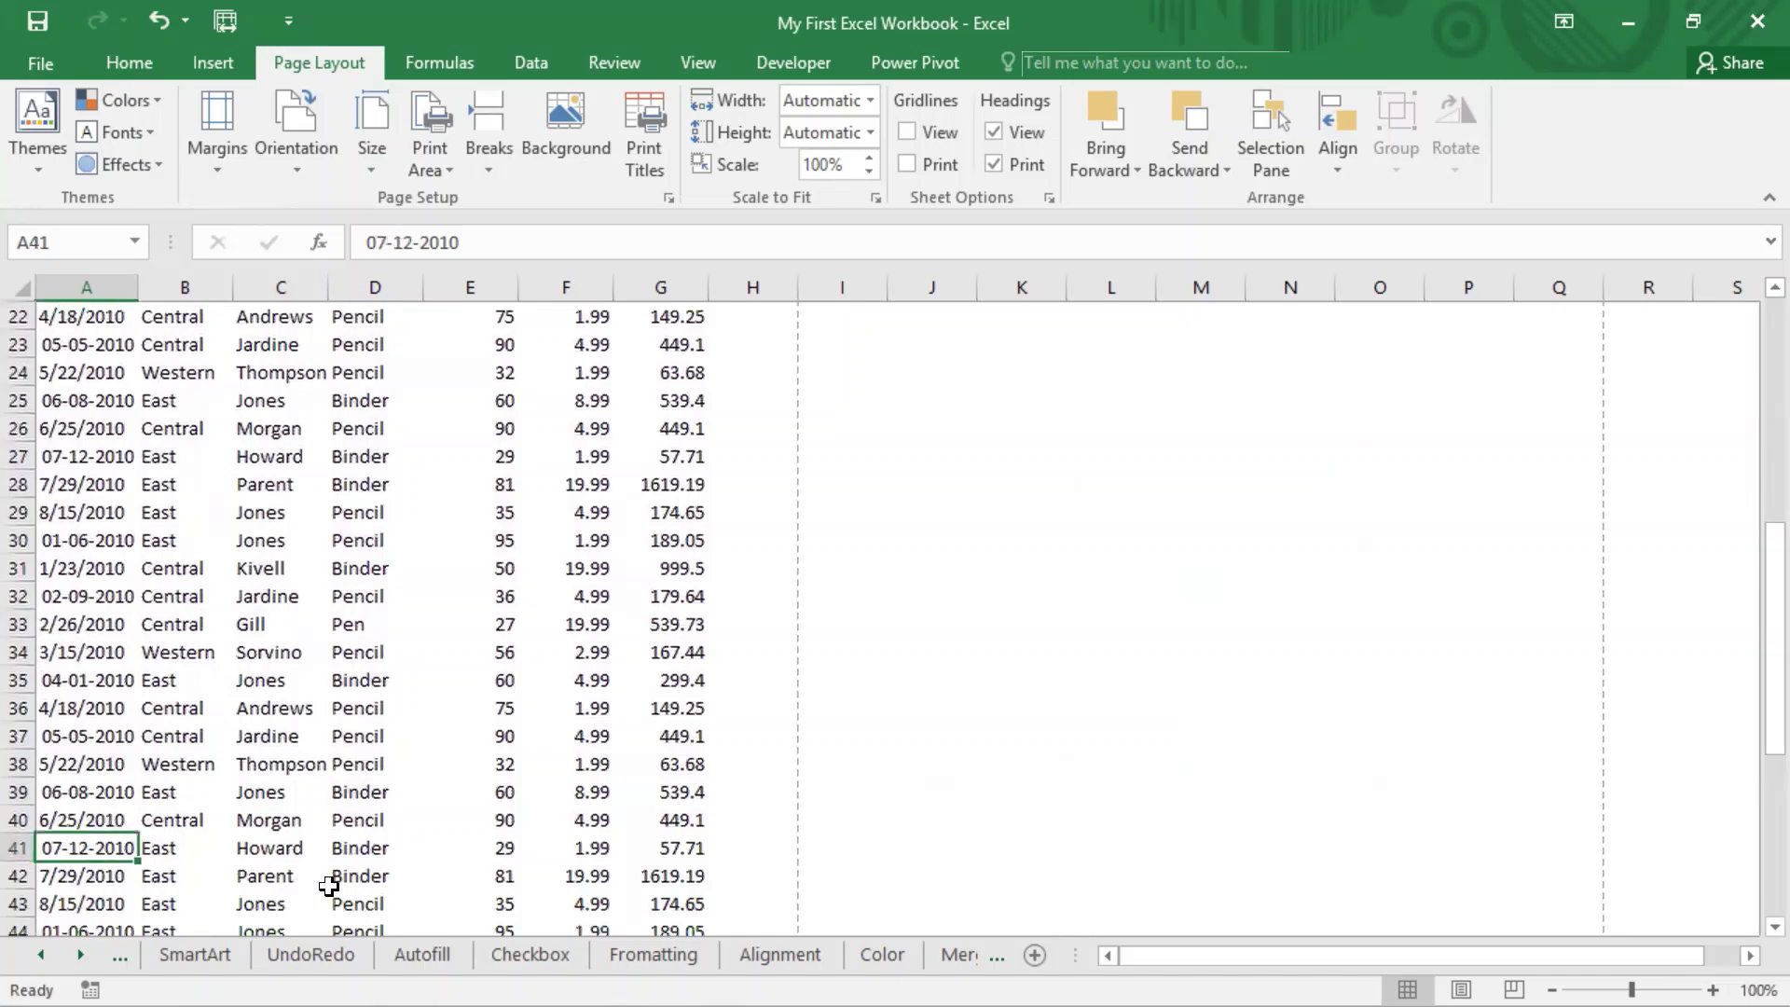
{"action": "left_click", "coordinate": [488, 172]}
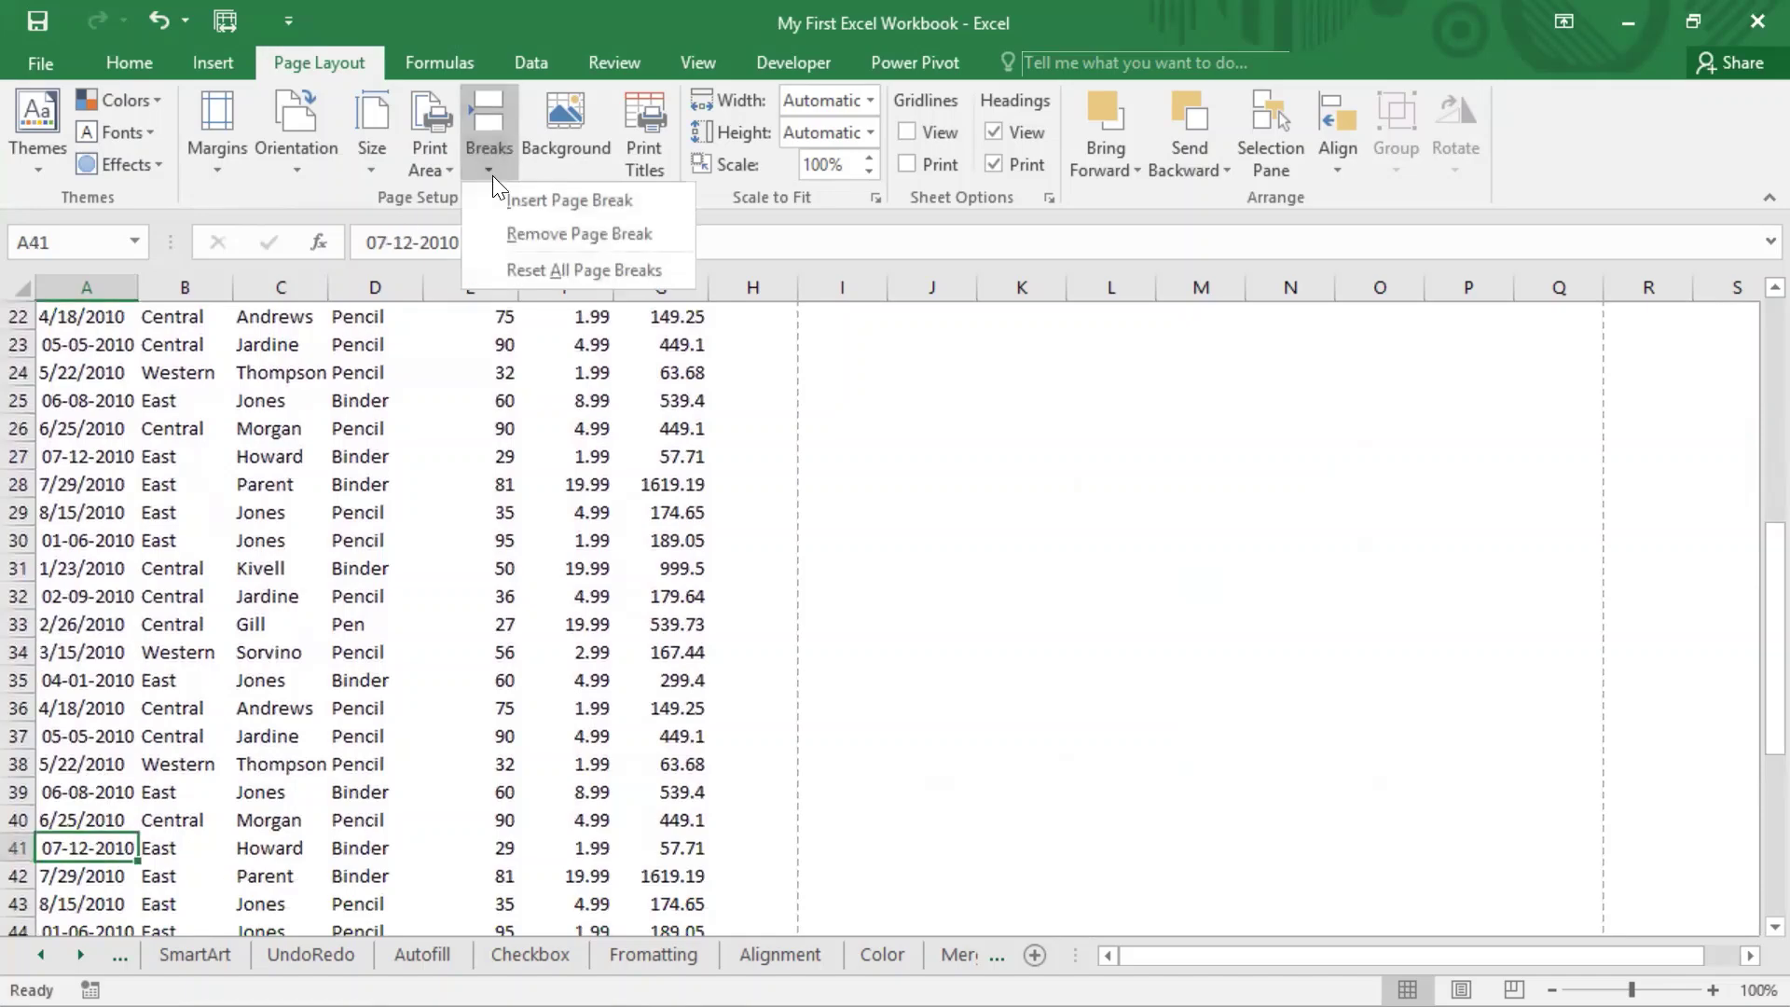
{"action": "left_click", "coordinate": [548, 194]}
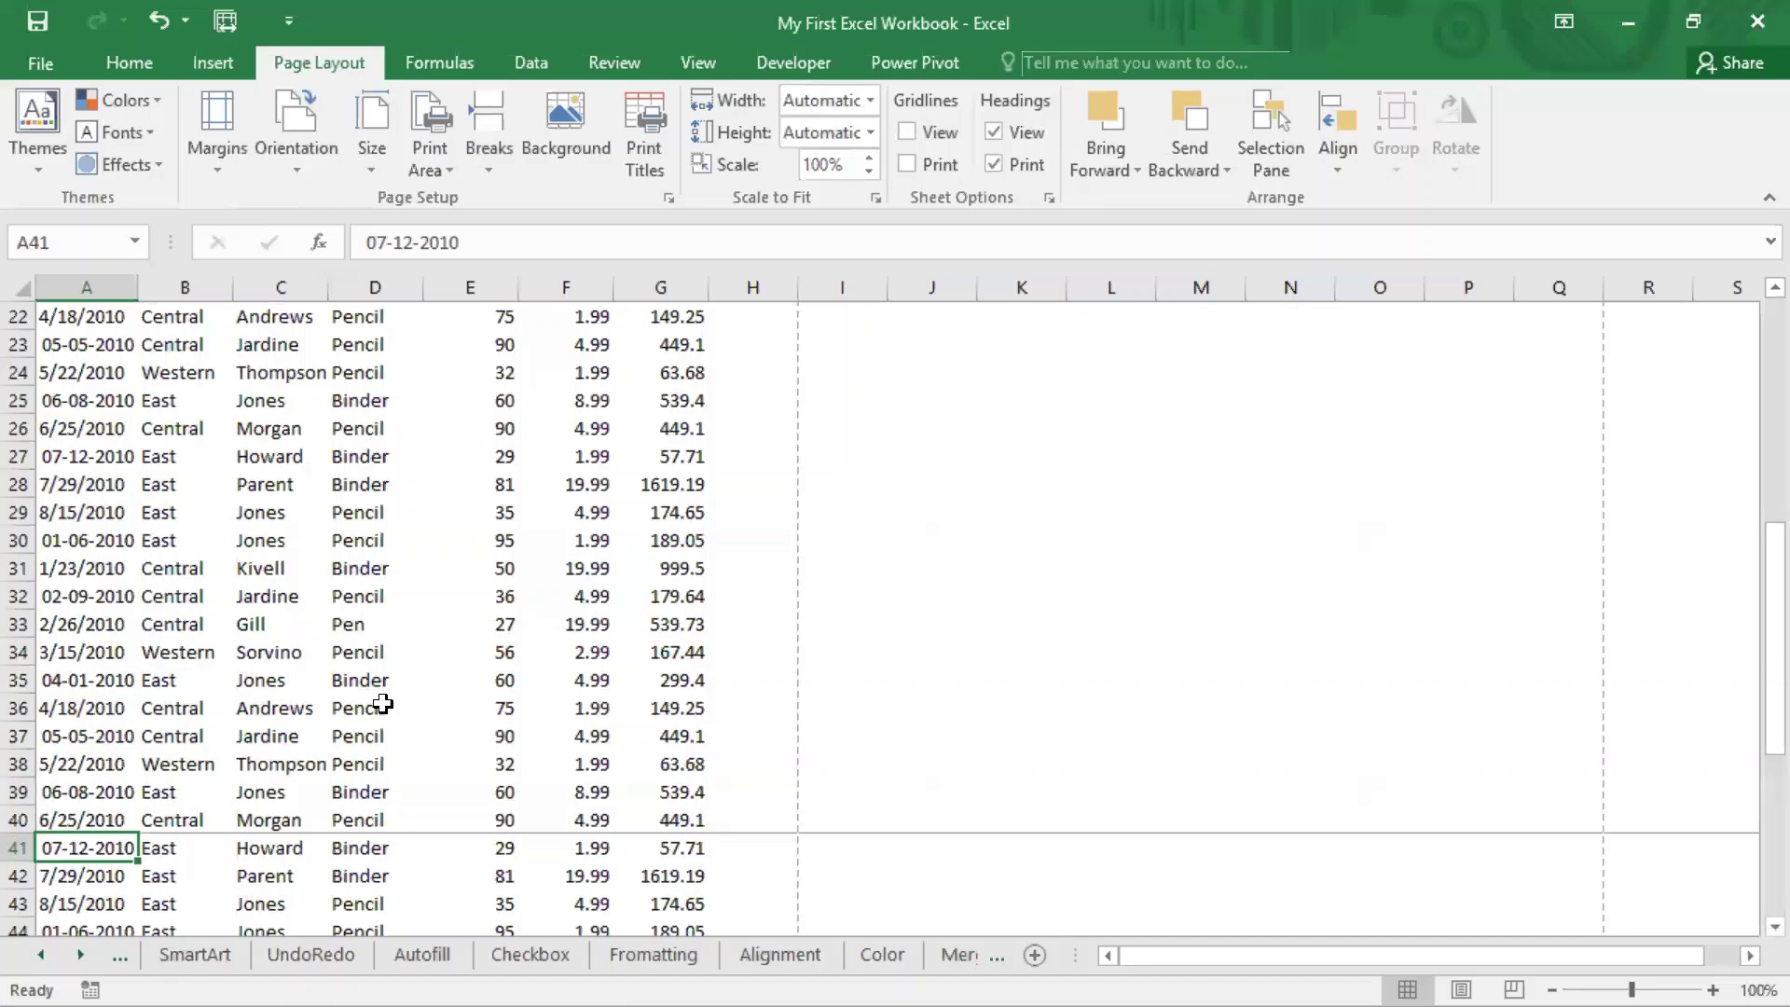
Step: Examine where the page breaks divide the order rows, from the header row down past row 41
{"action": "scroll", "coordinate": [371, 704], "scroll_direction": "up", "scroll_amount": 7}
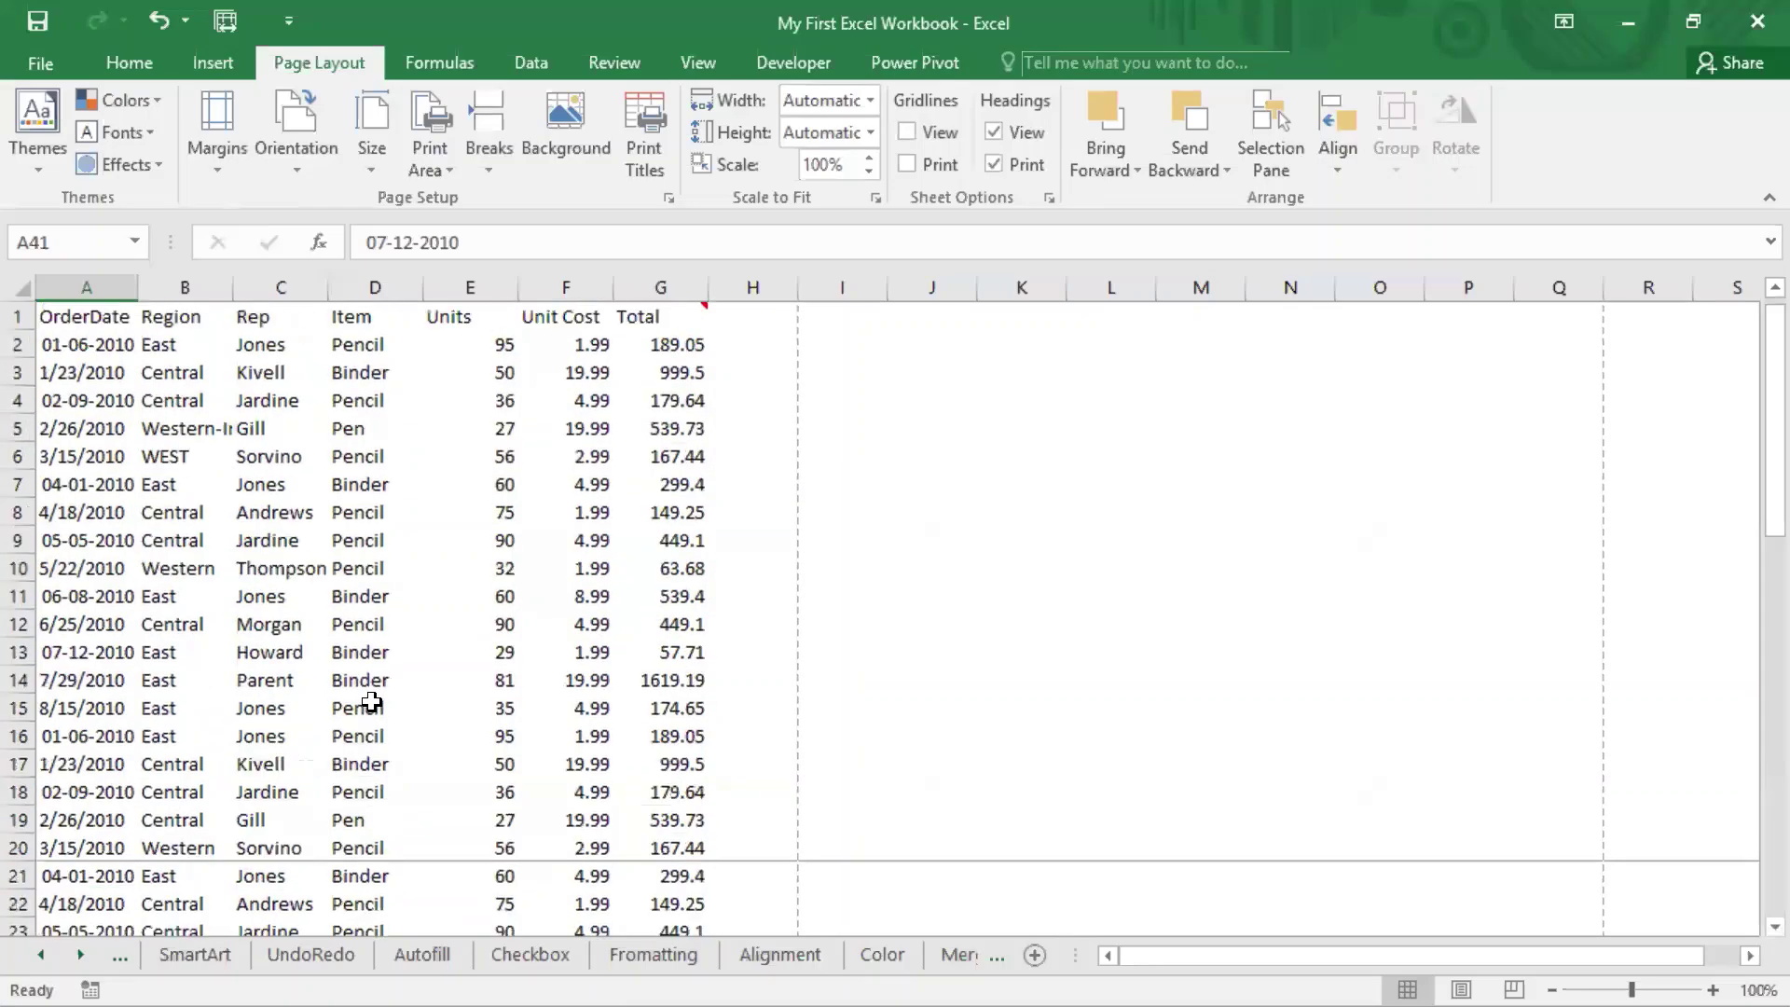
{"action": "left_click_drag", "start_coordinate": [84, 317], "coordinate": [103, 833]}
{"action": "scroll", "coordinate": [303, 687], "scroll_direction": "down", "scroll_amount": 2}
{"action": "left_click", "coordinate": [106, 709]}
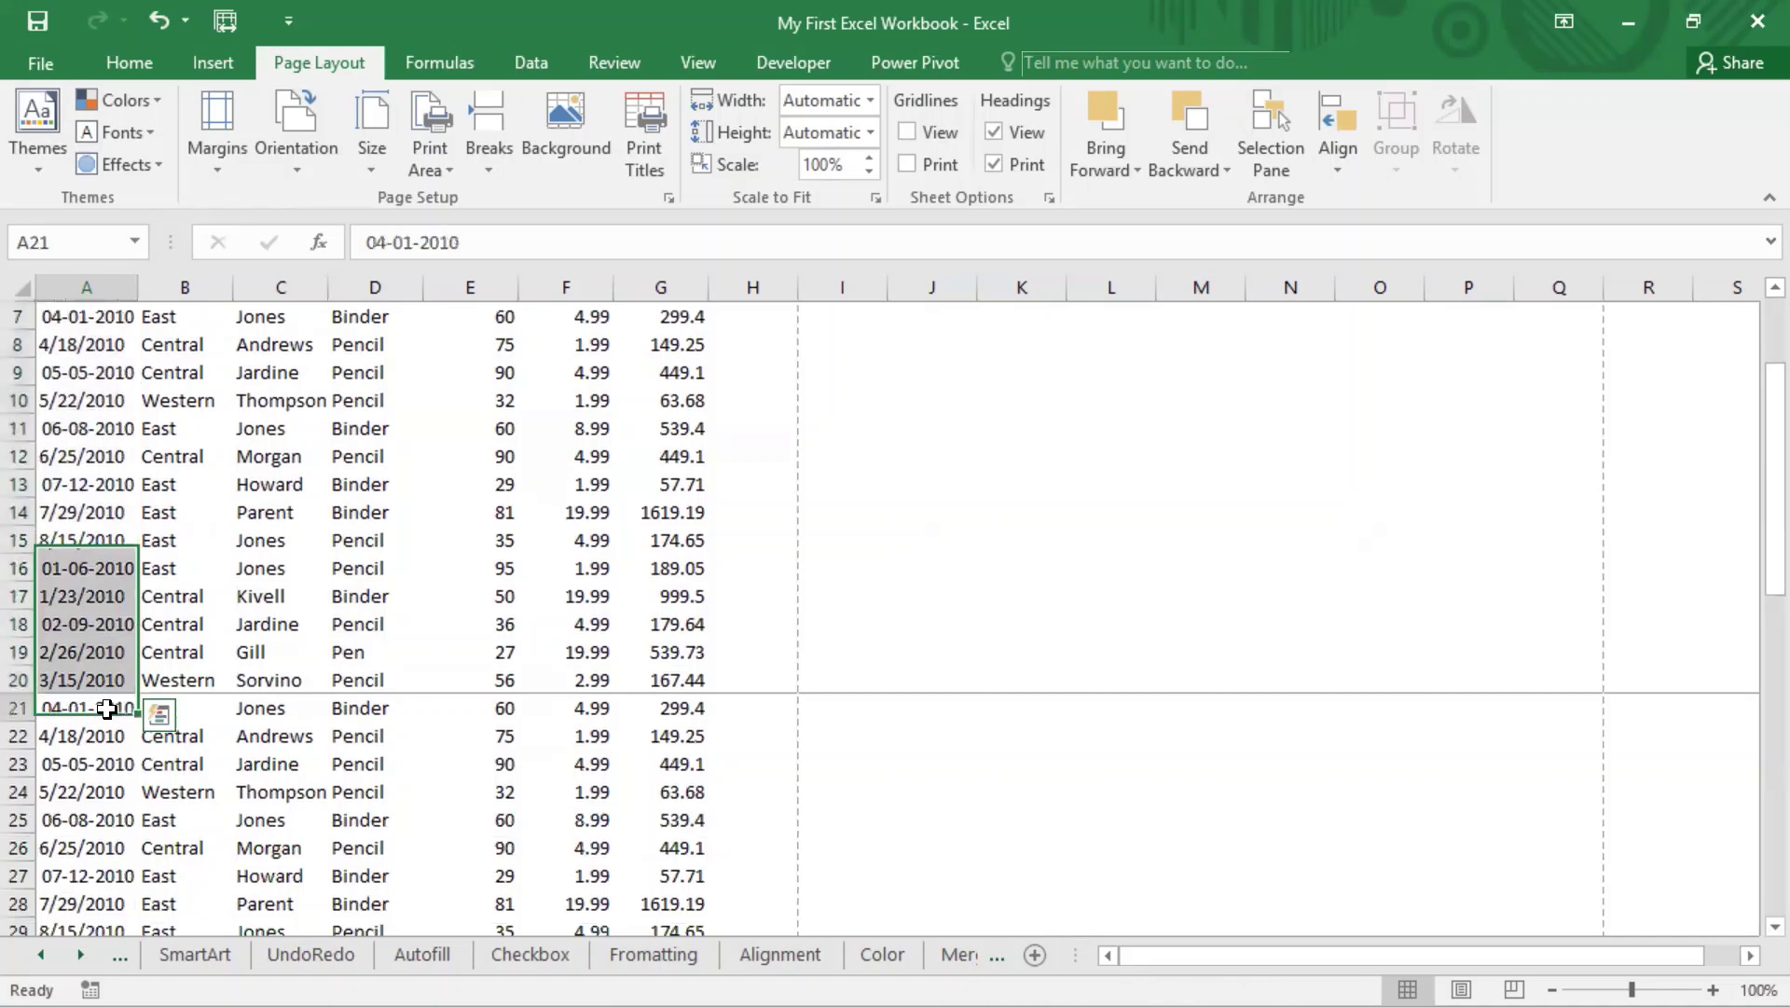
{"action": "left_click", "coordinate": [106, 708]}
{"action": "scroll", "coordinate": [388, 587], "scroll_direction": "down", "scroll_amount": 4}
{"action": "left_click", "coordinate": [81, 904]}
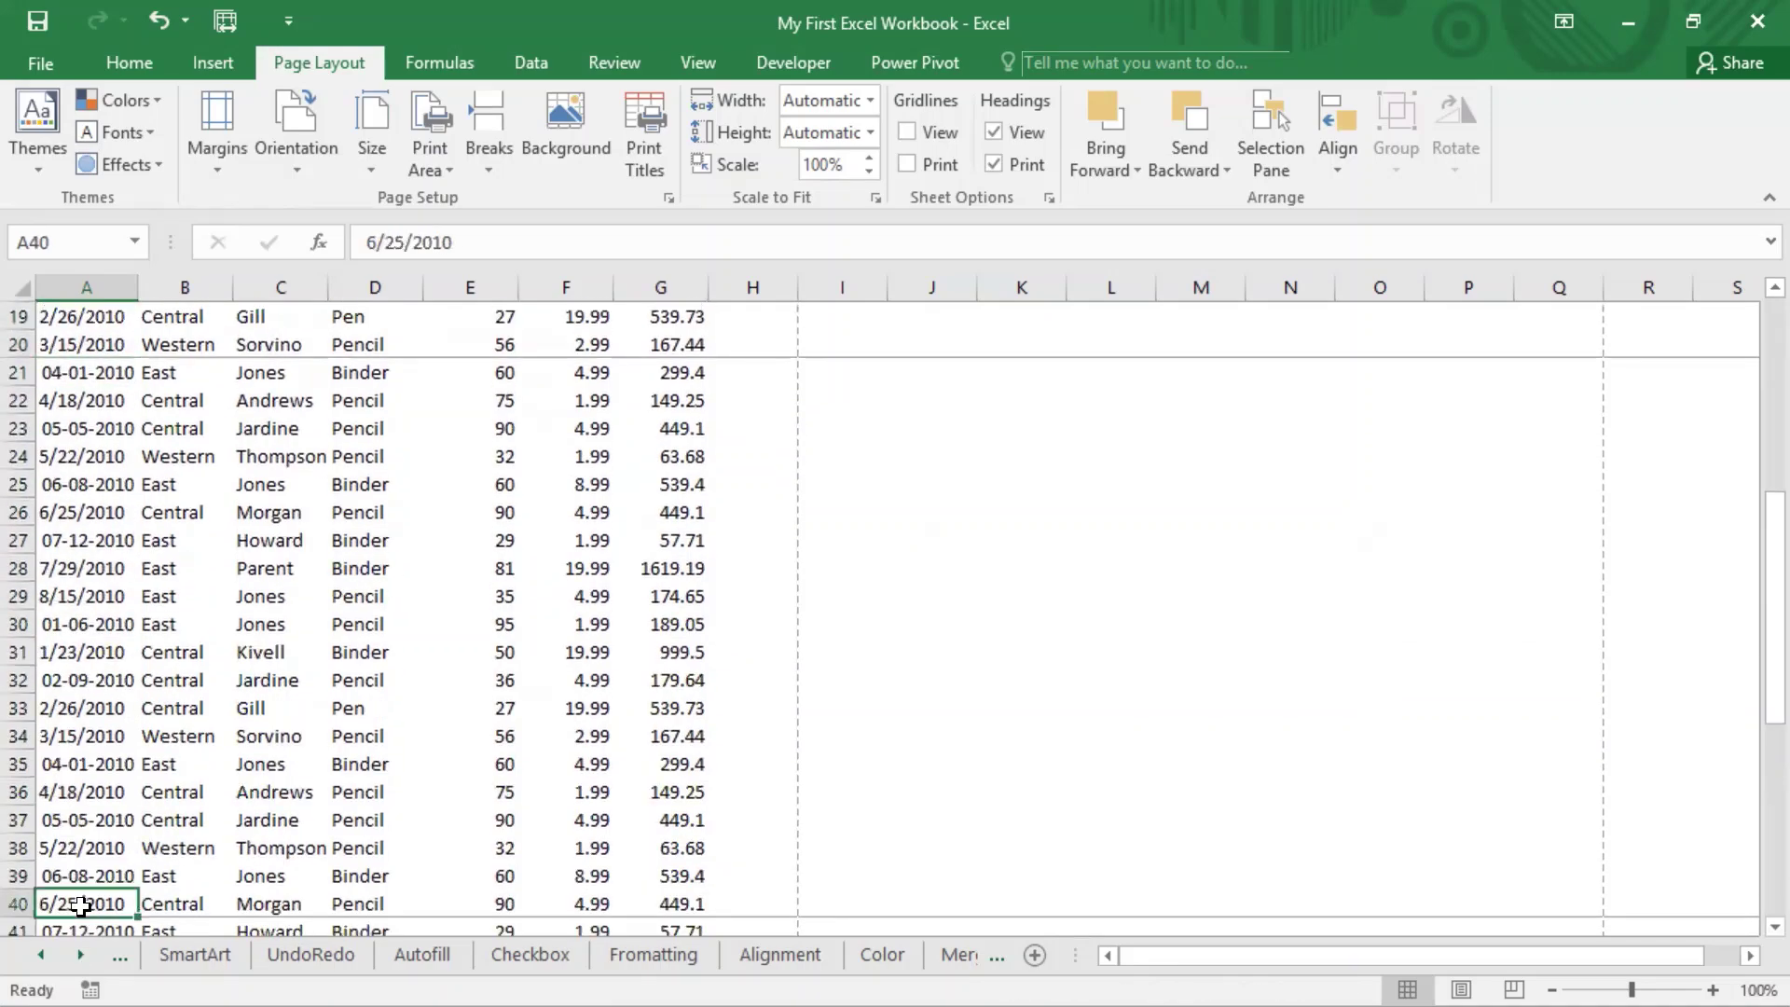
{"action": "scroll", "coordinate": [354, 760], "scroll_direction": "down", "scroll_amount": 4}
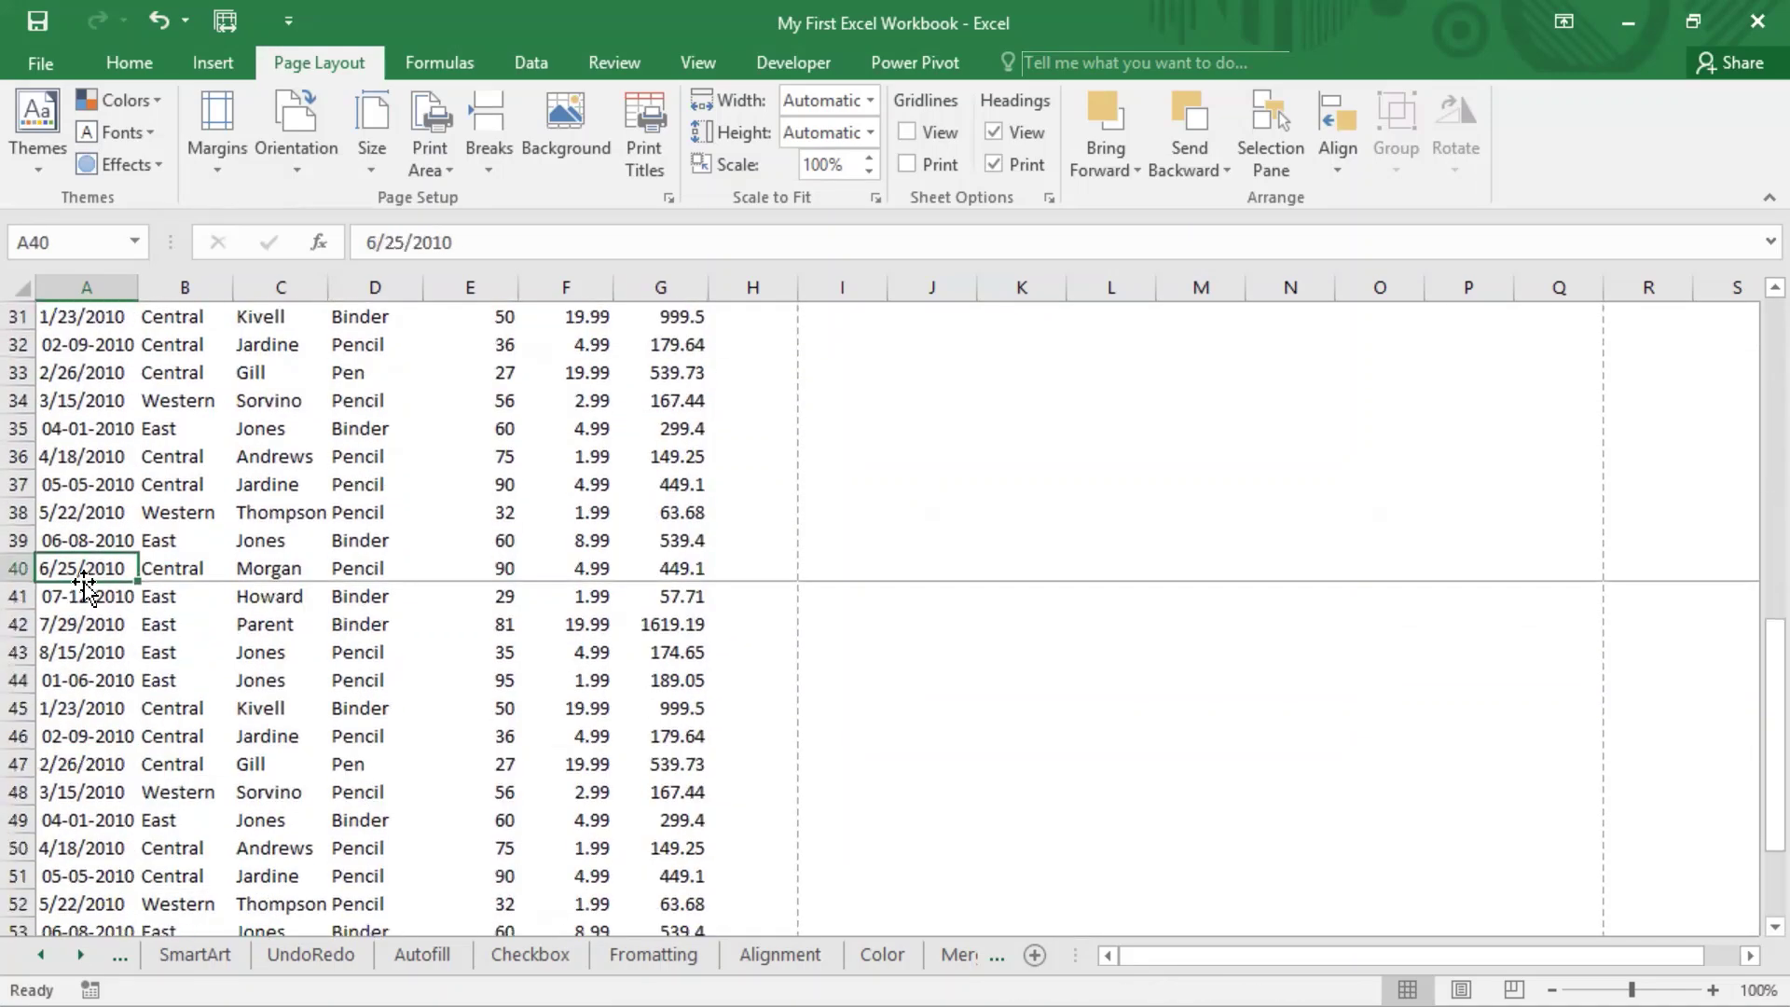
{"action": "scroll", "coordinate": [260, 659], "scroll_direction": "down", "scroll_amount": 2}
{"action": "scroll", "coordinate": [252, 643], "scroll_direction": "up", "scroll_amount": 12}
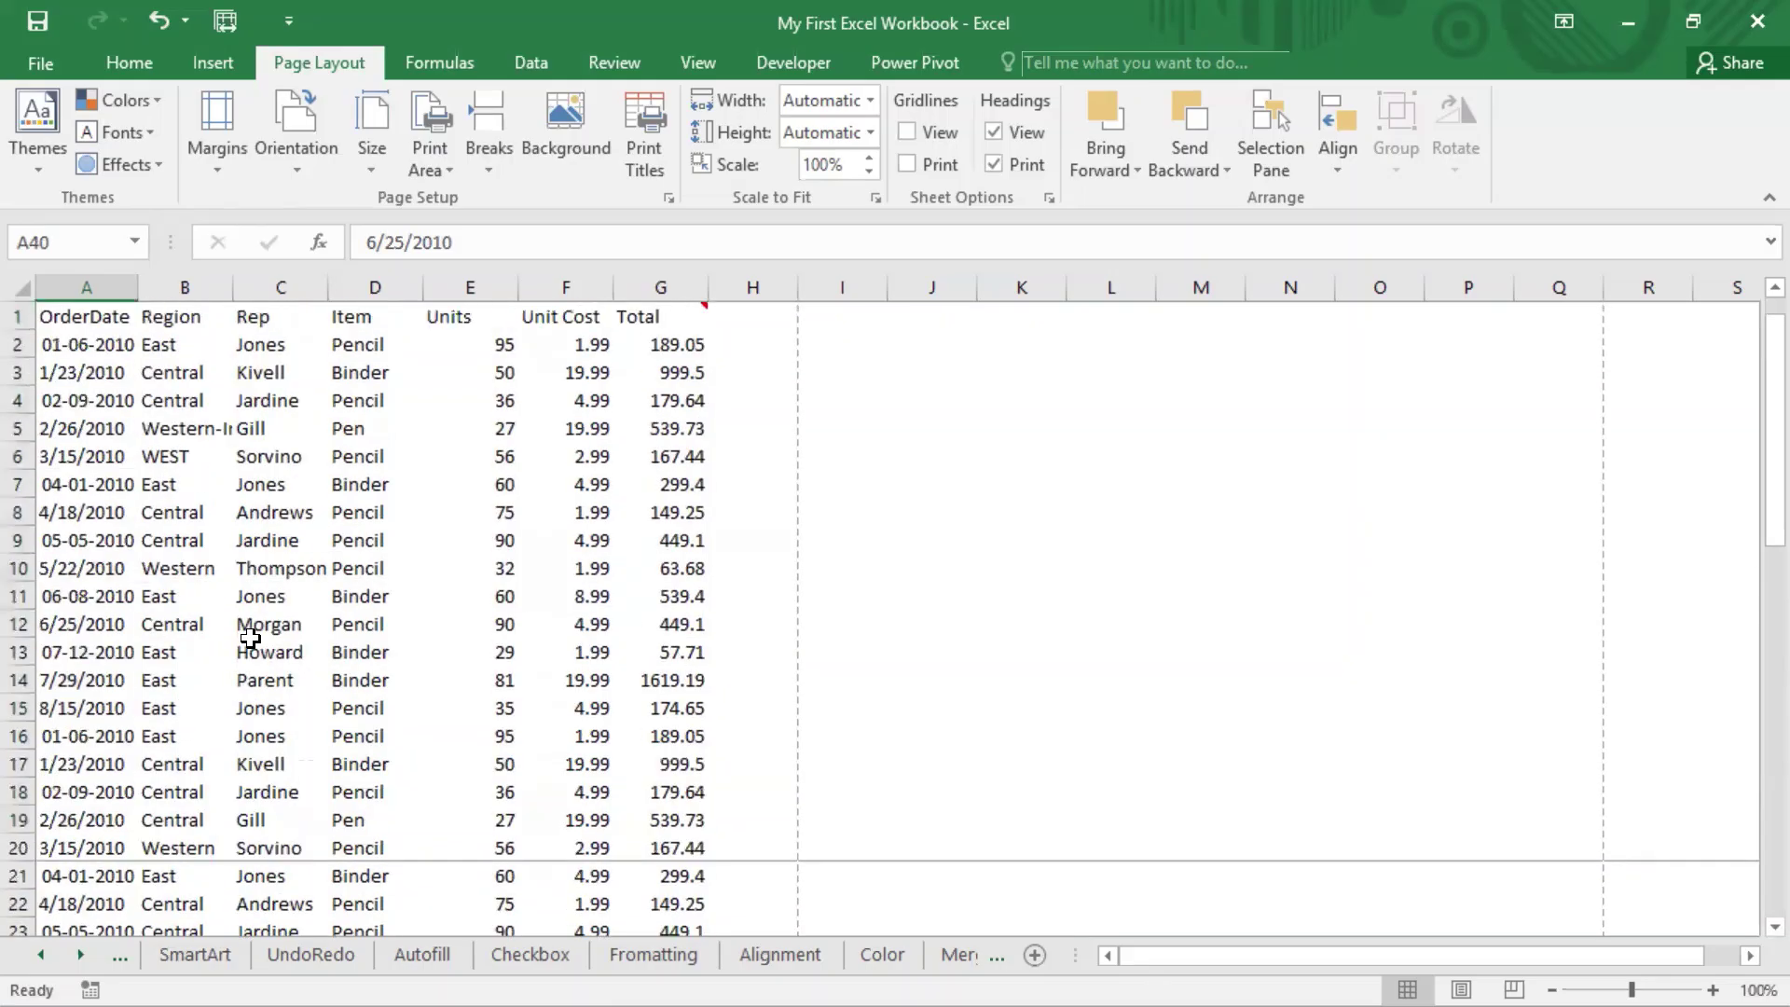
Step: Check every page of the print preview with both row page breaks in place, and return to the worksheet
{"action": "left_click", "coordinate": [42, 60]}
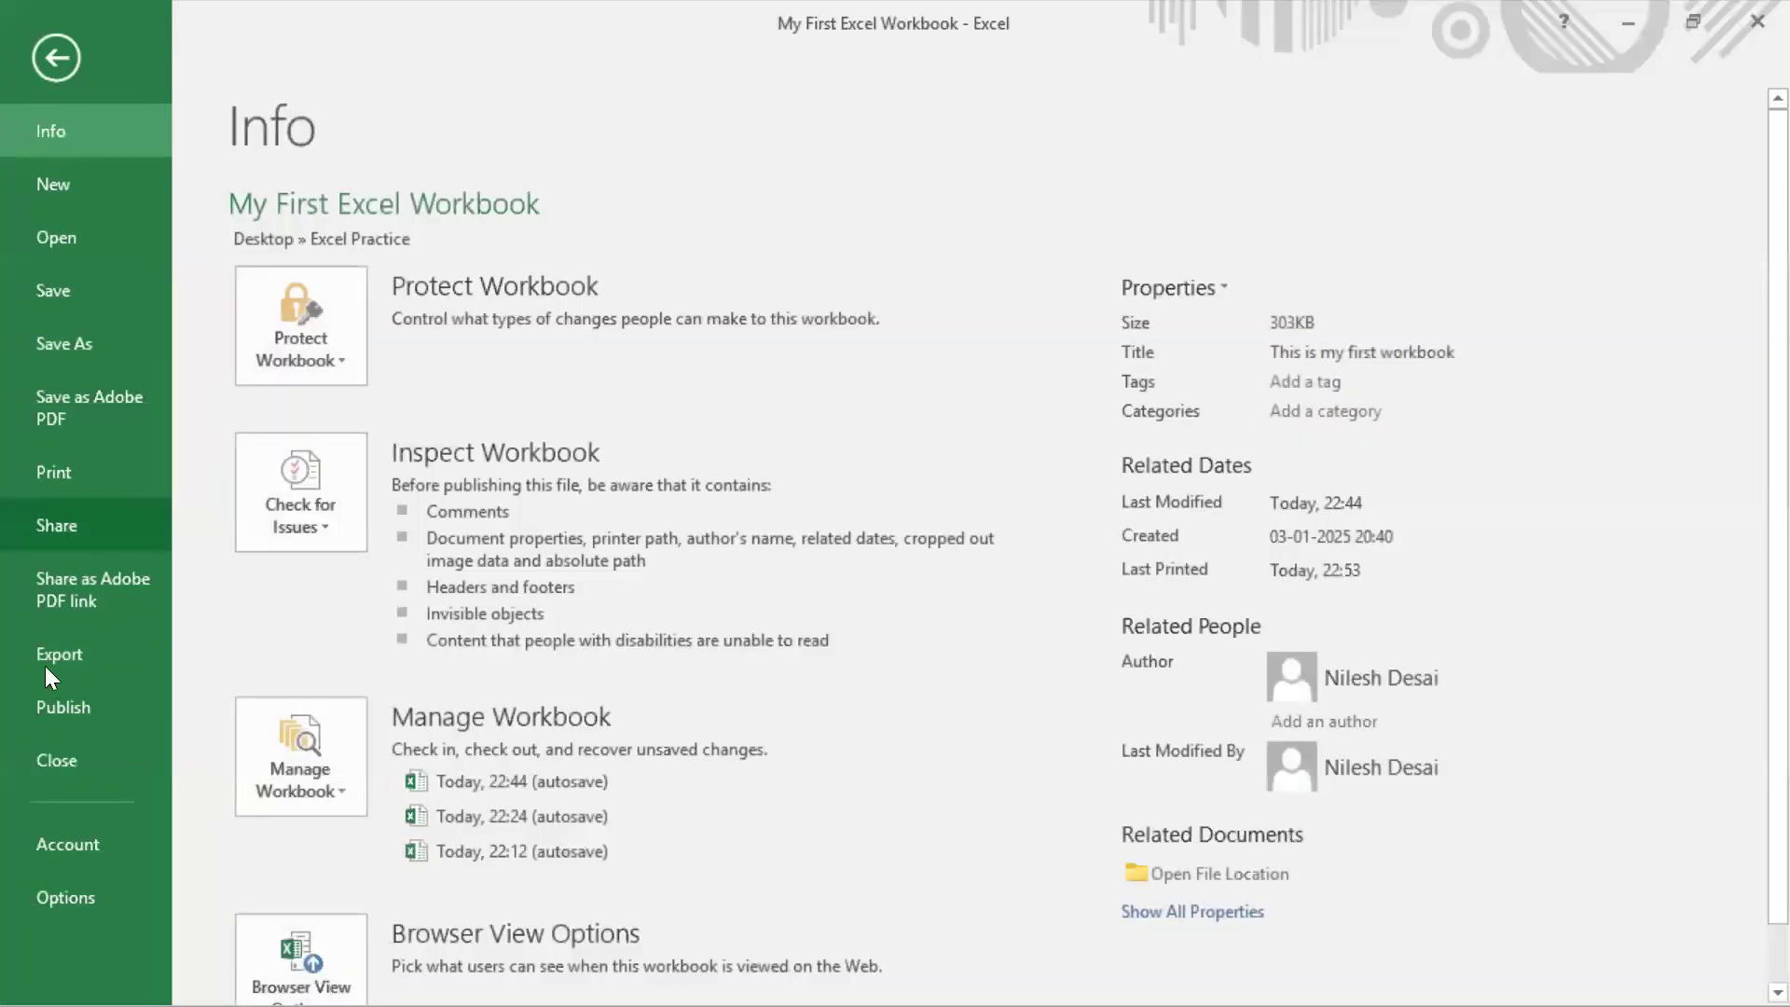
{"action": "left_click", "coordinate": [56, 473]}
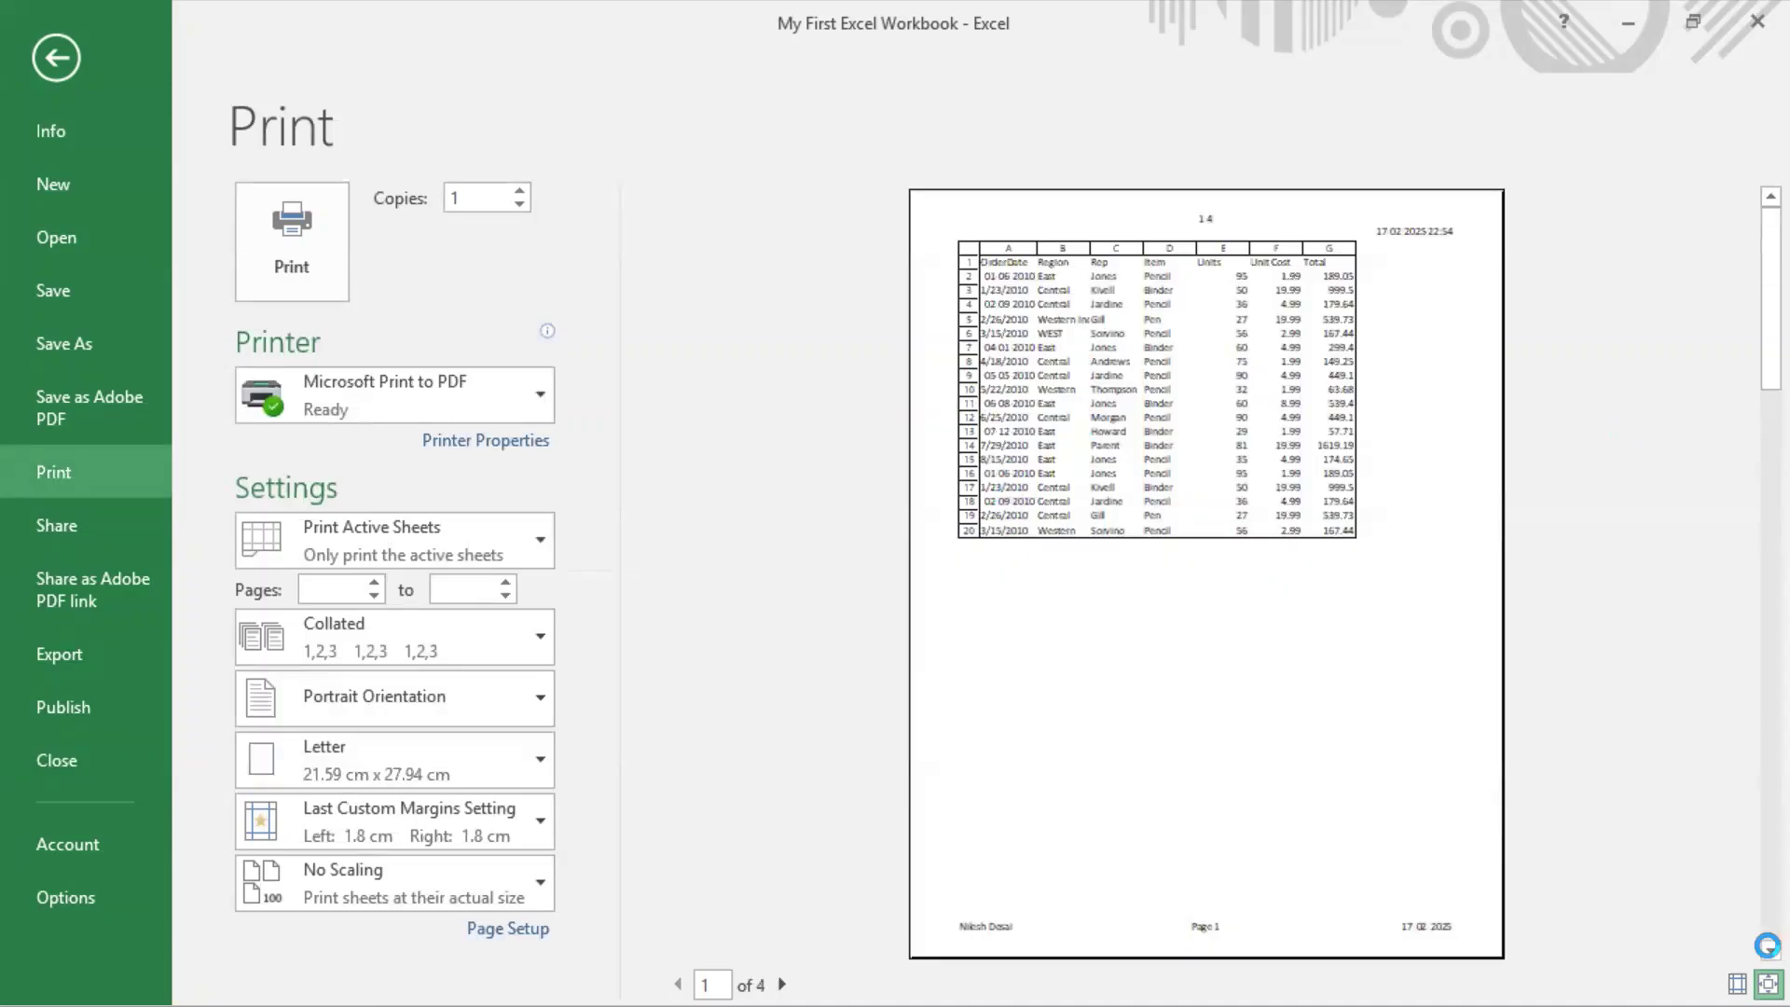
{"action": "scroll", "coordinate": [1749, 951], "scroll_direction": "down", "scroll_amount": 1}
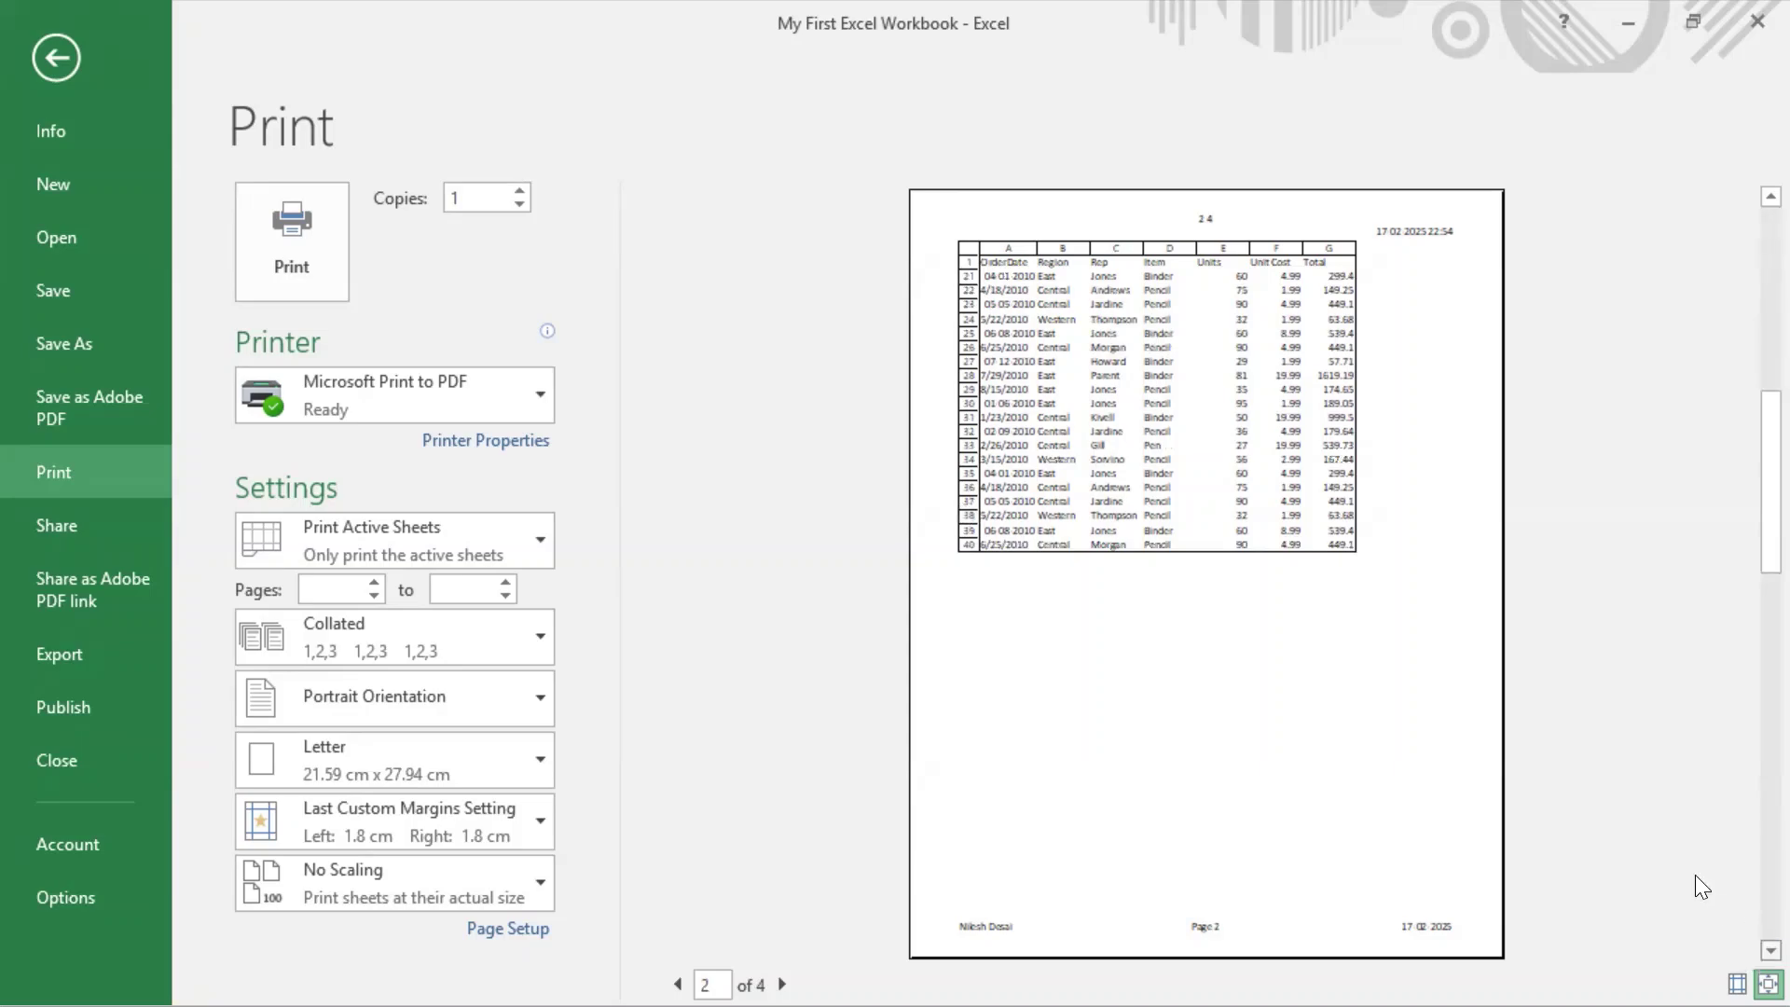
{"action": "scroll", "coordinate": [1694, 875], "scroll_direction": "down", "scroll_amount": 1}
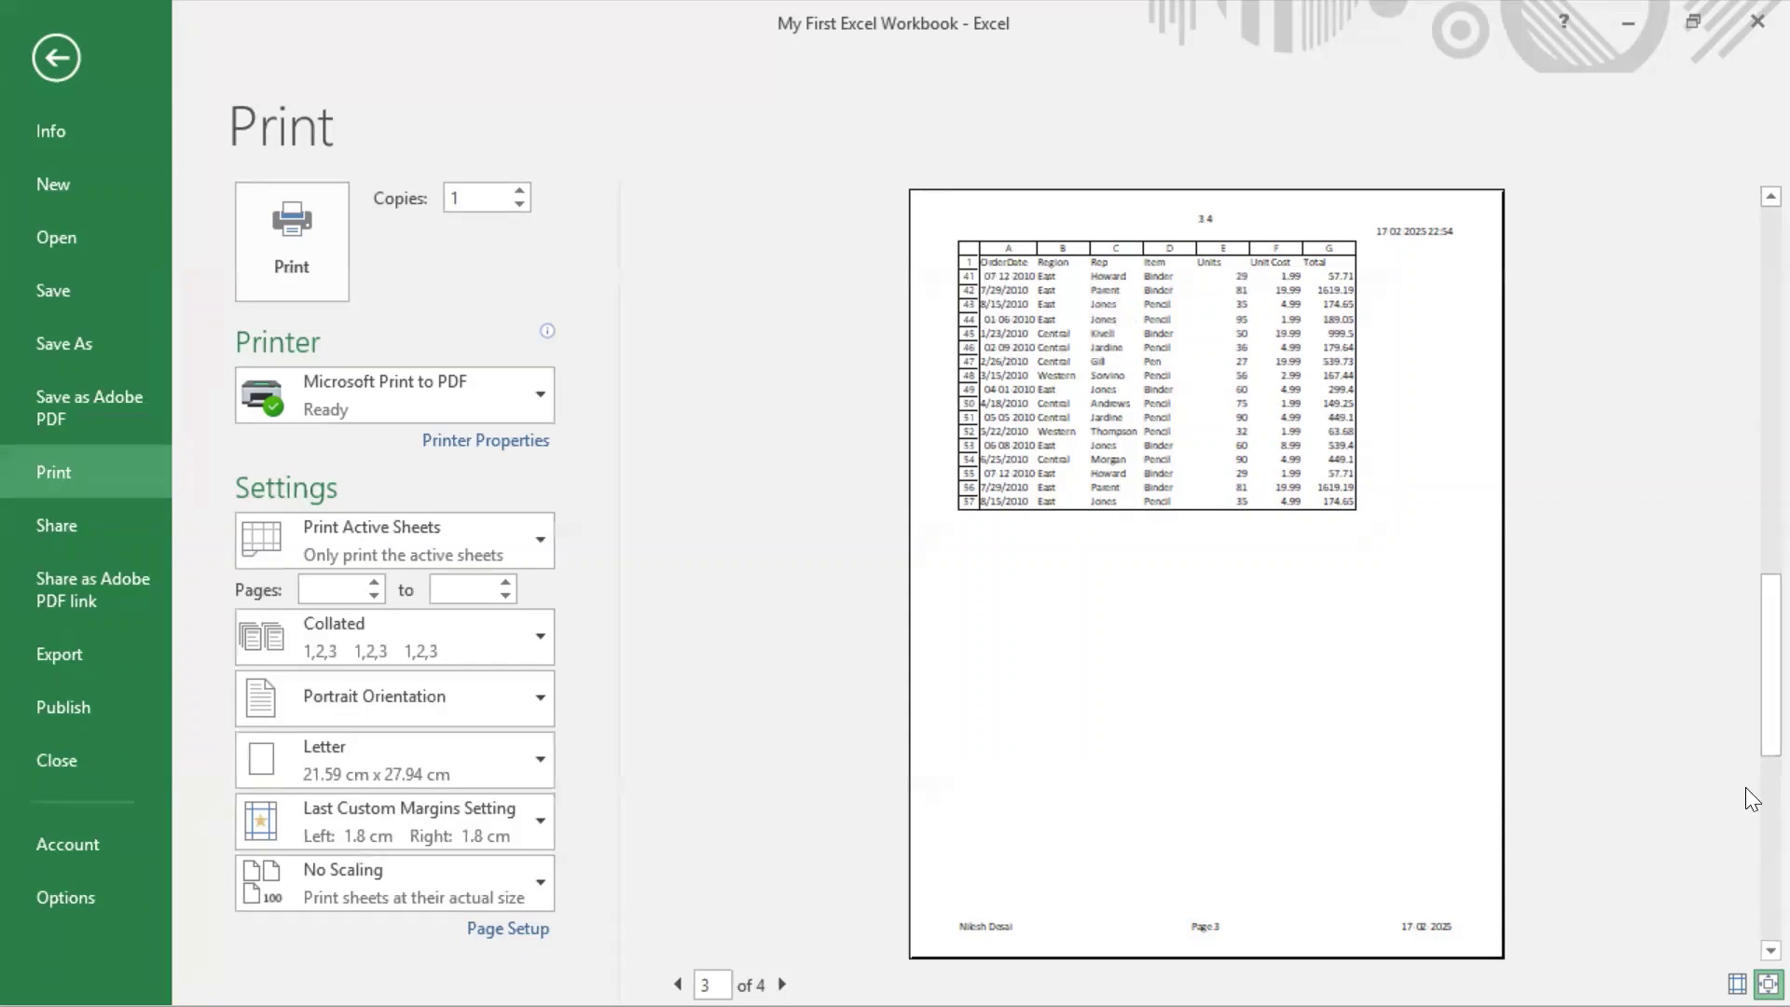
{"action": "left_click", "coordinate": [1770, 950]}
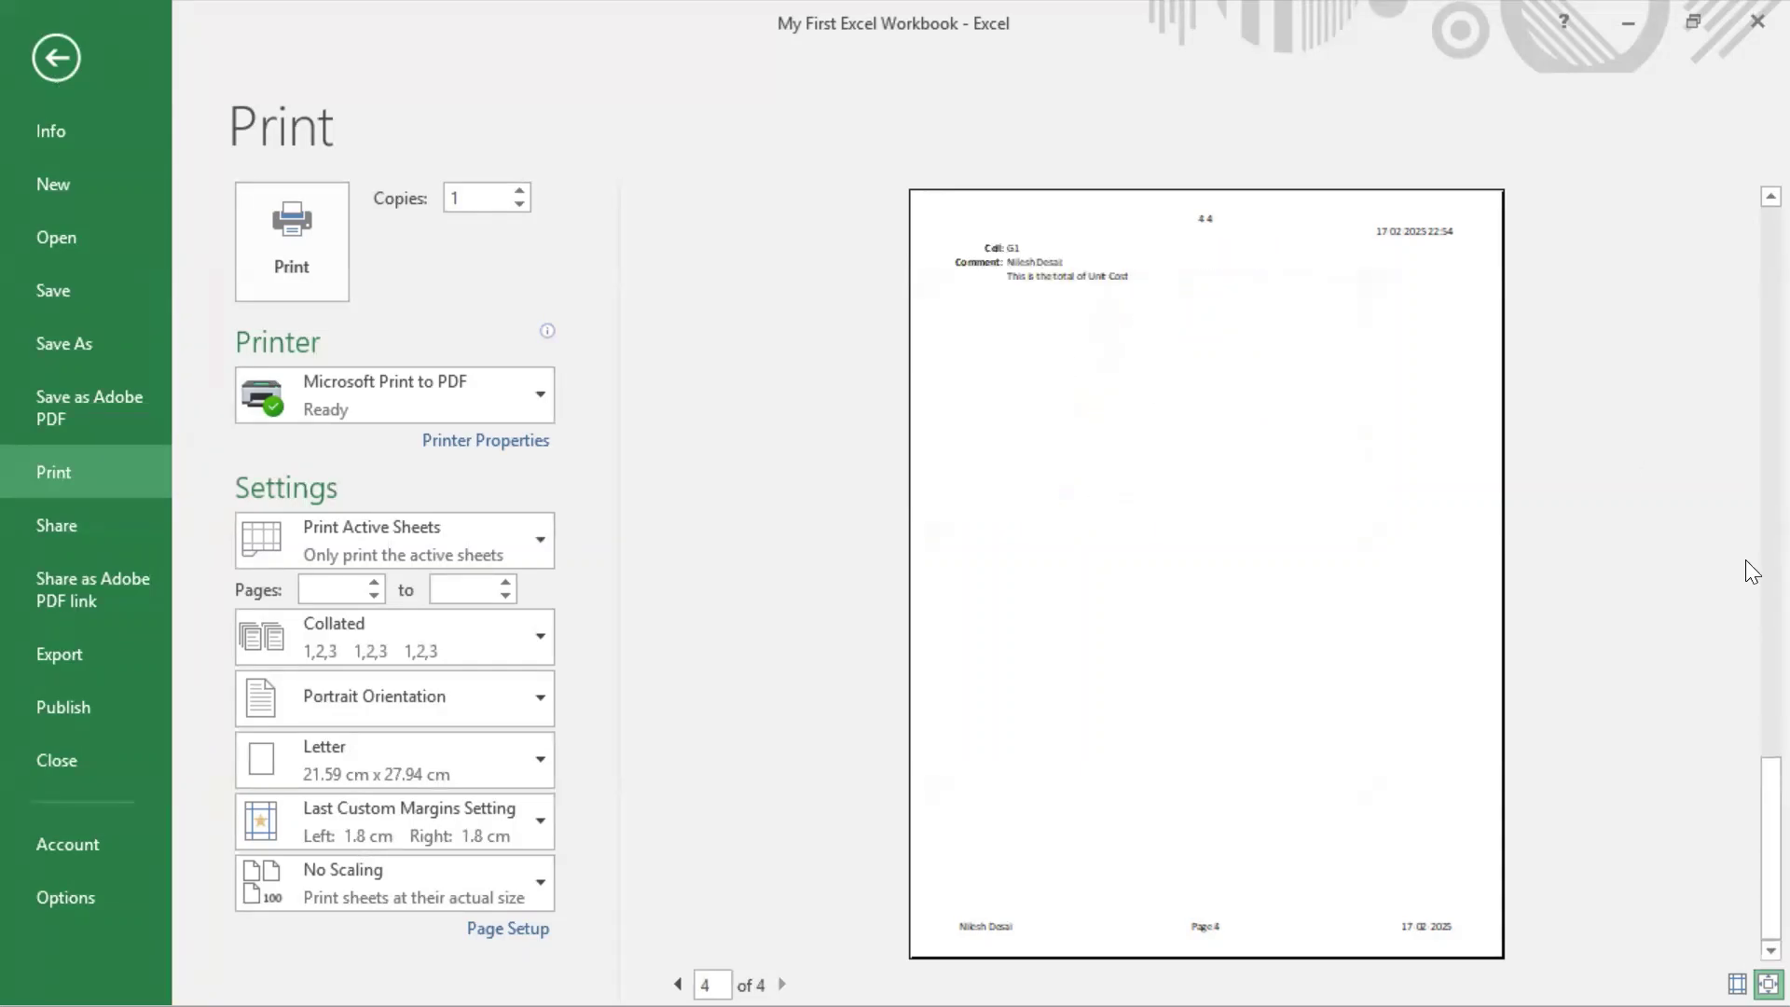
{"action": "left_click_drag", "start_coordinate": [1748, 834], "coordinate": [1748, 328]}
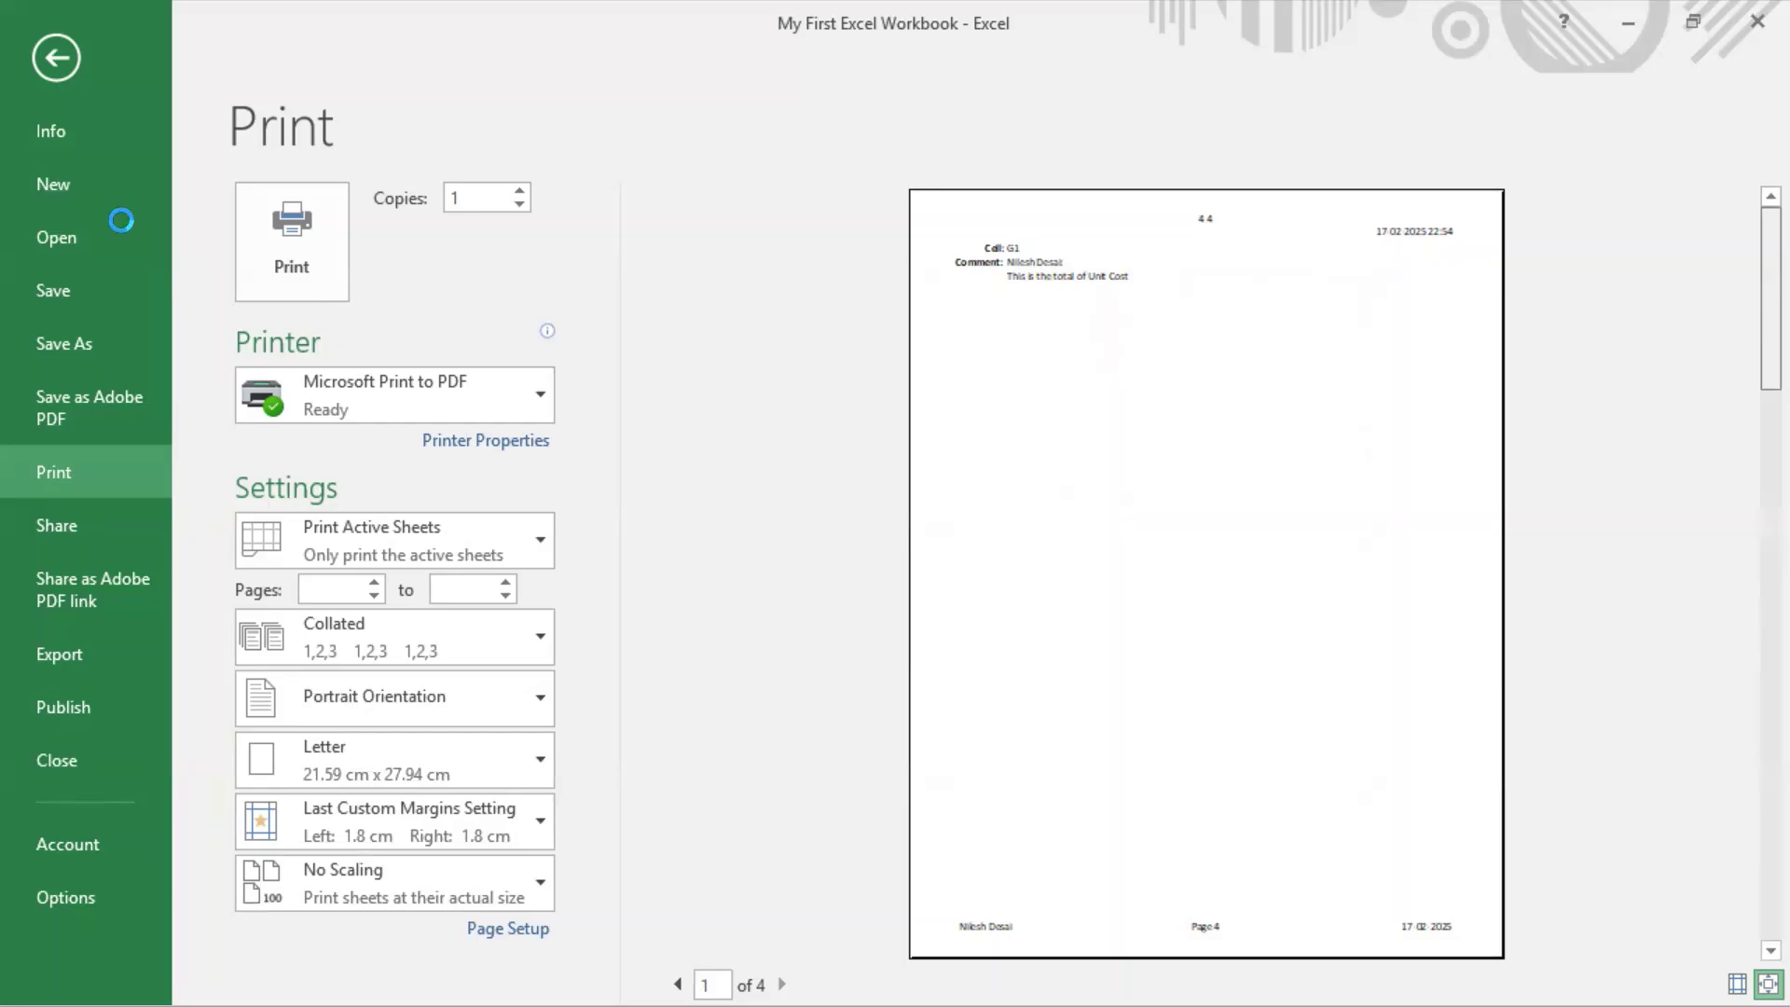
{"action": "left_click", "coordinate": [62, 66]}
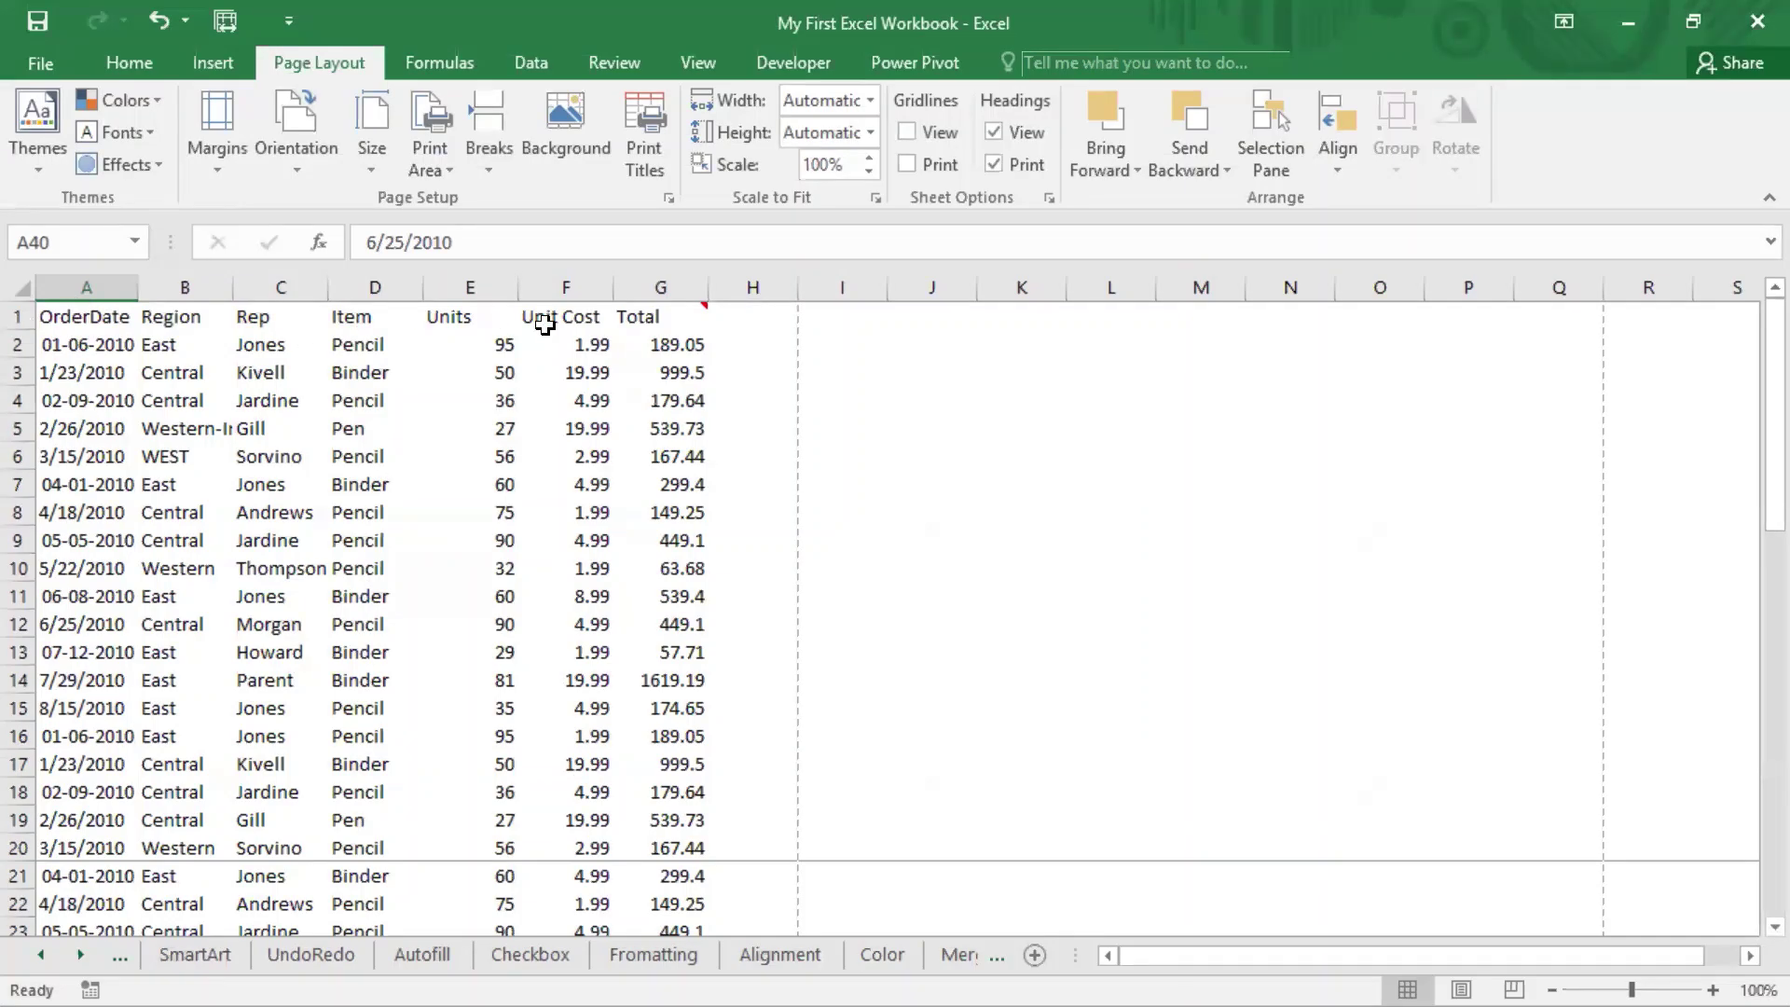
Step: Reset all page breaks on the order worksheet, with cell D1 as the active cell
{"action": "left_click_drag", "start_coordinate": [84, 321], "coordinate": [628, 320]}
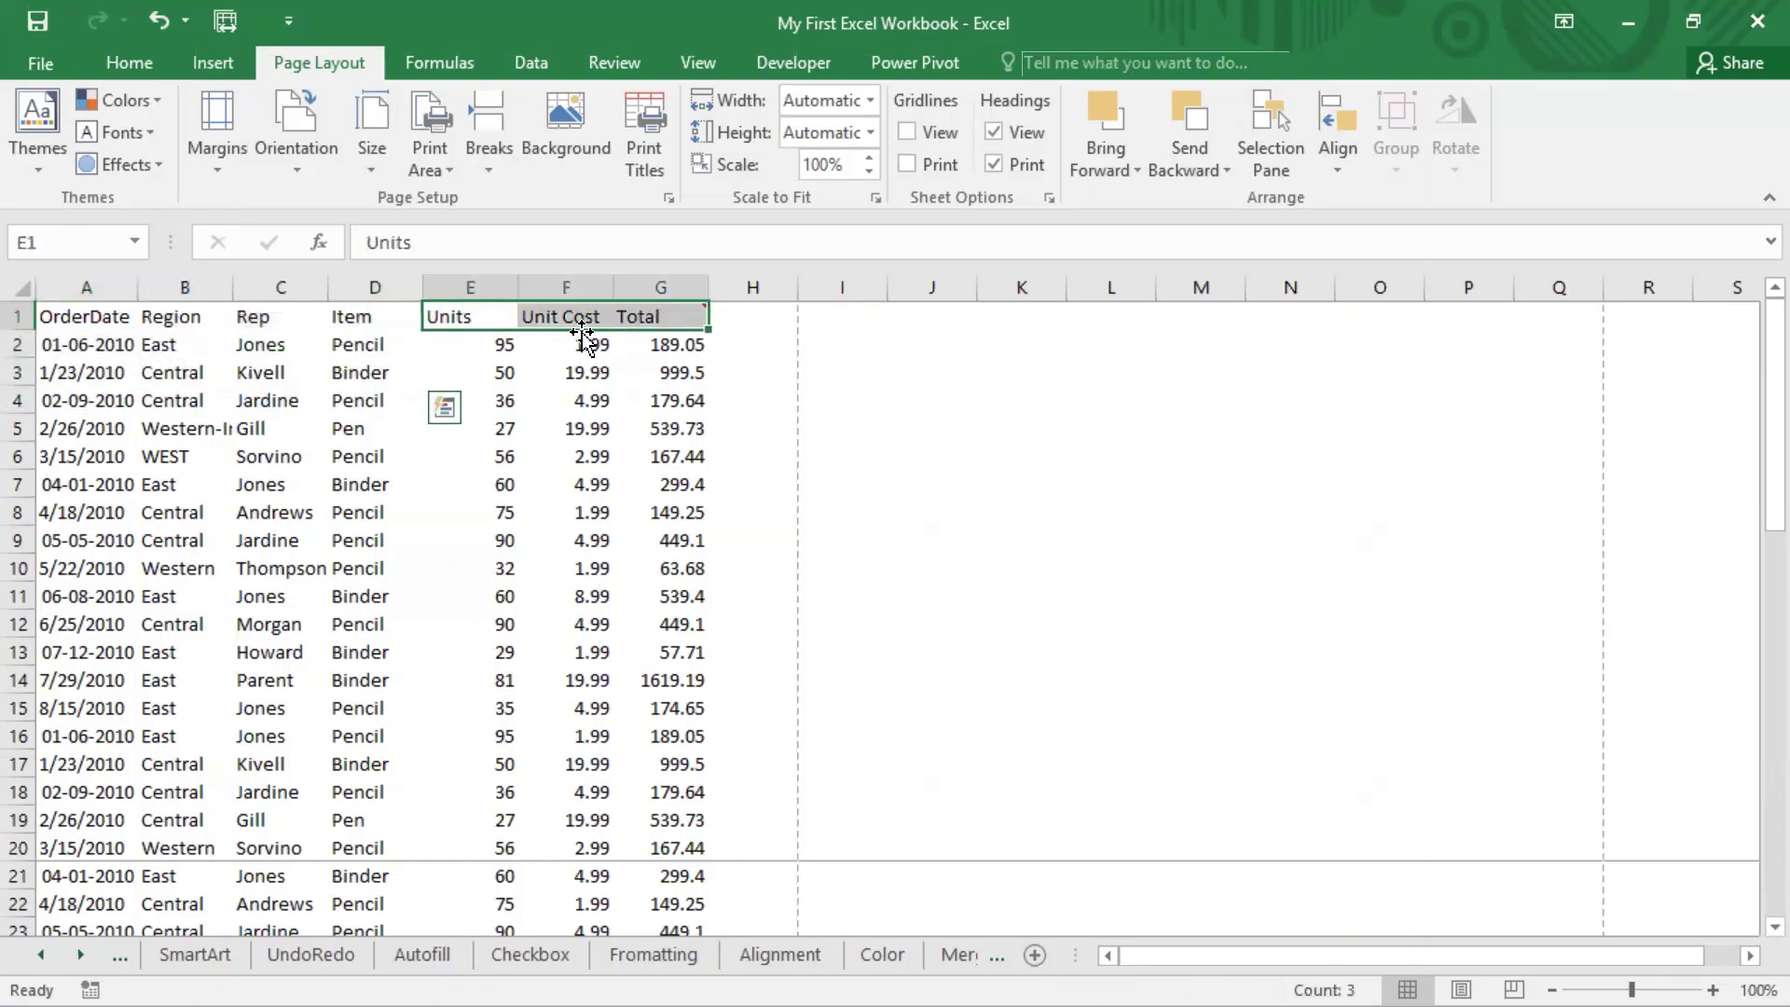
{"action": "left_click", "coordinate": [372, 315]}
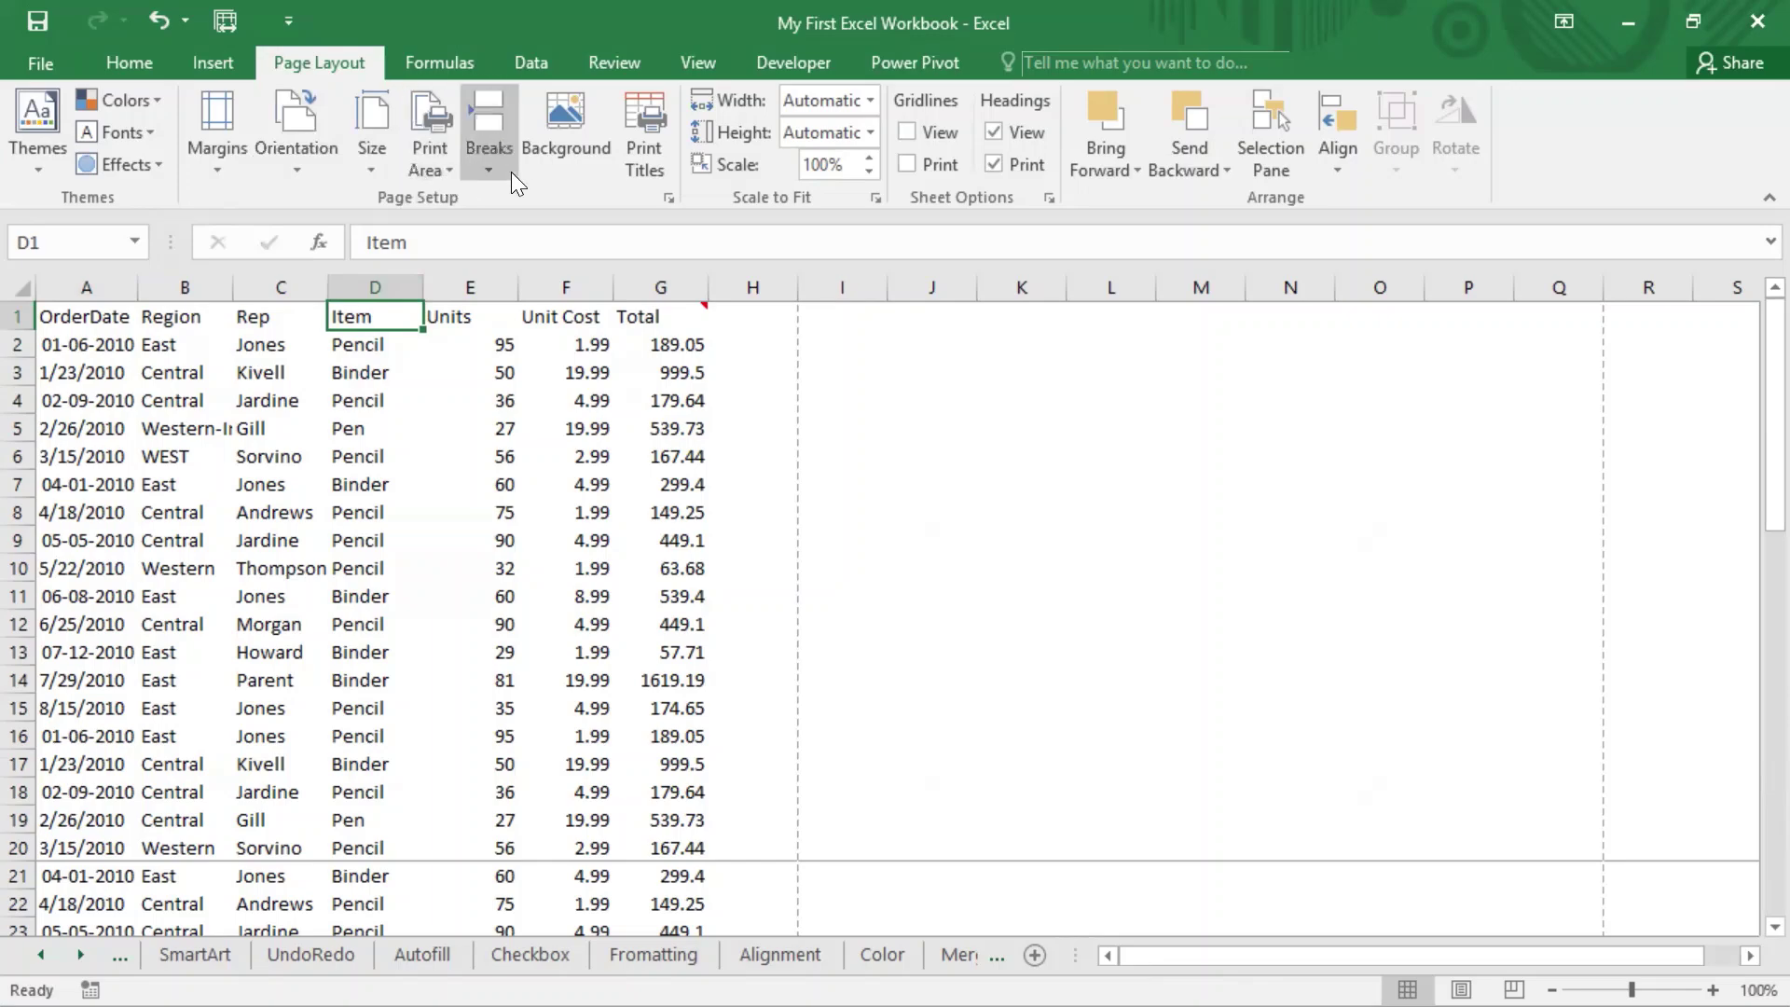
{"action": "left_click", "coordinate": [487, 170]}
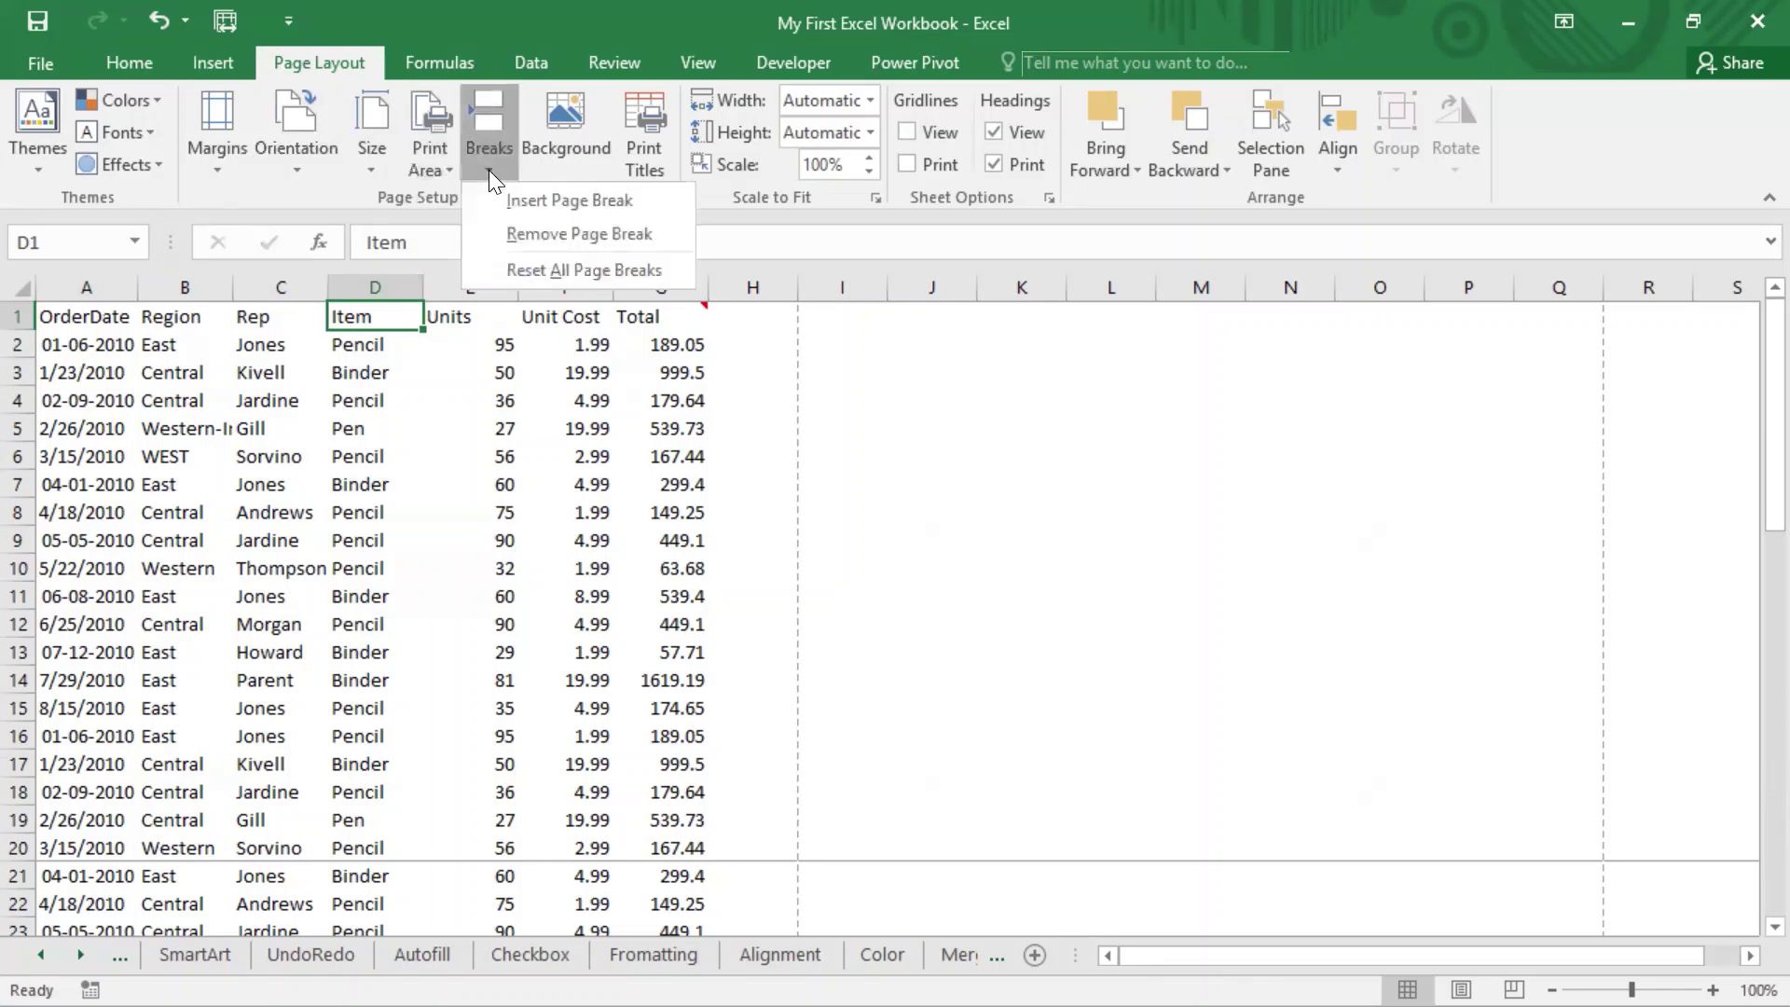
{"action": "left_click", "coordinate": [575, 273]}
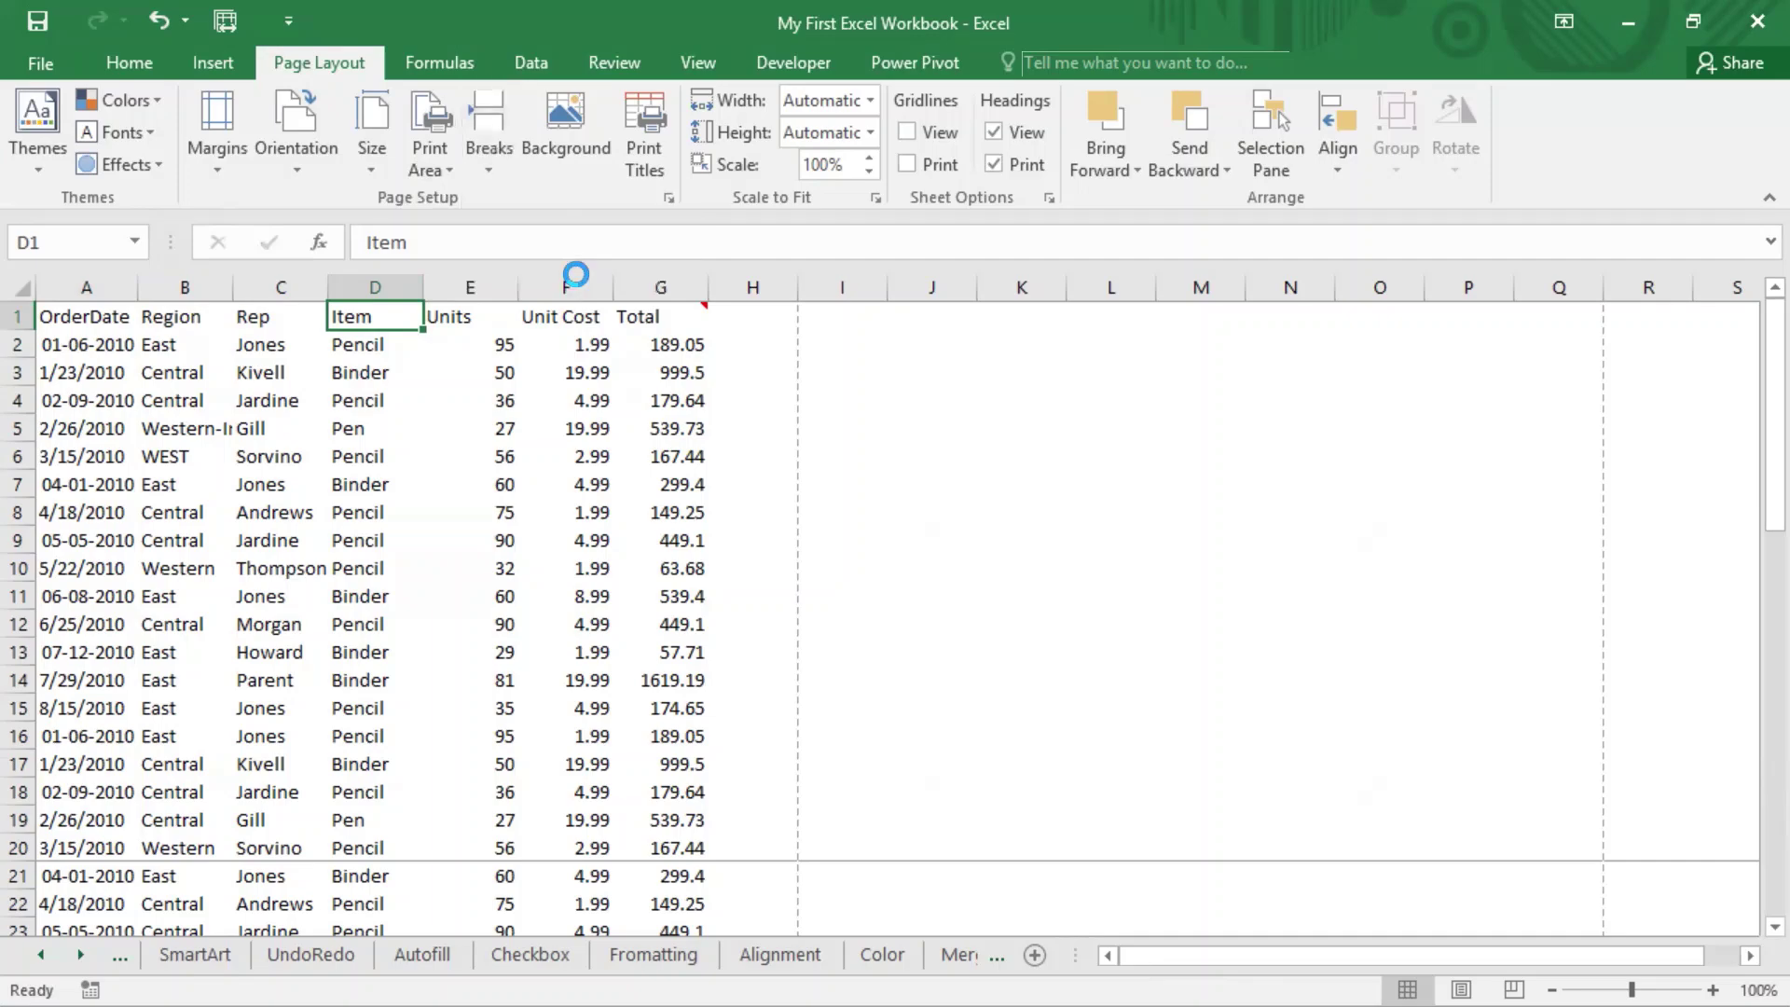
{"action": "left_click", "coordinate": [426, 622]}
{"action": "left_click", "coordinate": [371, 319]}
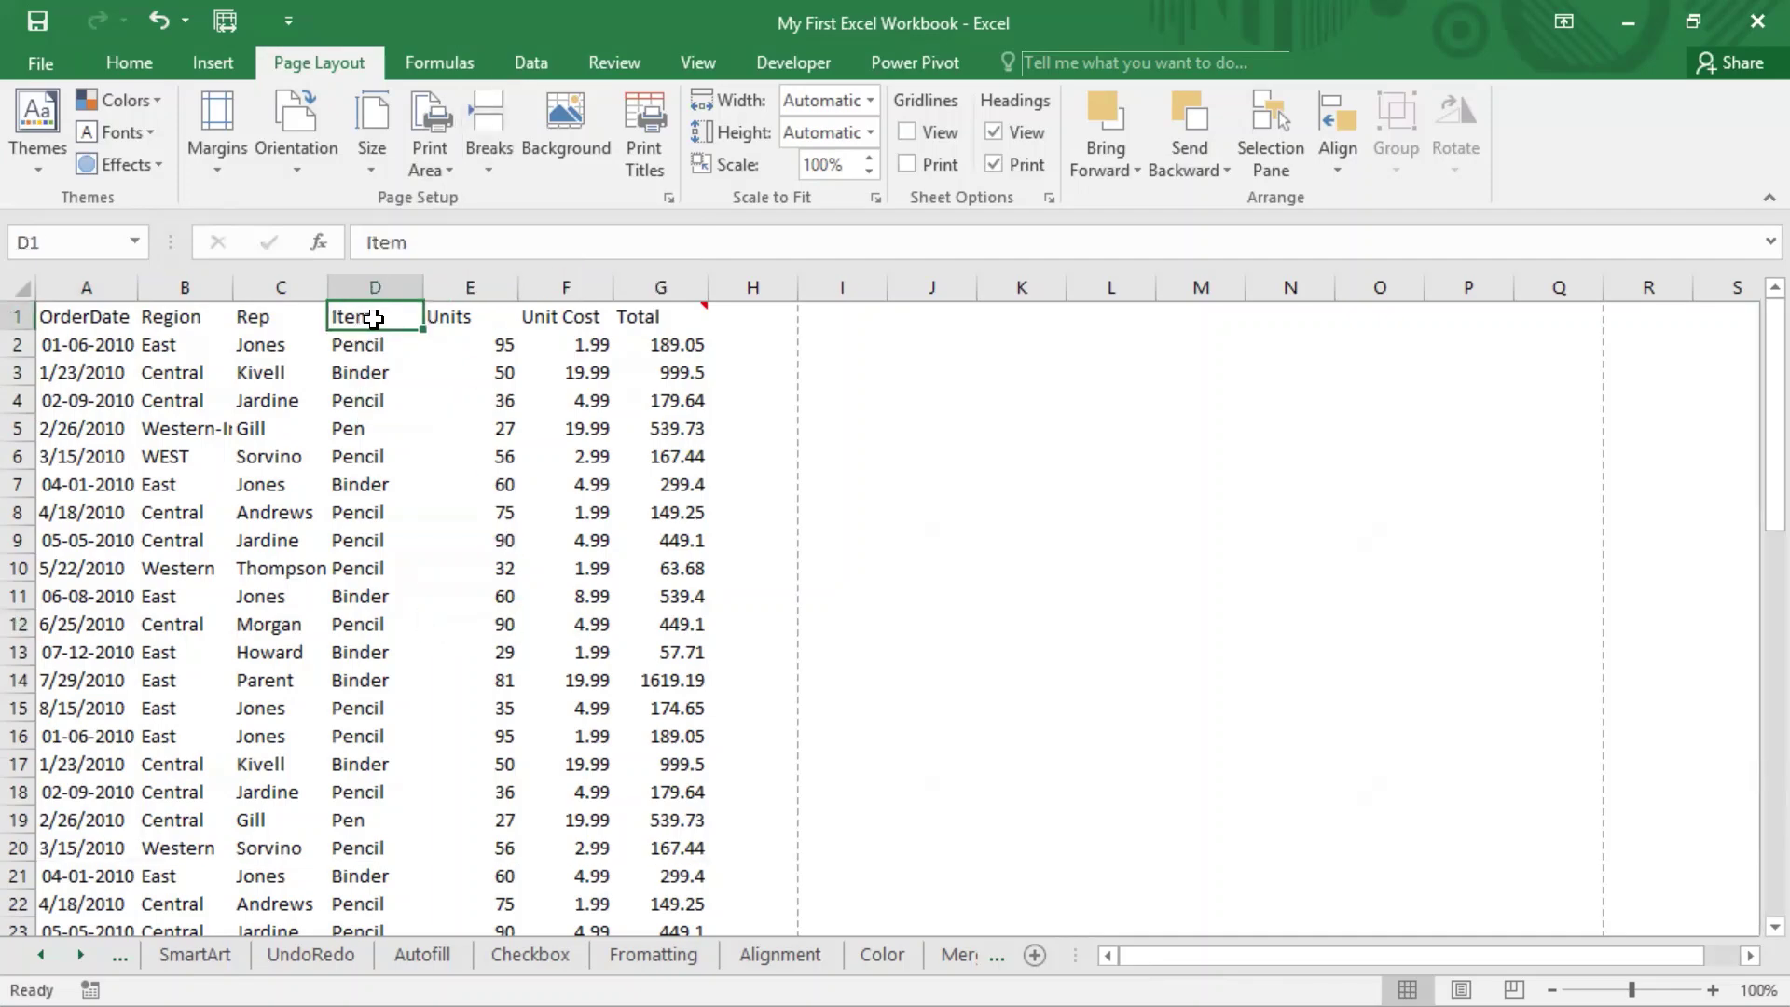
Step: Insert a vertical page break before the Units column, with cell E1 as the active cell
{"action": "left_click", "coordinate": [893, 2]}
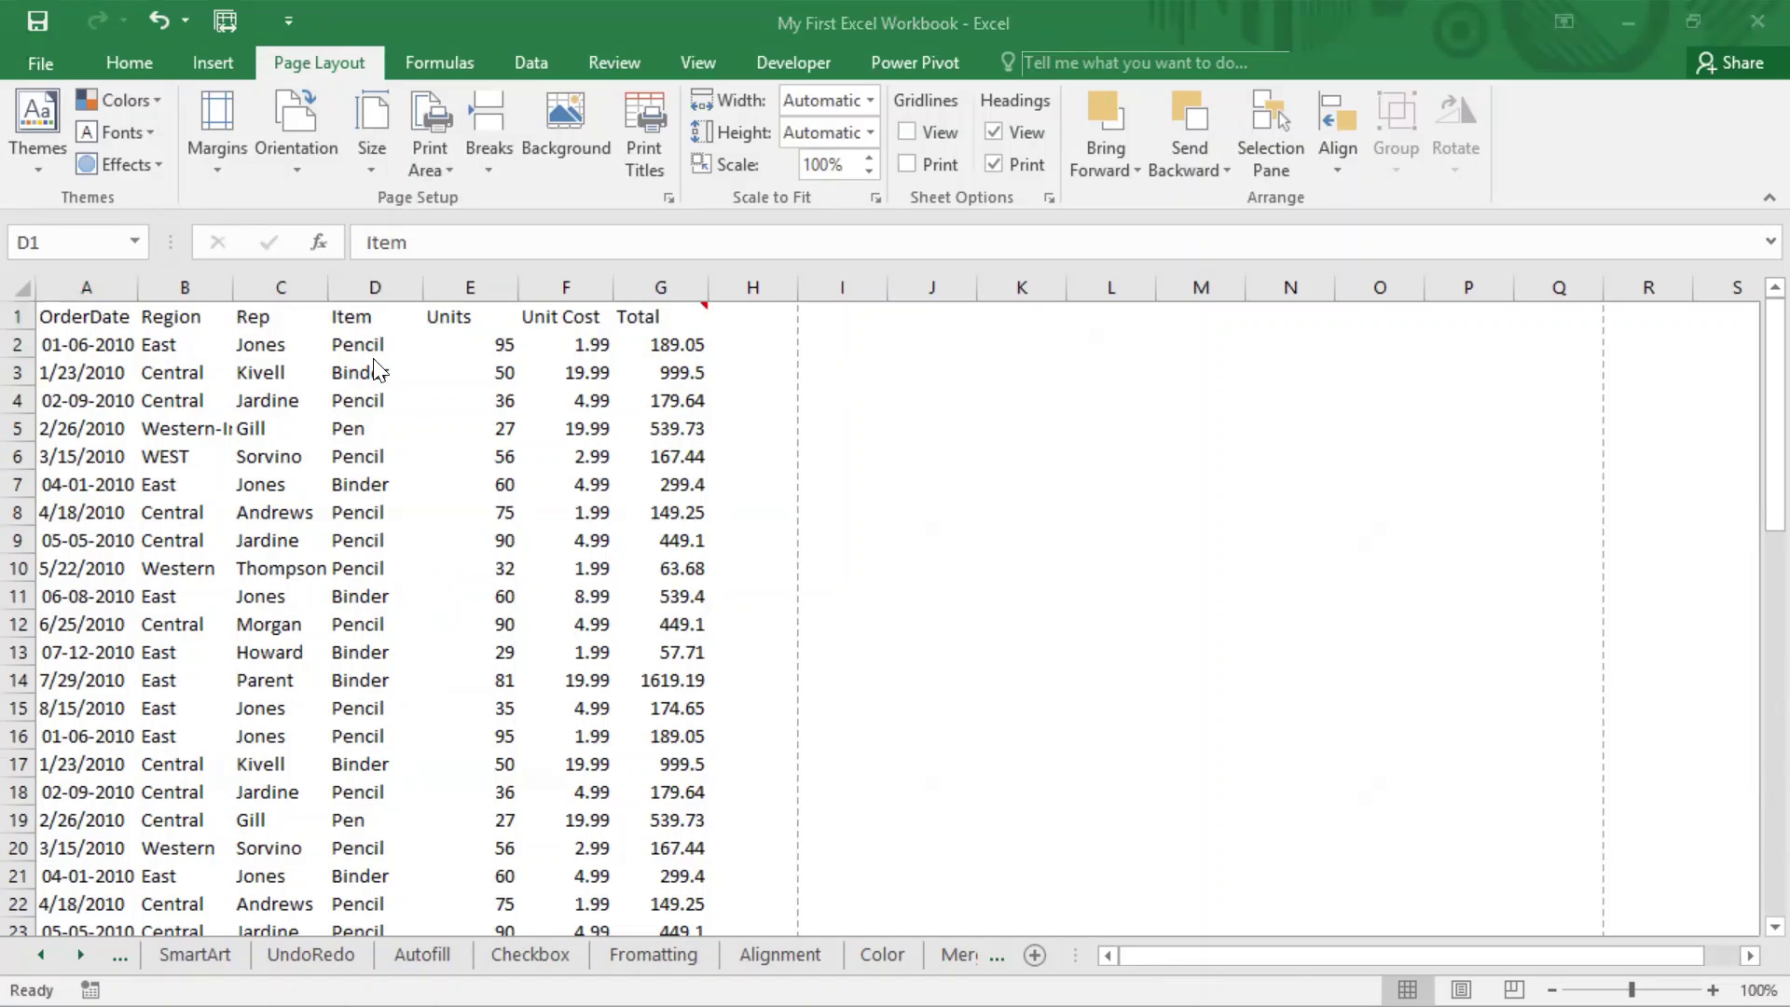
{"action": "left_click", "coordinate": [366, 322]}
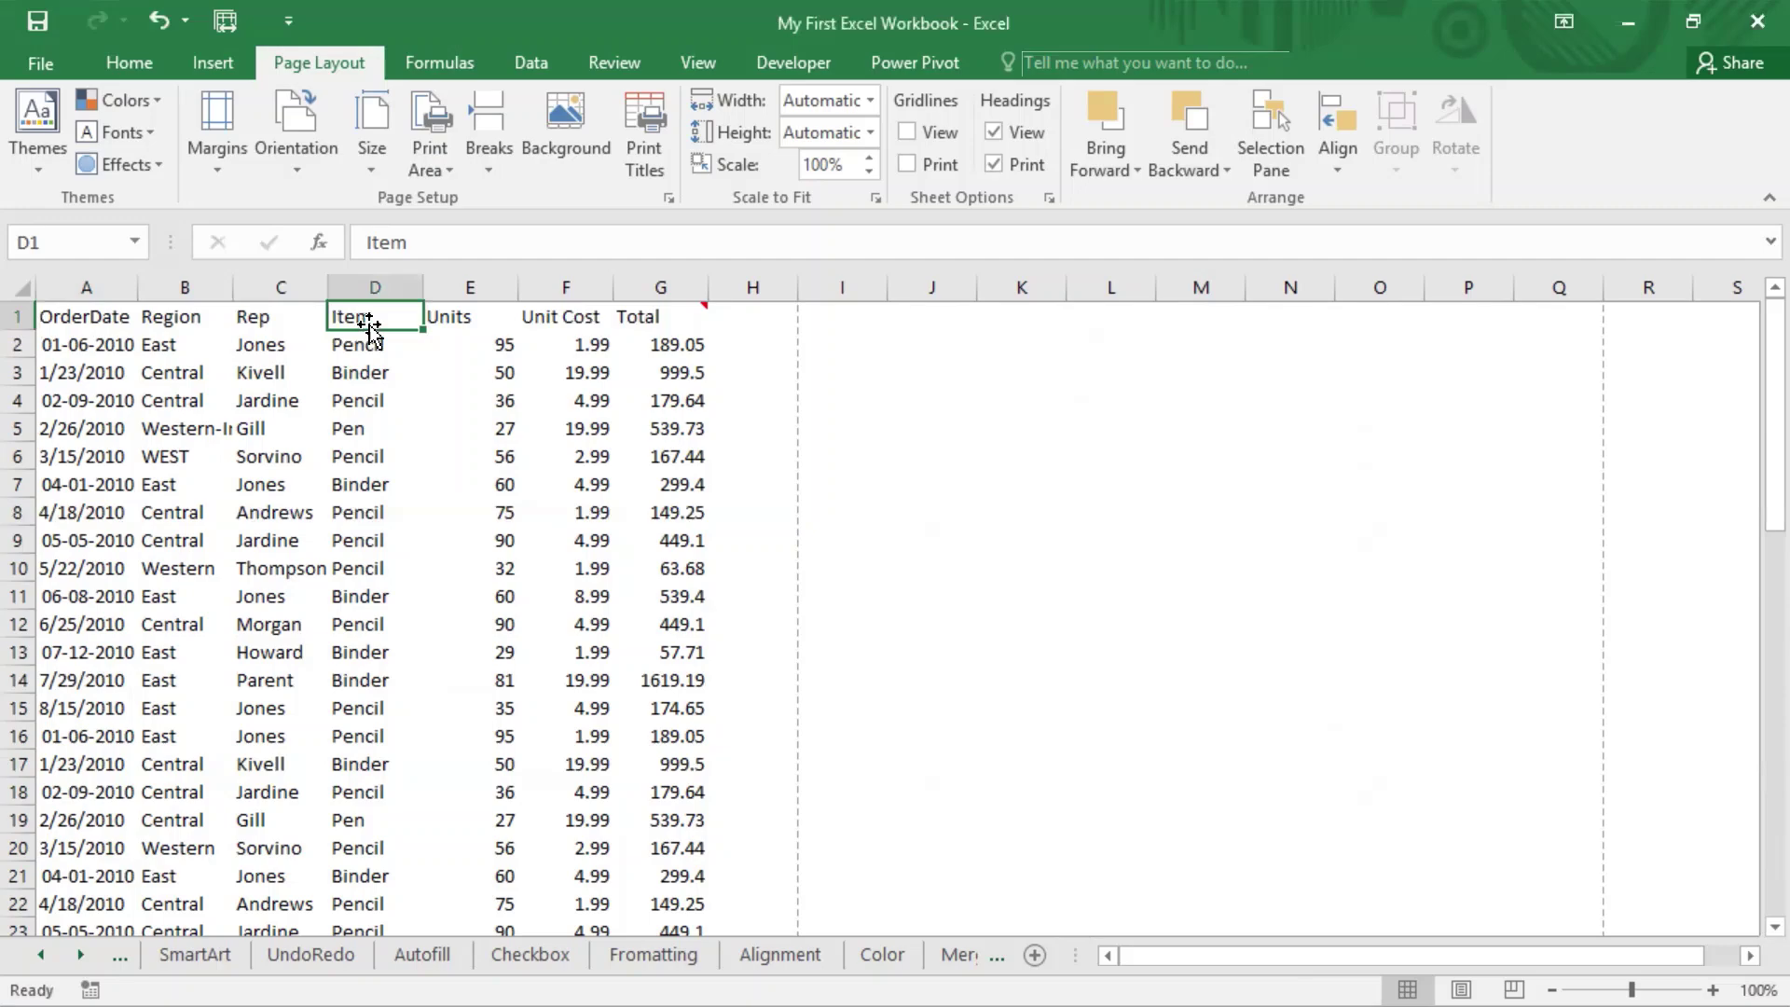
{"action": "left_click", "coordinate": [480, 316]}
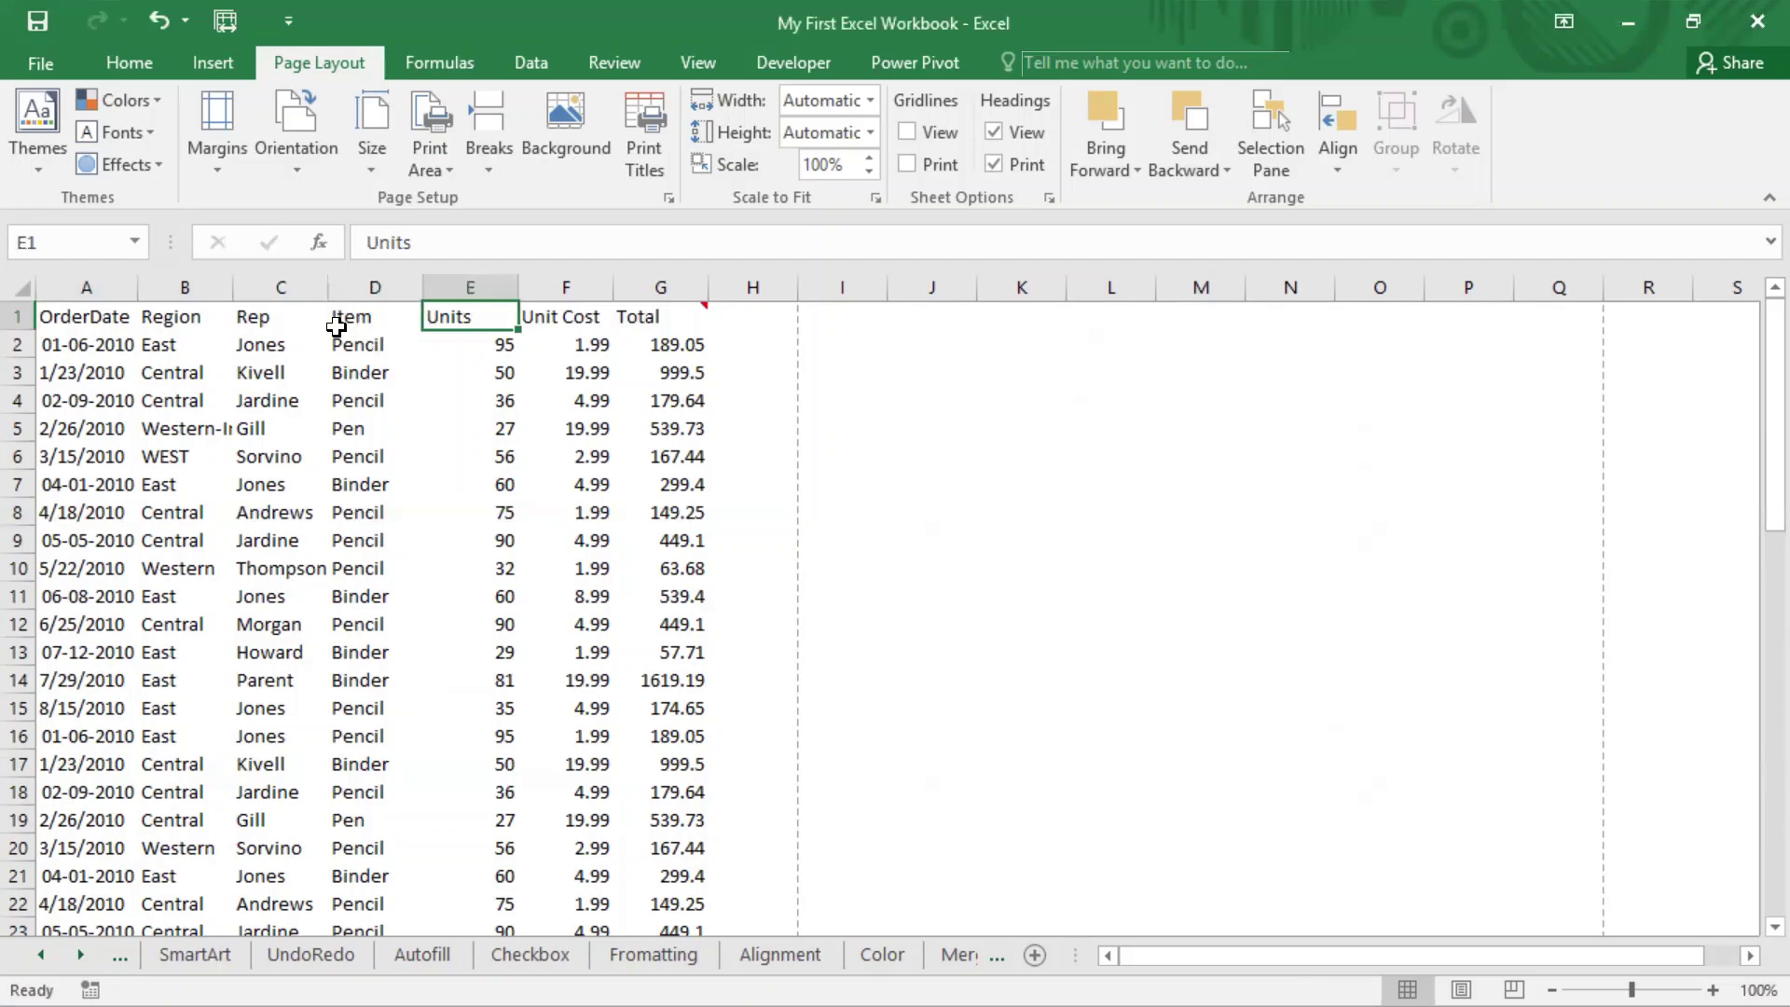
{"action": "left_click", "coordinate": [108, 312]}
{"action": "left_click_drag", "start_coordinate": [107, 312], "coordinate": [643, 317]}
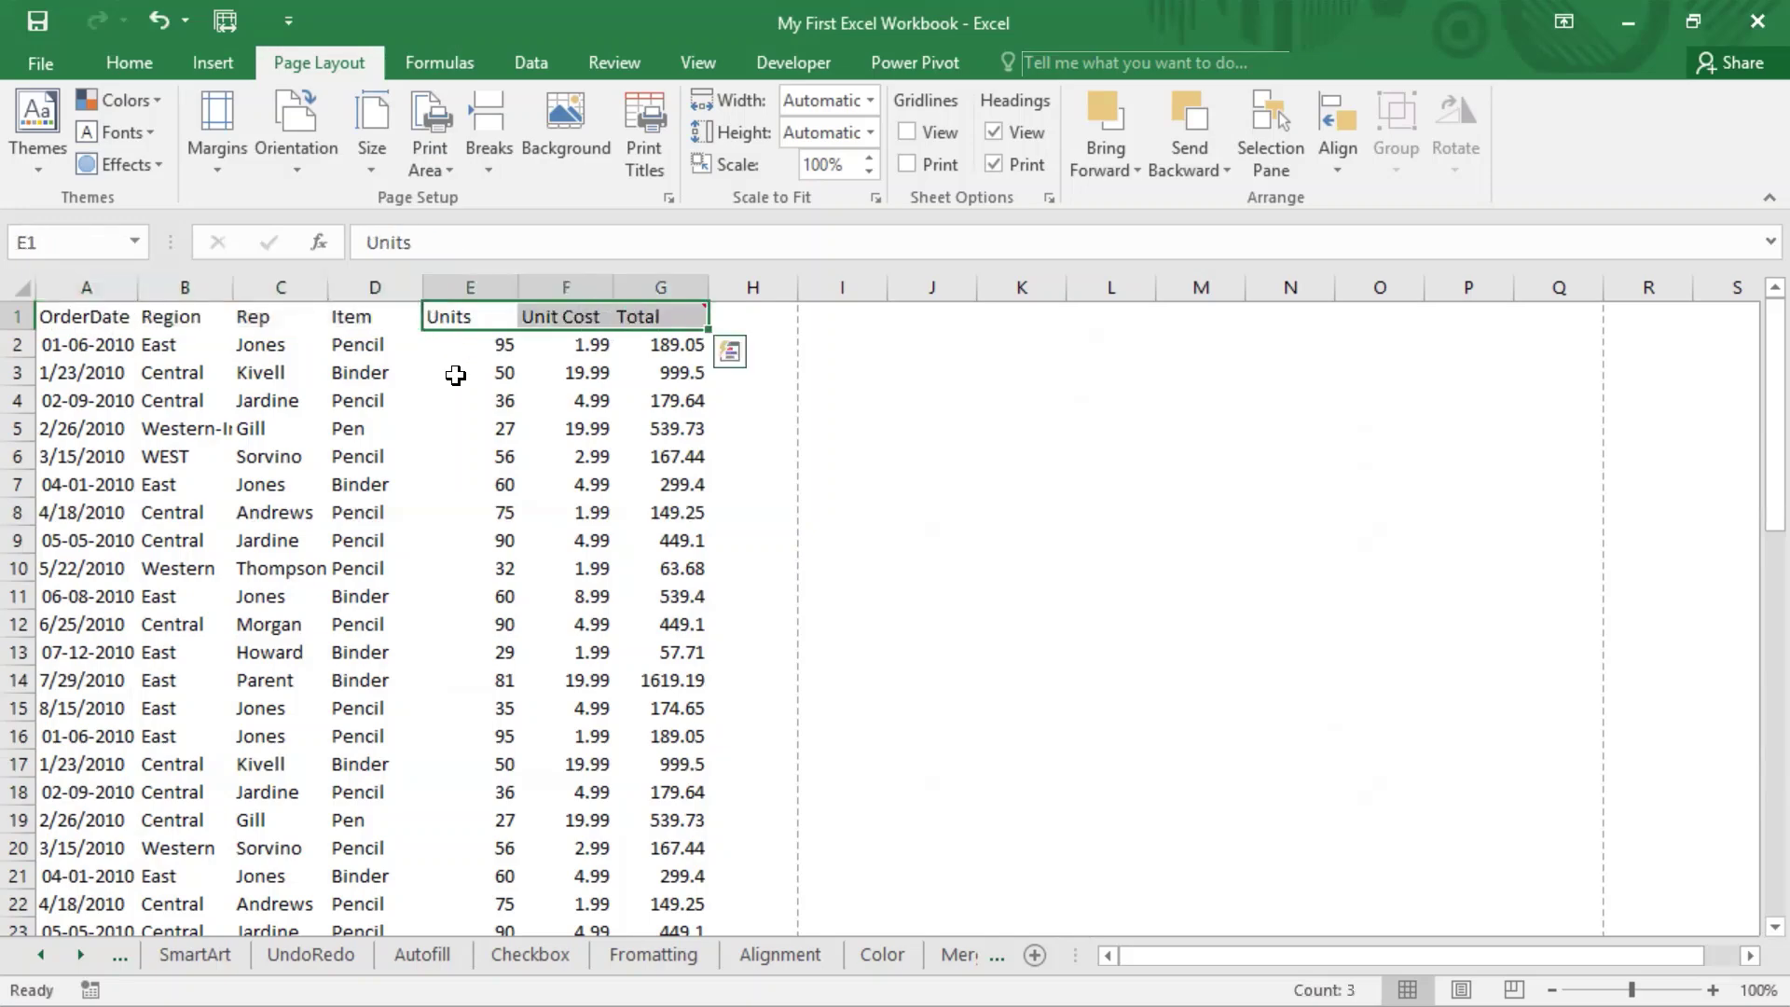
{"action": "left_click", "coordinate": [484, 312]}
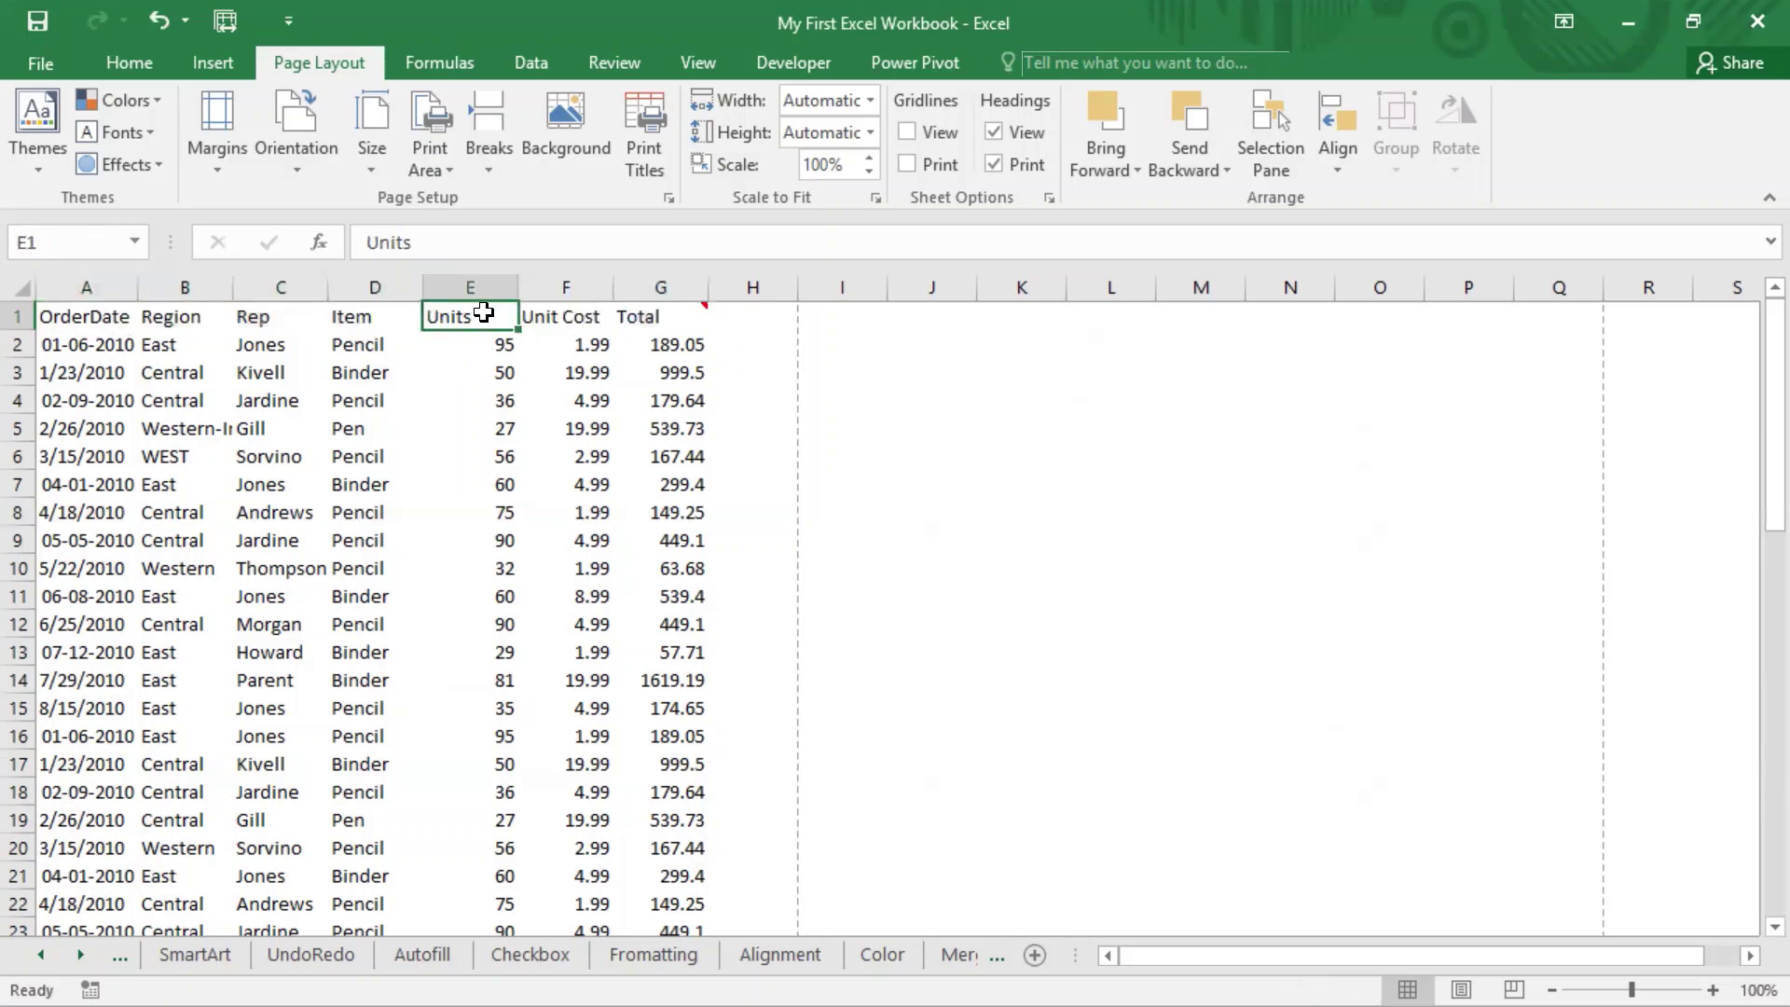
{"action": "left_click", "coordinate": [491, 174]}
{"action": "left_click", "coordinate": [562, 201]}
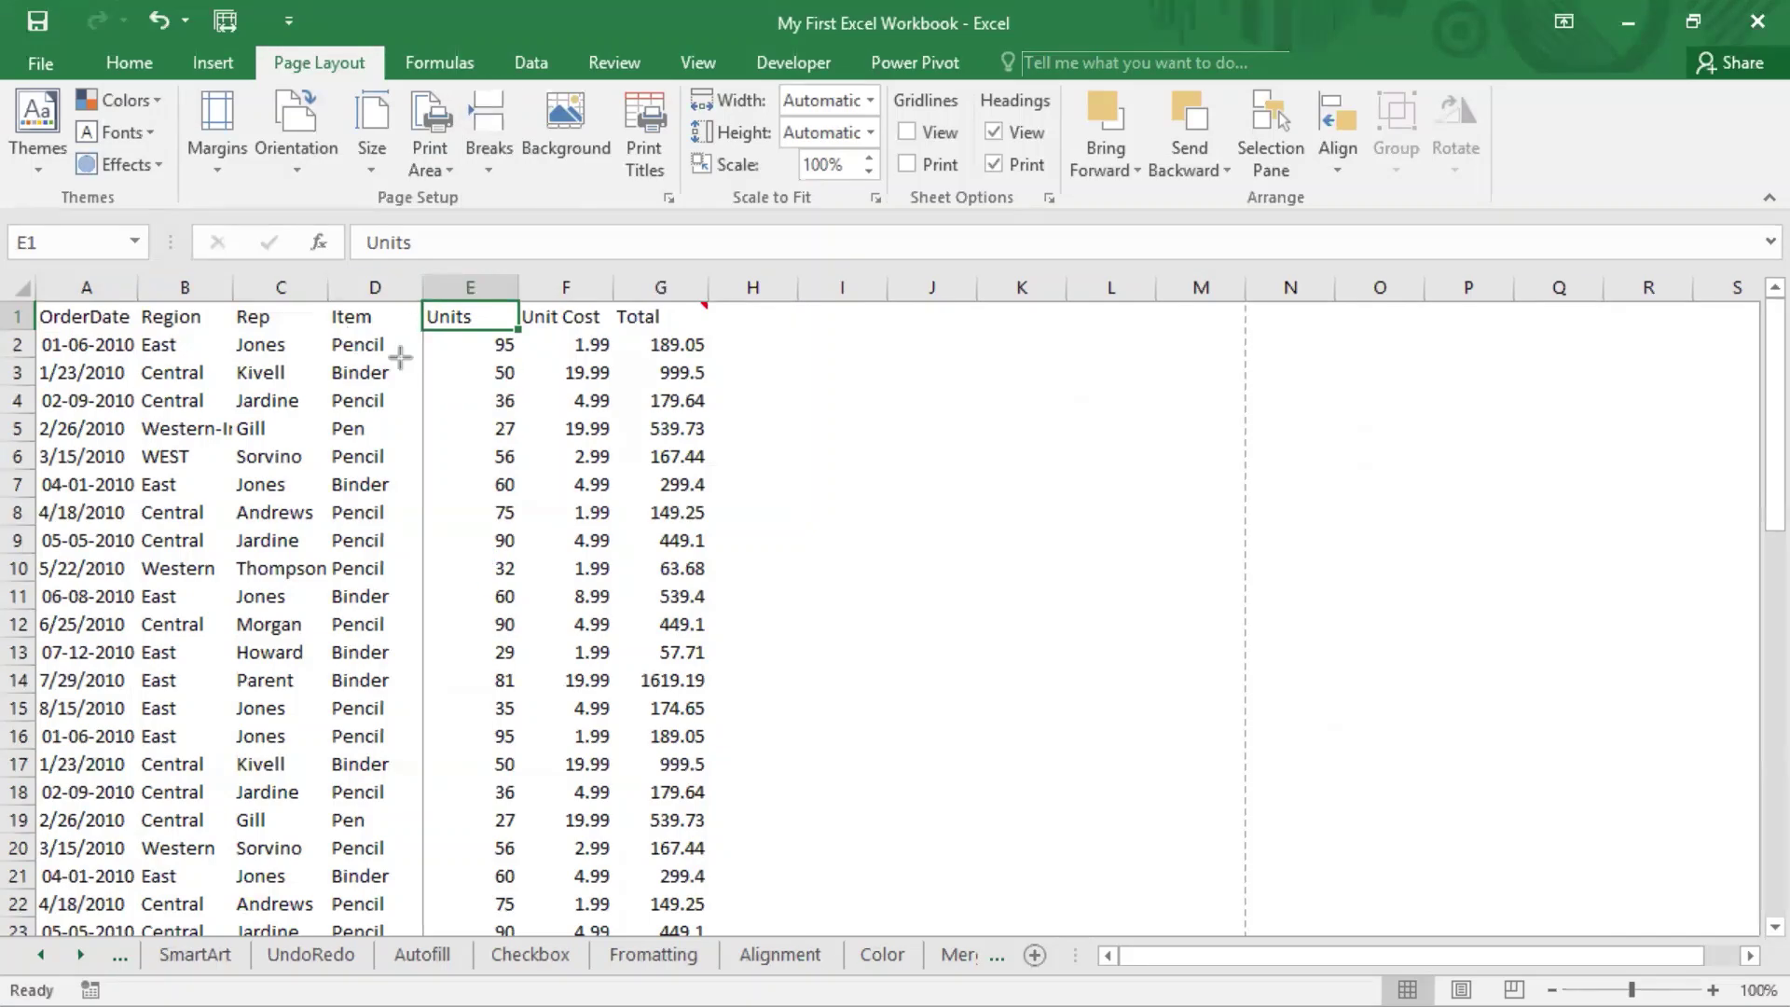
Step: Remove the page break before the Units column, and insert it again at cell E1
{"action": "left_click_drag", "start_coordinate": [388, 282], "coordinate": [470, 916]}
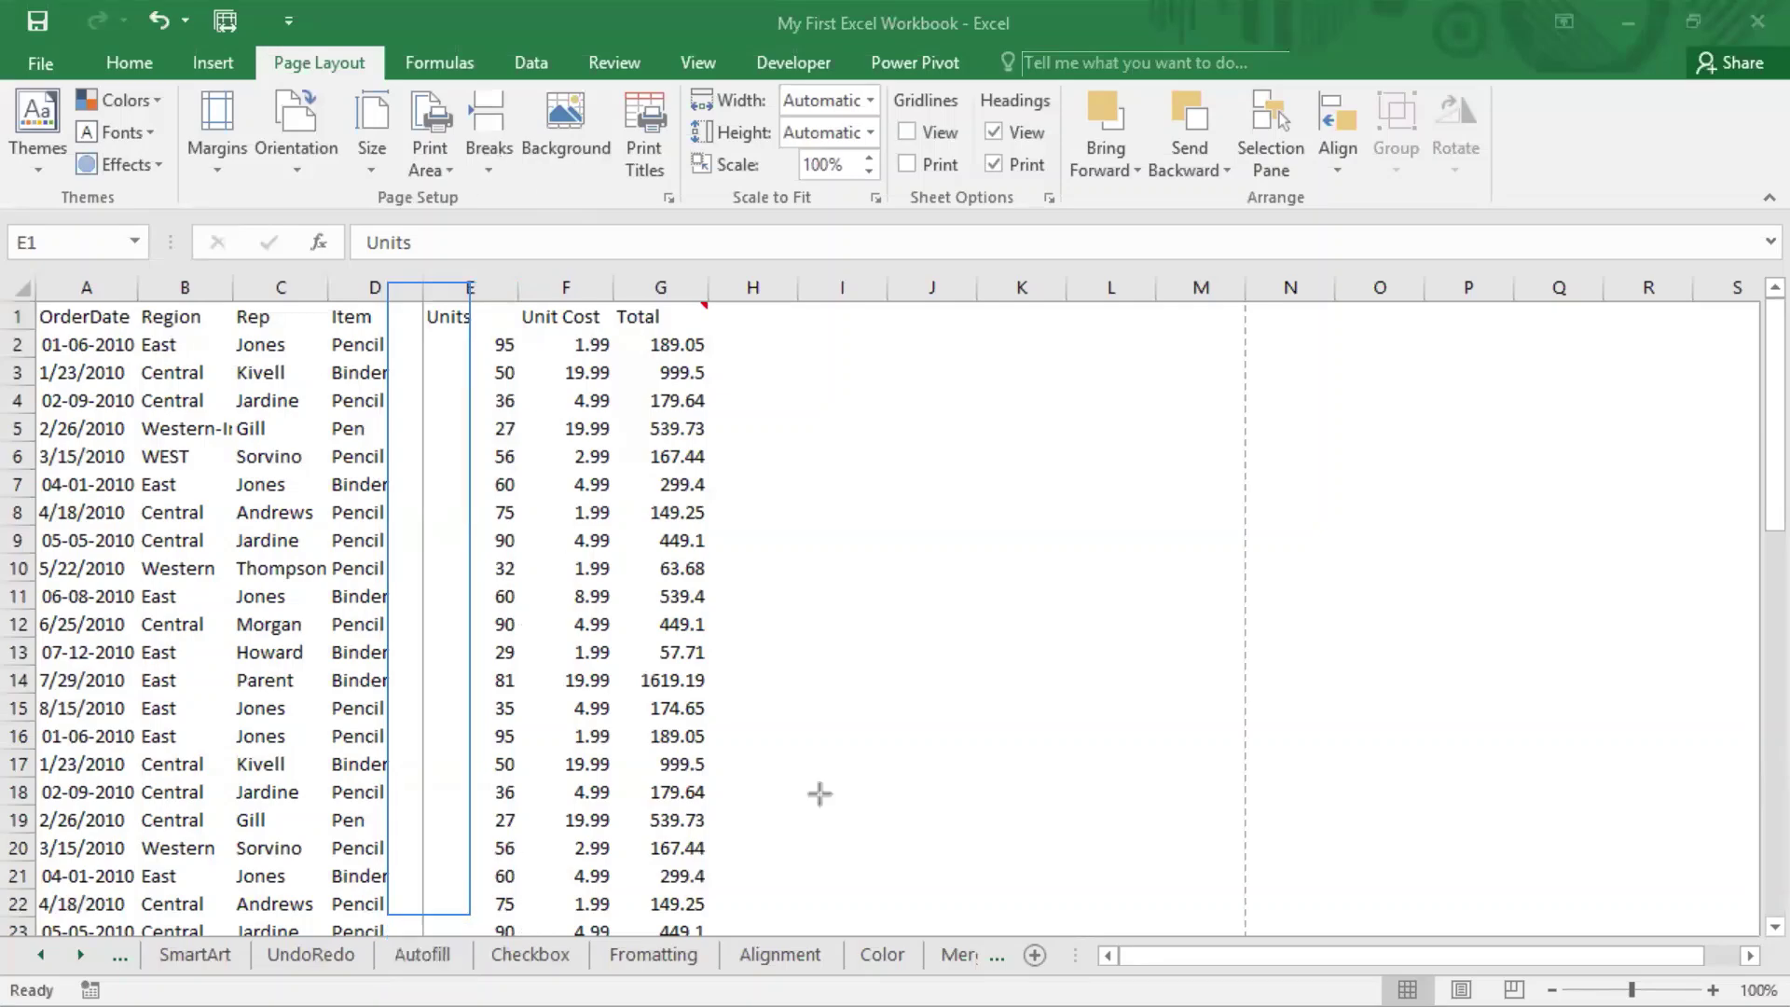
{"action": "left_click", "coordinate": [489, 166]}
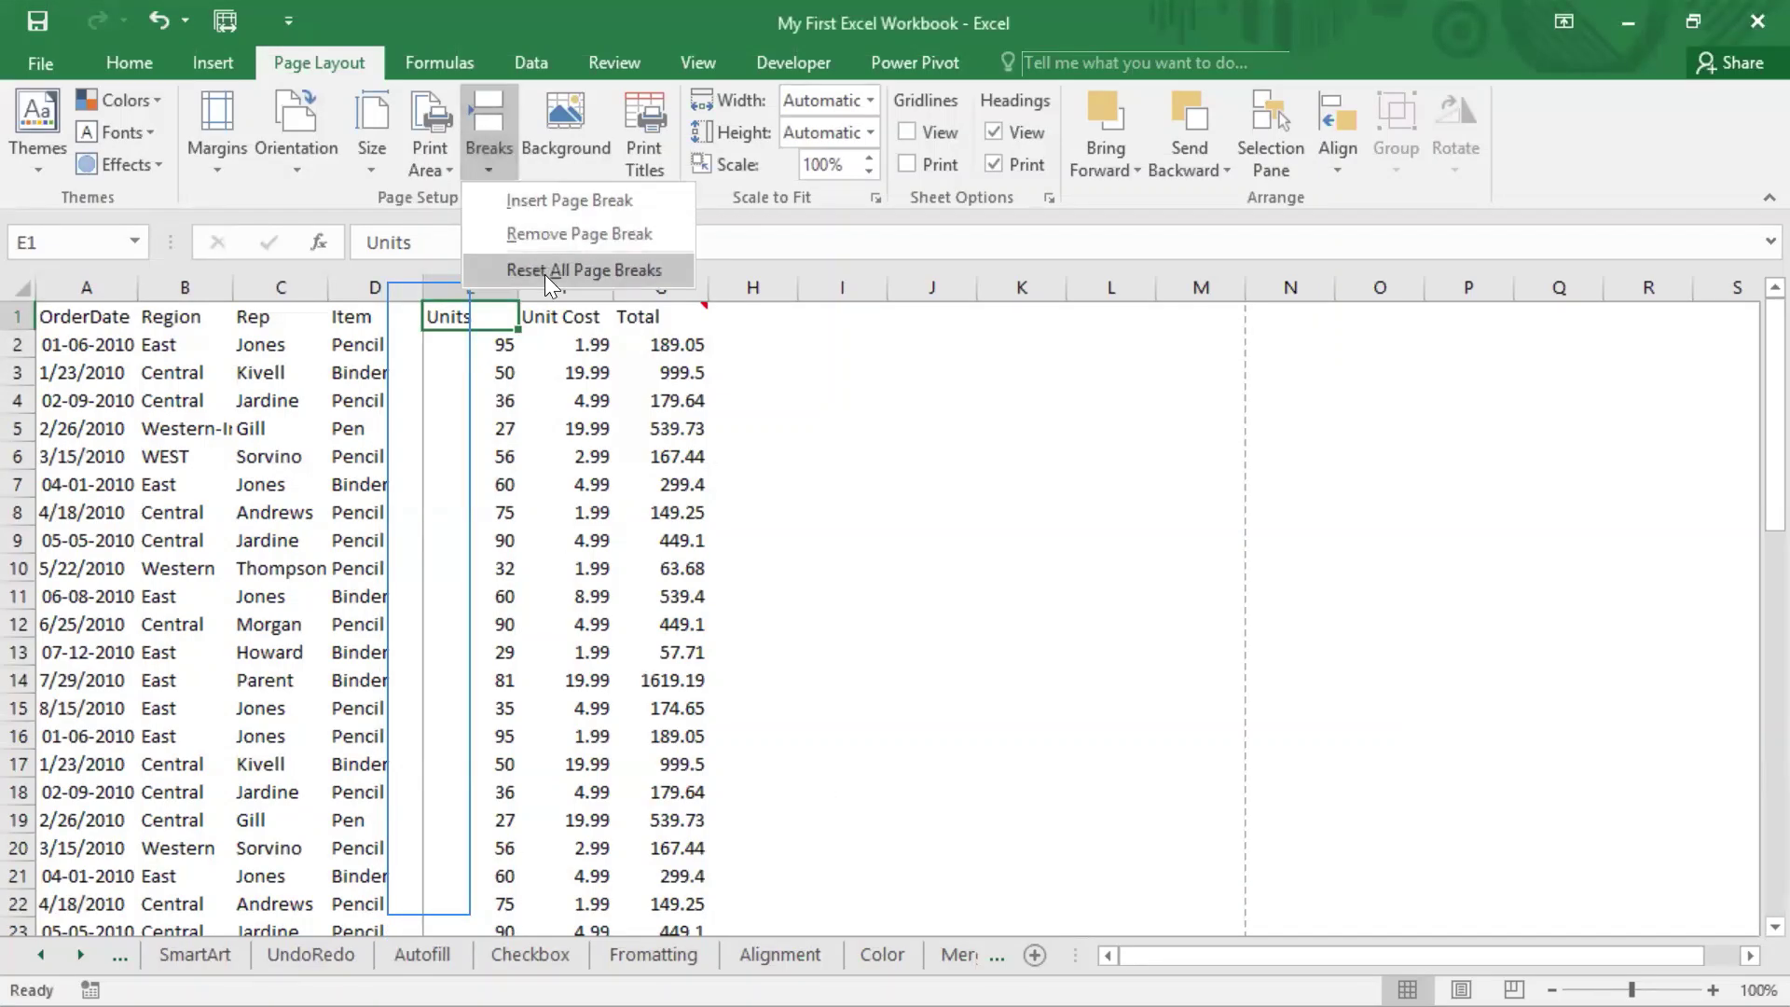
{"action": "left_click", "coordinate": [576, 229]}
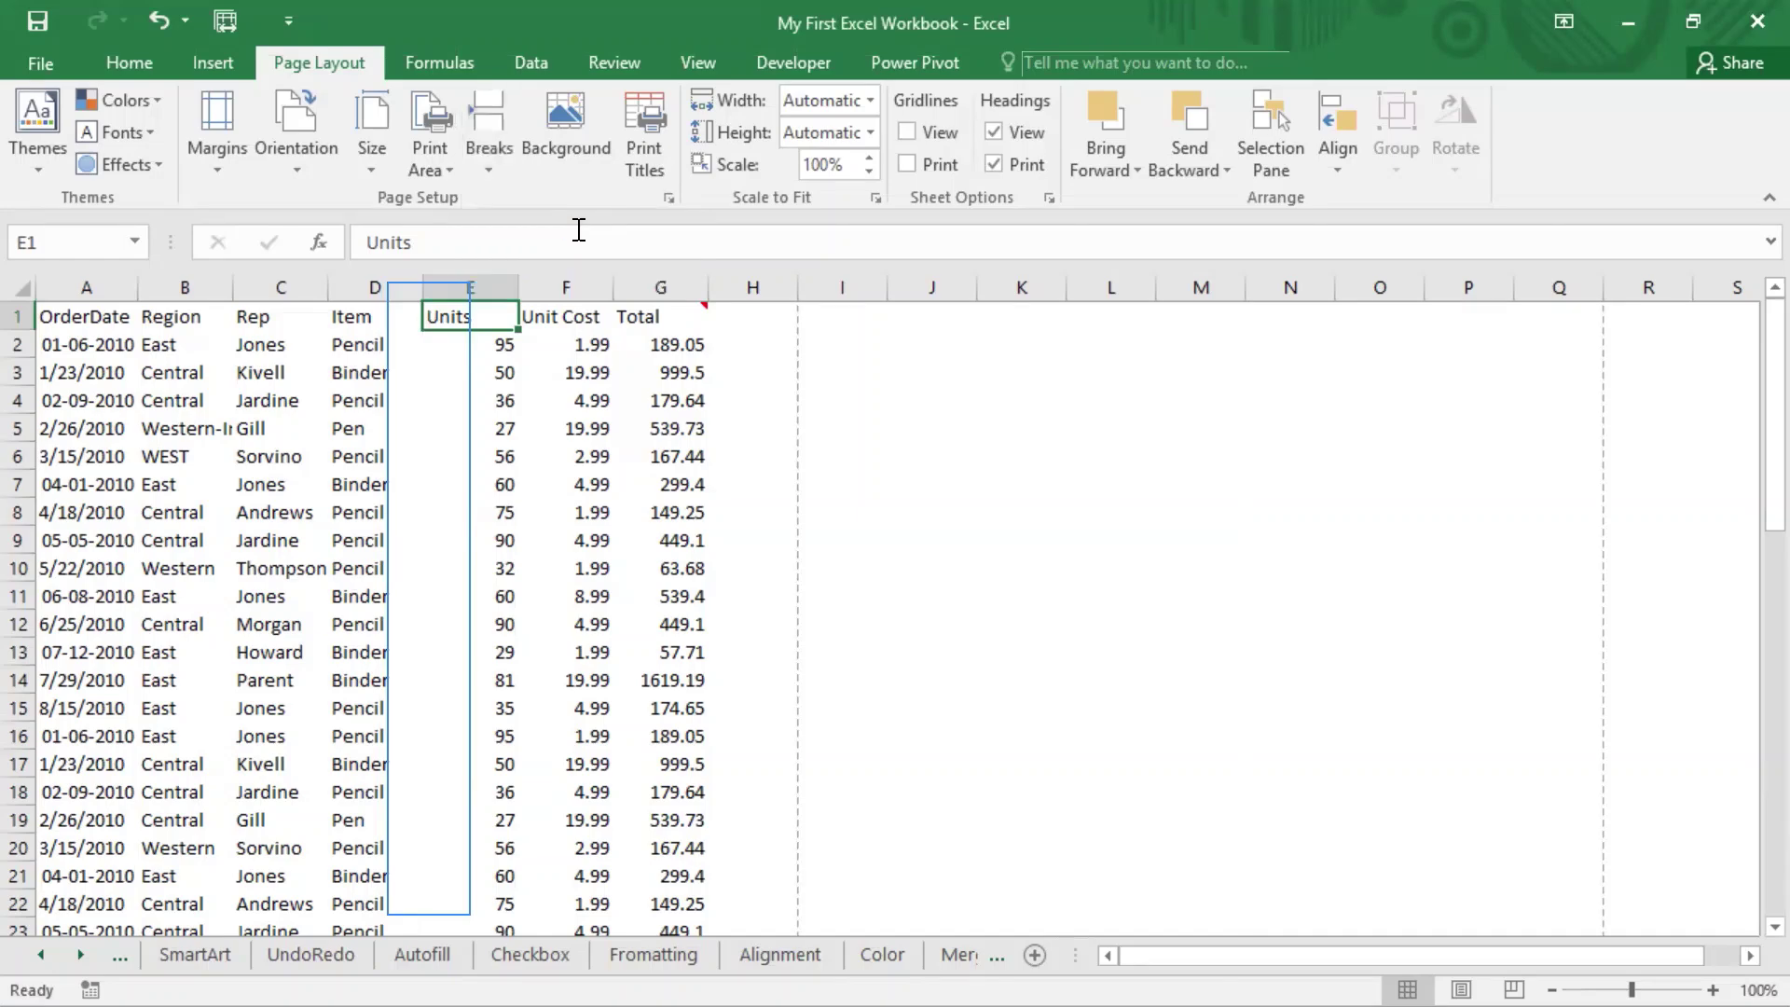
{"action": "left_click", "coordinate": [490, 171]}
{"action": "left_click", "coordinate": [524, 195]}
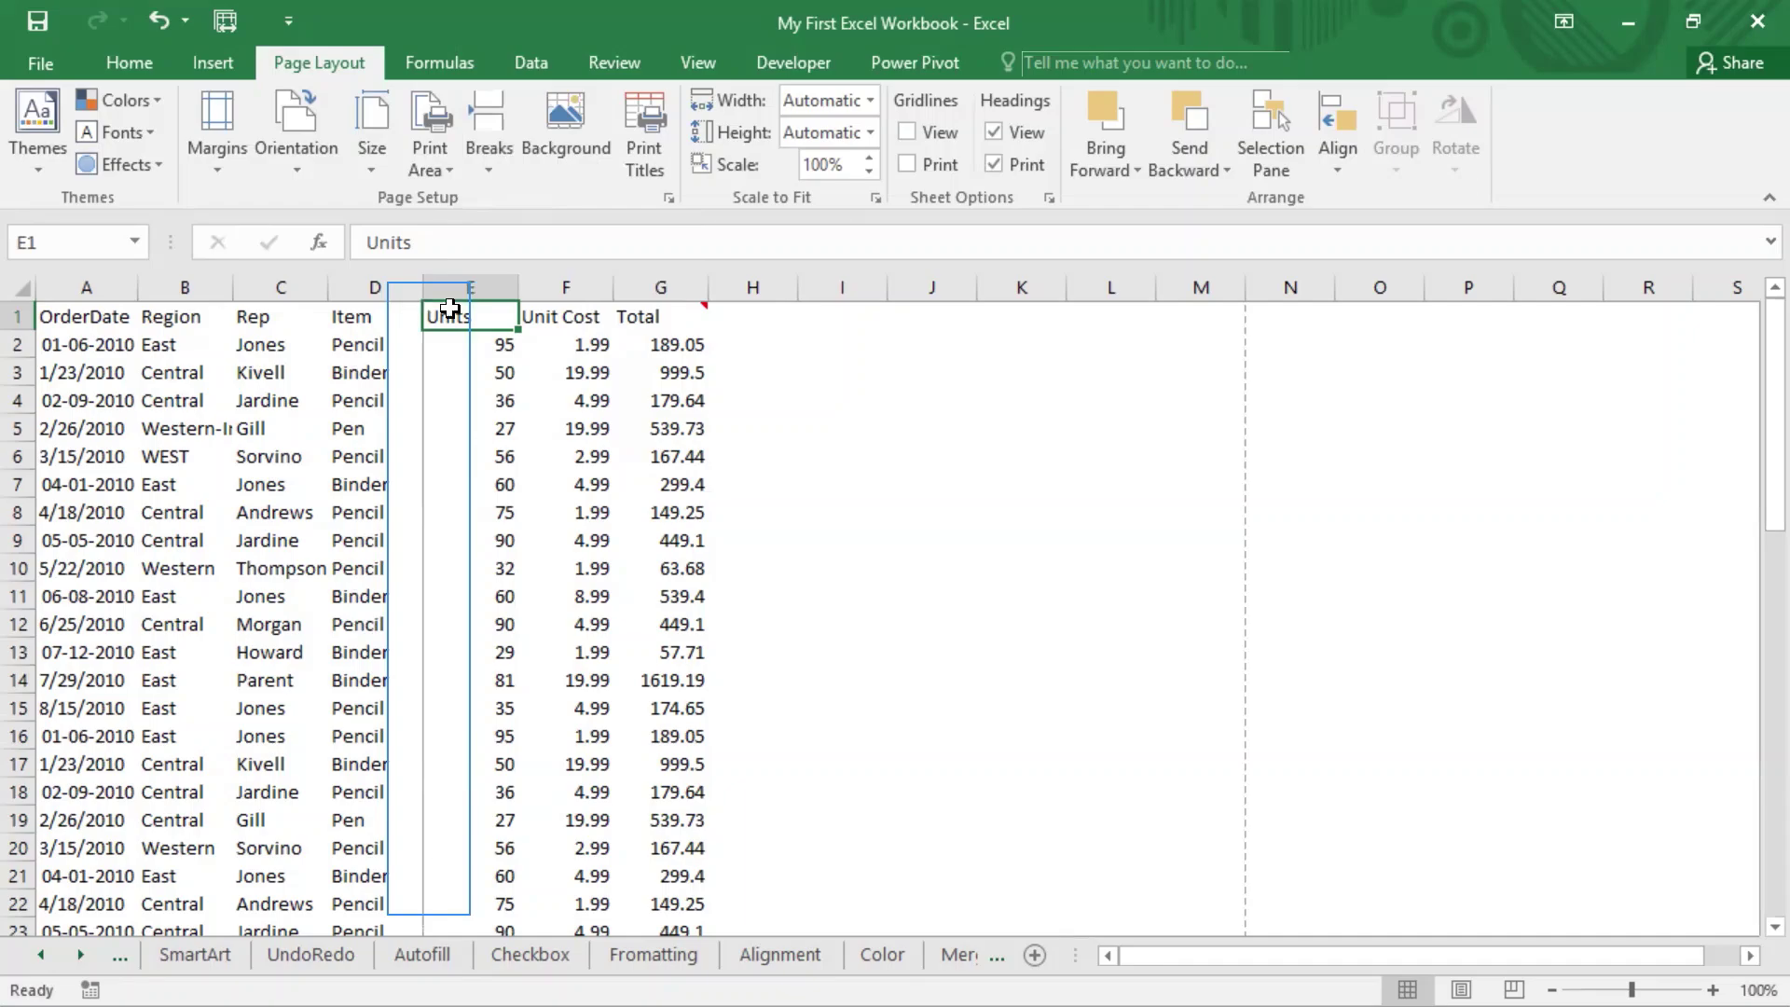
Step: Check the first three print preview pages to see how the column break splits the data, and return to the worksheet
{"action": "left_click", "coordinate": [35, 60]}
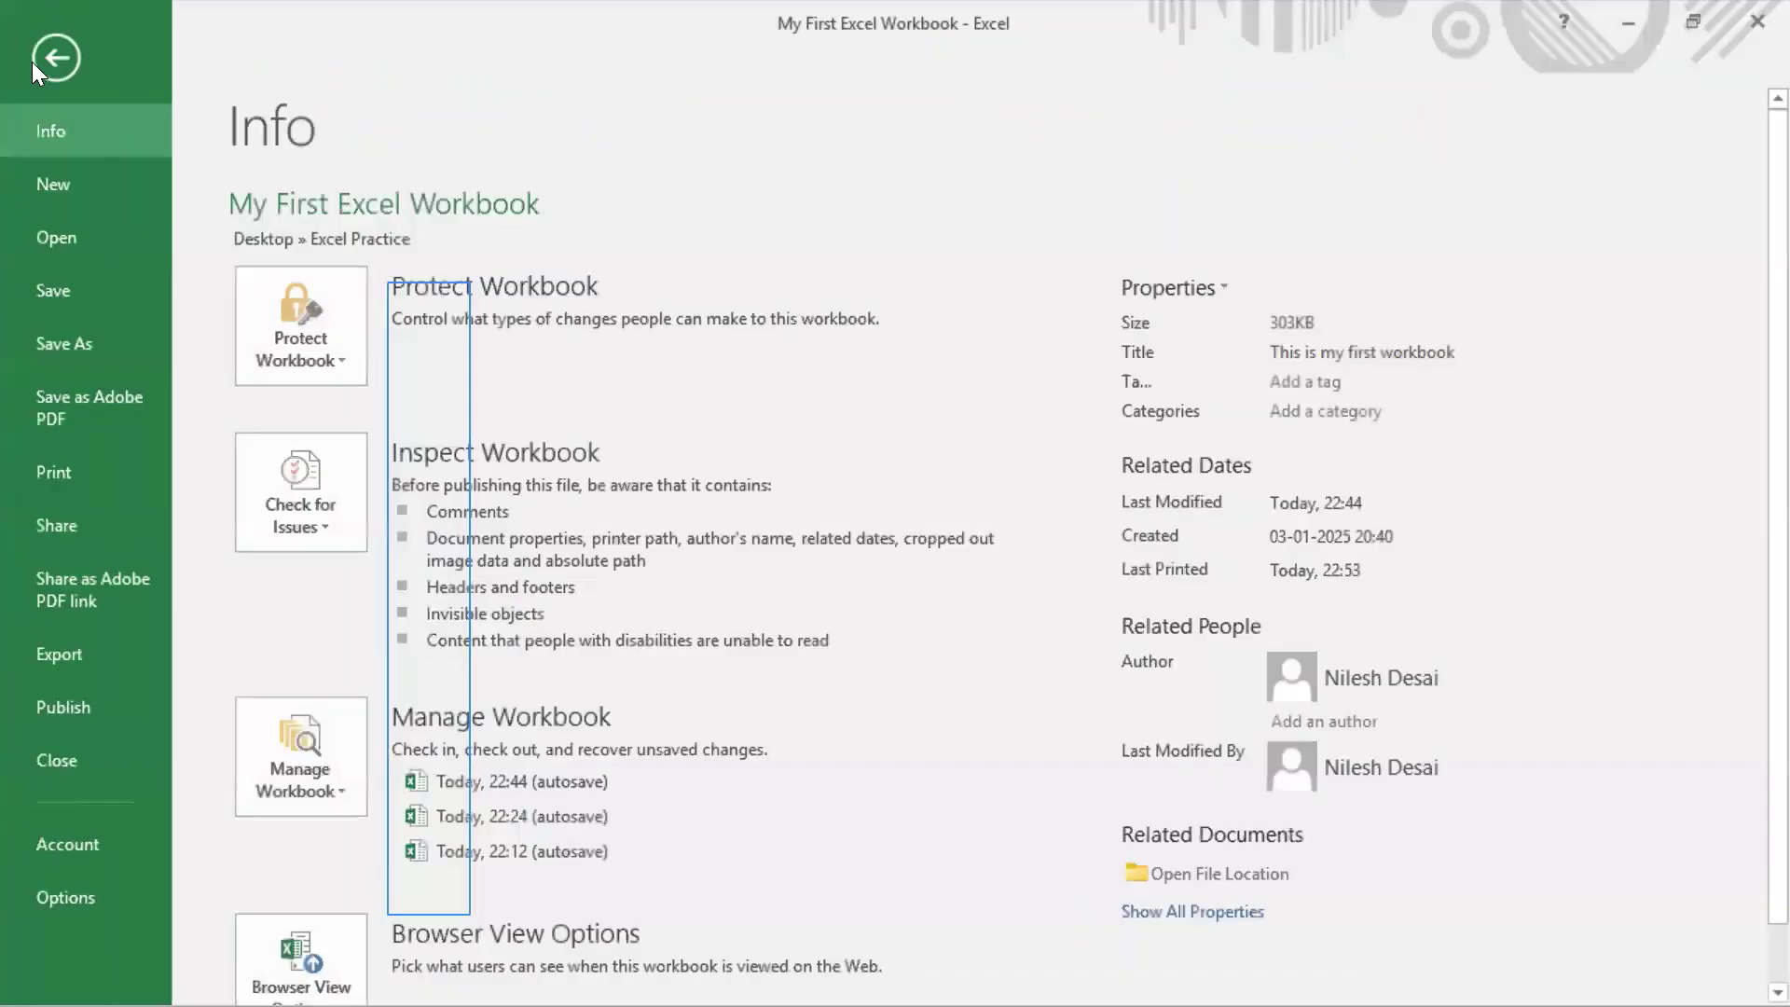
{"action": "left_click", "coordinate": [68, 474]}
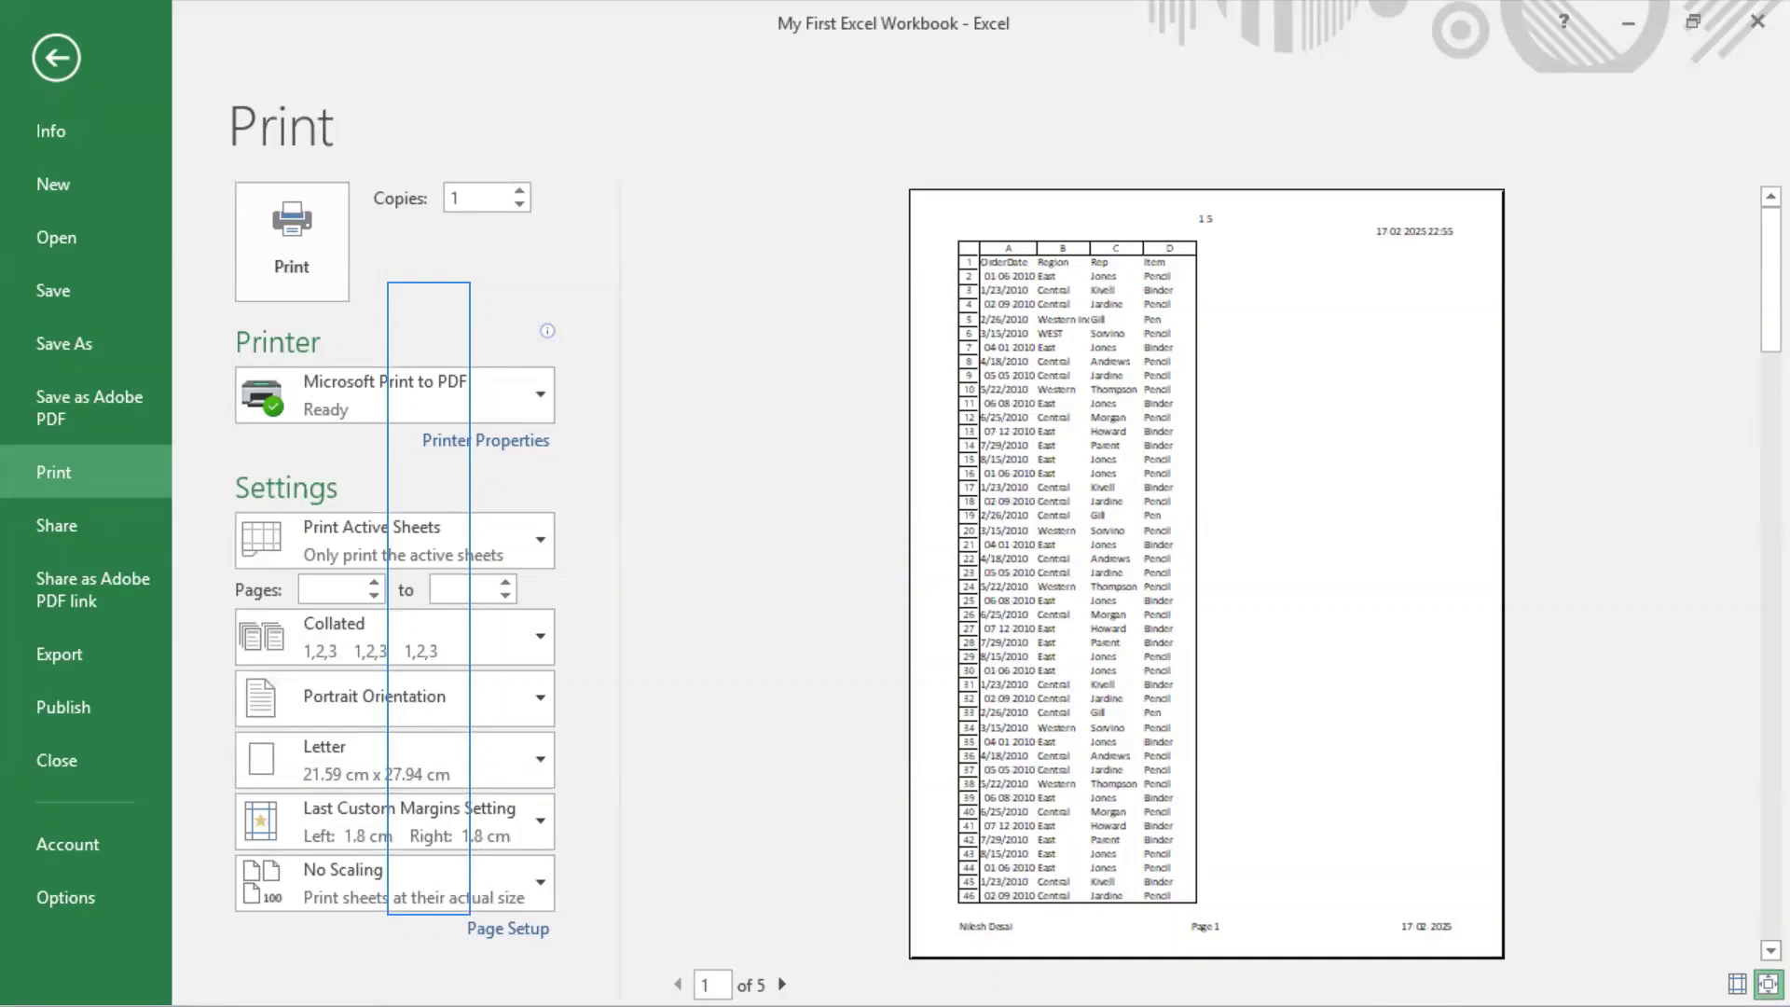
{"action": "scroll", "coordinate": [1021, 390], "scroll_direction": "down", "scroll_amount": 1}
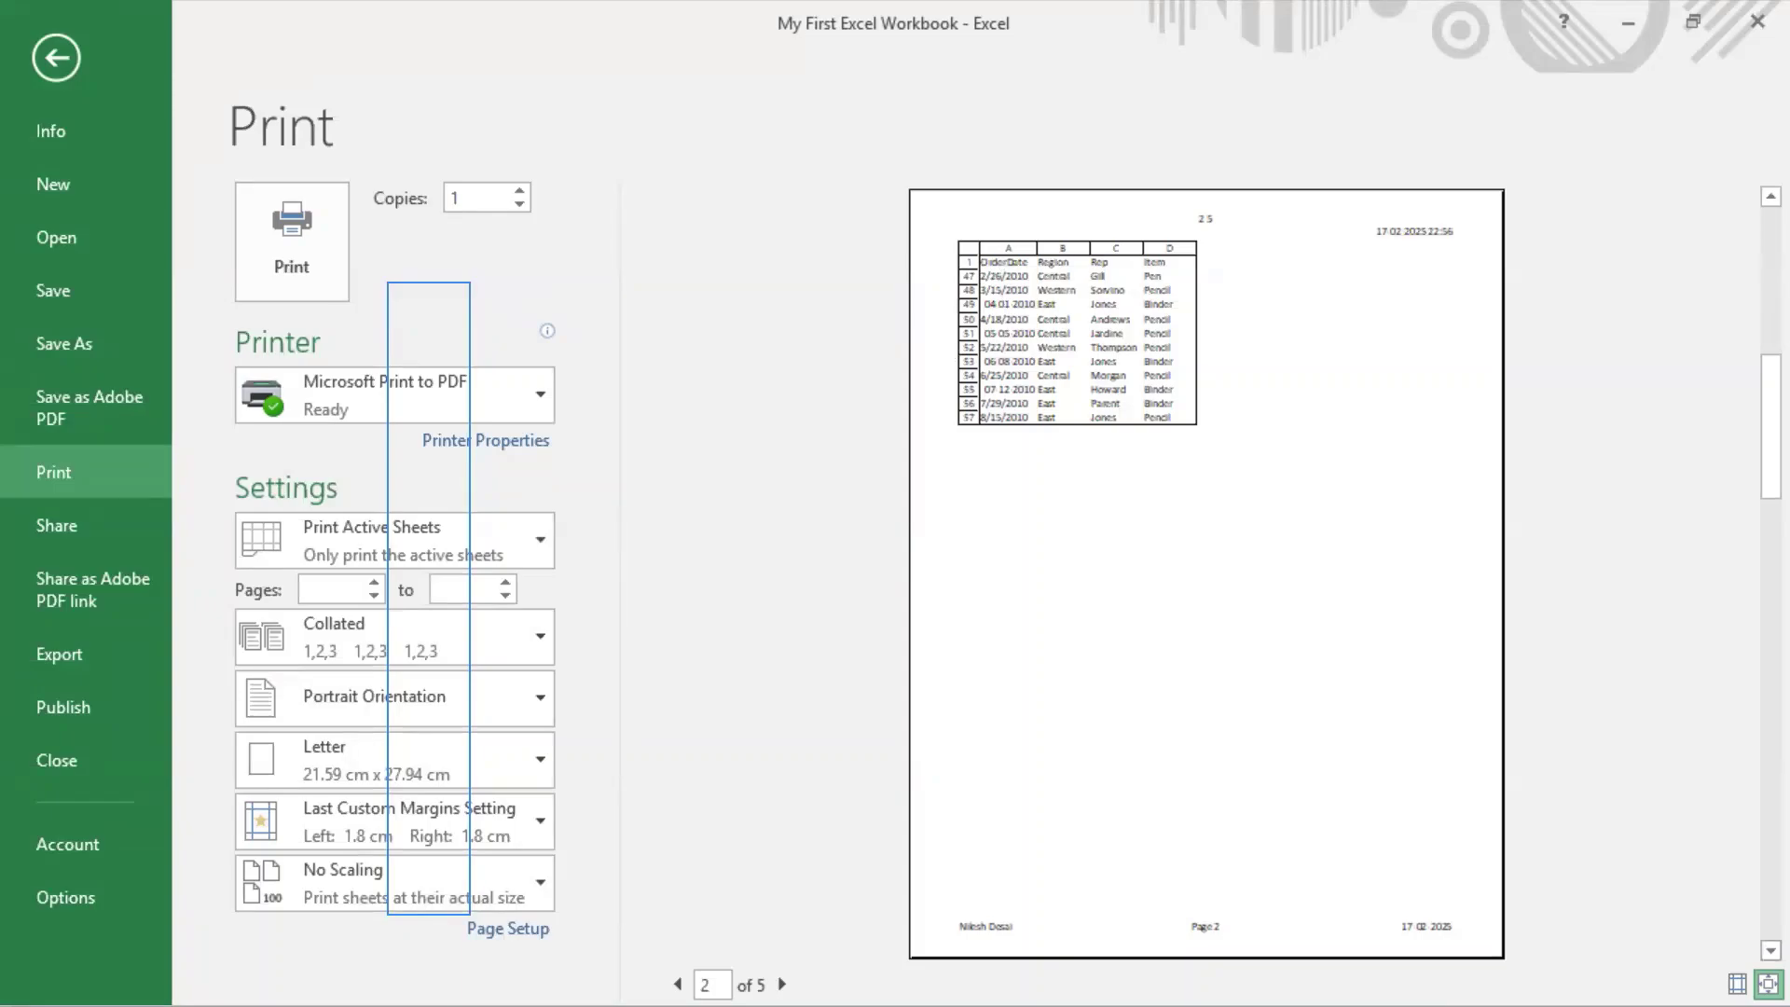
{"action": "scroll", "coordinate": [1746, 955], "scroll_direction": "down", "scroll_amount": 1}
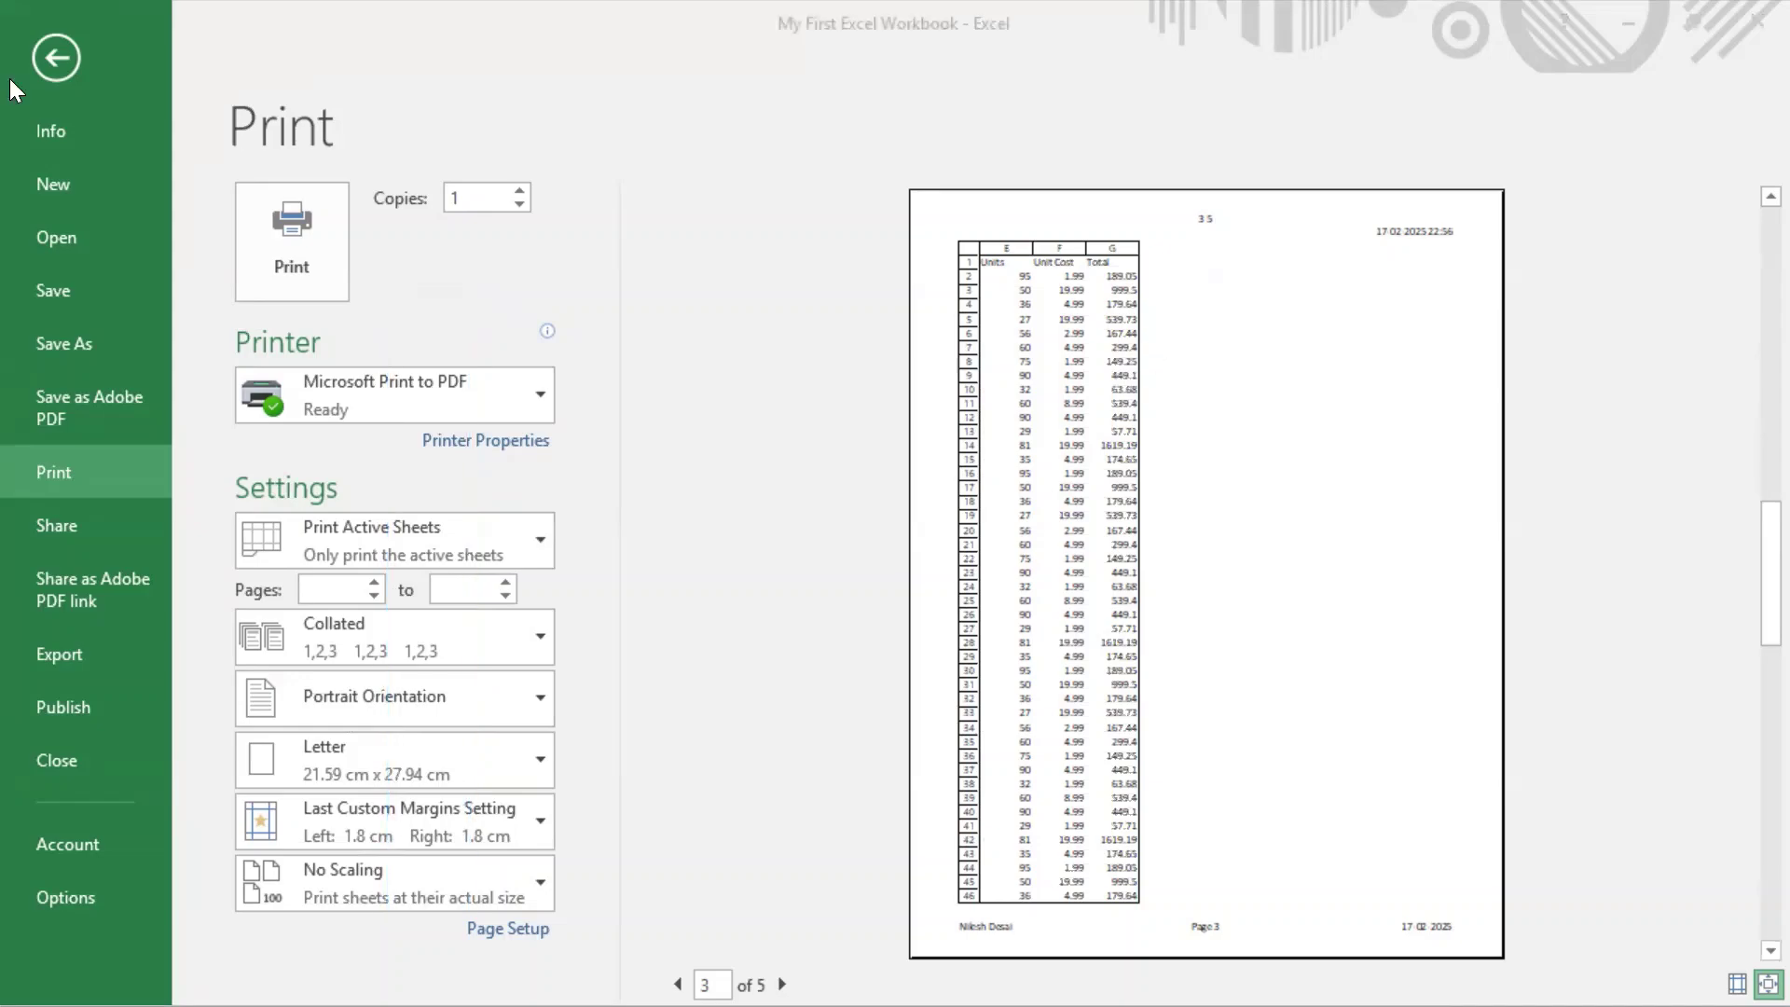
{"action": "left_click", "coordinate": [67, 56]}
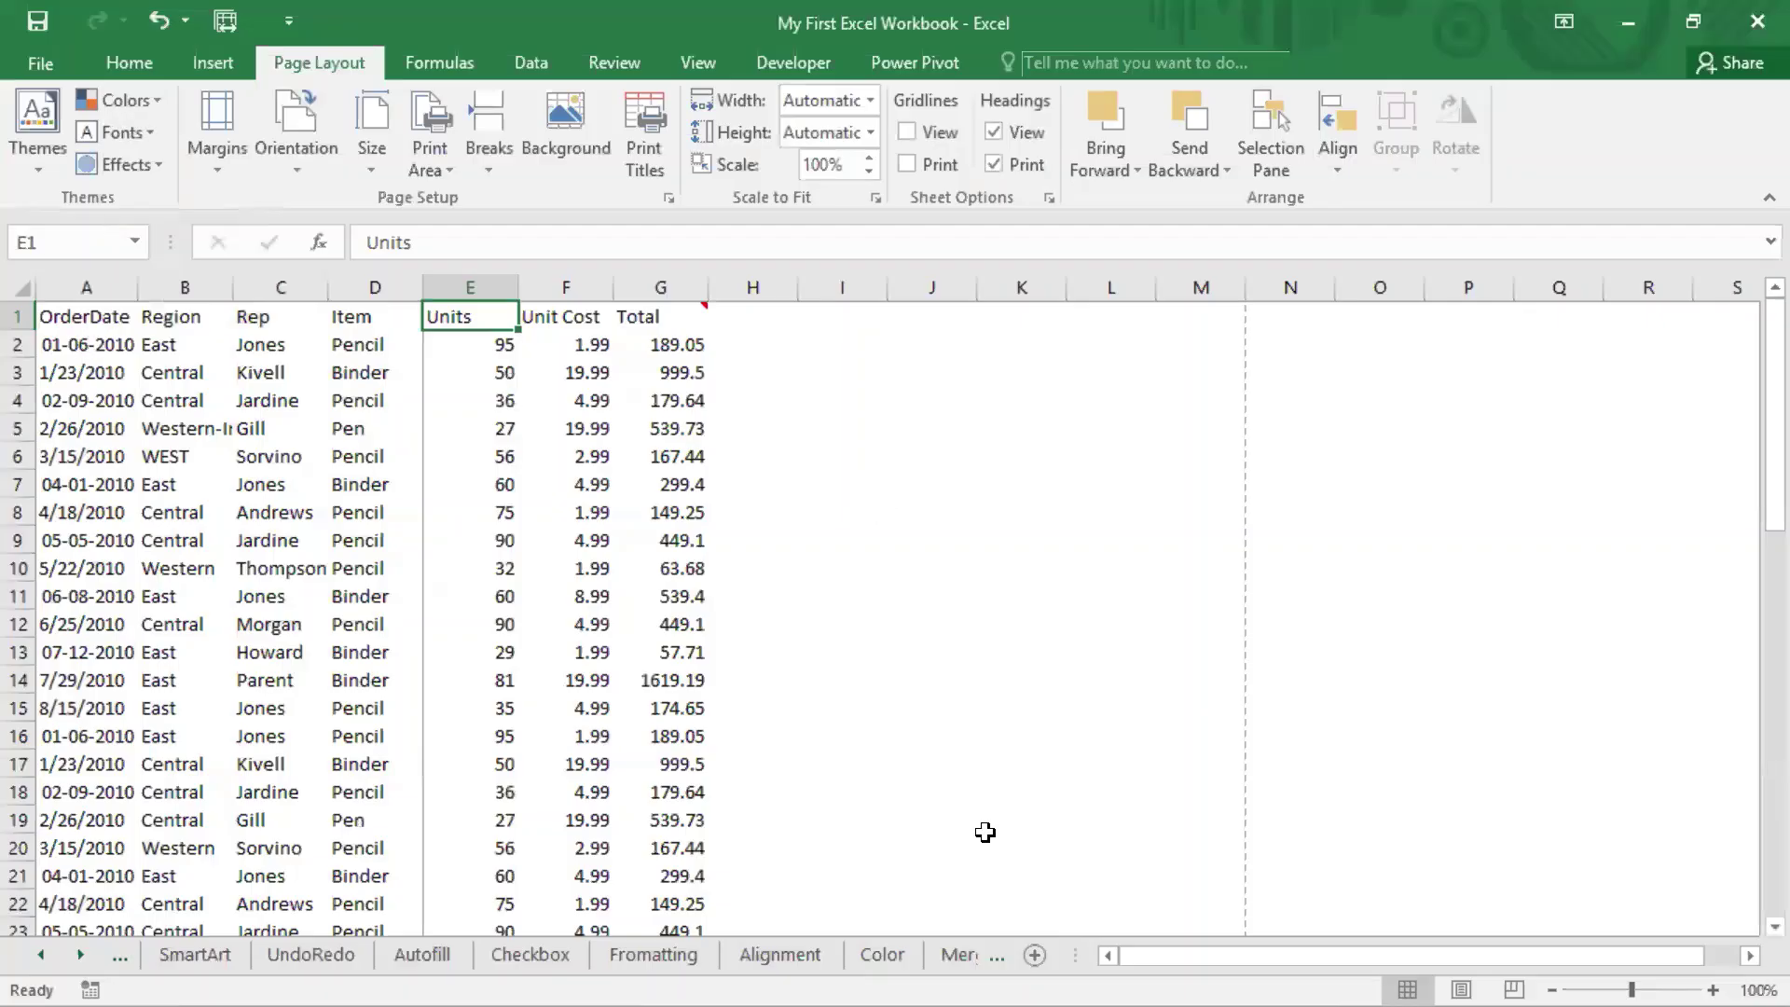
Step: Examine how the vertical page break divides the order columns, from the header row down to row 57
{"action": "left_click_drag", "start_coordinate": [91, 317], "coordinate": [157, 881]}
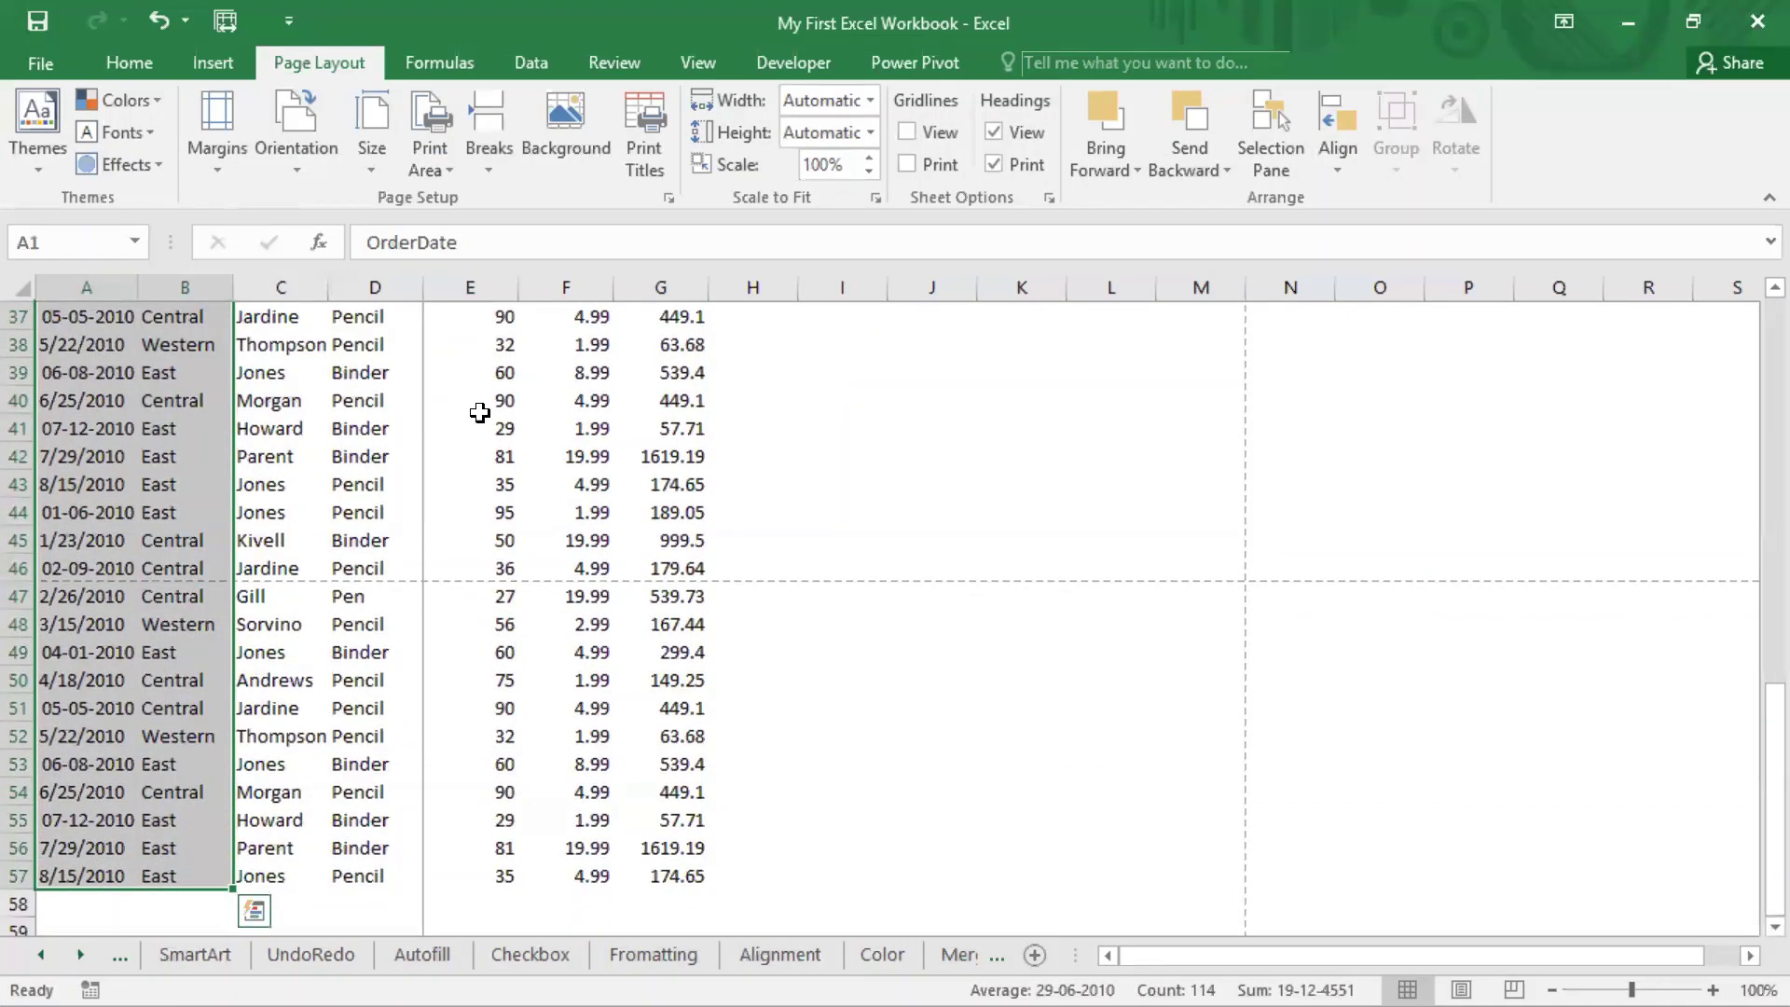
{"action": "scroll", "coordinate": [481, 414], "scroll_direction": "up", "scroll_amount": 8}
{"action": "left_click_drag", "start_coordinate": [553, 347], "coordinate": [586, 919]}
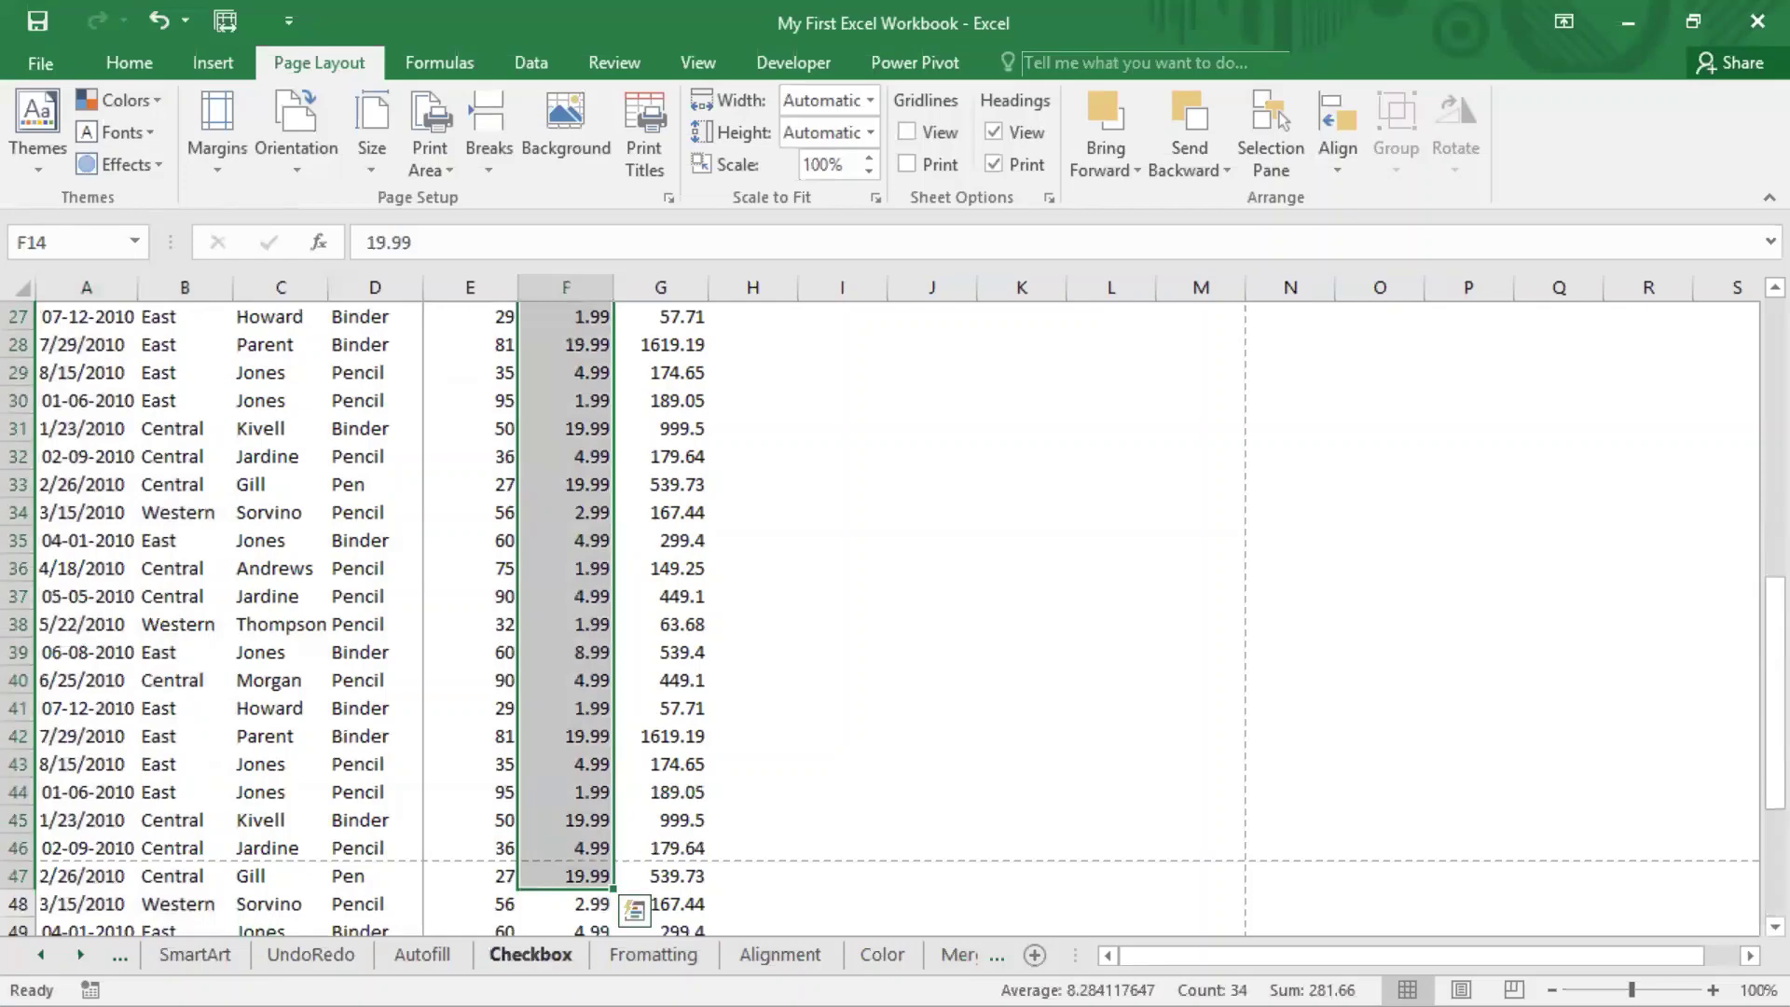
{"action": "scroll", "coordinate": [802, 435], "scroll_direction": "up", "scroll_amount": 9}
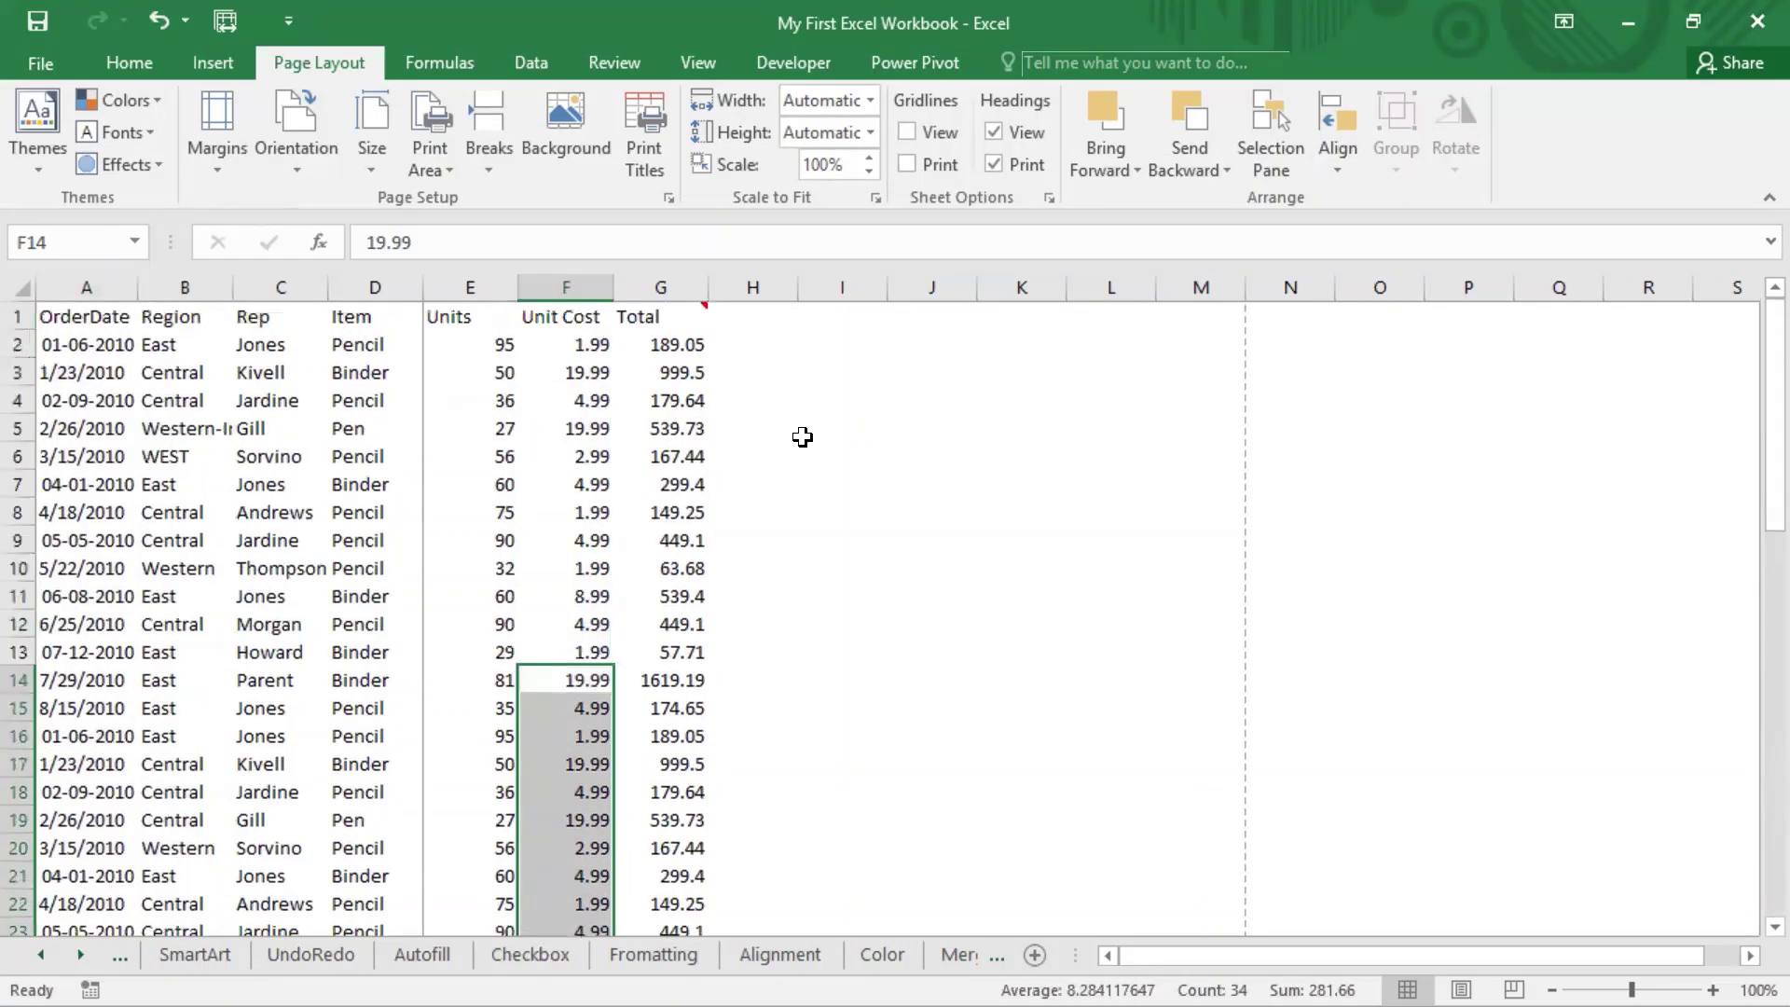
{"action": "left_click_drag", "start_coordinate": [494, 325], "coordinate": [470, 518]}
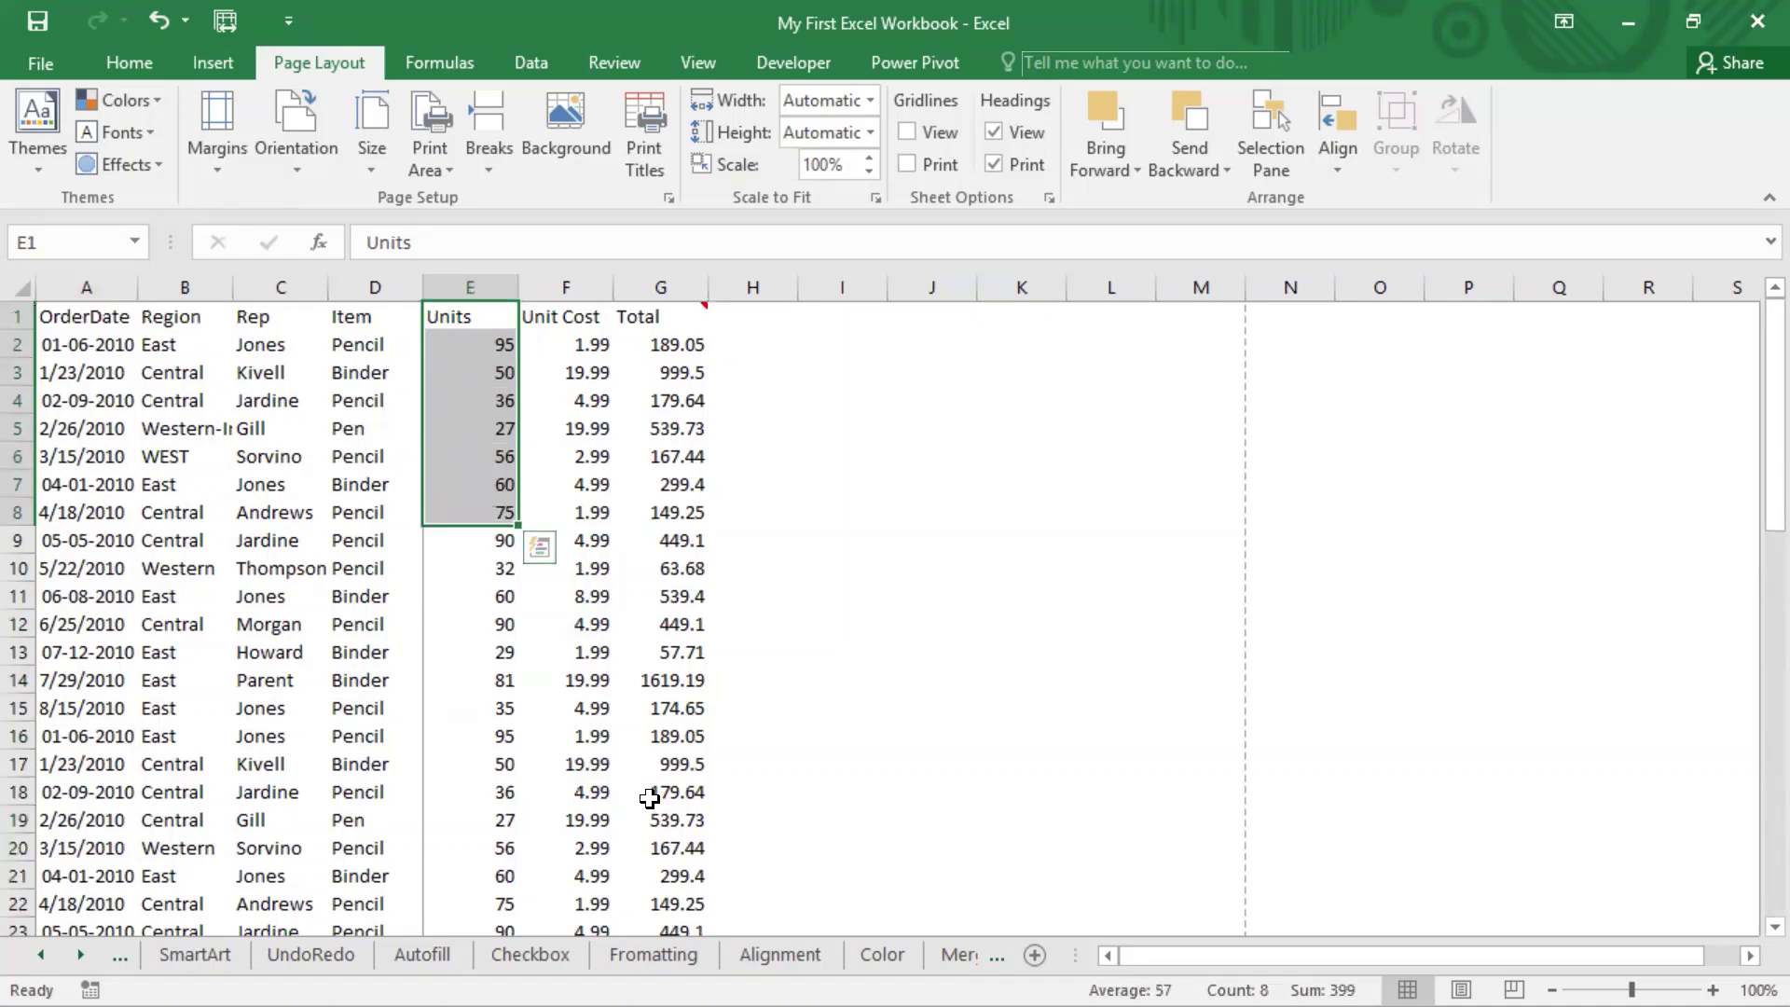
{"action": "left_click", "coordinate": [658, 737]}
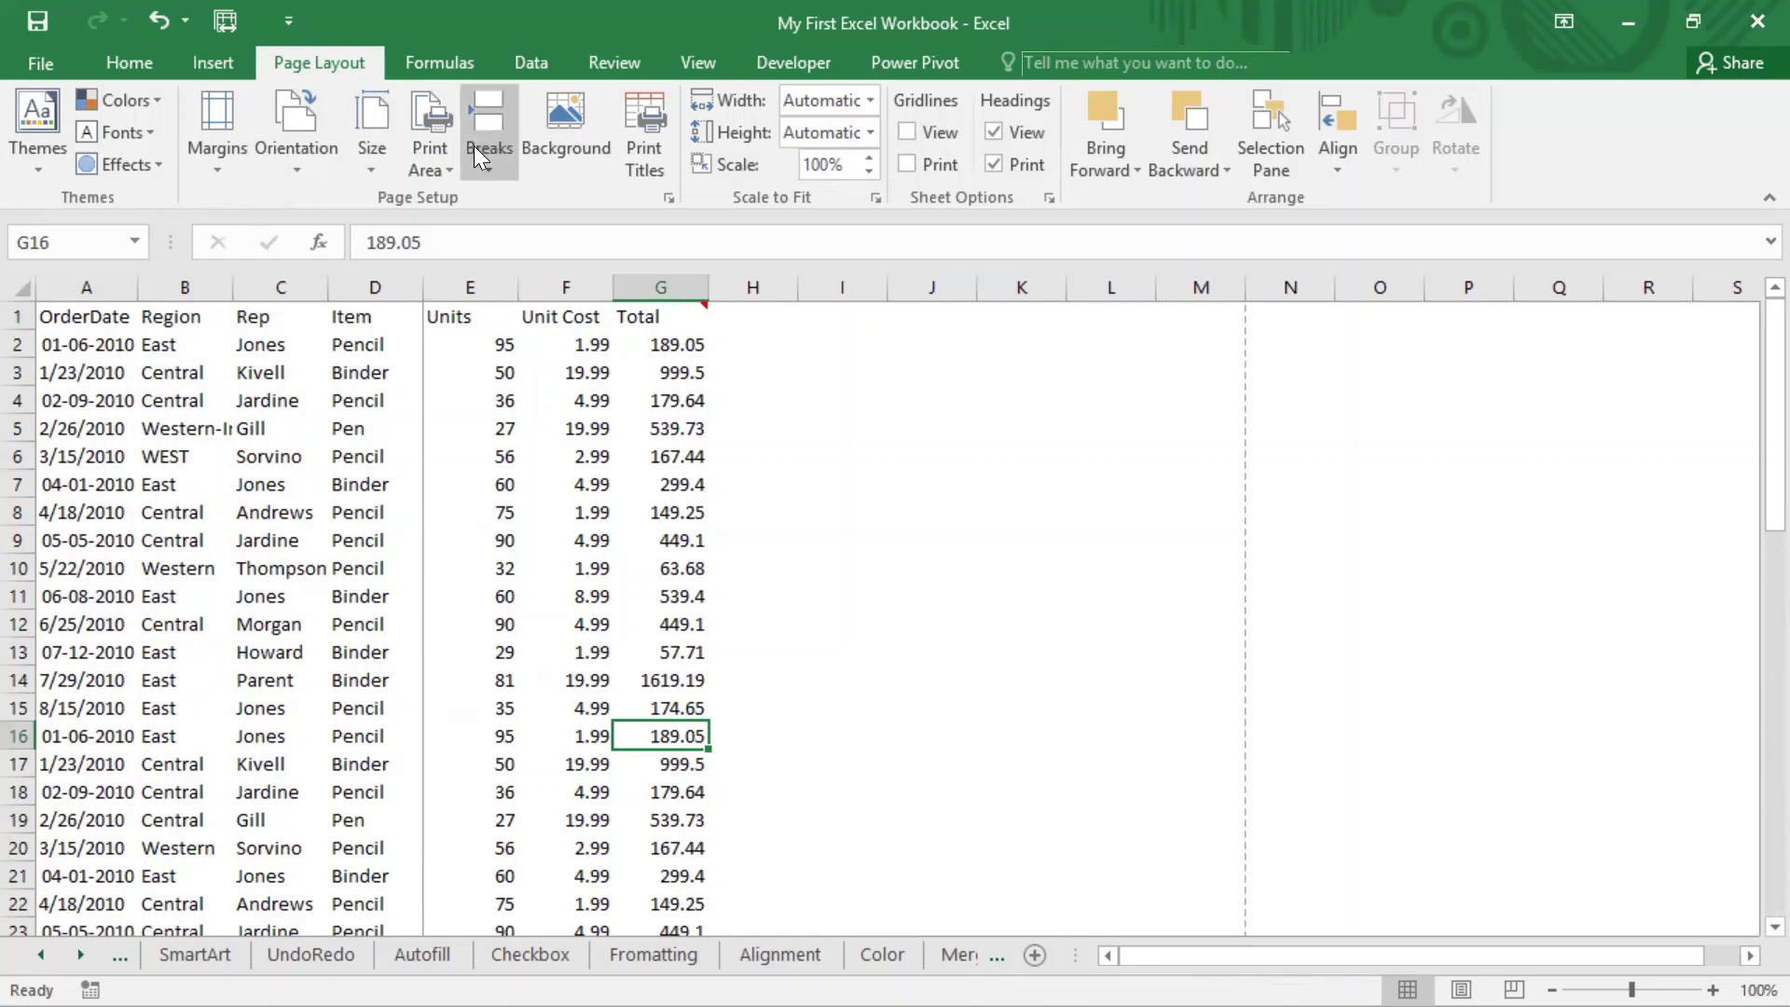
Step: Reset all page breaks to clear the vertical break before the Units column
{"action": "left_click", "coordinate": [449, 169]}
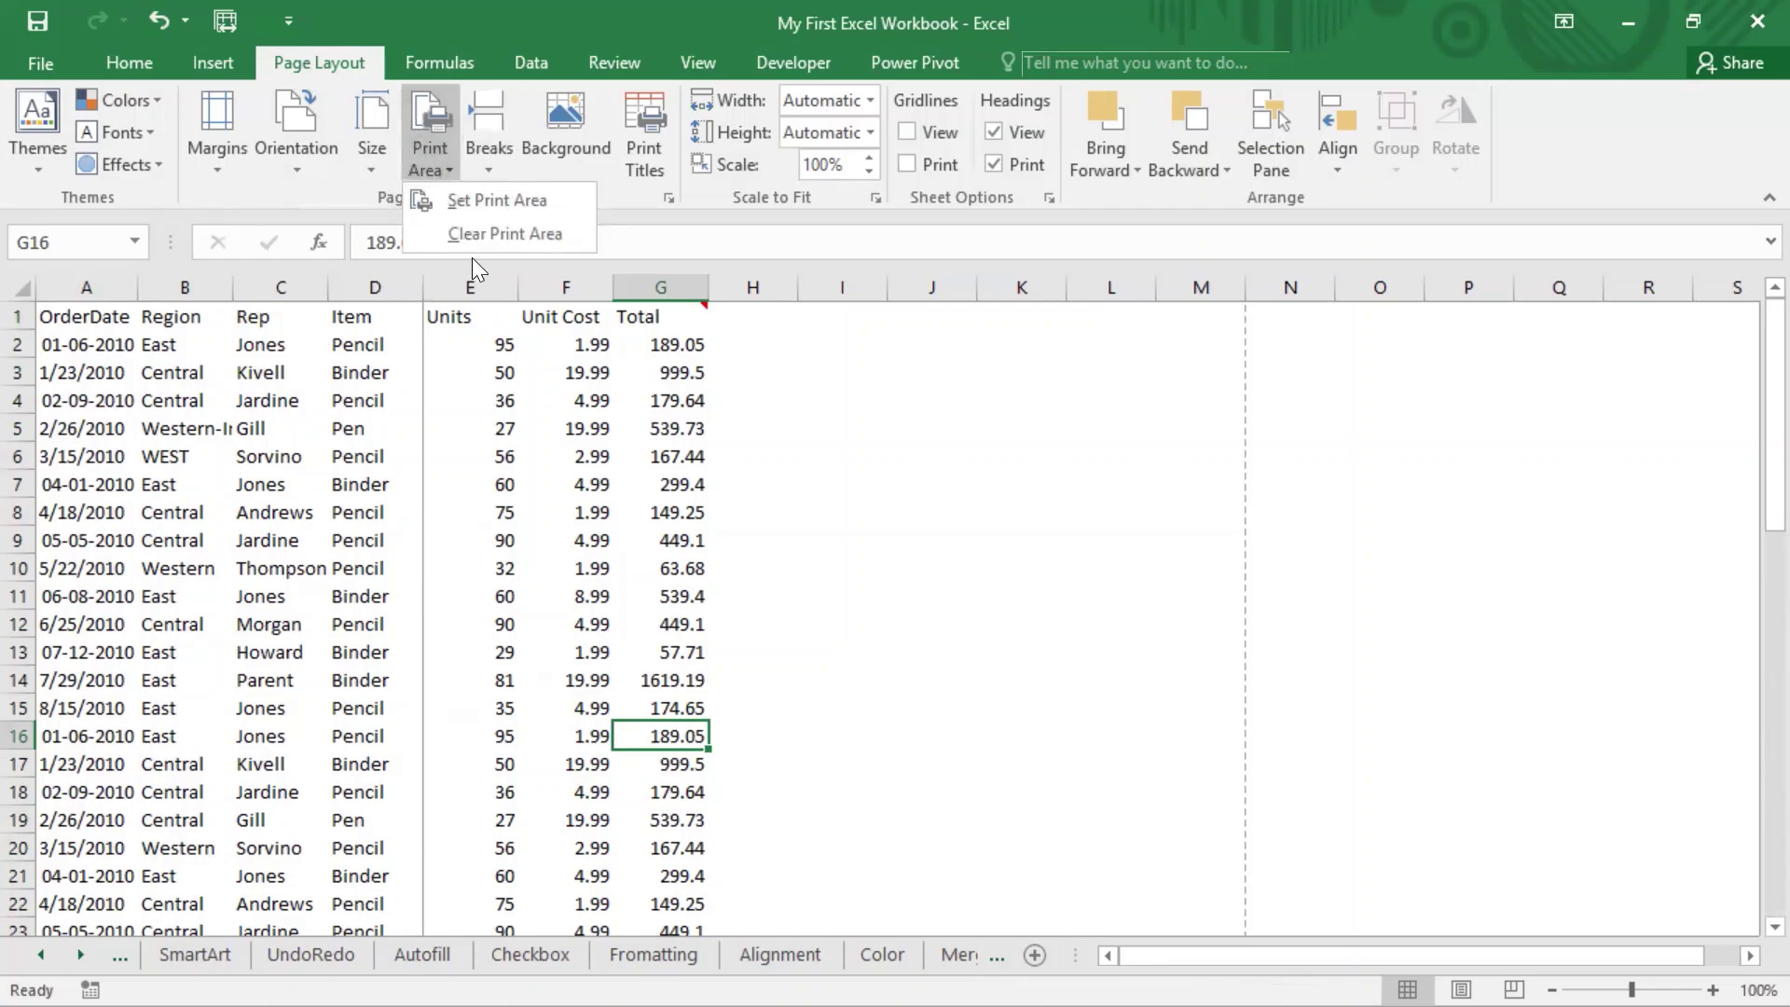
{"action": "left_click", "coordinate": [488, 164]}
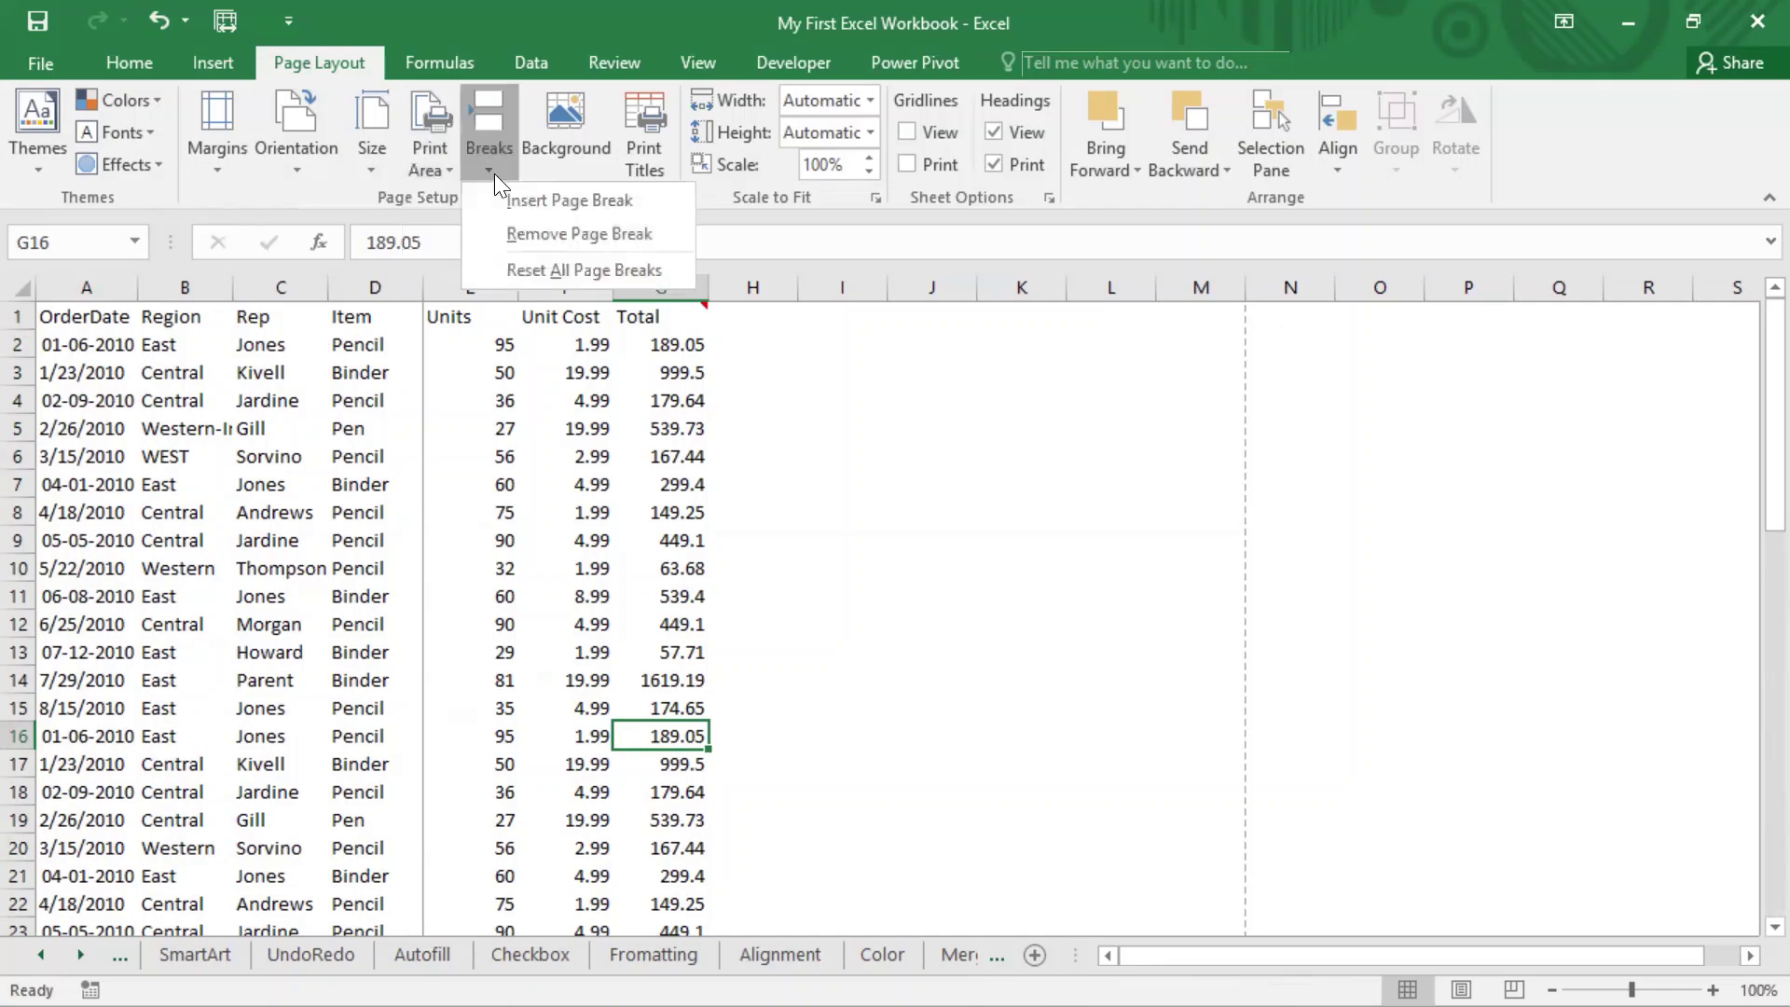
{"action": "left_click", "coordinate": [537, 269]}
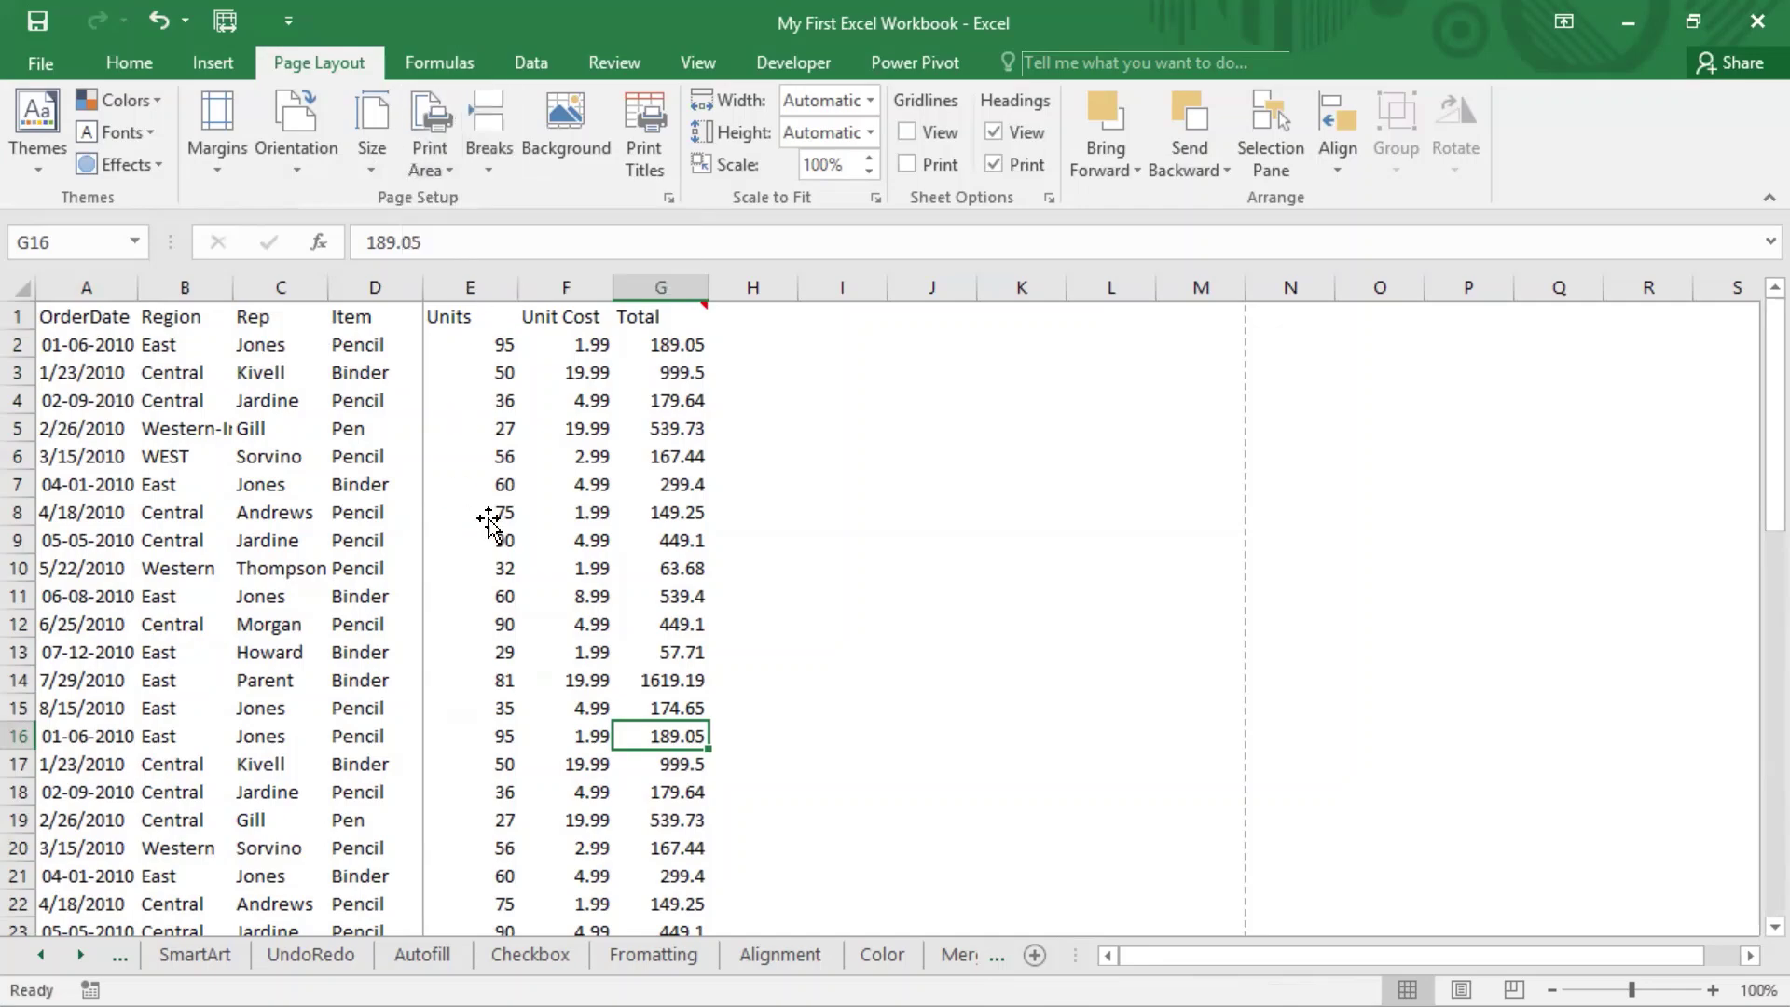
{"action": "left_click", "coordinate": [496, 504]}
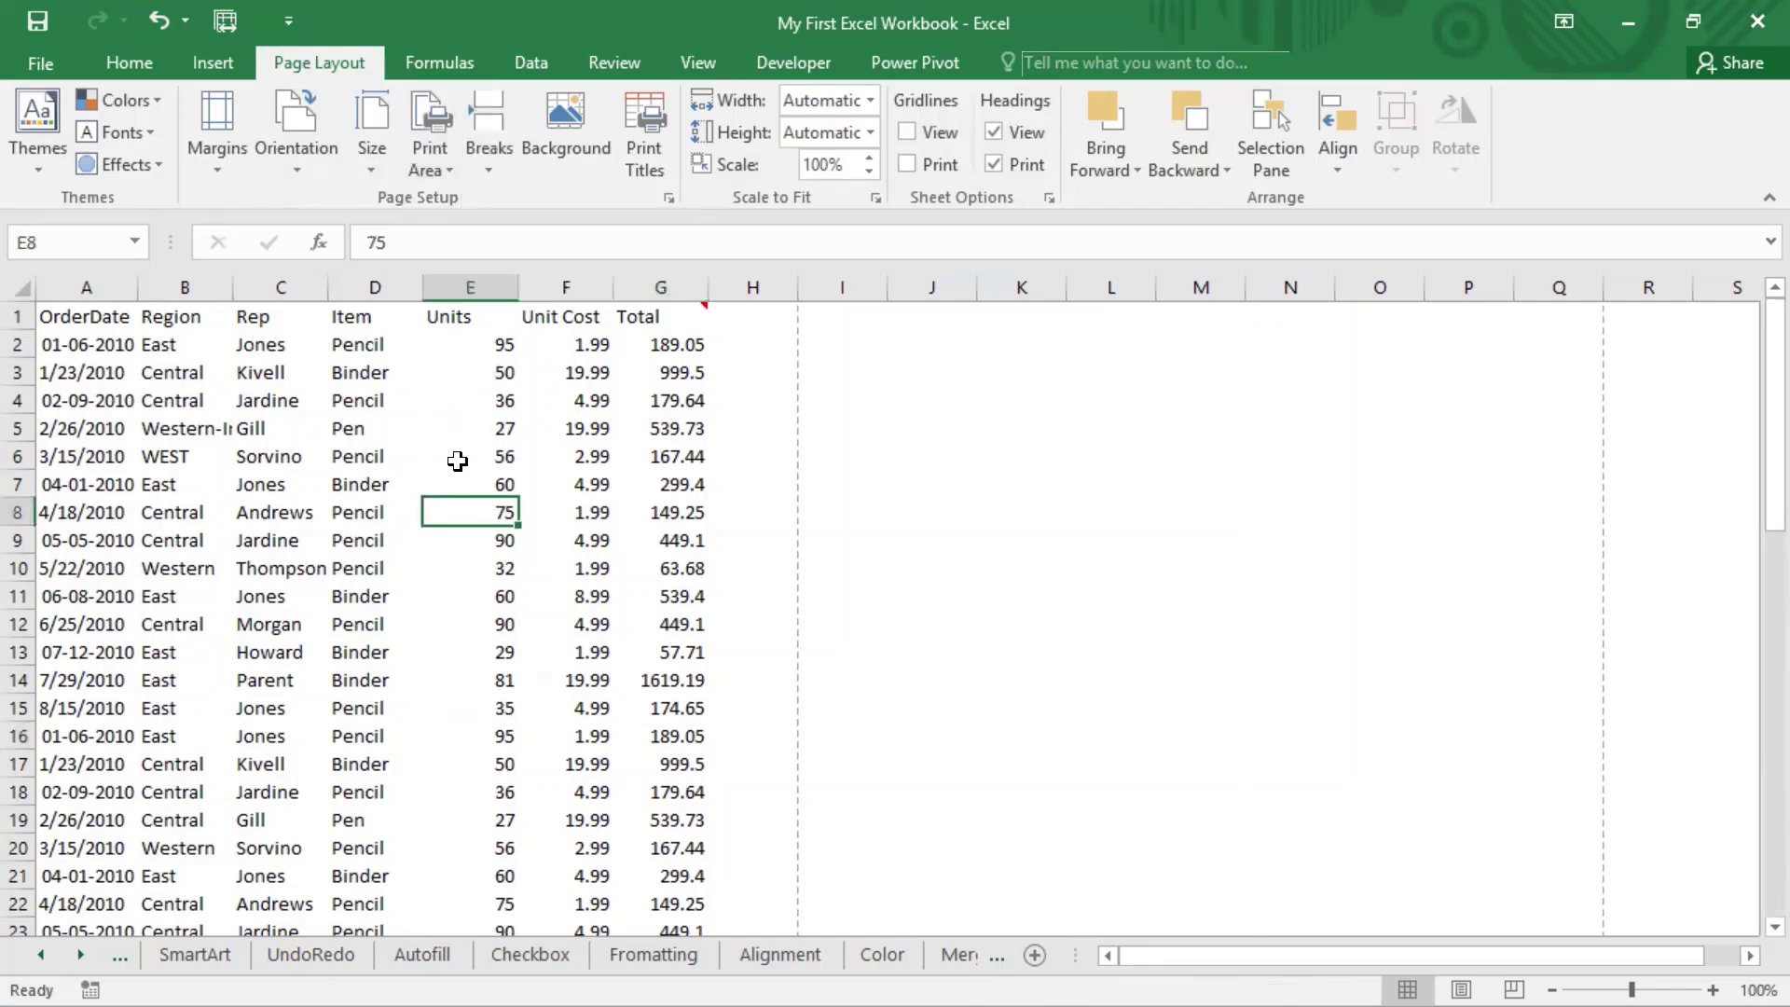
Step: Make cell E32 in the Units column the active cell
{"action": "left_click", "coordinate": [893, 2]}
{"action": "left_click_drag", "start_coordinate": [81, 316], "coordinate": [703, 759]}
{"action": "left_click", "coordinate": [566, 707]}
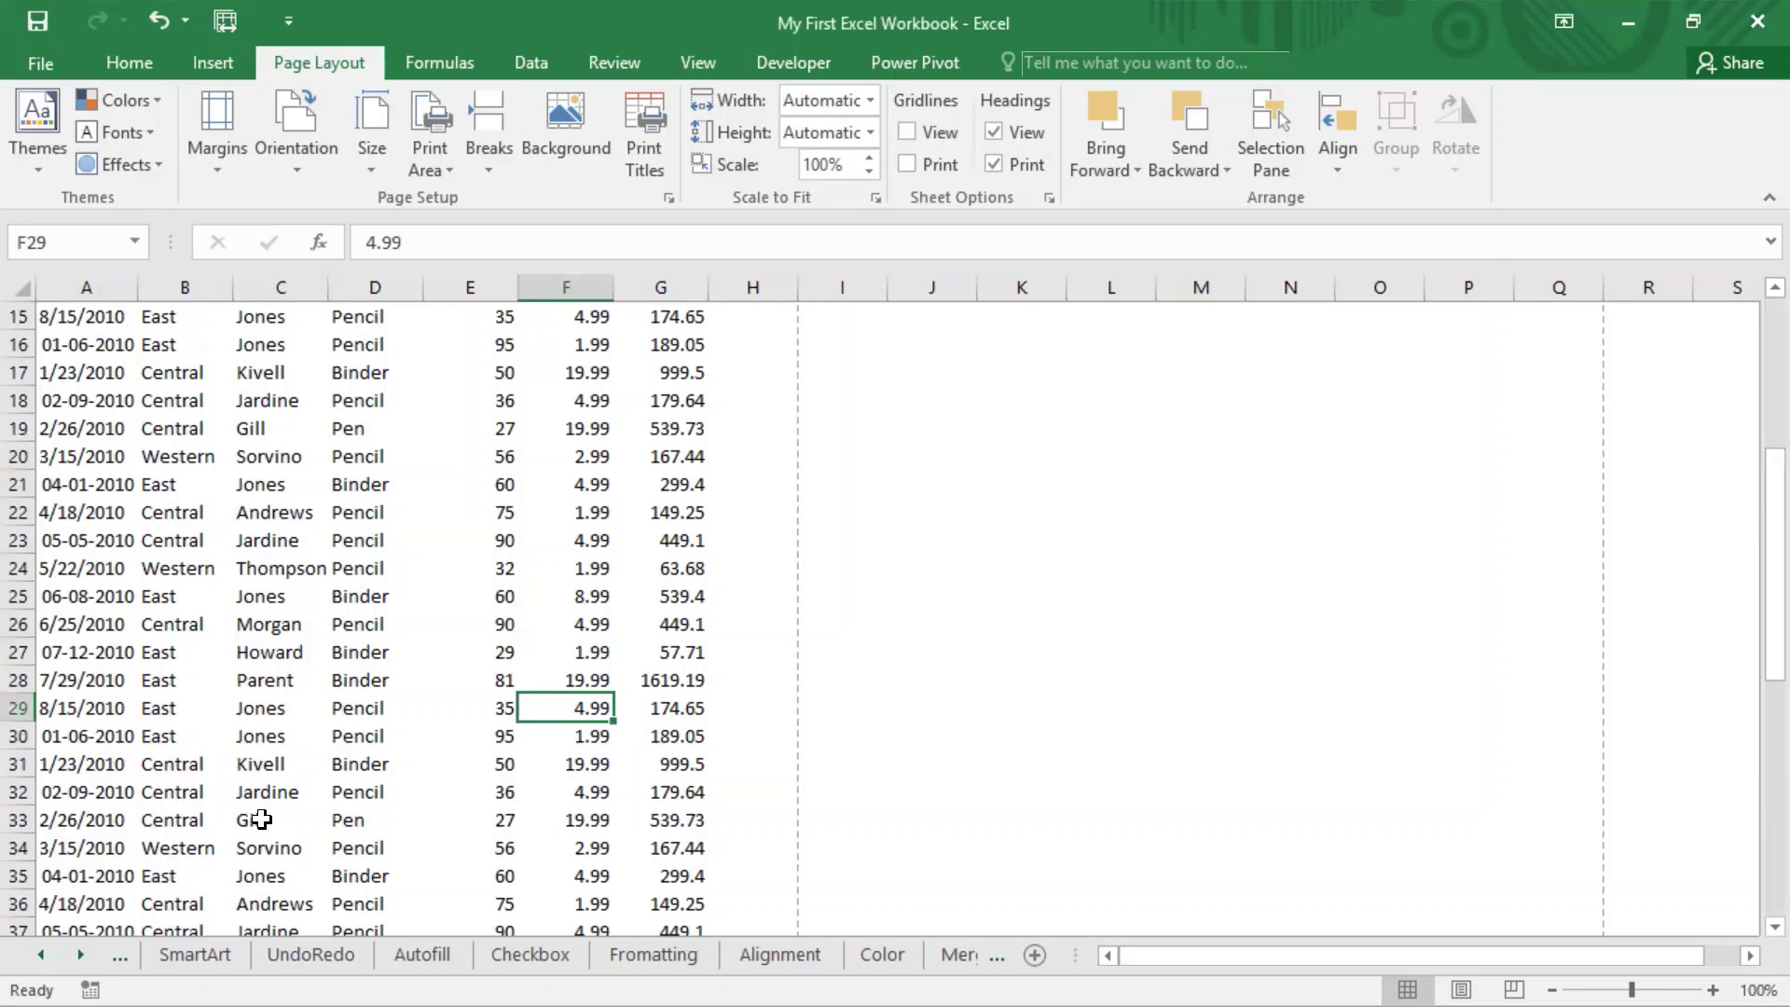
{"action": "left_click", "coordinate": [382, 792]}
{"action": "left_click", "coordinate": [477, 800]}
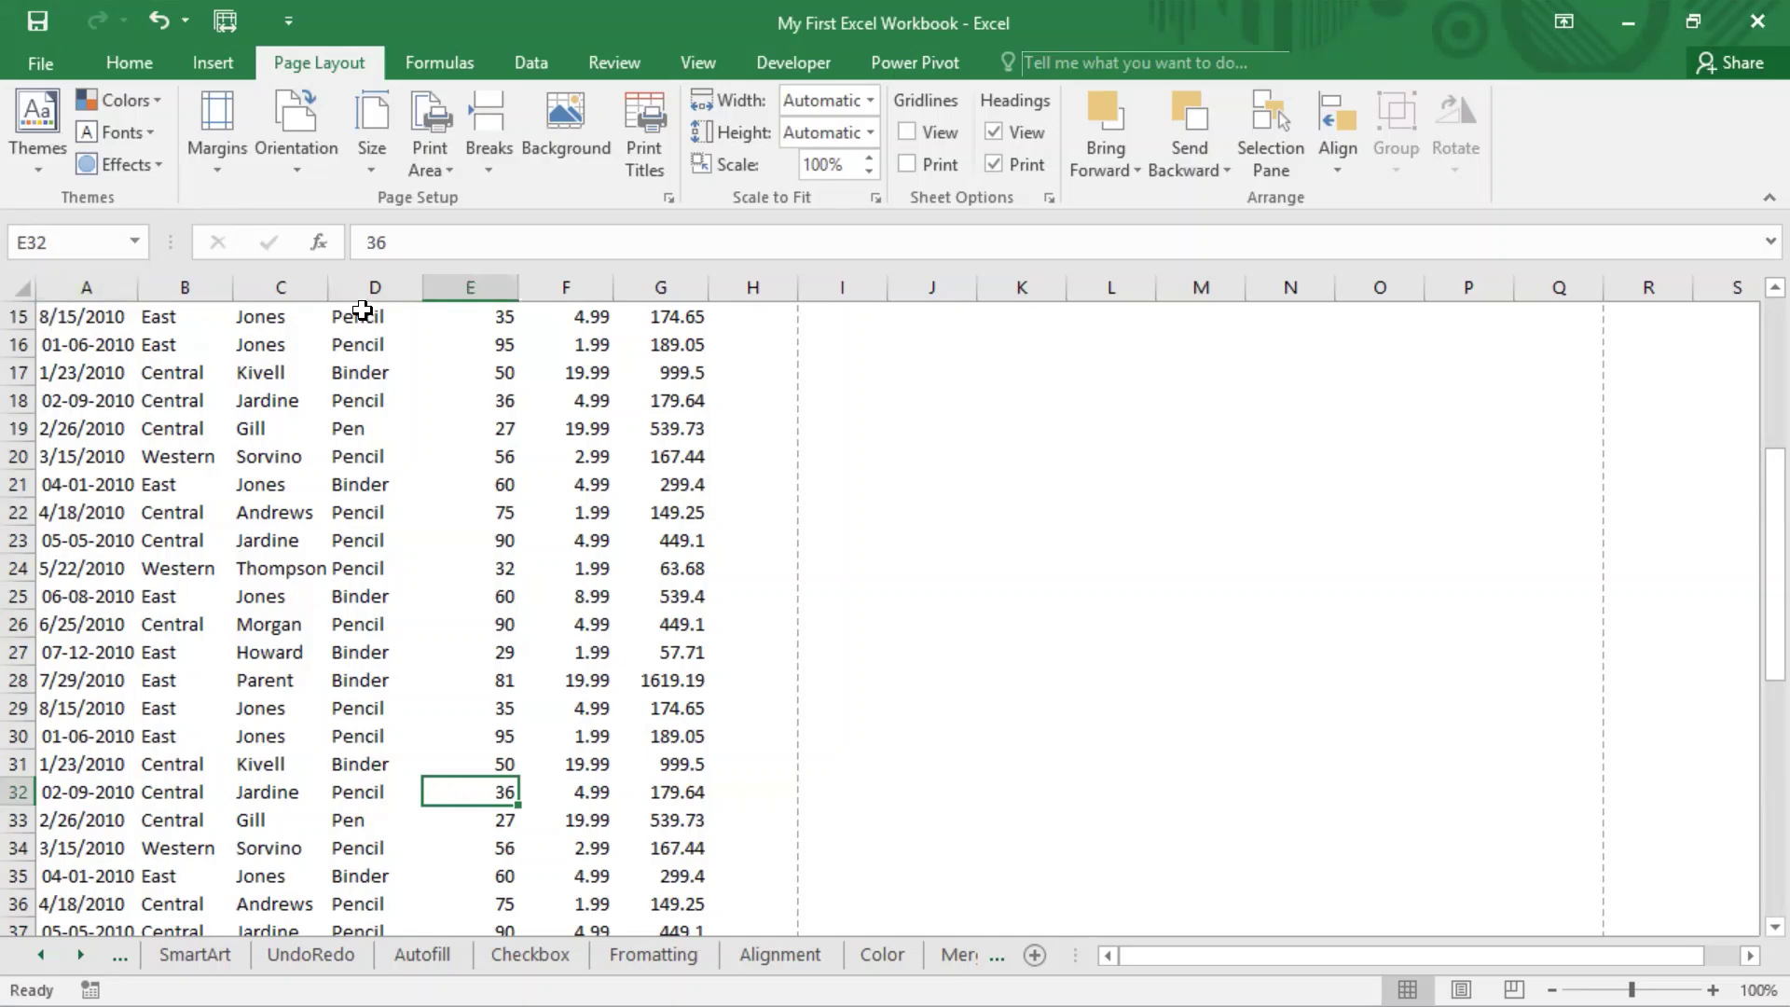
{"action": "left_click_drag", "start_coordinate": [15, 285], "coordinate": [467, 804]}
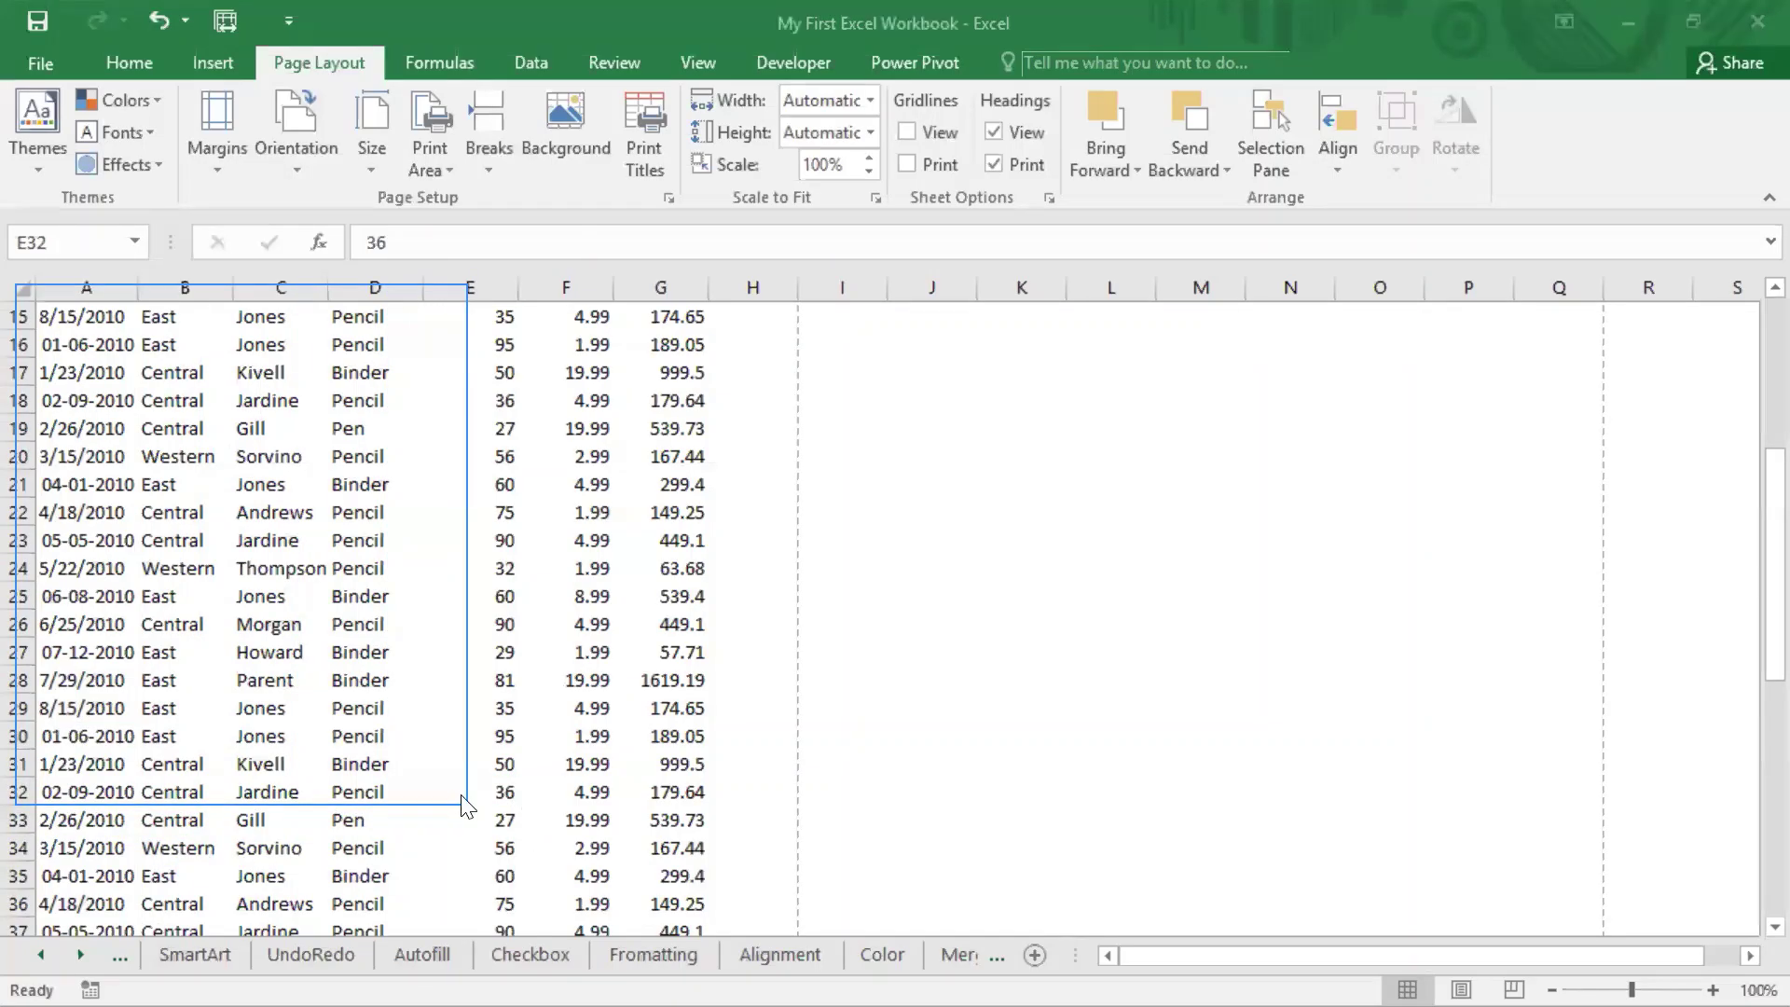
{"action": "left_click", "coordinate": [514, 800]}
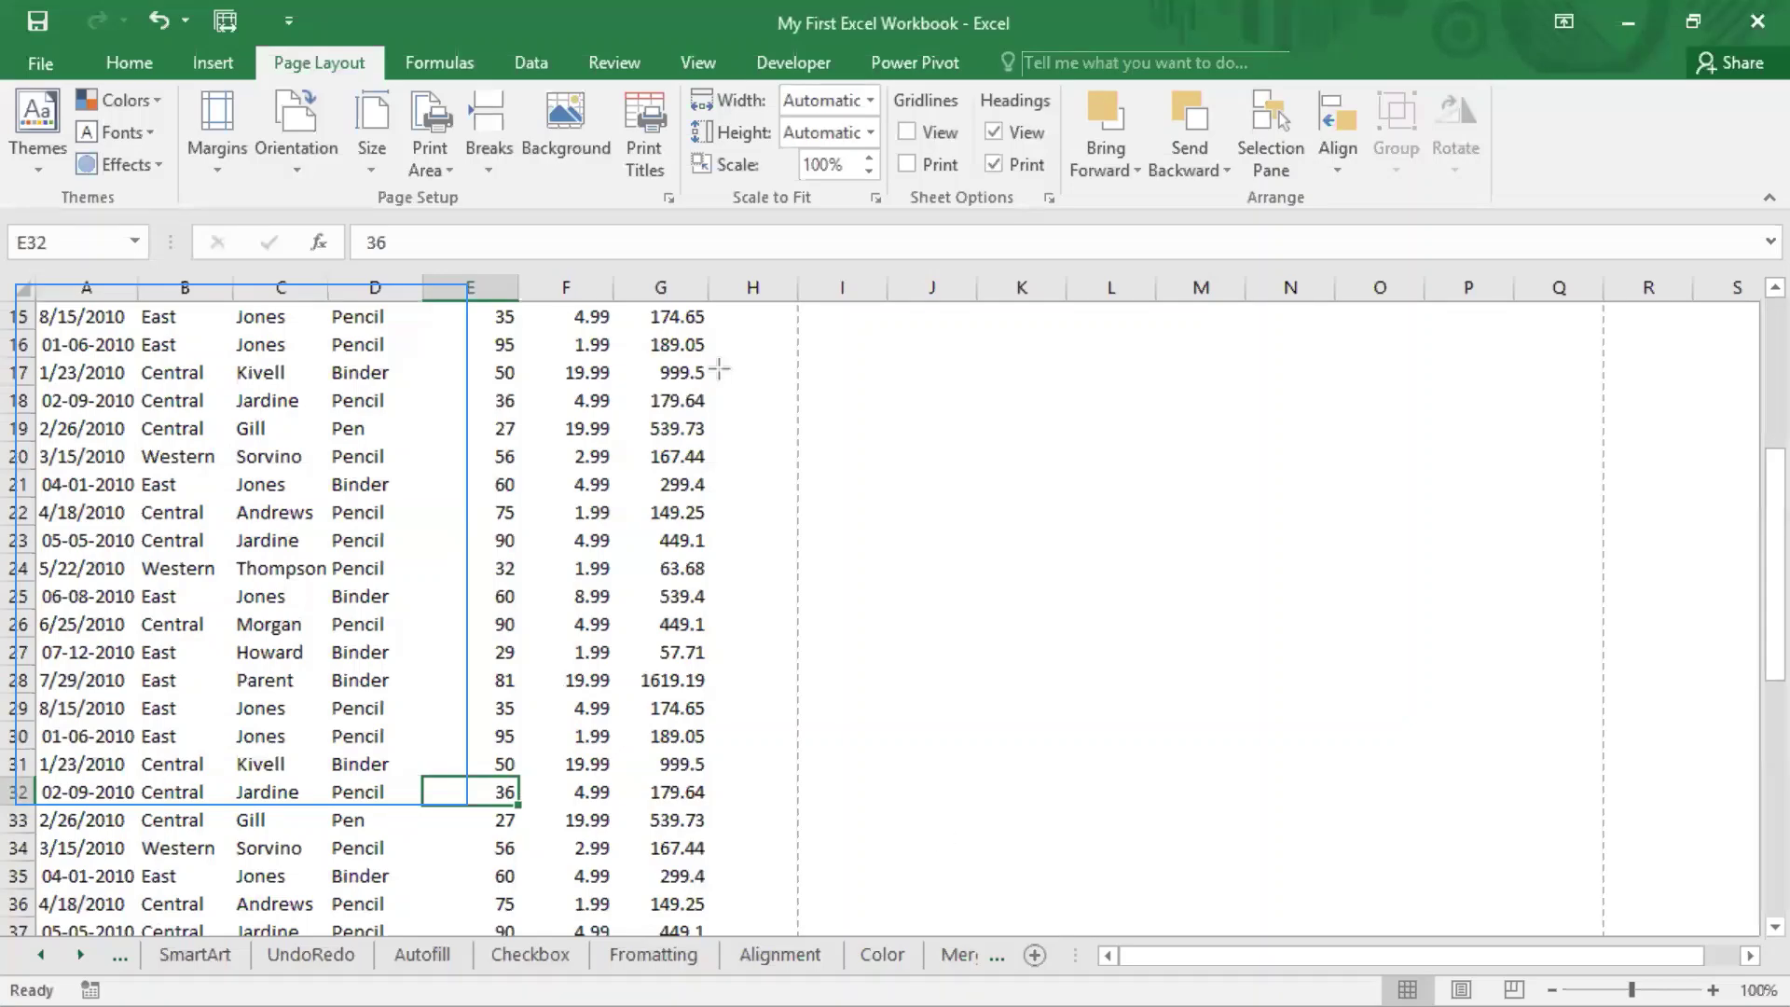
{"action": "left_click_drag", "start_coordinate": [800, 294], "coordinate": [478, 800]}
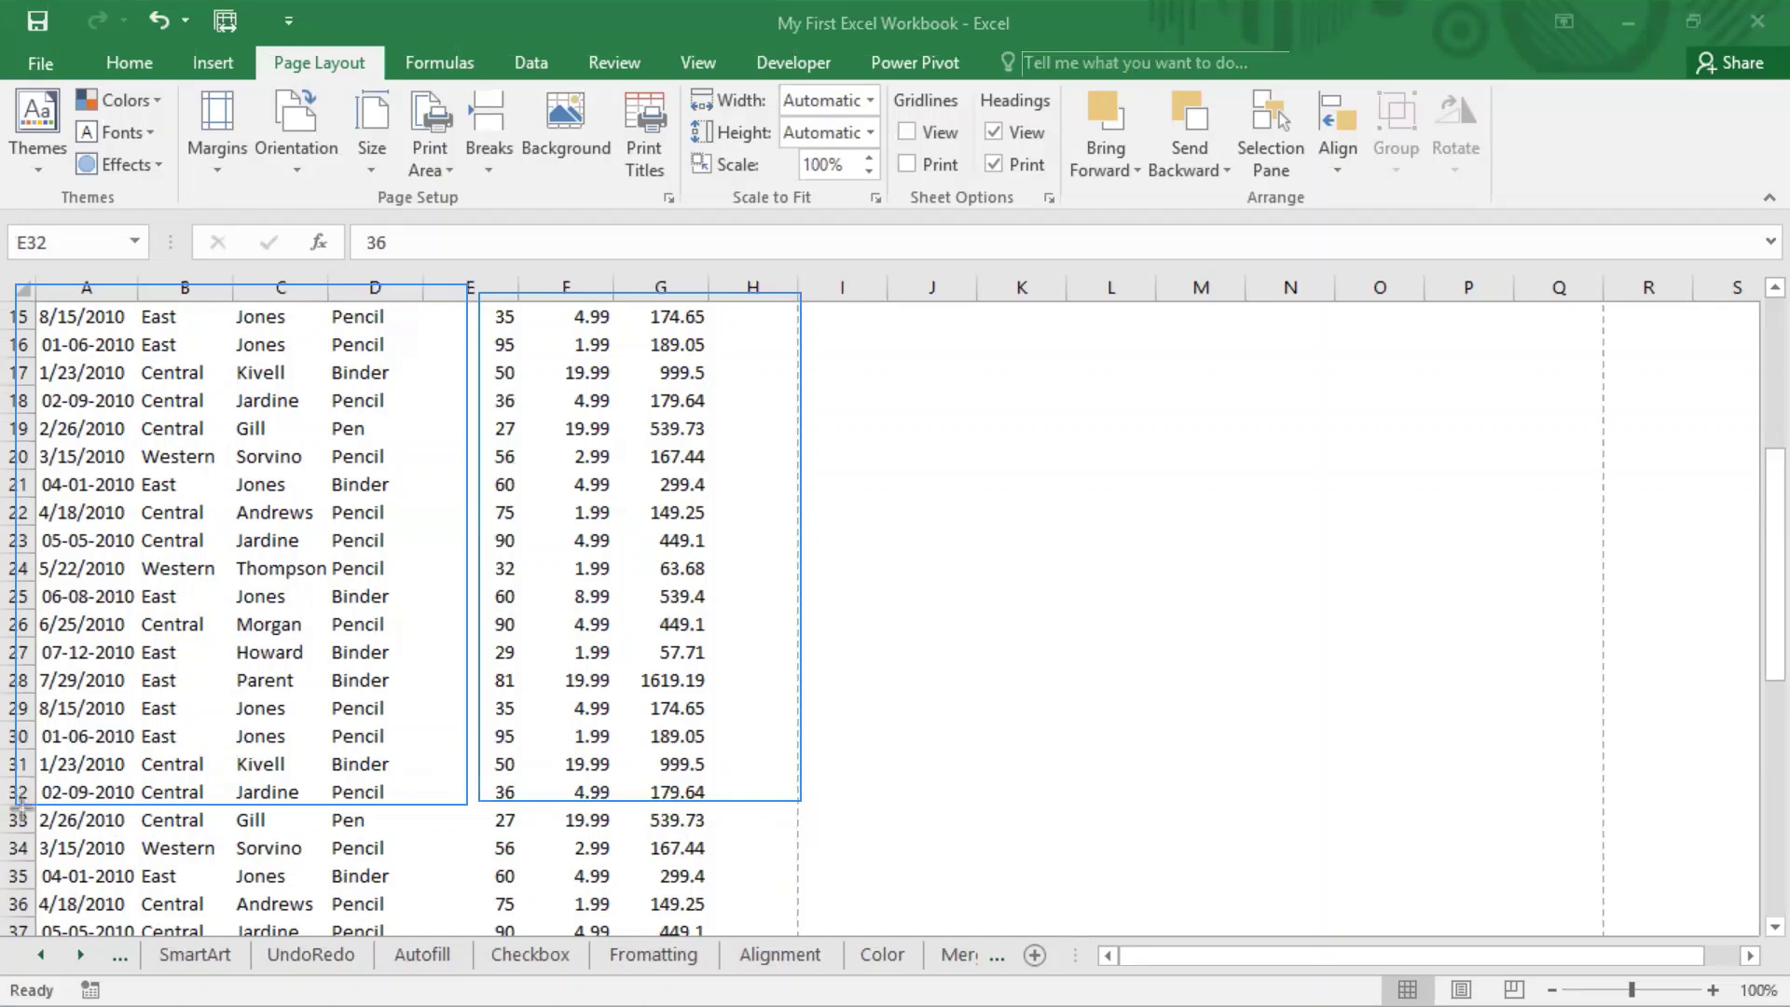
{"action": "mouse_move", "coordinate": [15, 810]}
{"action": "left_mouse_down"}
{"action": "mouse_move", "coordinate": [411, 870]}
{"action": "mouse_move", "coordinate": [534, 946]}
{"action": "mouse_move", "coordinate": [454, 1005]}
{"action": "mouse_move", "coordinate": [467, 999]}
{"action": "left_mouse_up"}
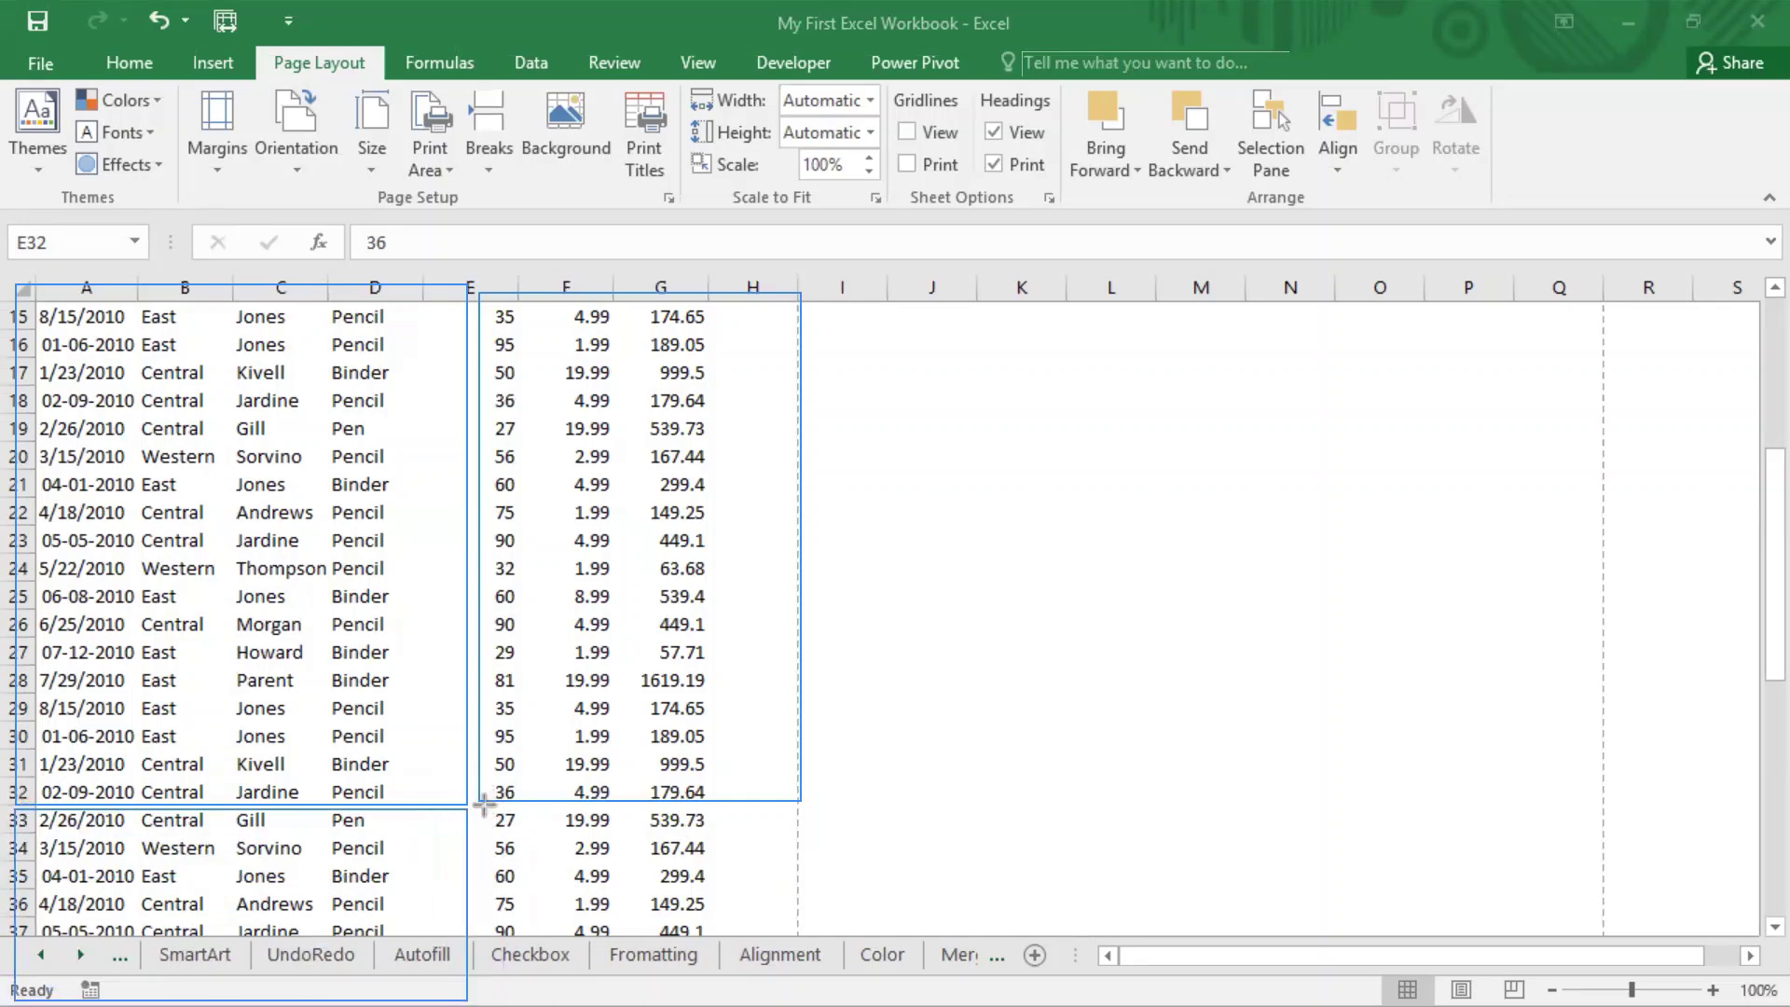
{"action": "mouse_move", "coordinate": [478, 812]}
{"action": "left_mouse_down"}
{"action": "mouse_move", "coordinate": [831, 847]}
{"action": "mouse_move", "coordinate": [812, 1004]}
{"action": "mouse_move", "coordinate": [800, 983]}
{"action": "left_mouse_up"}
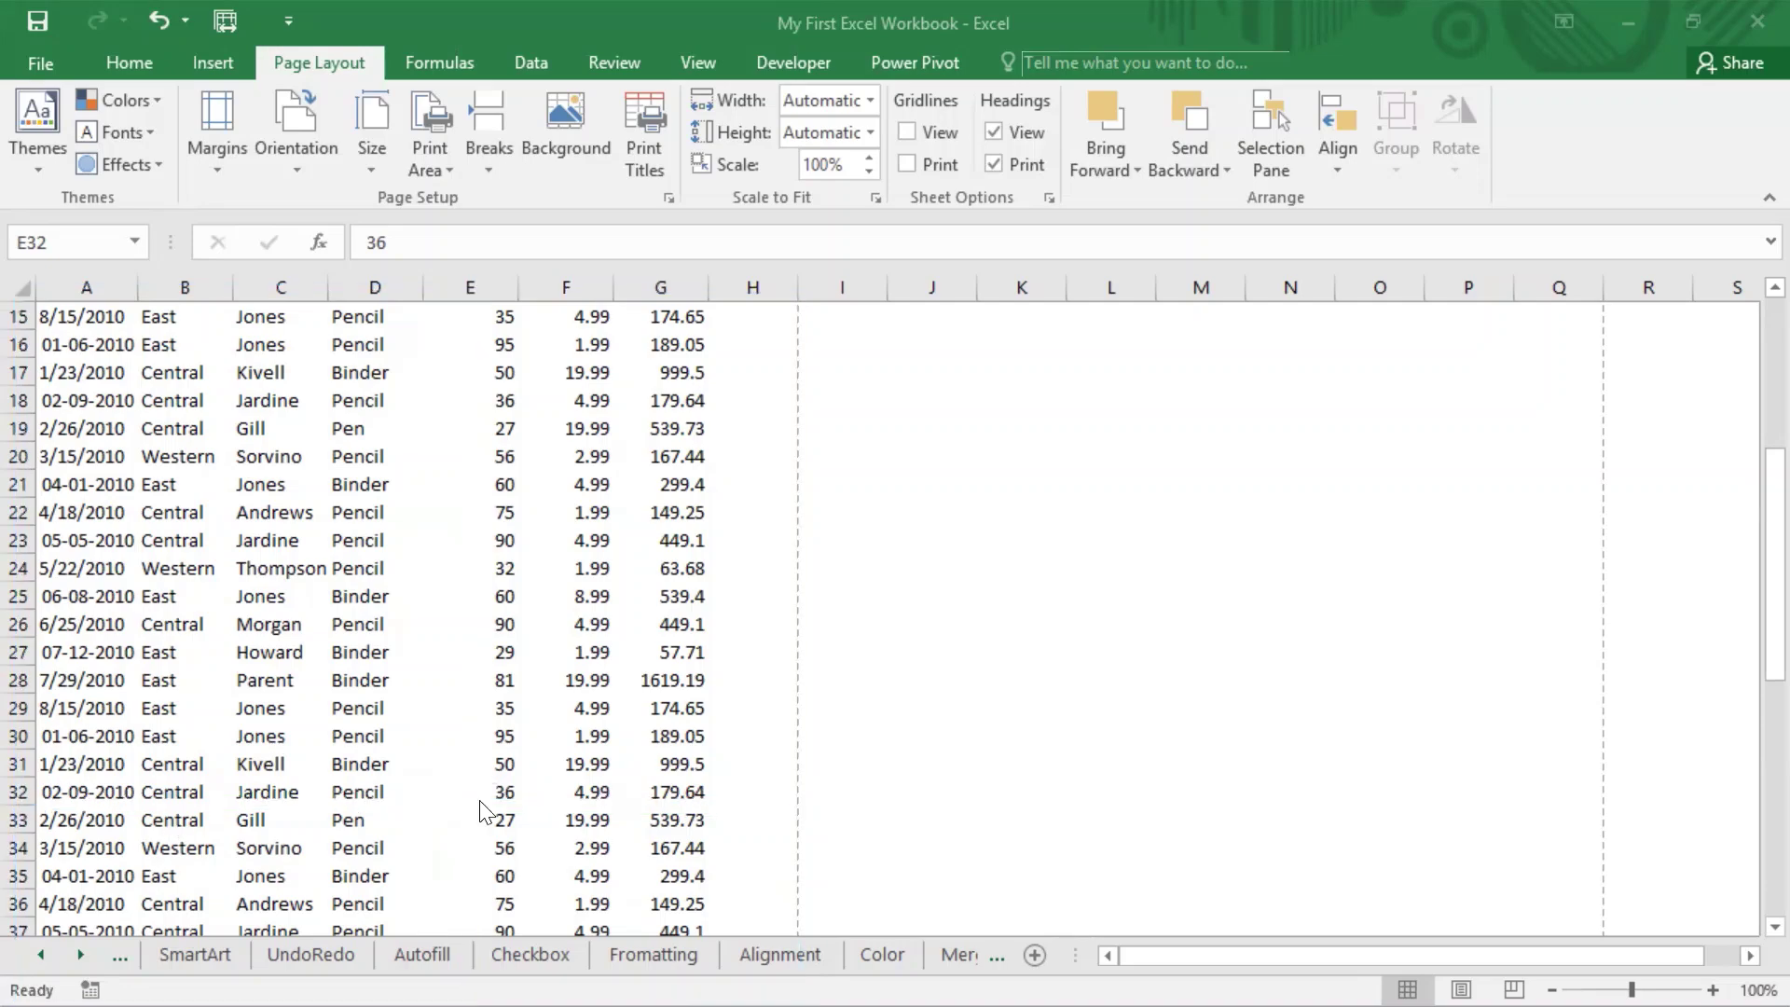
Step: Insert a combined page break at cell E31, splitting above row 31 and before the Units column
{"action": "left_click", "coordinate": [503, 788]}
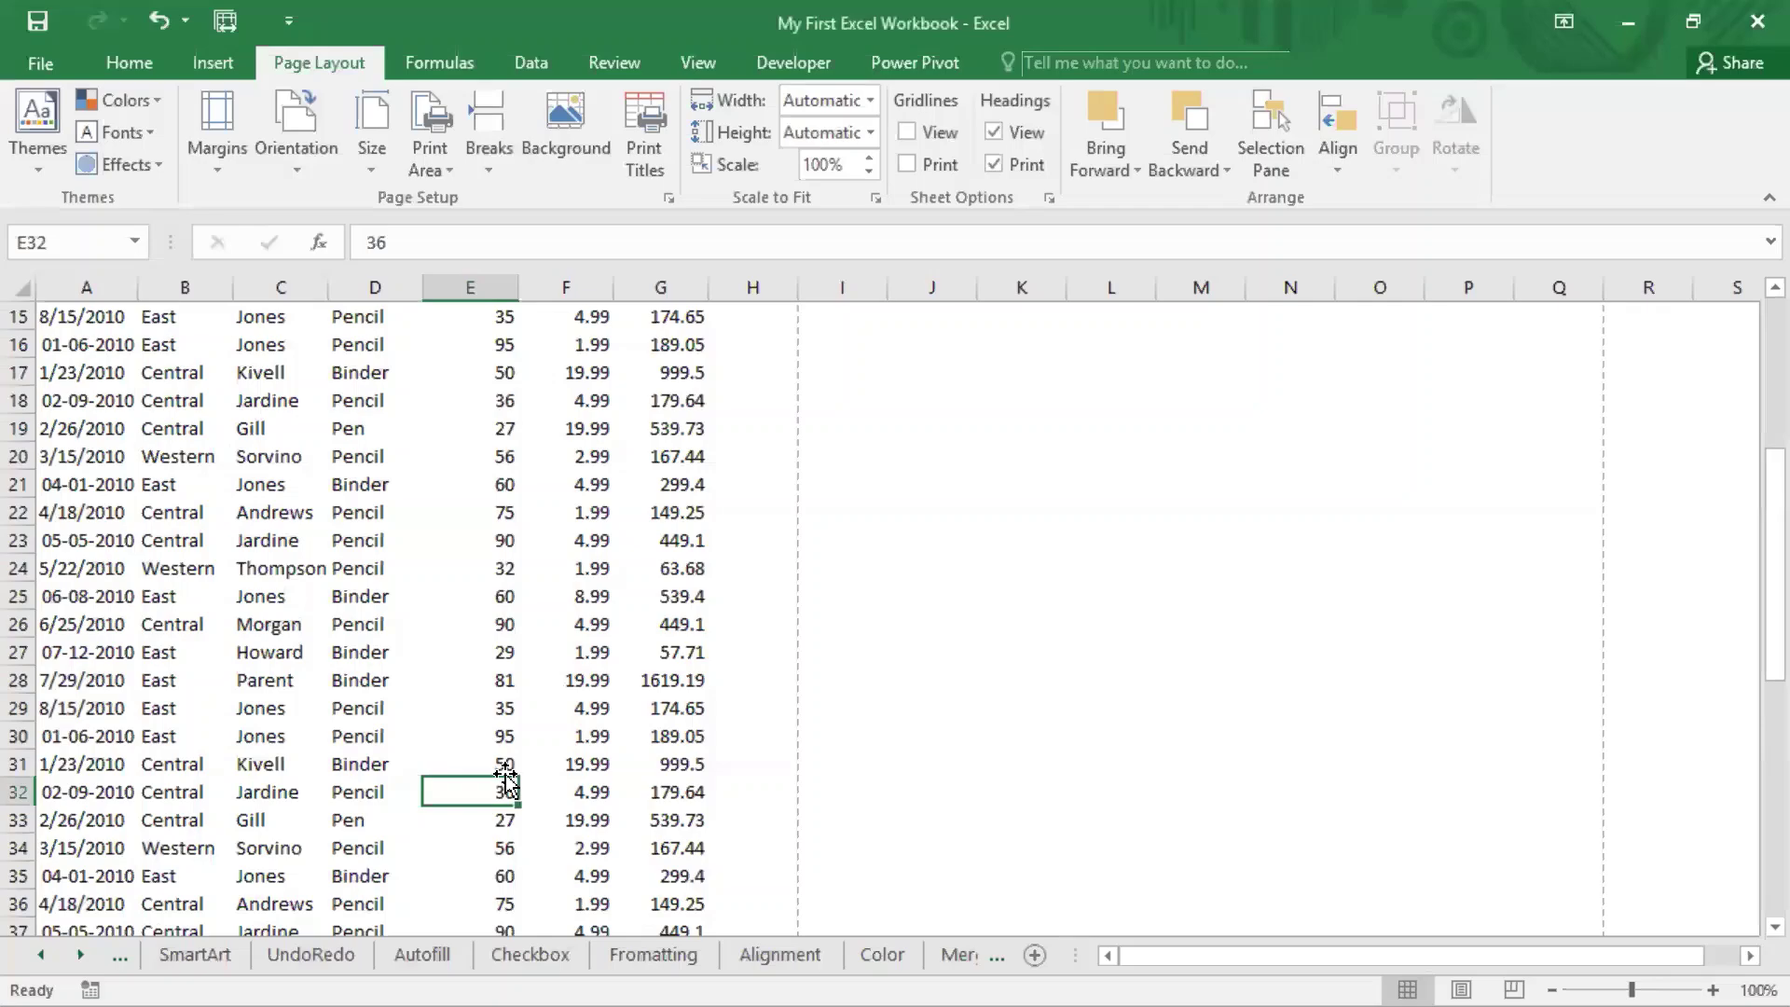
{"action": "left_click", "coordinate": [505, 764]}
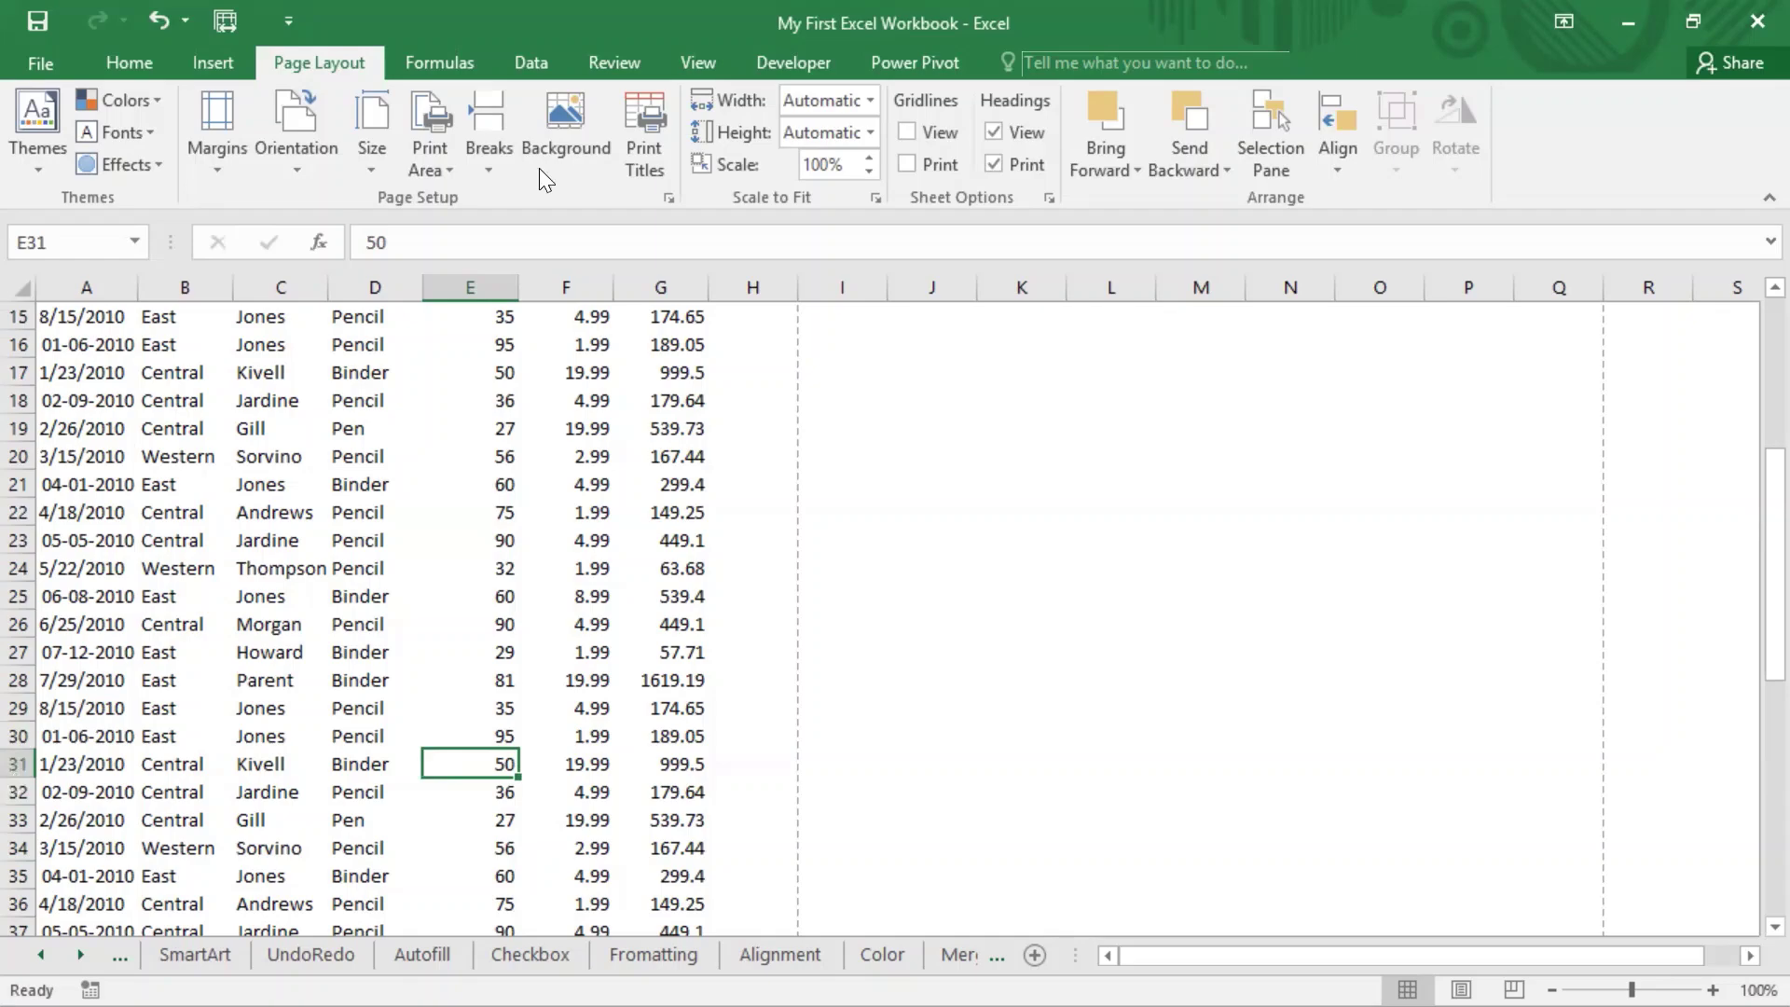
{"action": "left_click", "coordinate": [492, 166]}
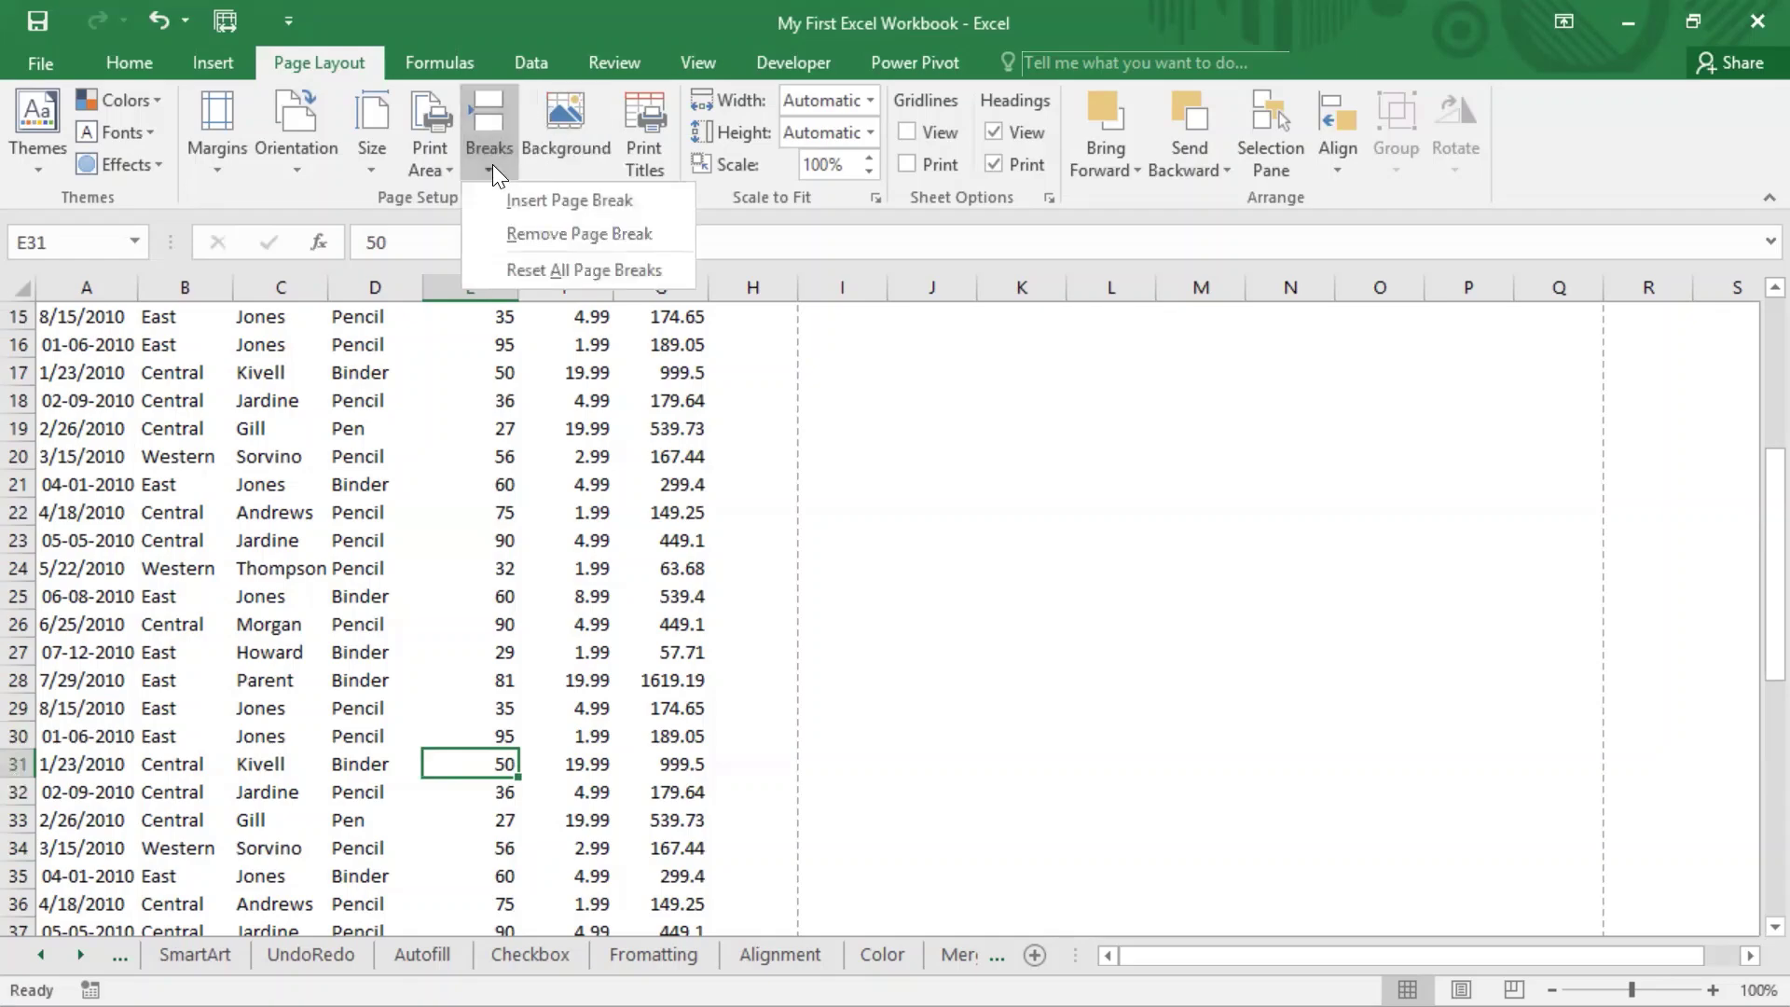
{"action": "left_click", "coordinate": [602, 198]}
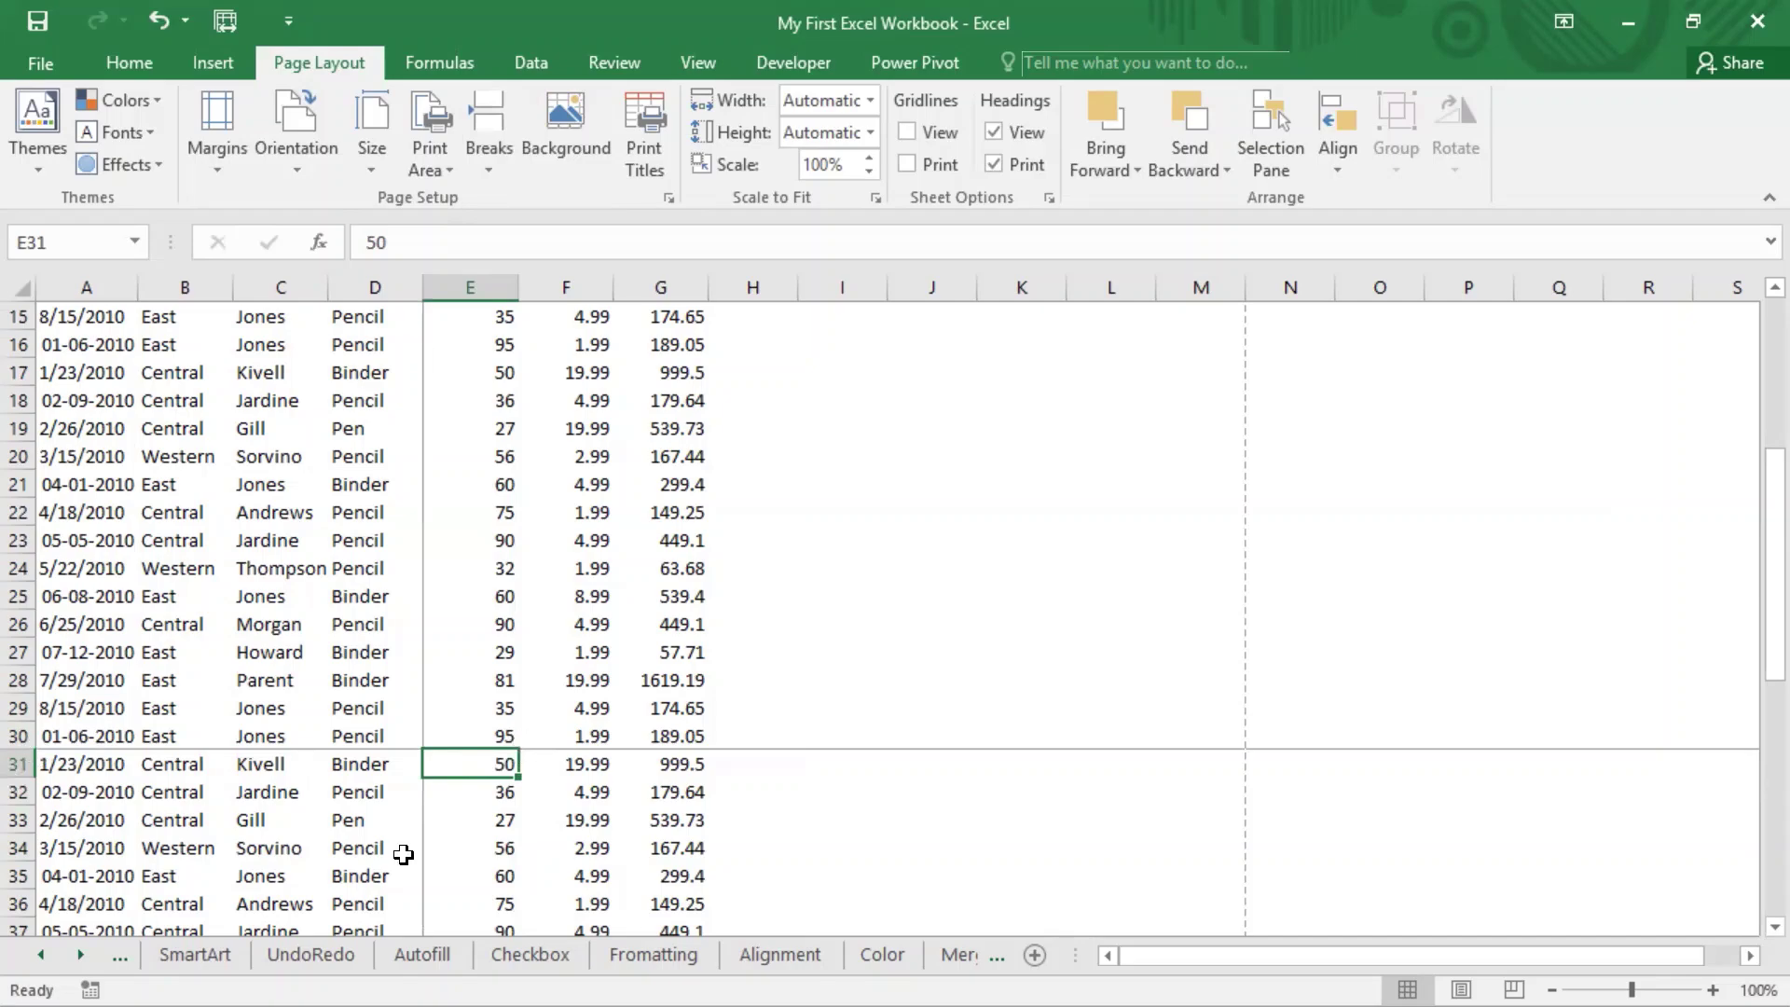
Step: Check the first four print preview pages to see how the combined break splits the data, and return to the worksheet
{"action": "left_click", "coordinate": [43, 58]}
{"action": "left_click", "coordinate": [42, 472]}
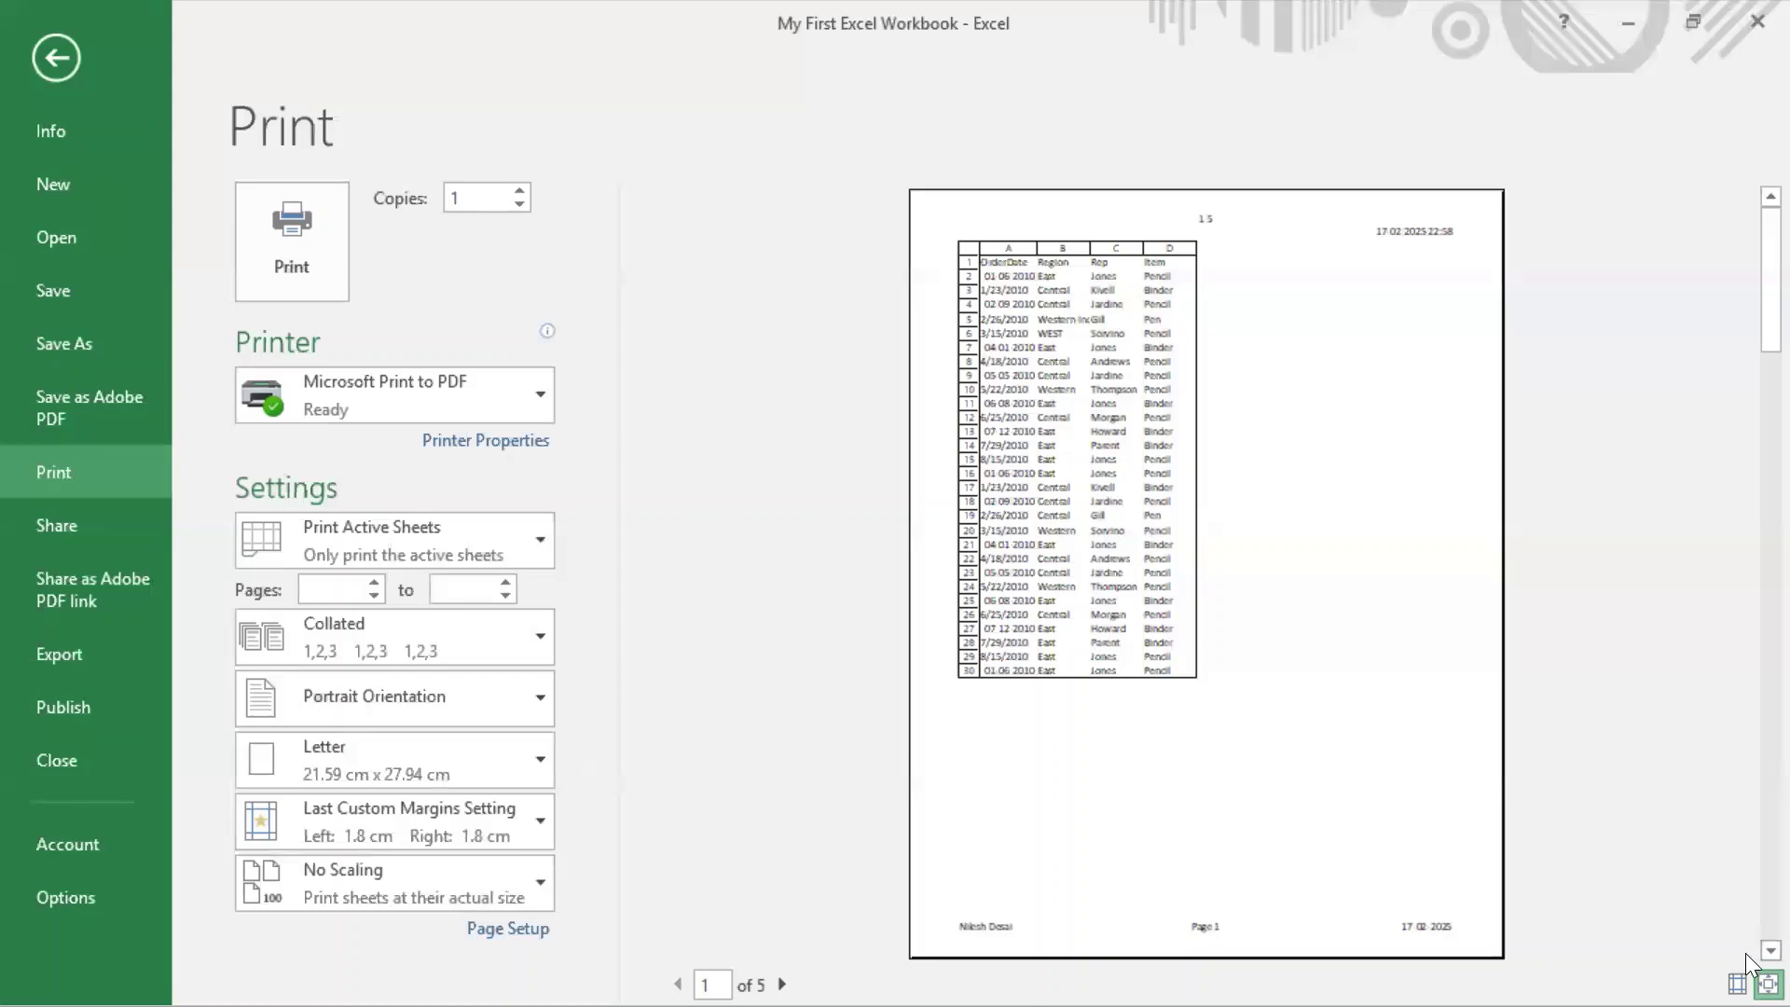
{"action": "scroll", "coordinate": [1745, 953], "scroll_direction": "down", "scroll_amount": 1}
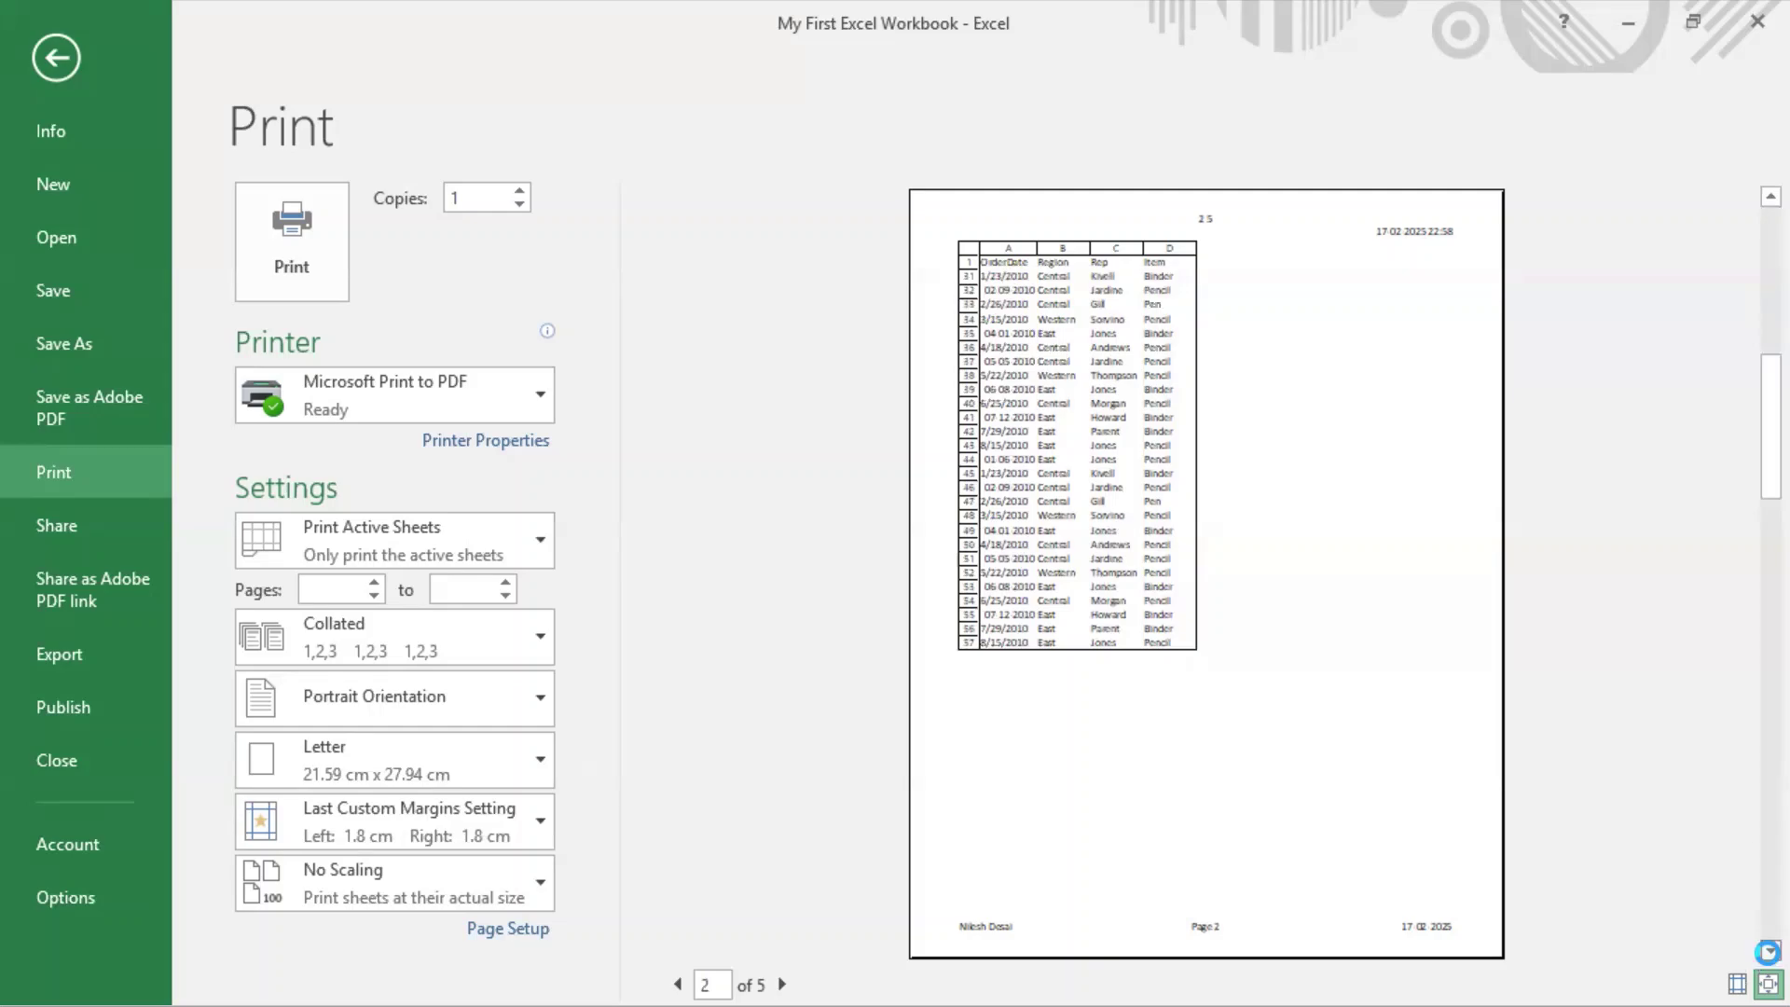
{"action": "scroll", "coordinate": [1745, 953], "scroll_direction": "down", "scroll_amount": 1}
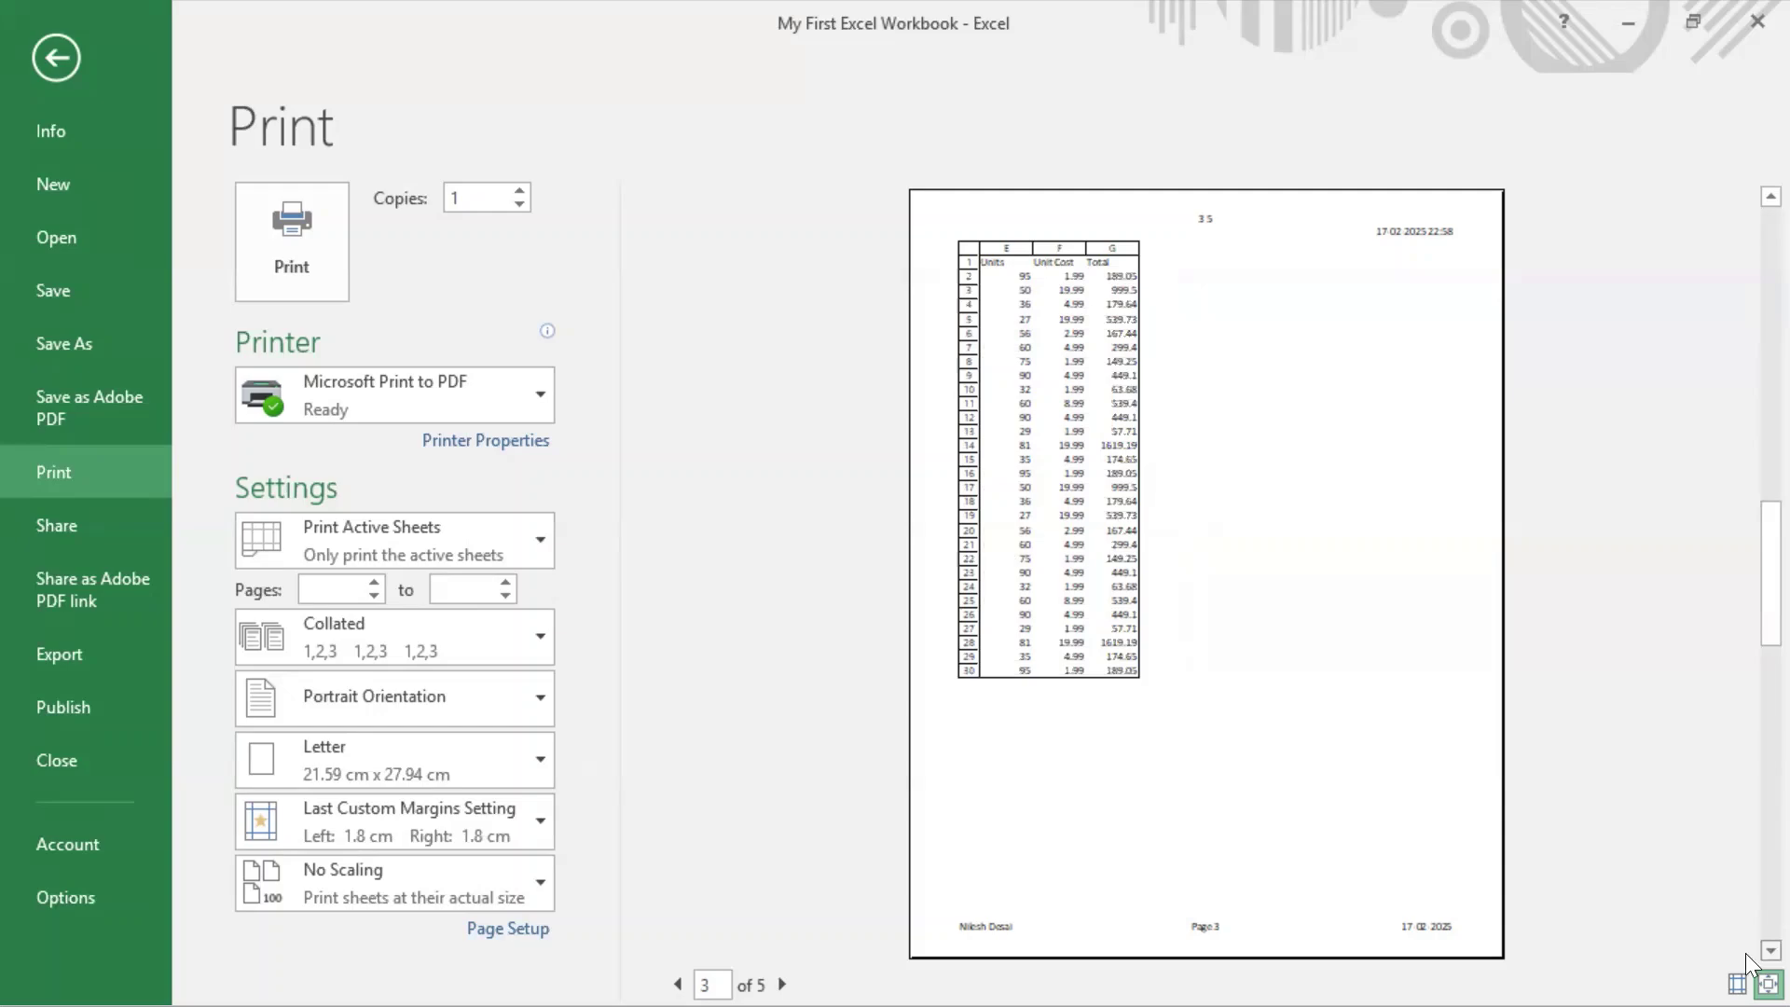
{"action": "scroll", "coordinate": [1745, 952], "scroll_direction": "down", "scroll_amount": 1}
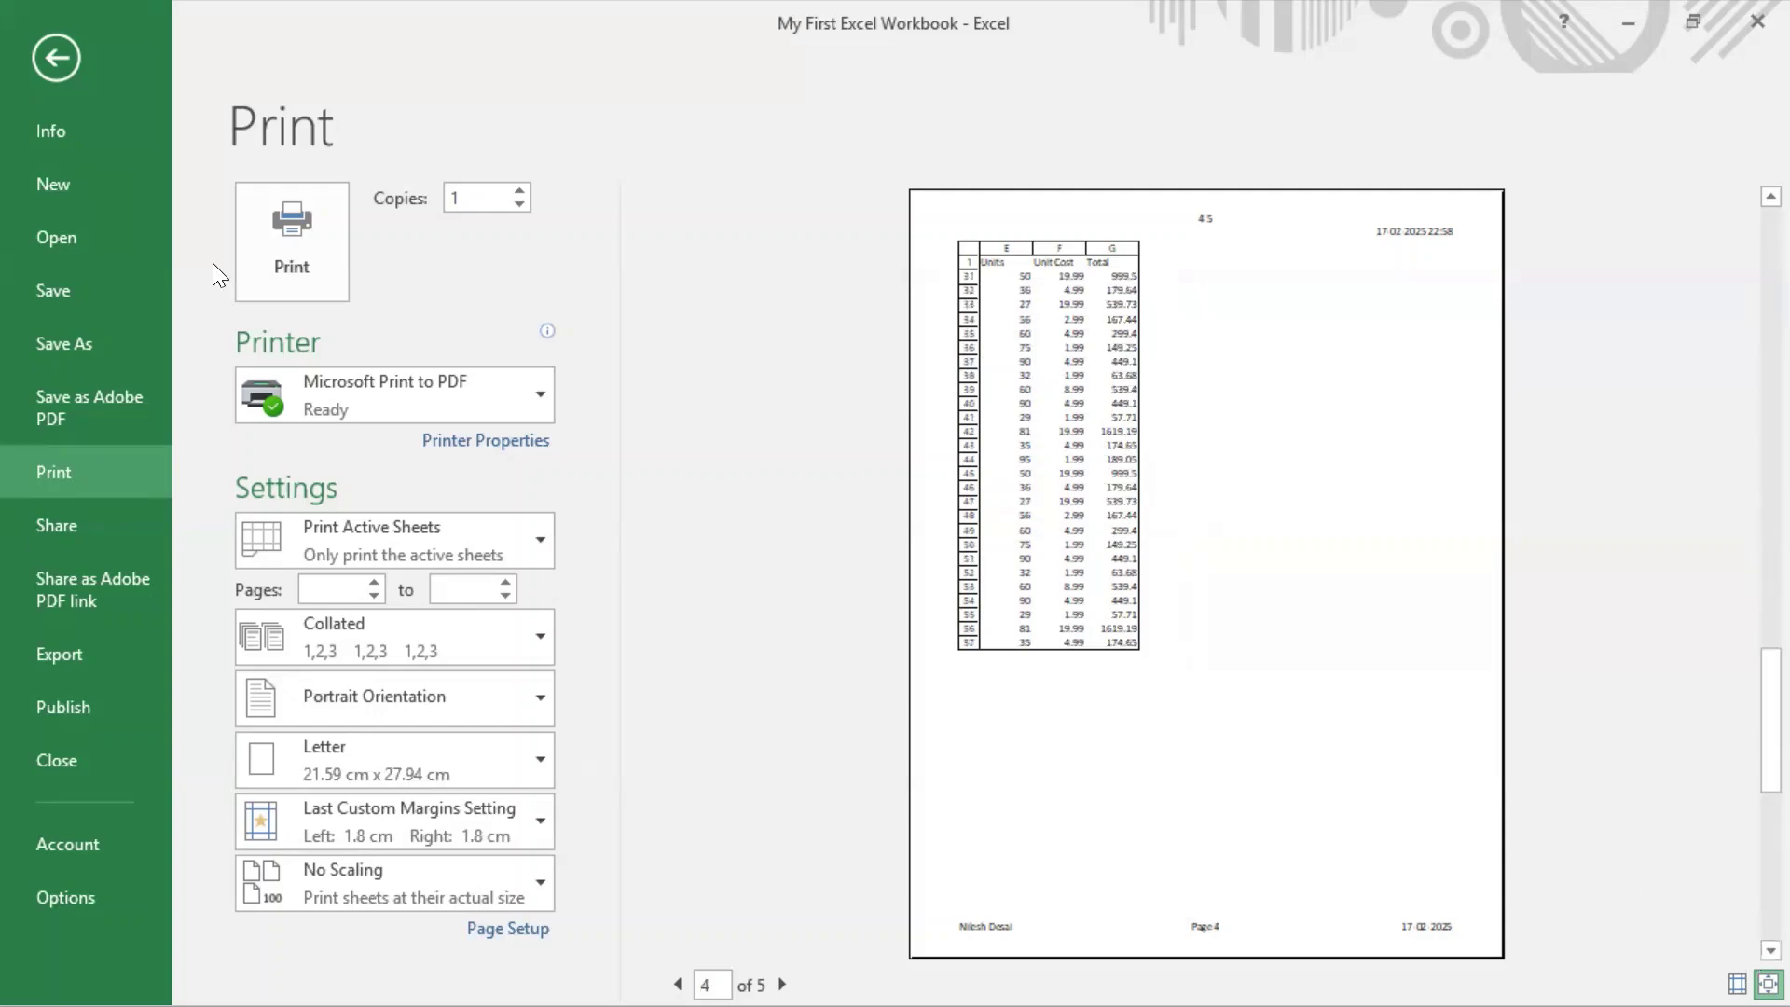
{"action": "left_click", "coordinate": [56, 58]}
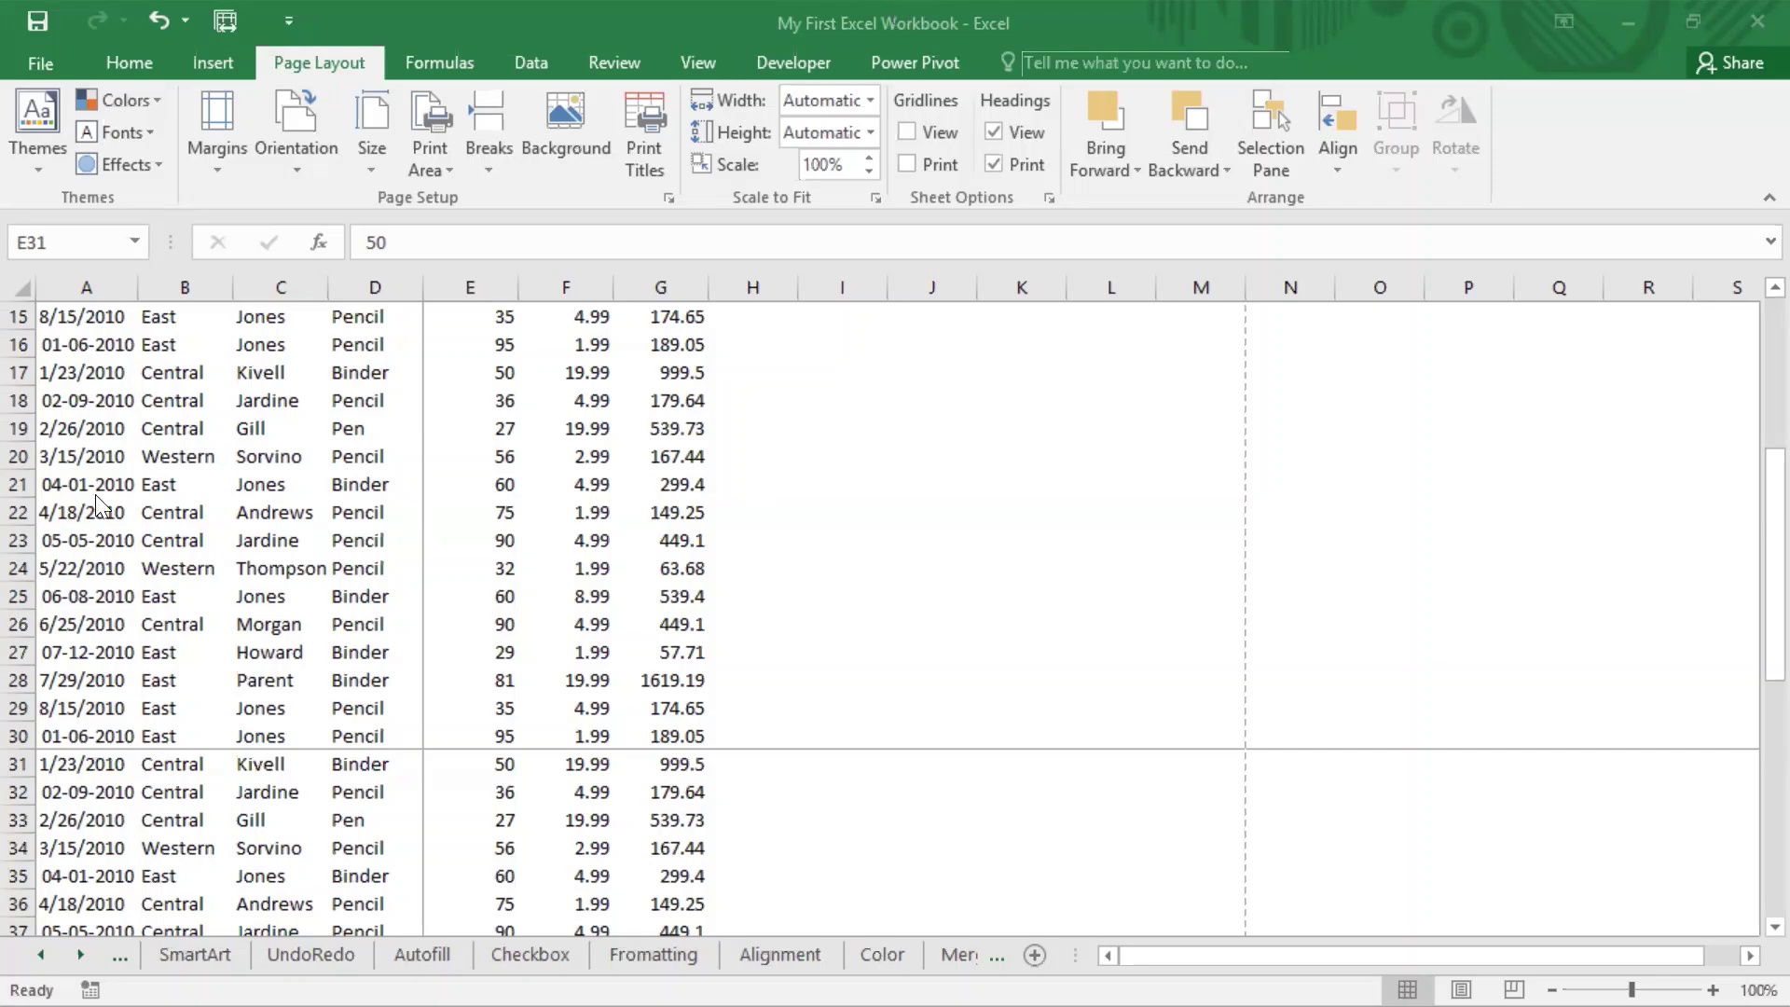
Step: Add another horizontal page break above row 20, with cell A20 as the active cell
{"action": "left_click", "coordinate": [159, 459]}
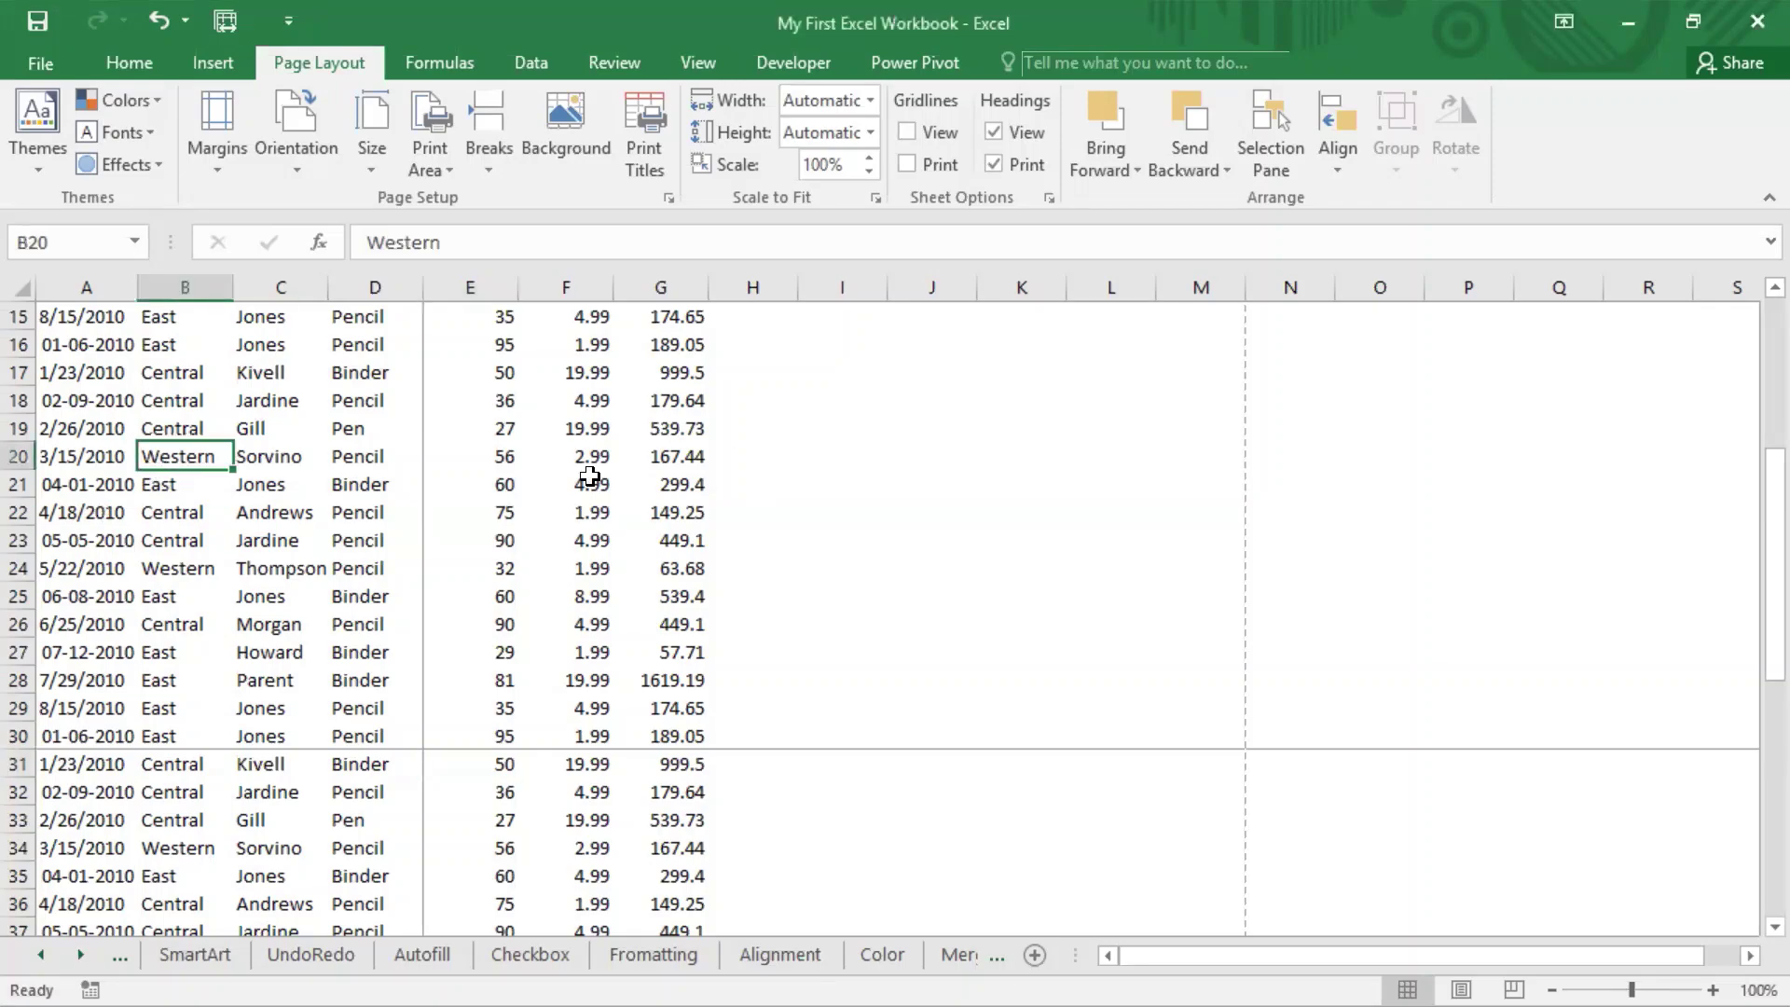
{"action": "left_click", "coordinate": [52, 457]}
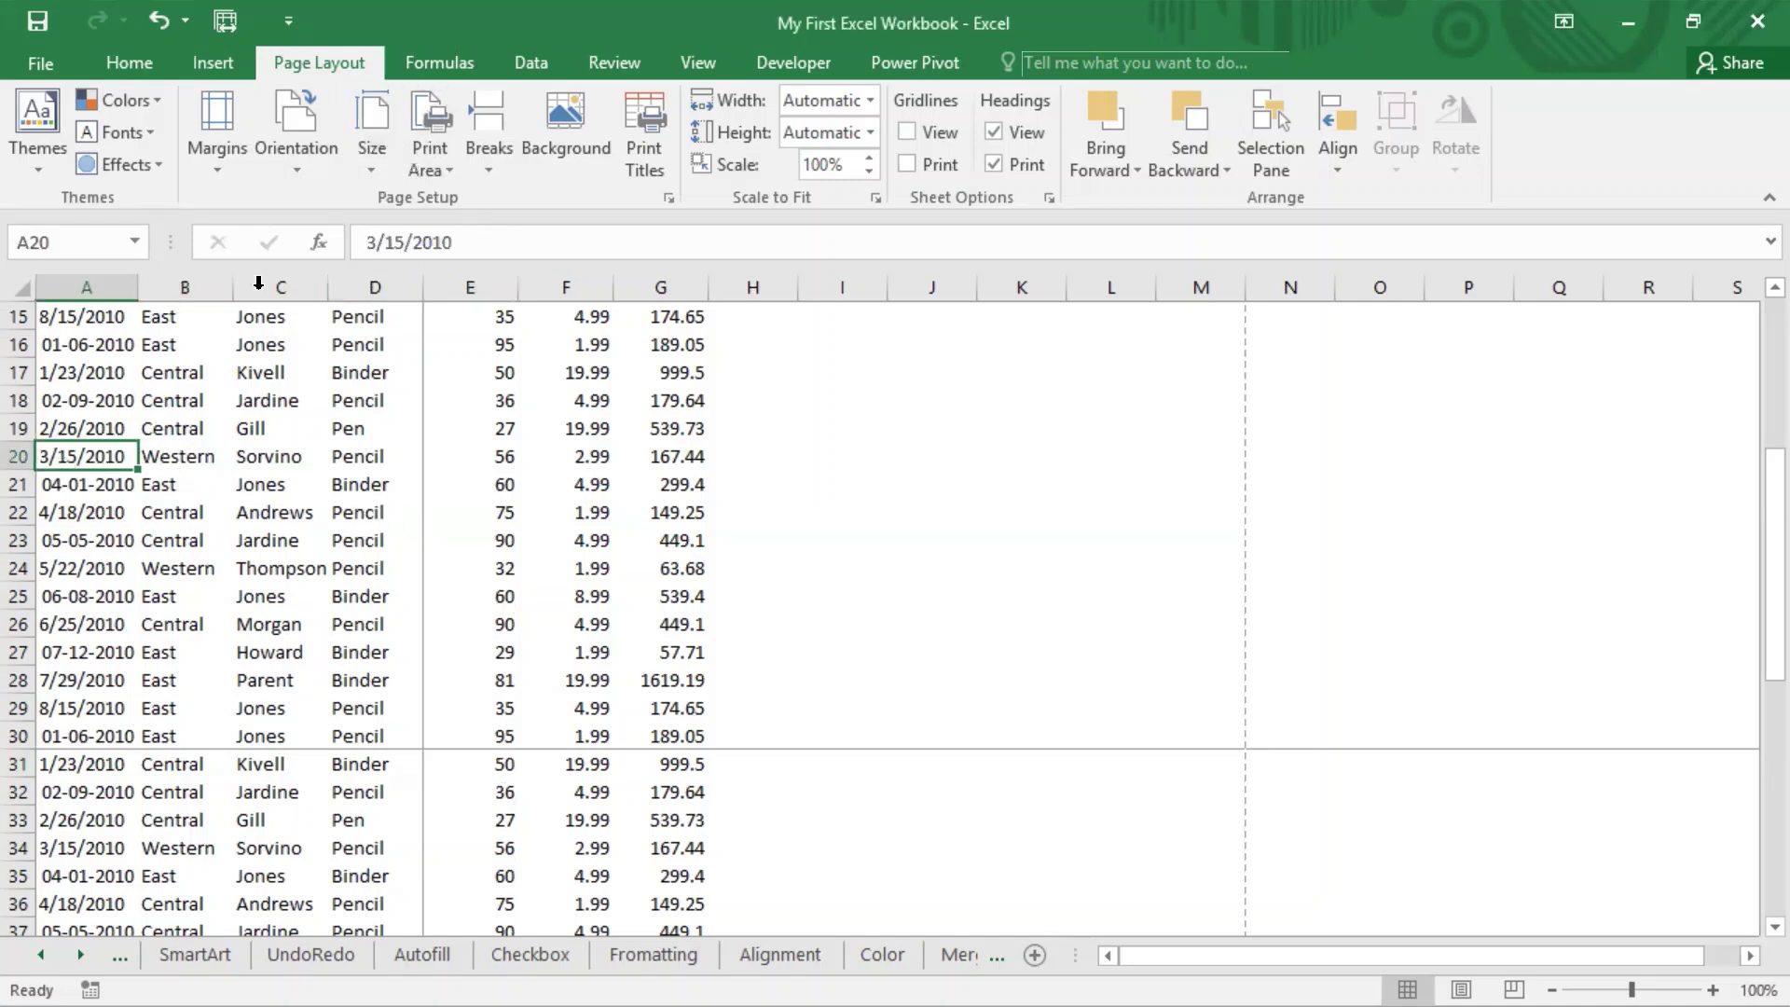
{"action": "left_click", "coordinate": [430, 171]}
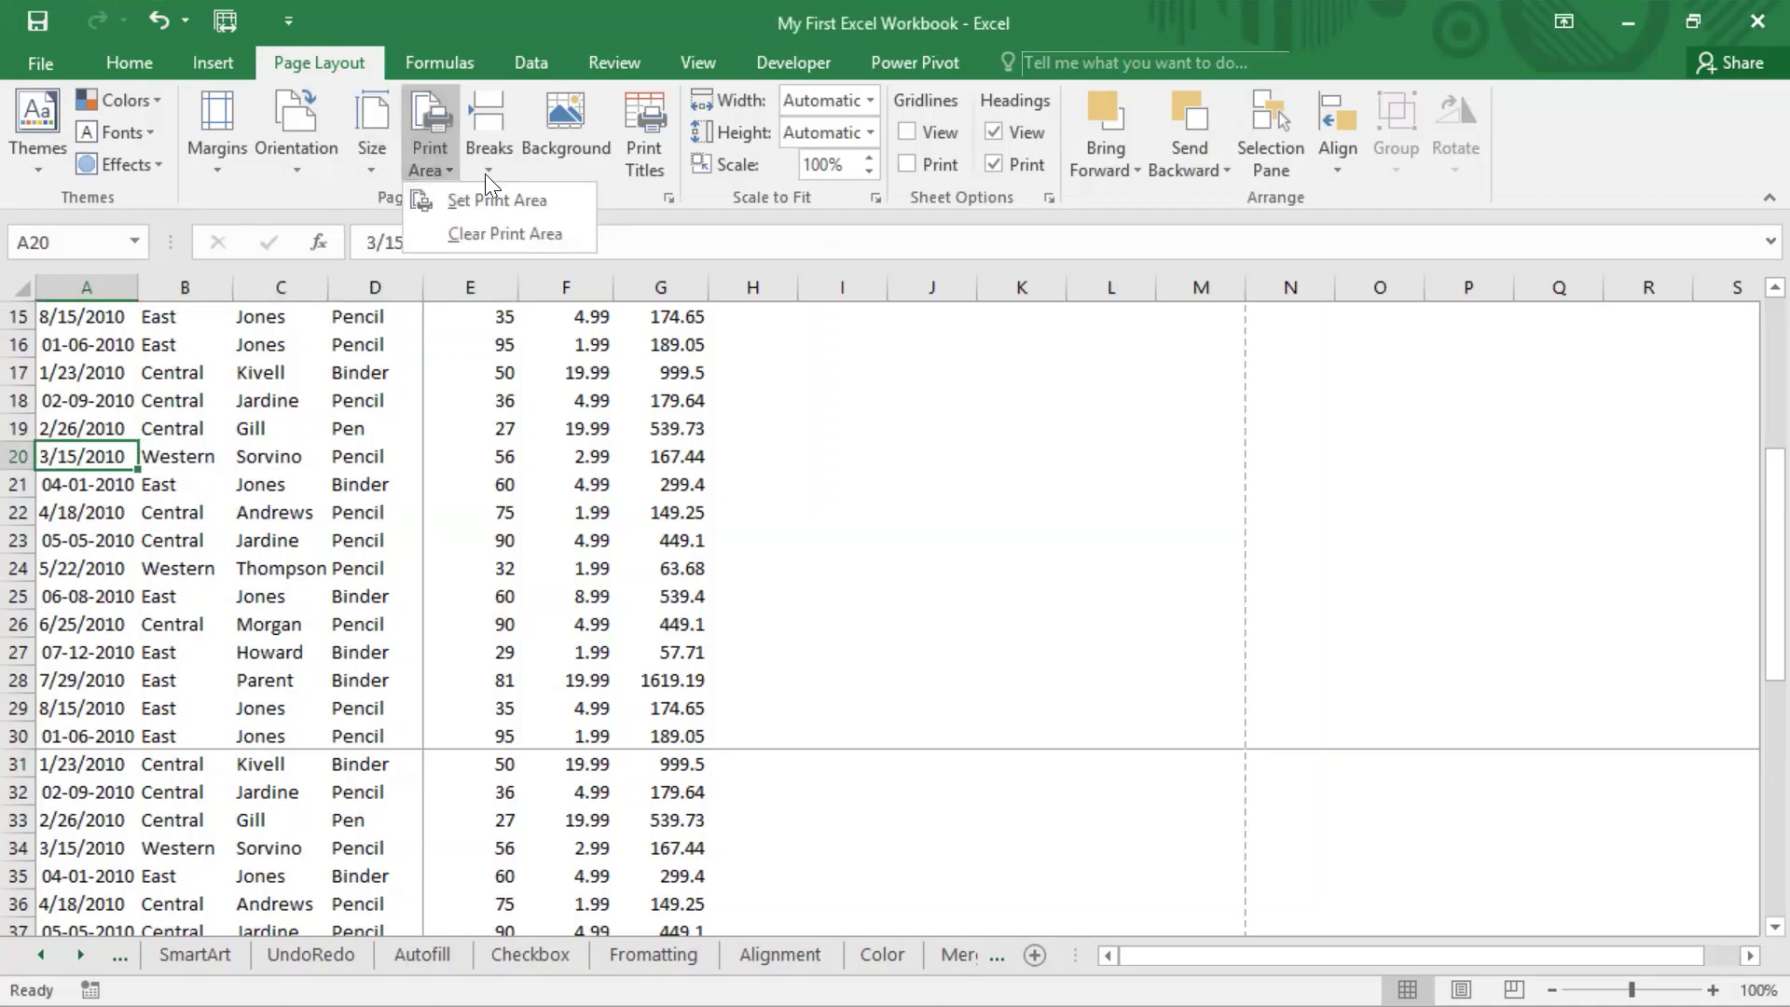
{"action": "left_click", "coordinate": [484, 173]}
{"action": "left_click", "coordinate": [511, 202]}
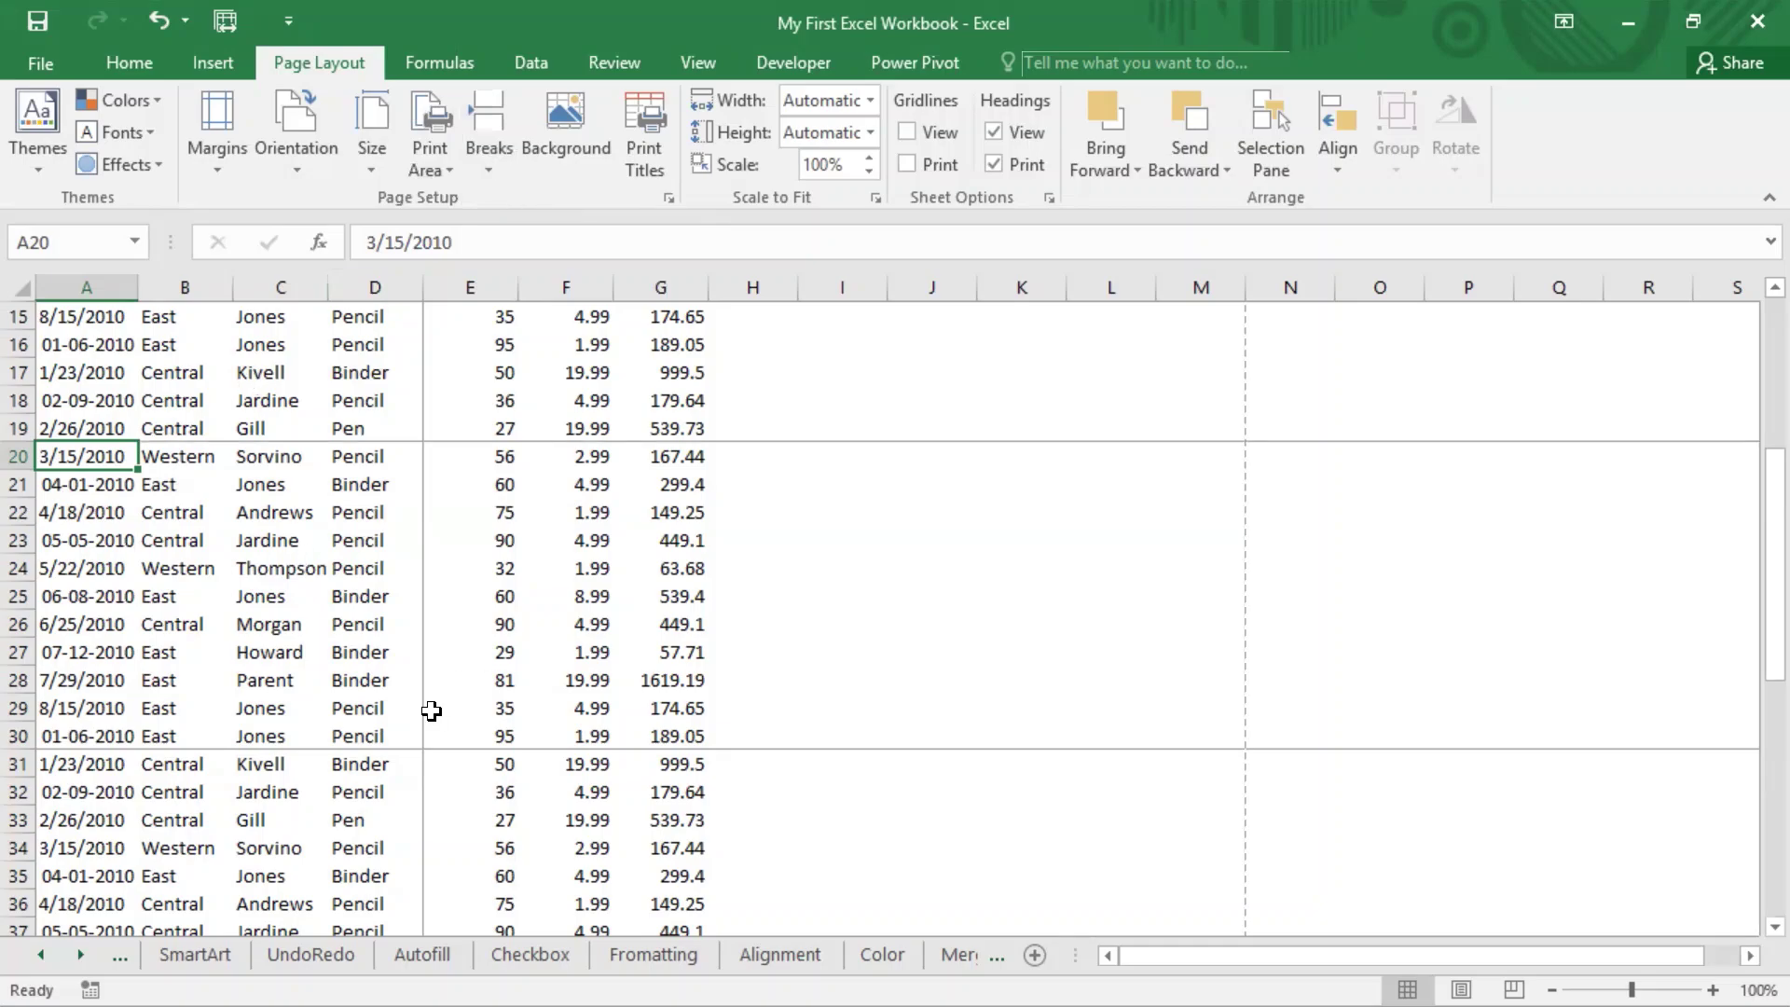
{"action": "scroll", "coordinate": [429, 710], "scroll_direction": "up", "scroll_amount": 5}
{"action": "scroll", "coordinate": [431, 710], "scroll_direction": "down", "scroll_amount": 3}
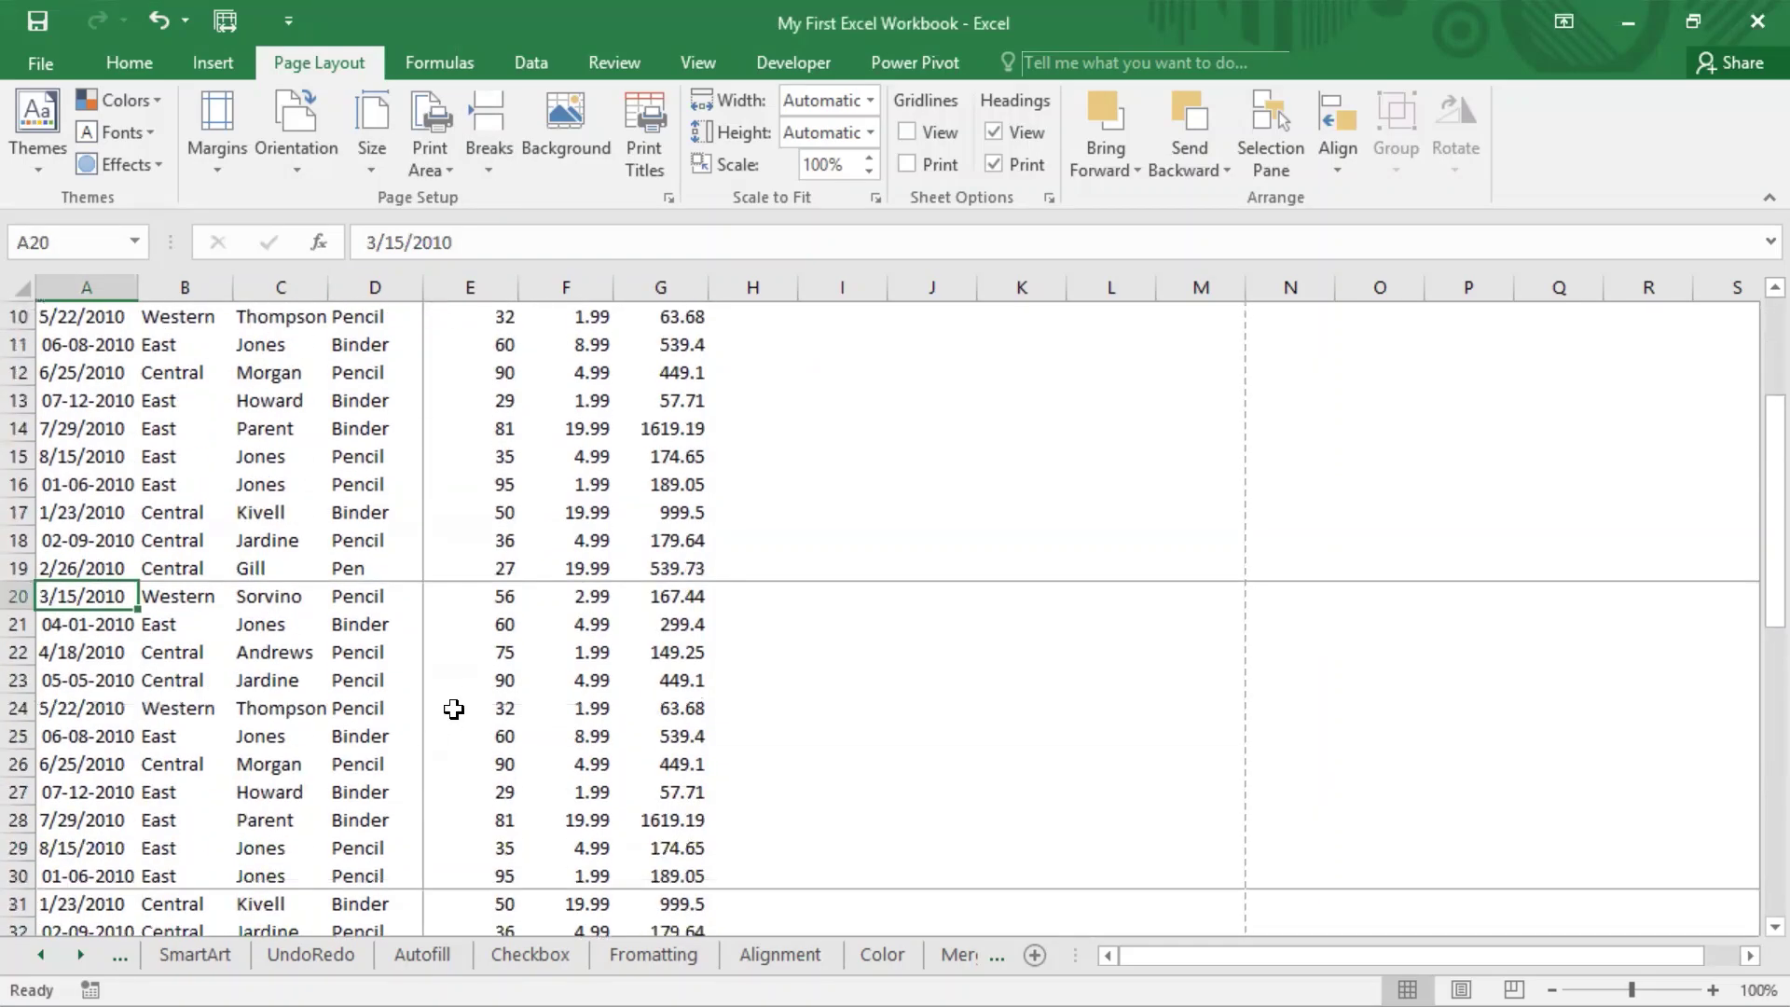
{"action": "scroll", "coordinate": [516, 675], "scroll_direction": "down", "scroll_amount": 1}
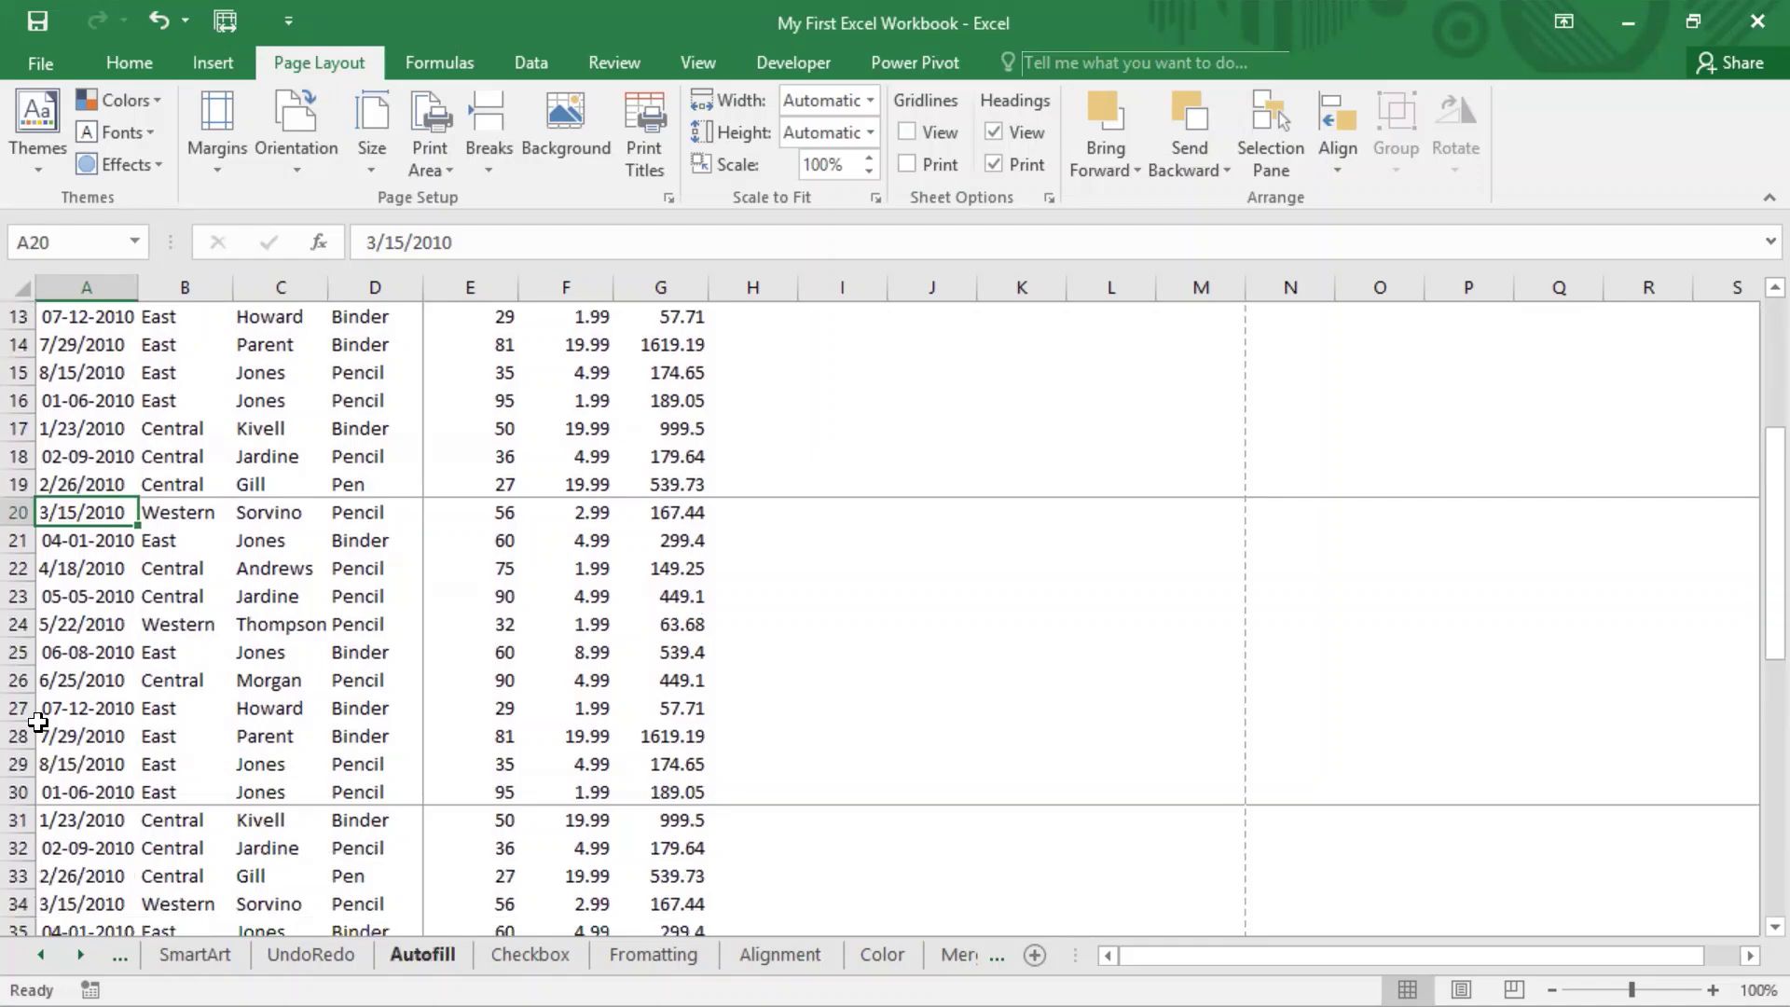
Step: Reset all page breaks to clear the row 20, row 31 and Units column breaks together
{"action": "left_click", "coordinate": [494, 174]}
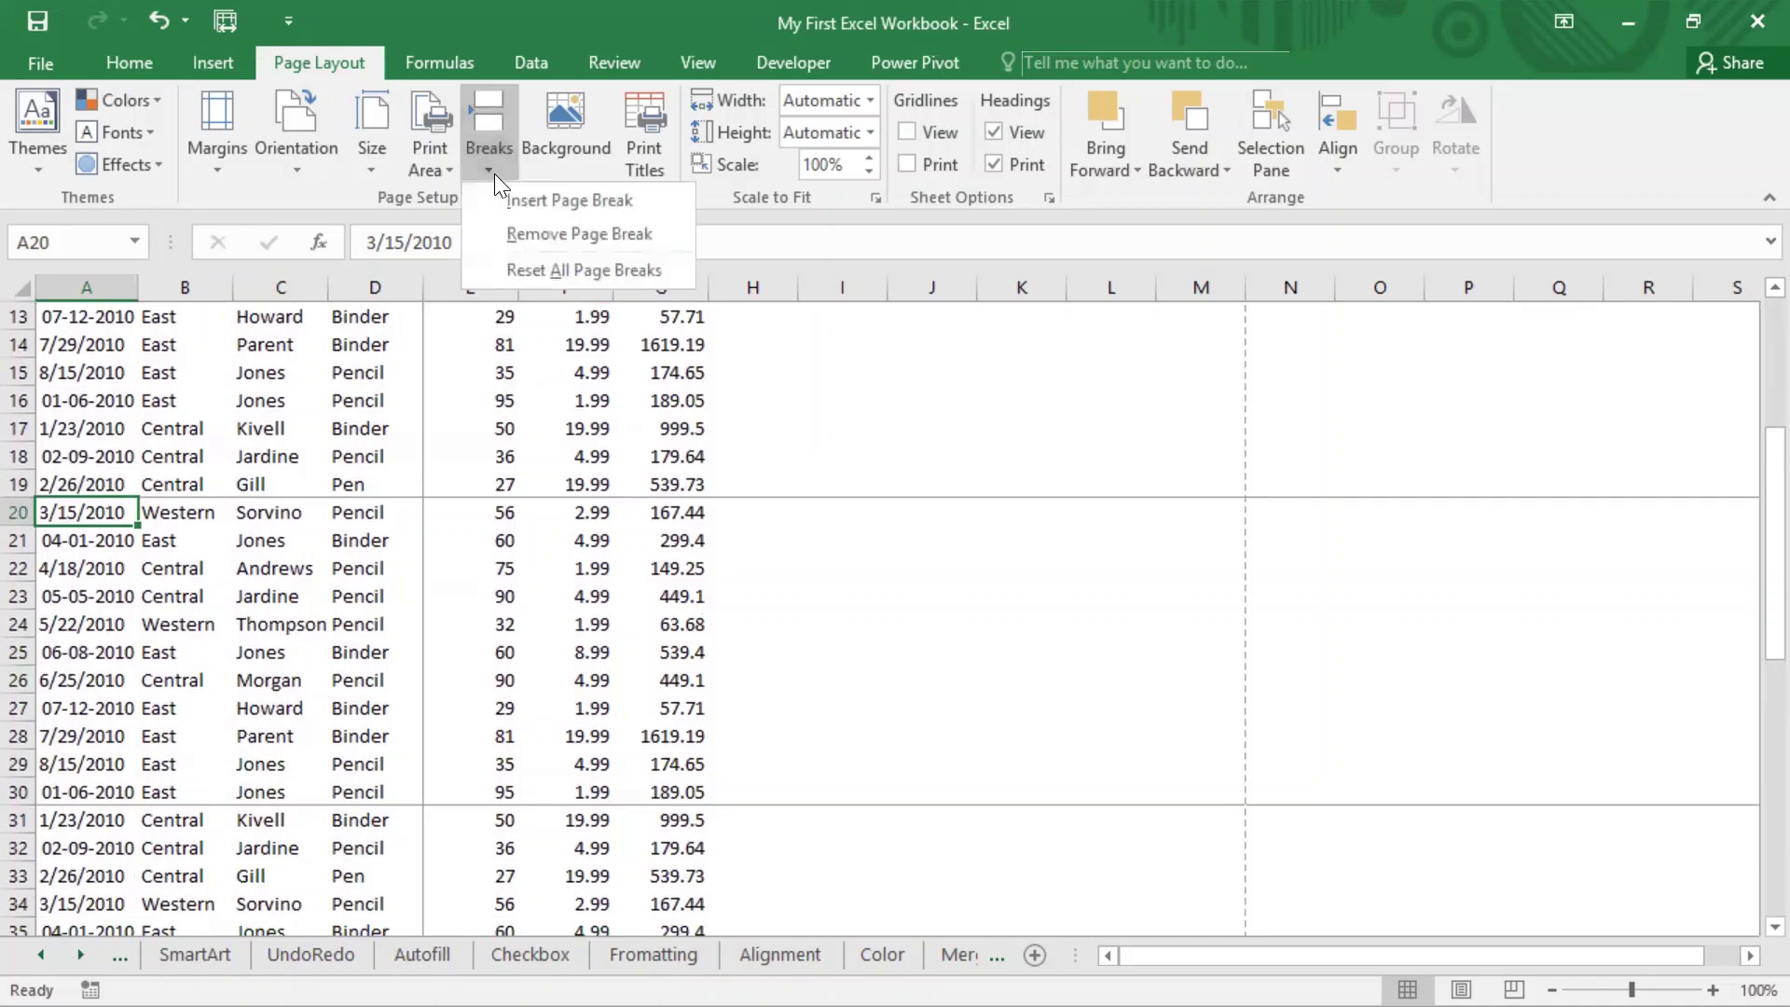
{"action": "left_click", "coordinate": [636, 269]}
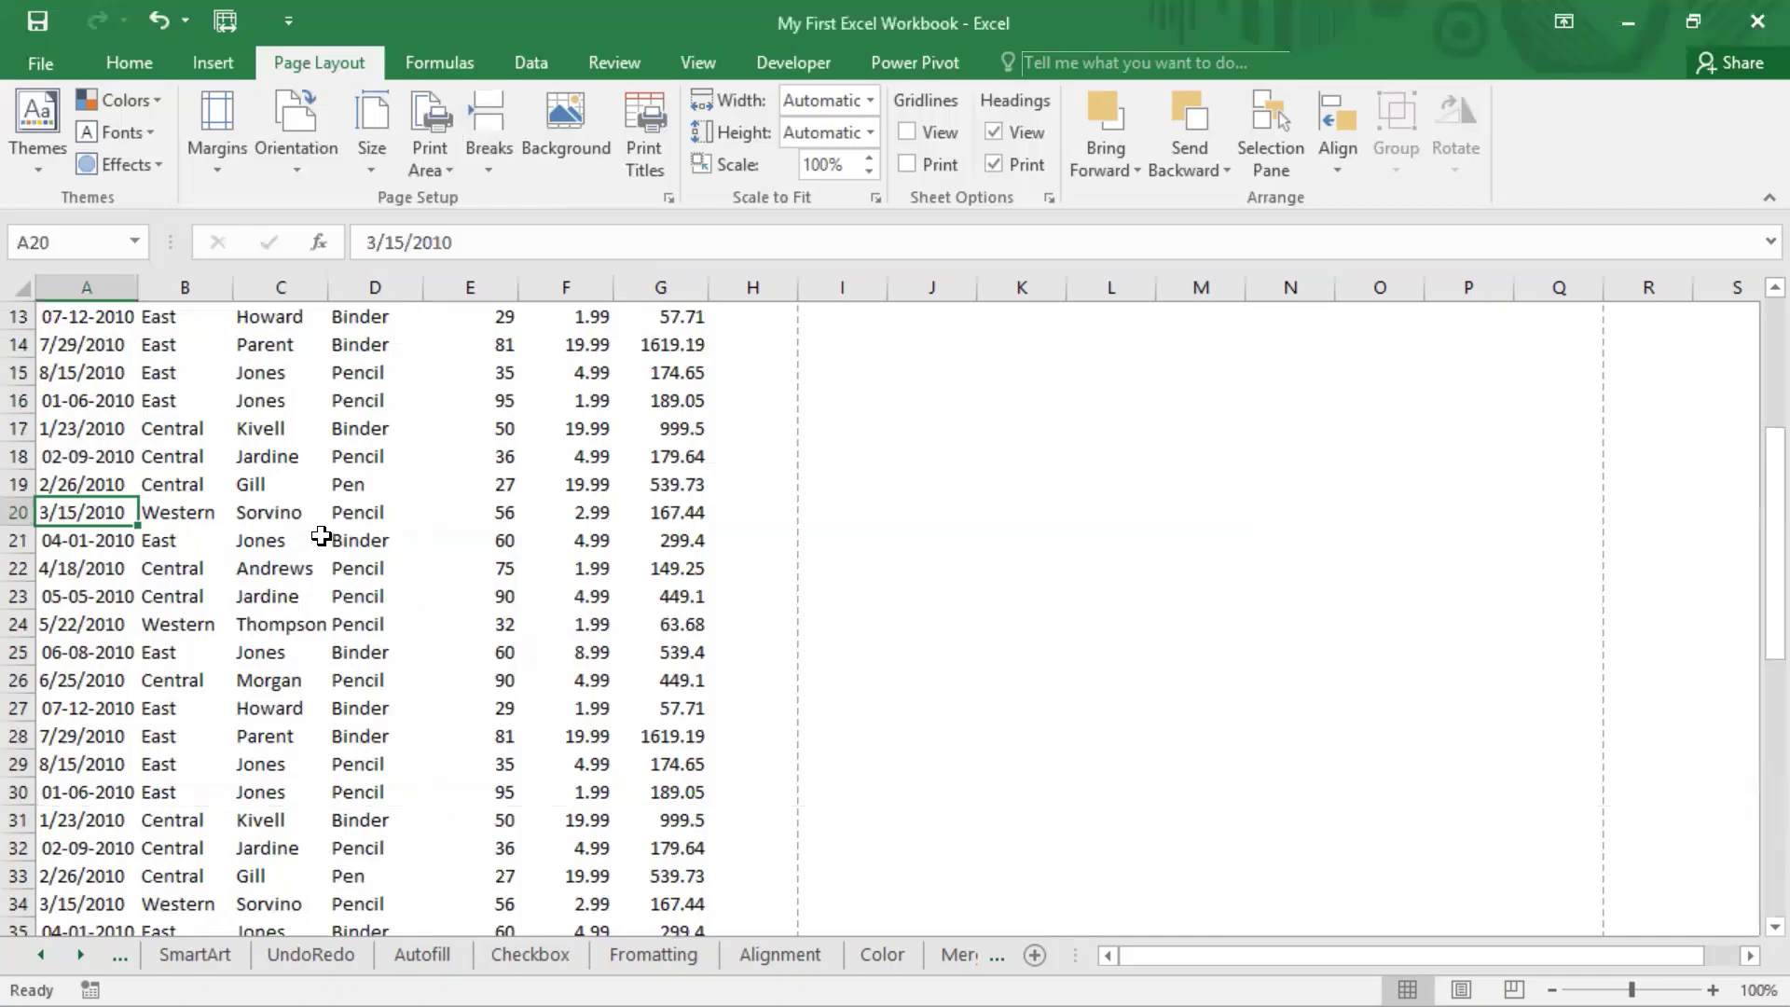
Step: Insert a horizontal page break above row 10, based on cell A10 in the OrderDate column
{"action": "scroll", "coordinate": [345, 436], "scroll_direction": "up", "scroll_amount": 4}
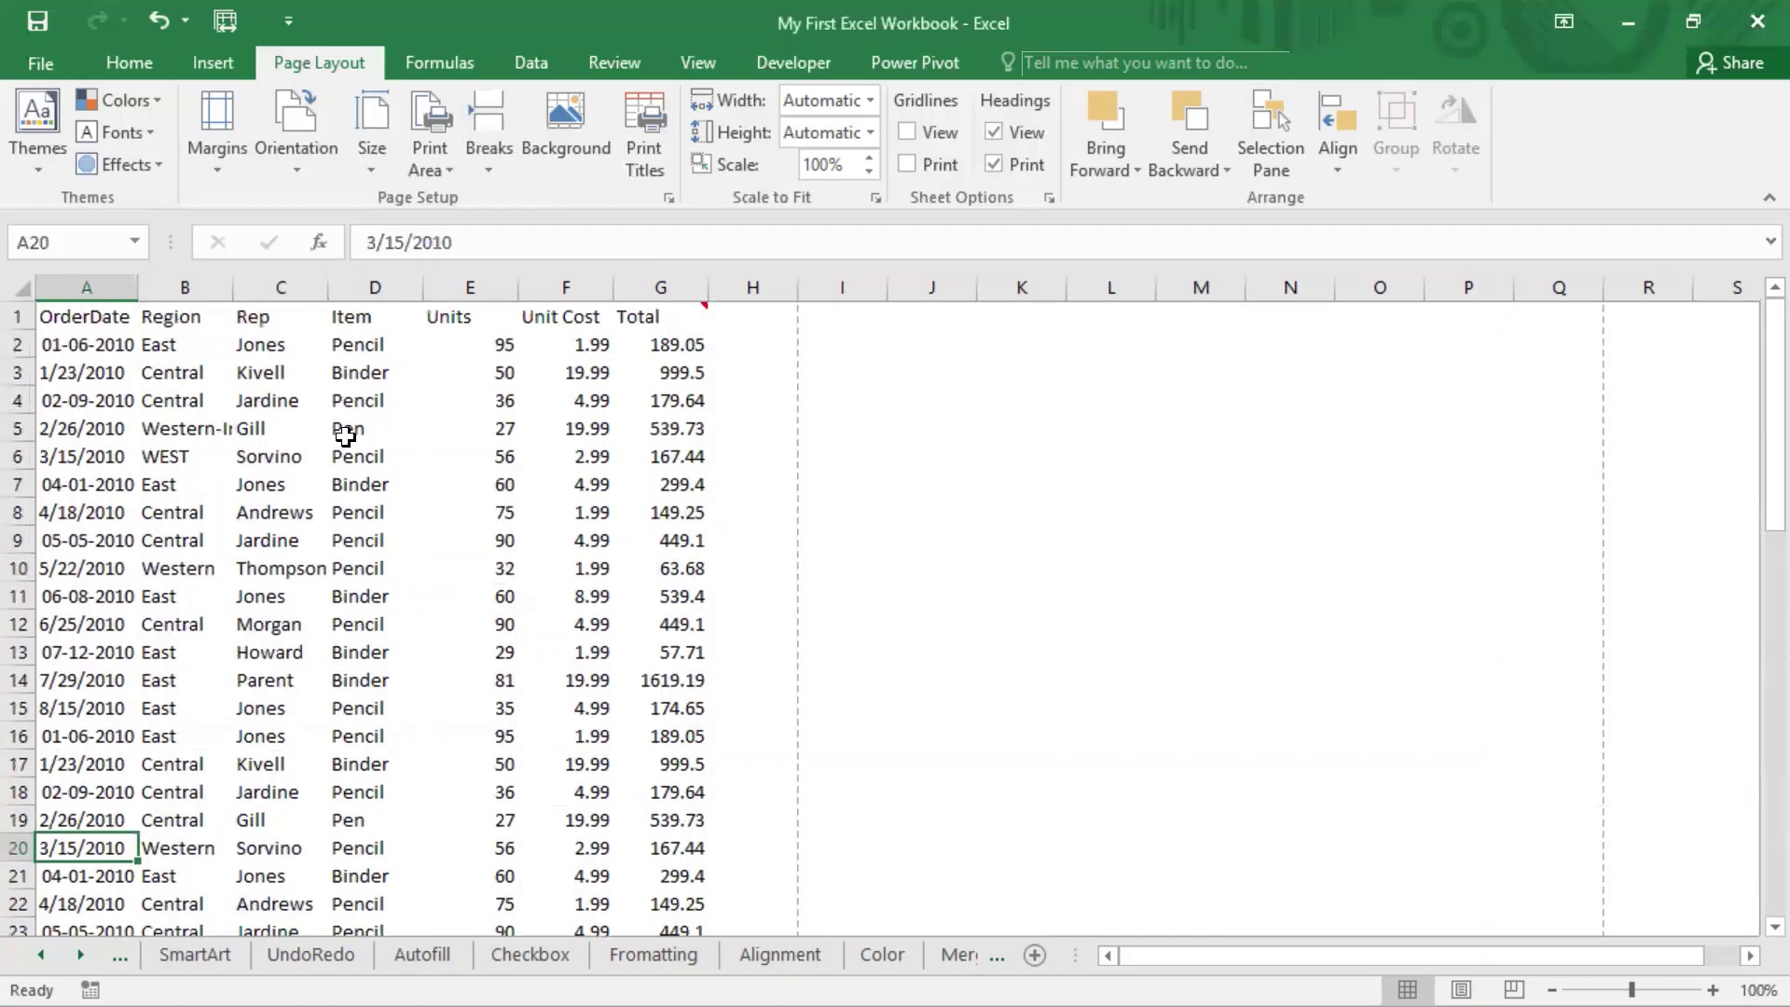
{"action": "left_click", "coordinate": [93, 564]}
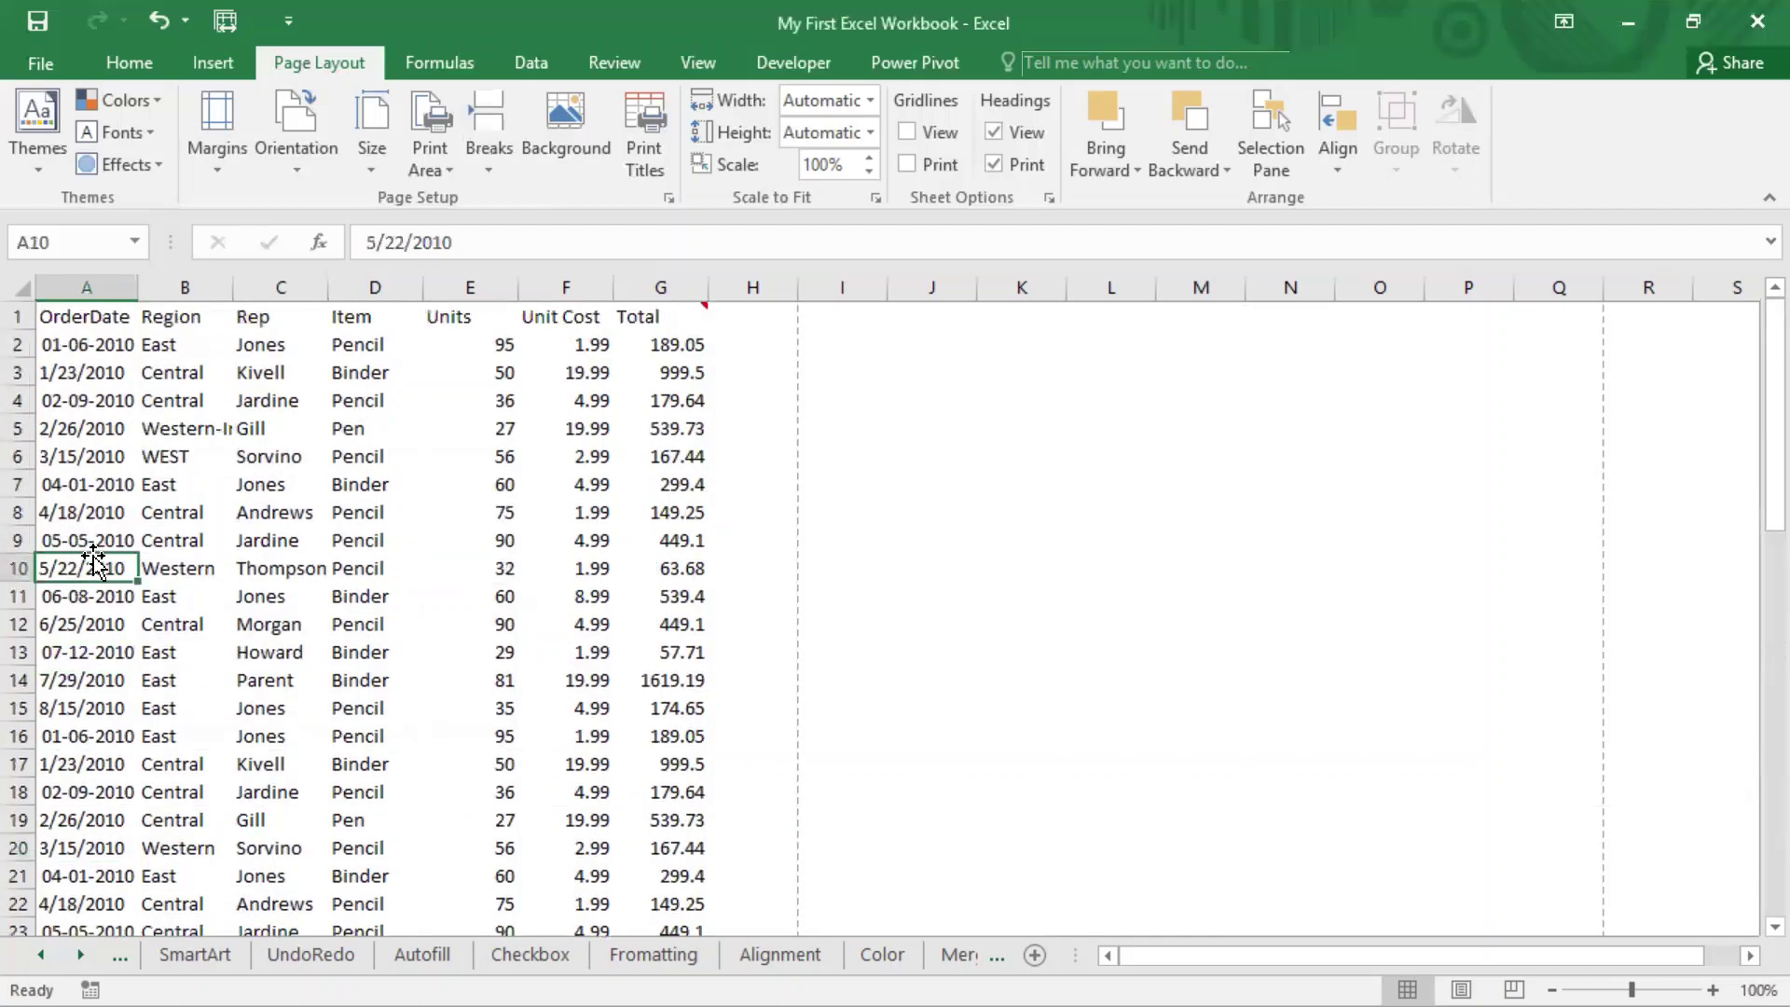
{"action": "left_click", "coordinate": [489, 149]}
{"action": "left_click", "coordinate": [528, 201]}
{"action": "left_click", "coordinate": [149, 706]}
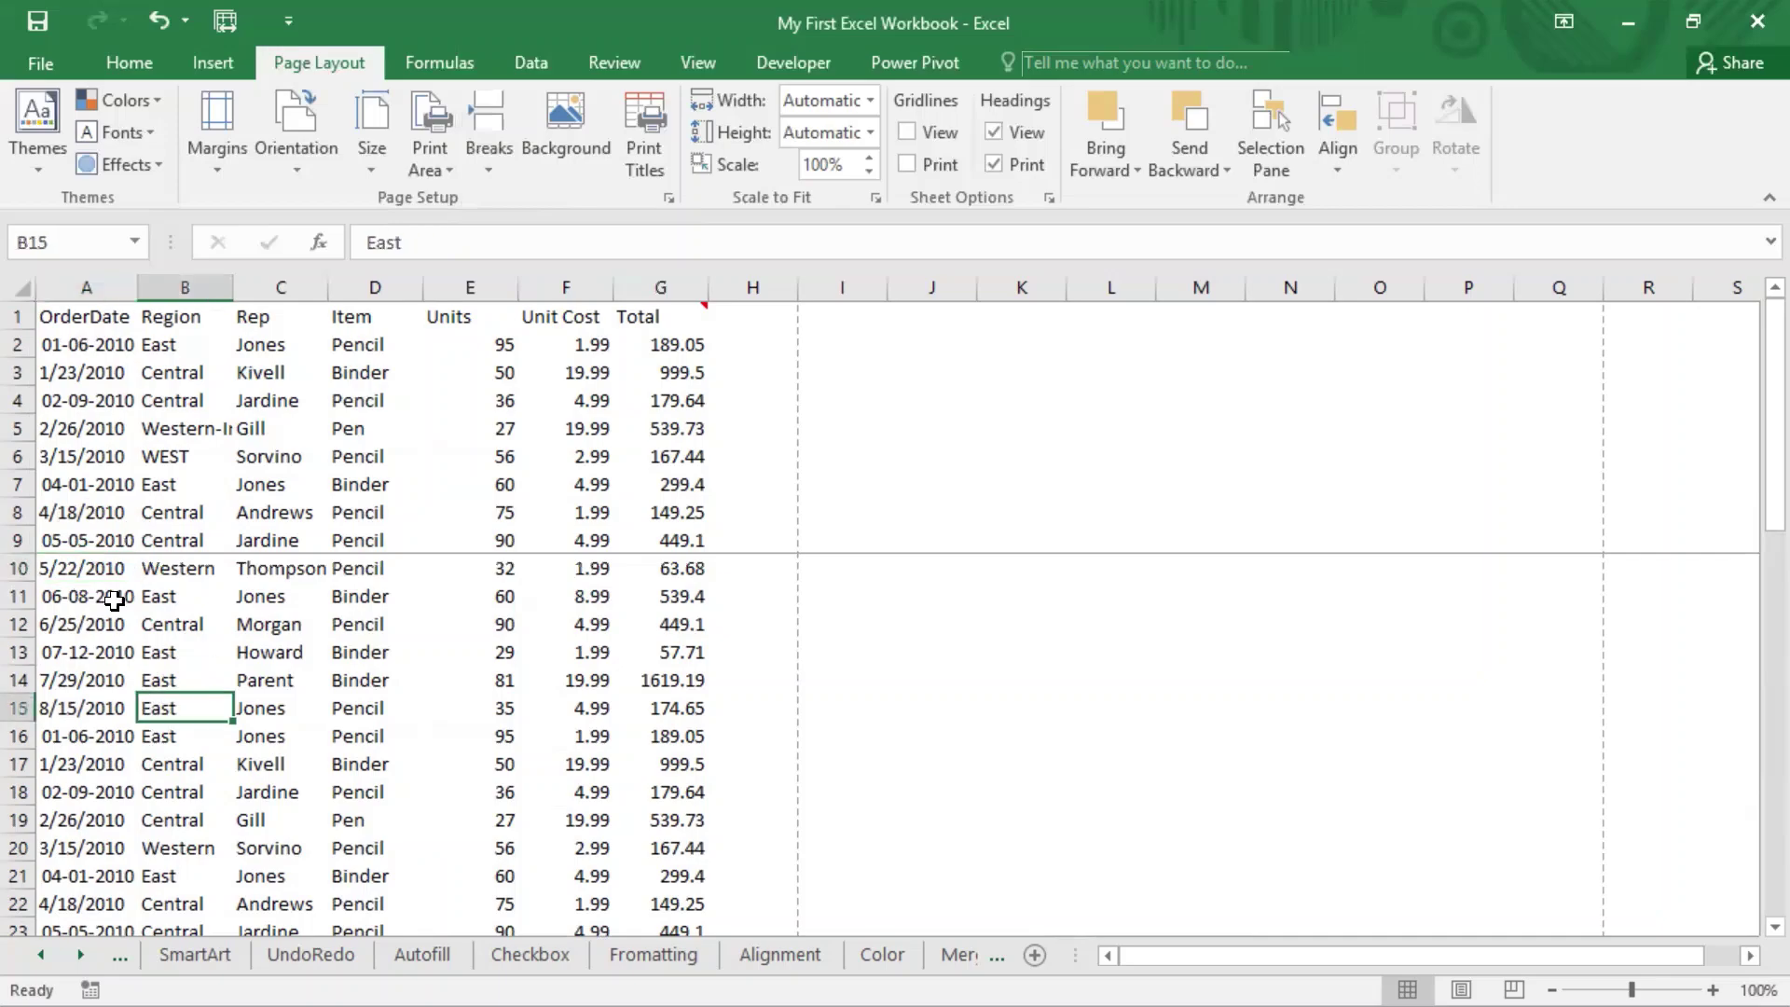
Step: Remove only the horizontal page break above row 10, using cell A10
{"action": "left_click", "coordinate": [89, 571]}
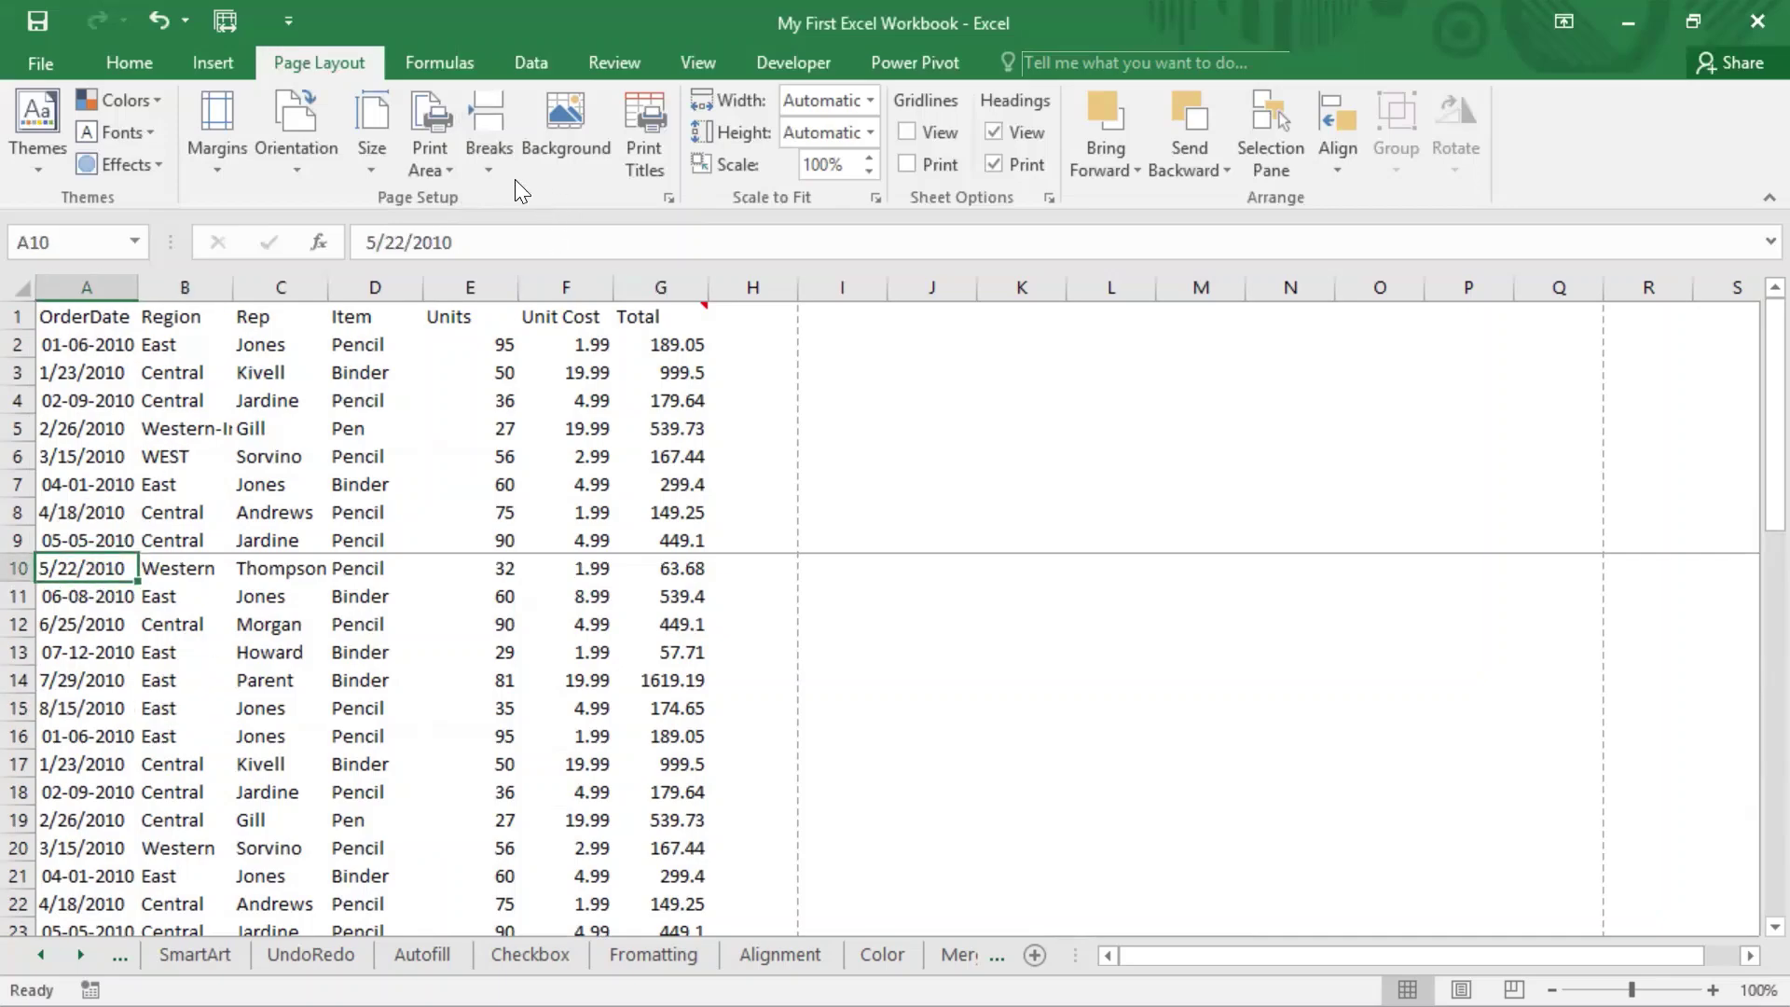
{"action": "left_click", "coordinate": [486, 166]}
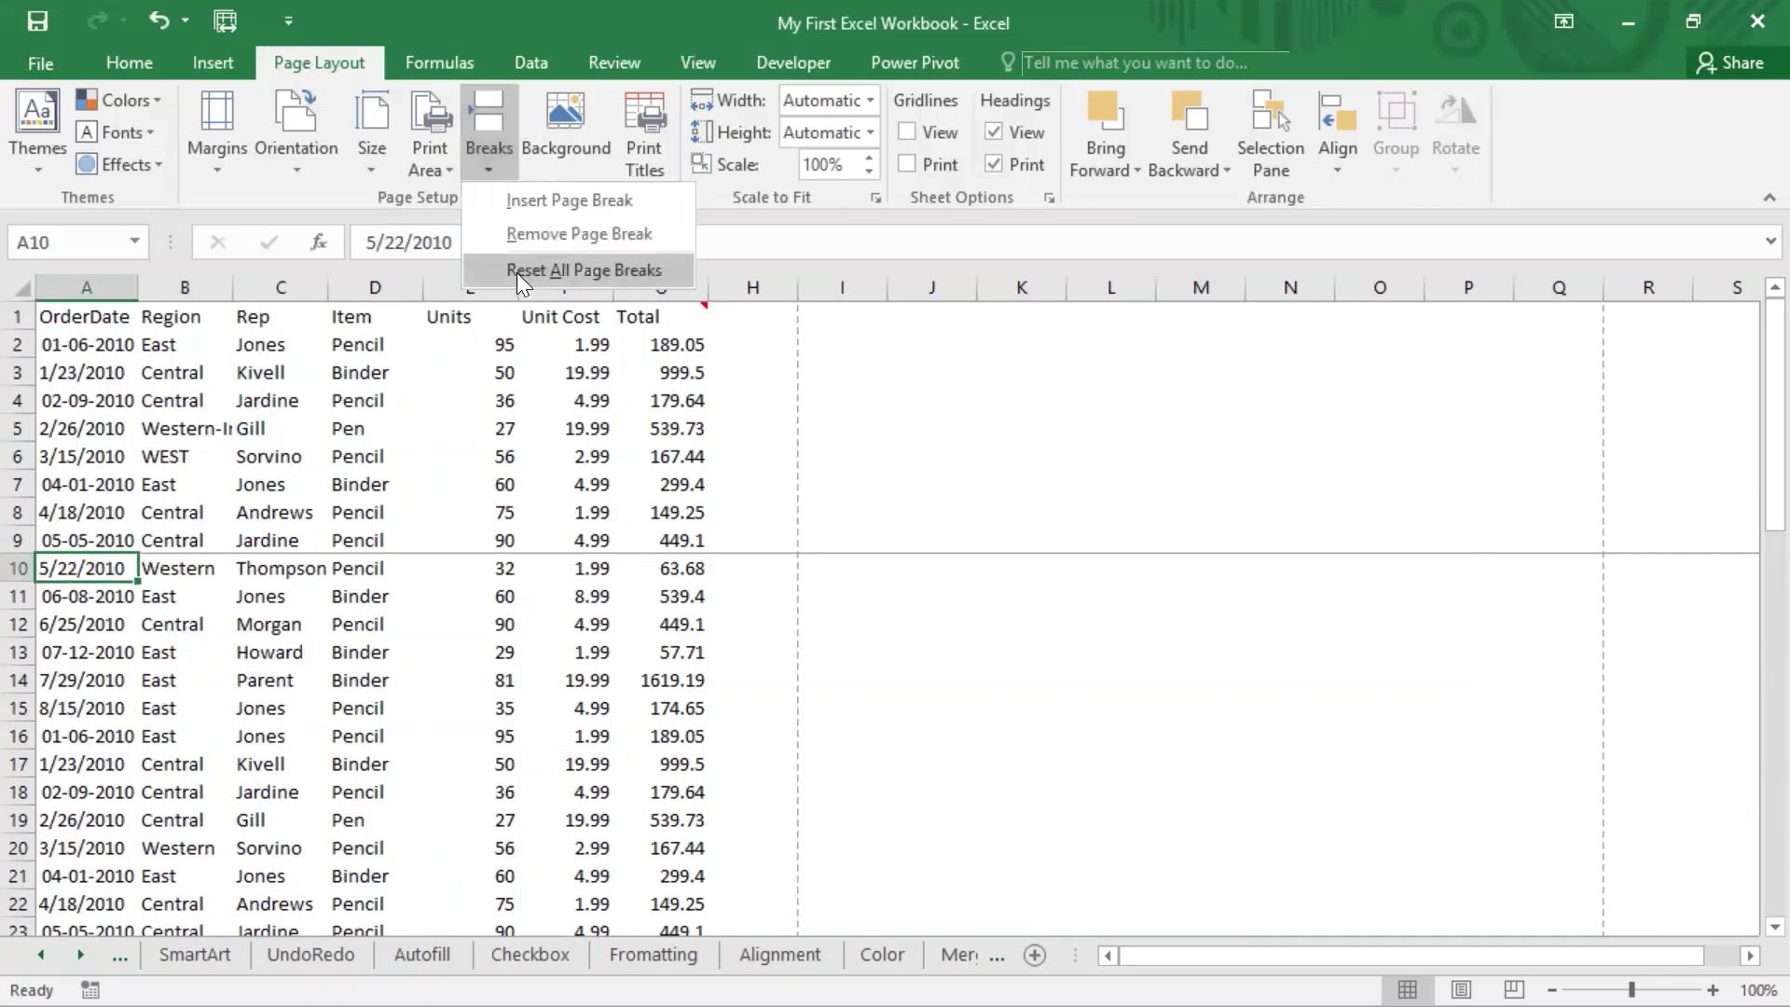
{"action": "left_click", "coordinate": [552, 234]}
Step: Insert a vertical page break before the Item column, based on header cell D1
{"action": "left_click", "coordinate": [357, 321]}
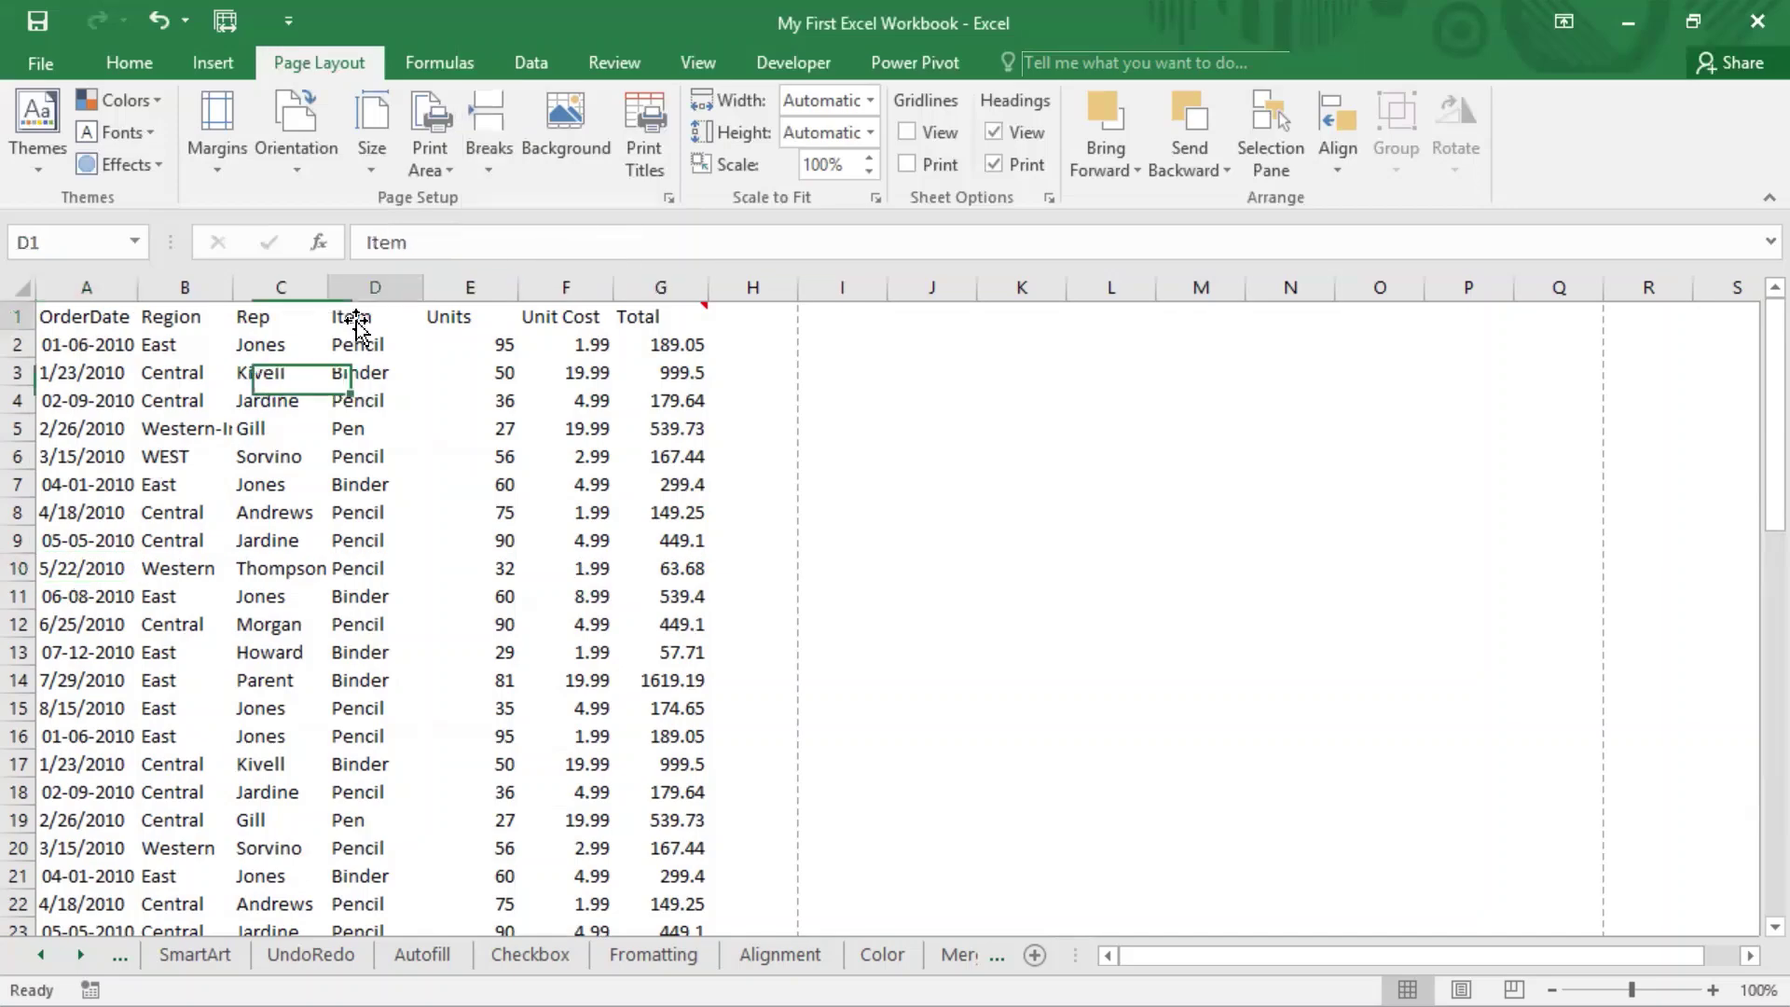
{"action": "left_click", "coordinate": [491, 174]}
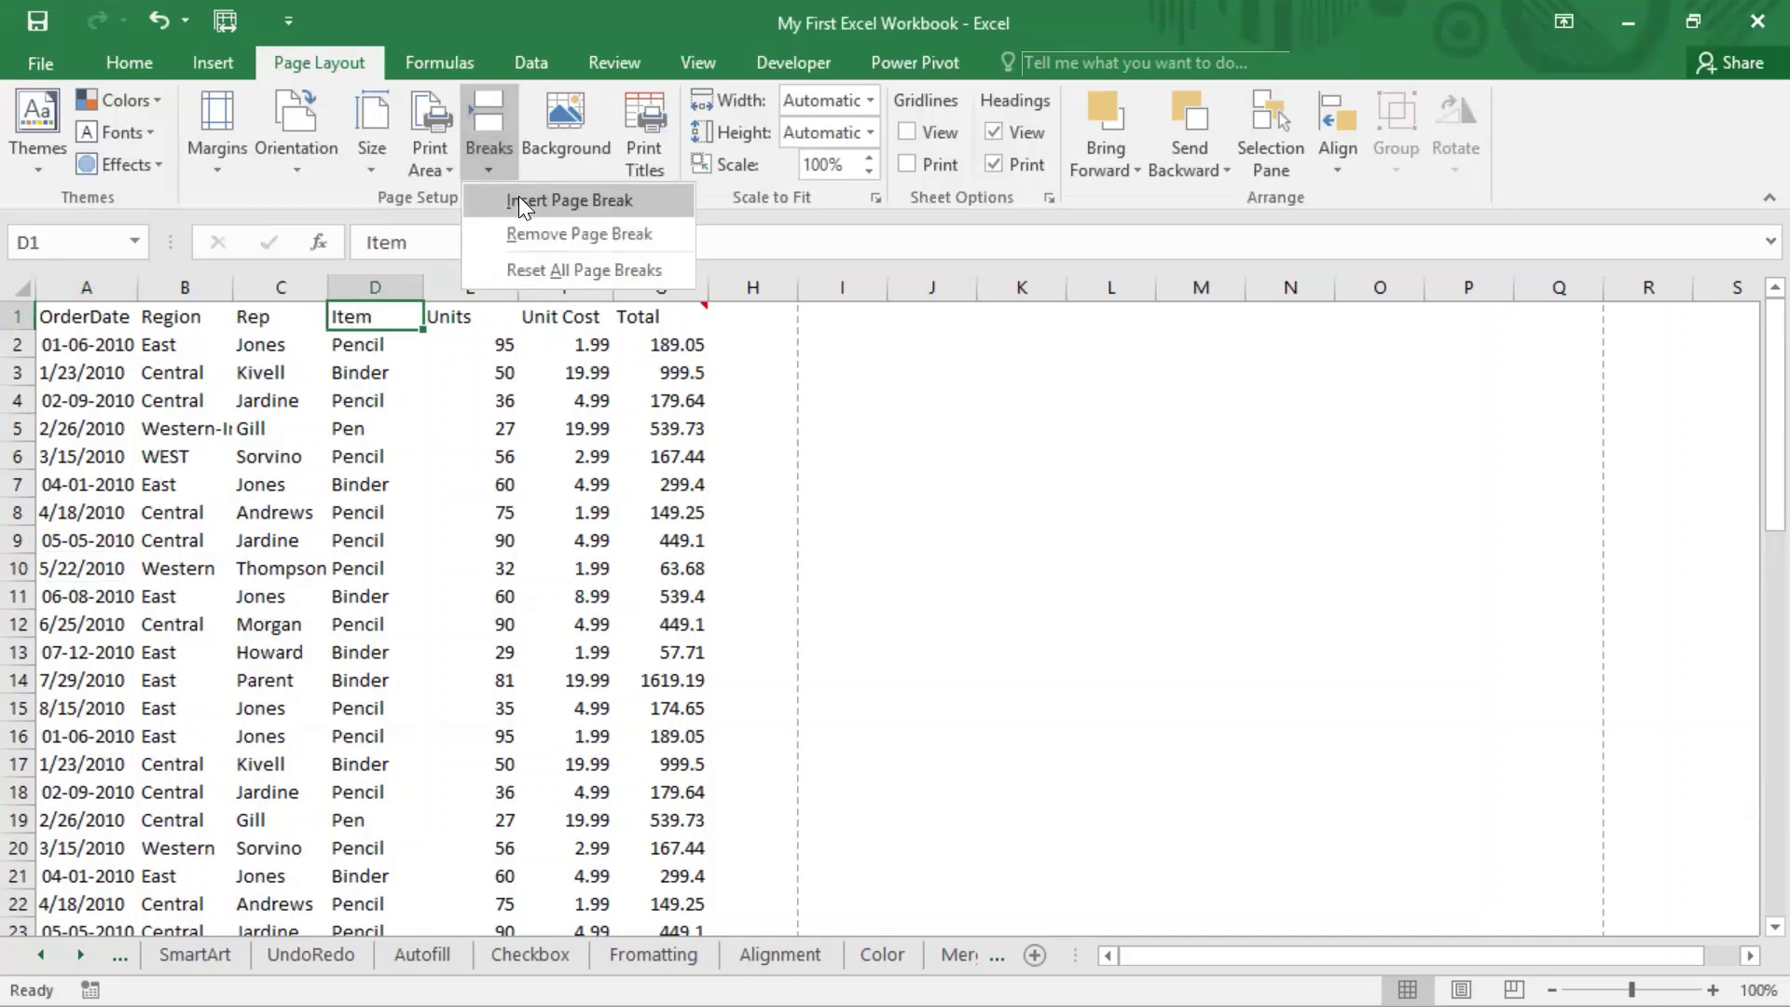
{"action": "left_click", "coordinate": [518, 200]}
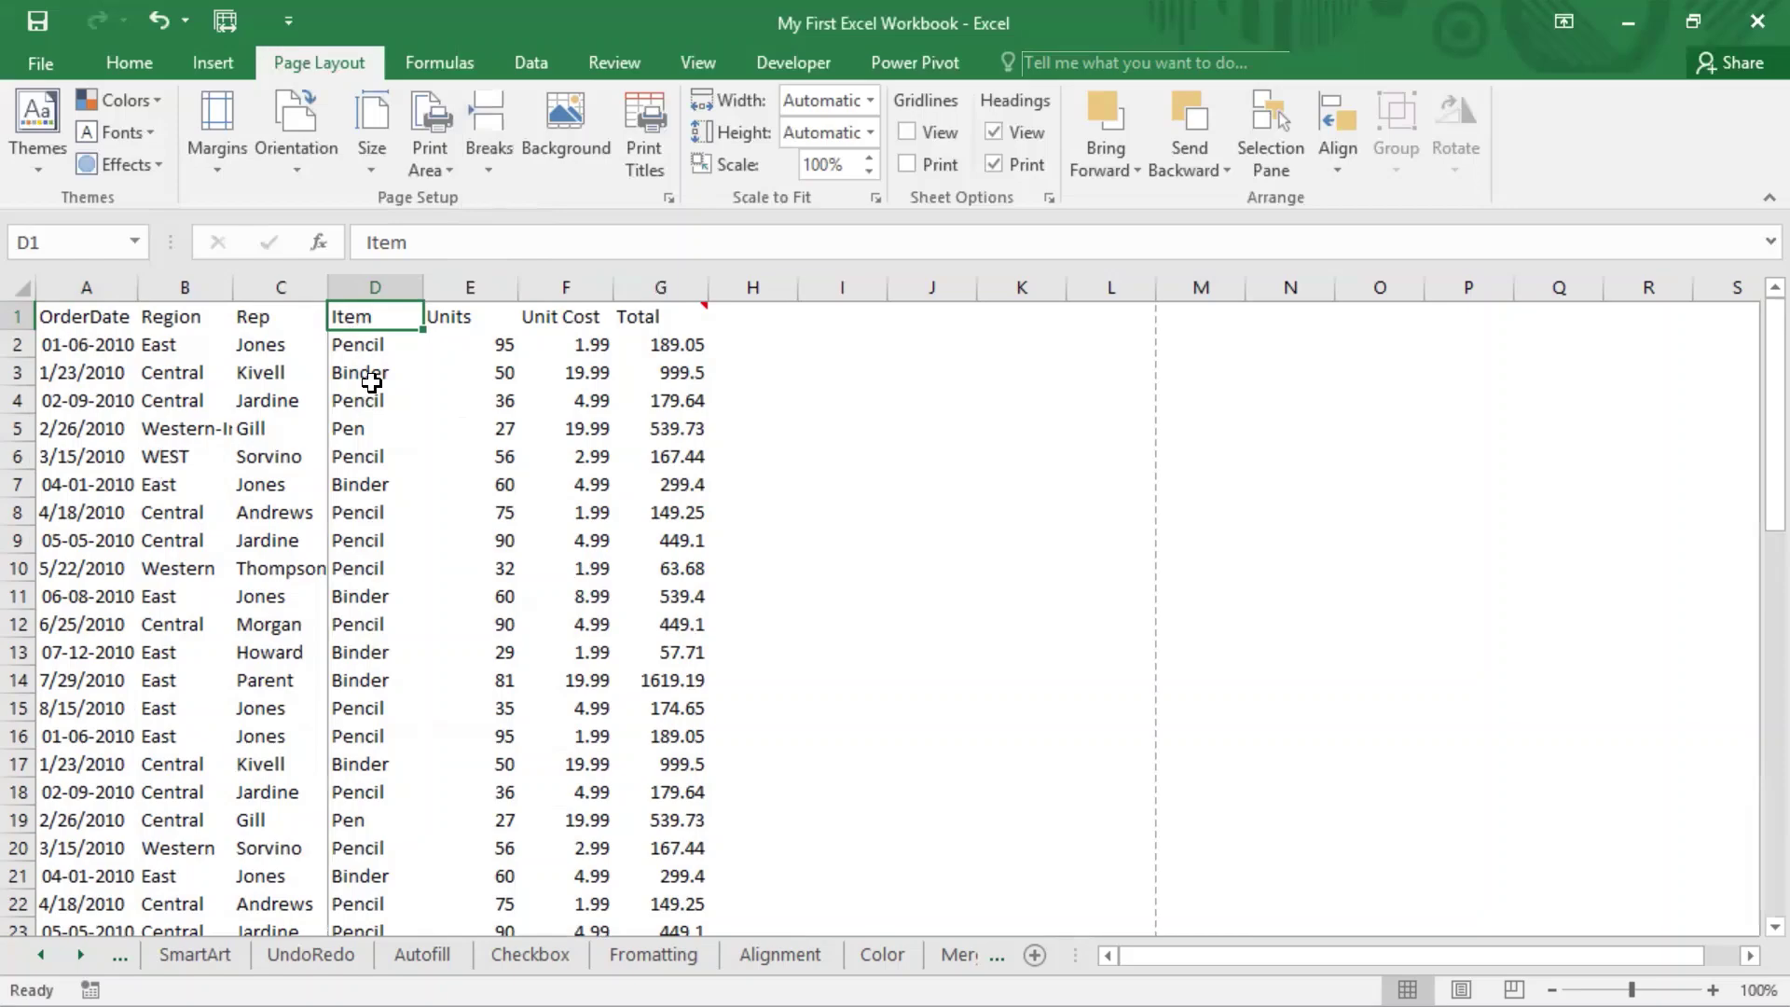
Step: Remove only the vertical page break before the Item column, using cell D1
{"action": "left_click_drag", "start_coordinate": [371, 382], "coordinate": [371, 401]}
{"action": "left_click", "coordinate": [364, 317]}
{"action": "left_click", "coordinate": [484, 165]}
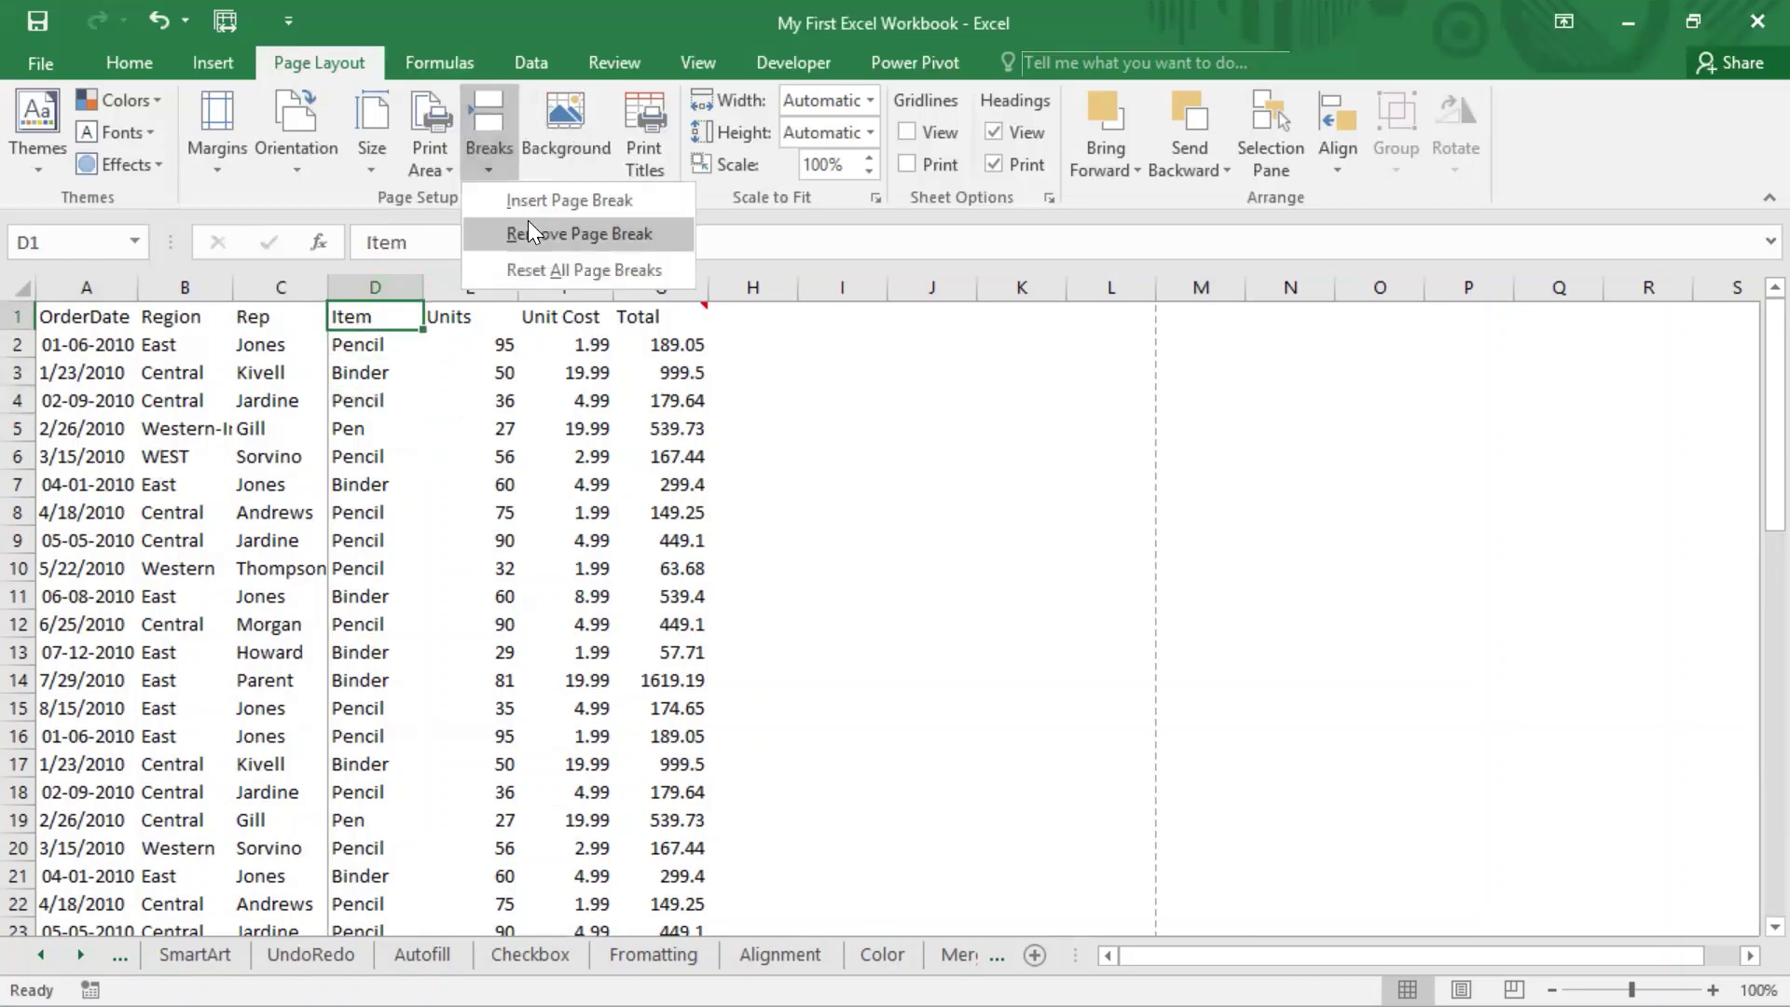
{"action": "left_click", "coordinate": [546, 234]}
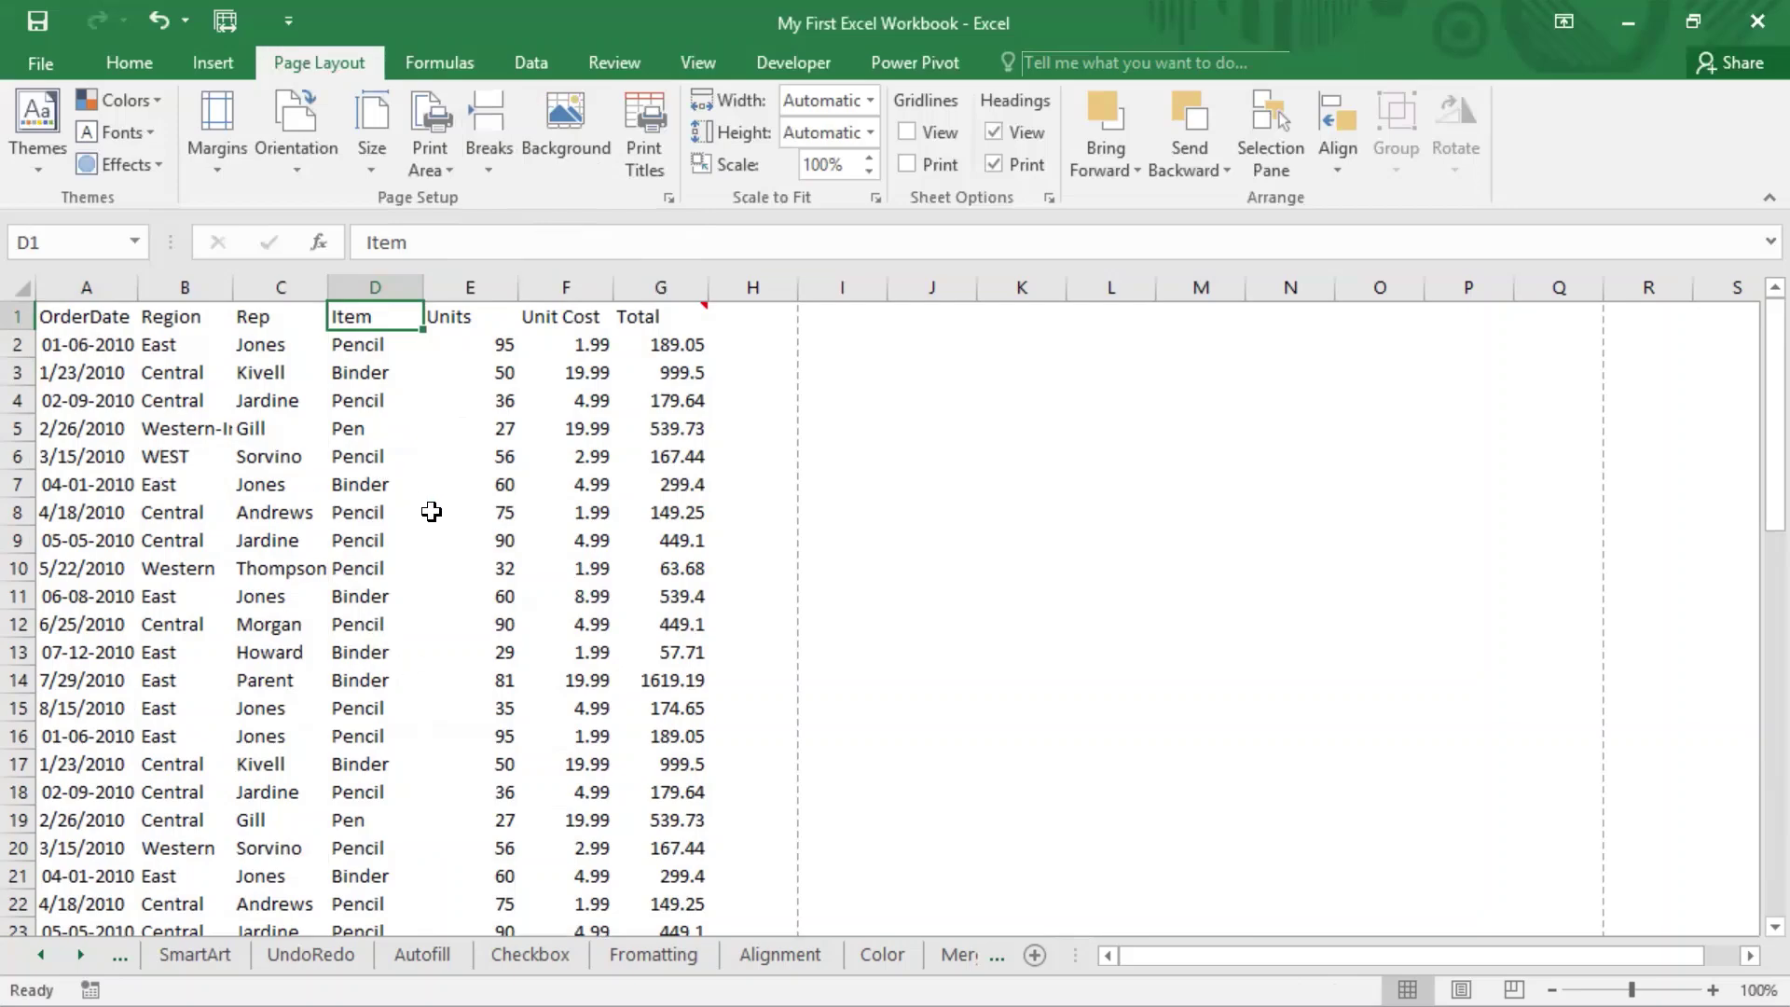
{"action": "left_click", "coordinate": [893, 3]}
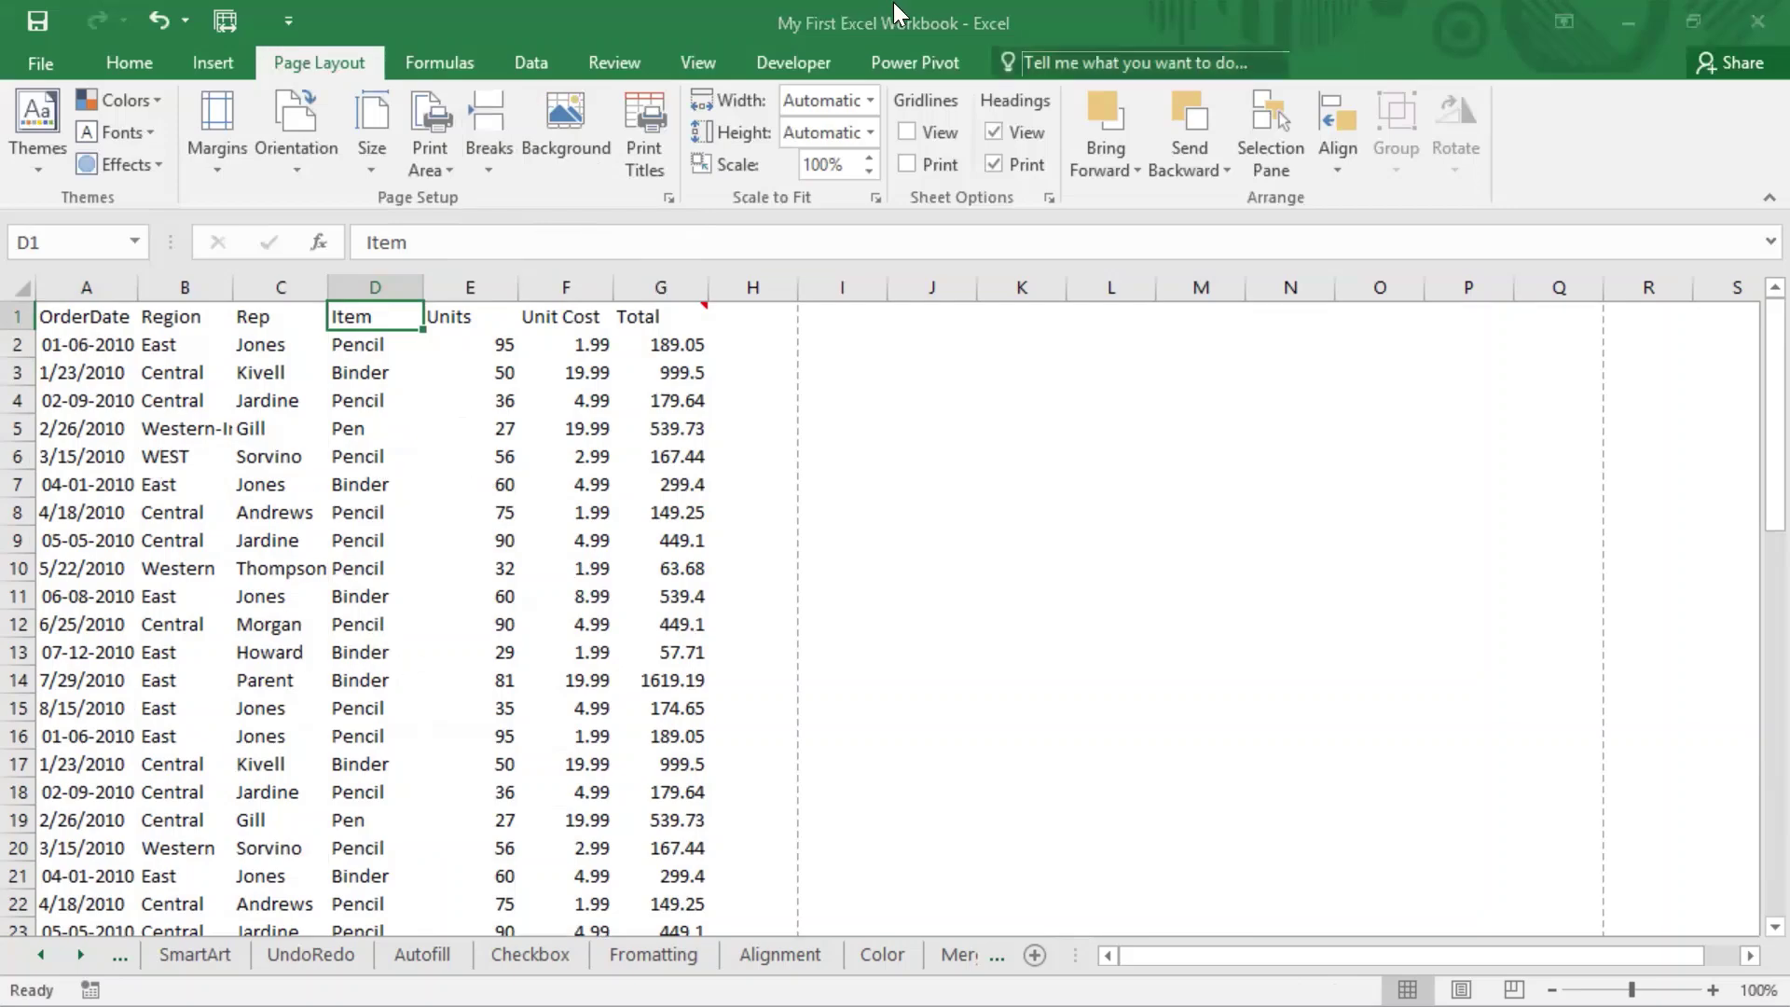